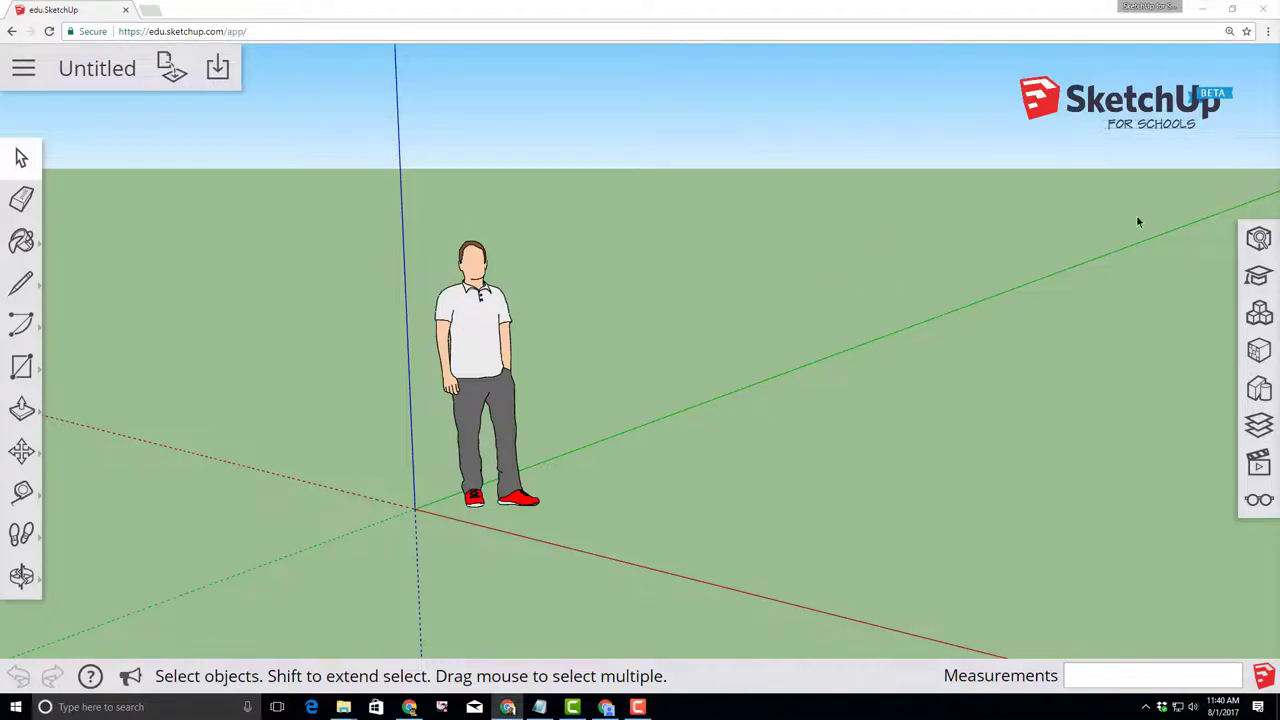
# Name the model 'playship' and save it to the SketchUp Models folder on Google Drive
pyautogui.click(86, 78)
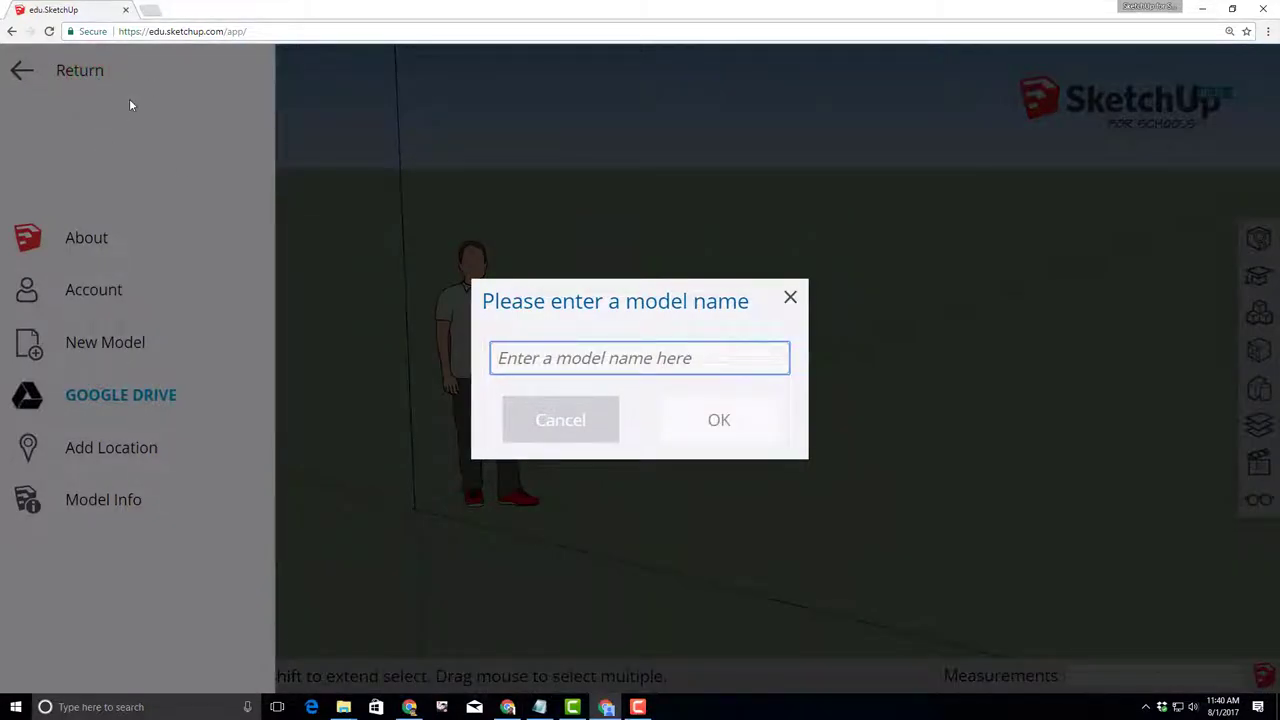
pyautogui.click(511, 358)
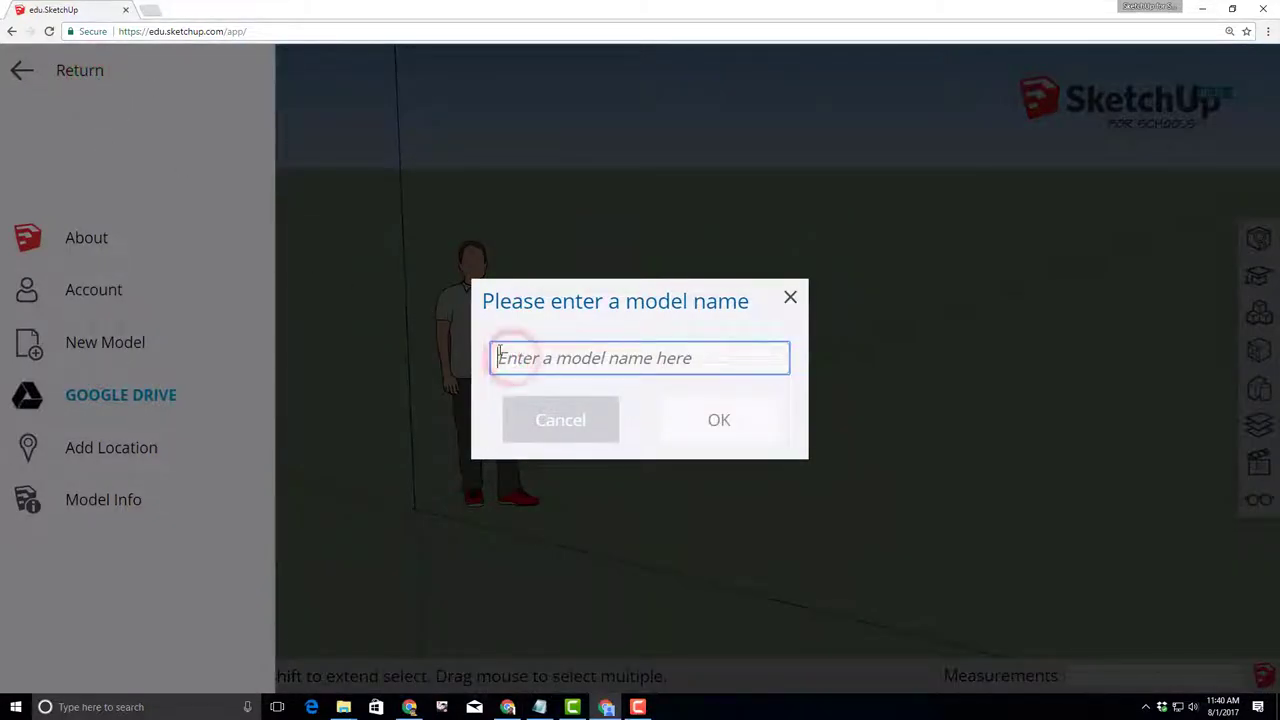
pyautogui.write('playship')
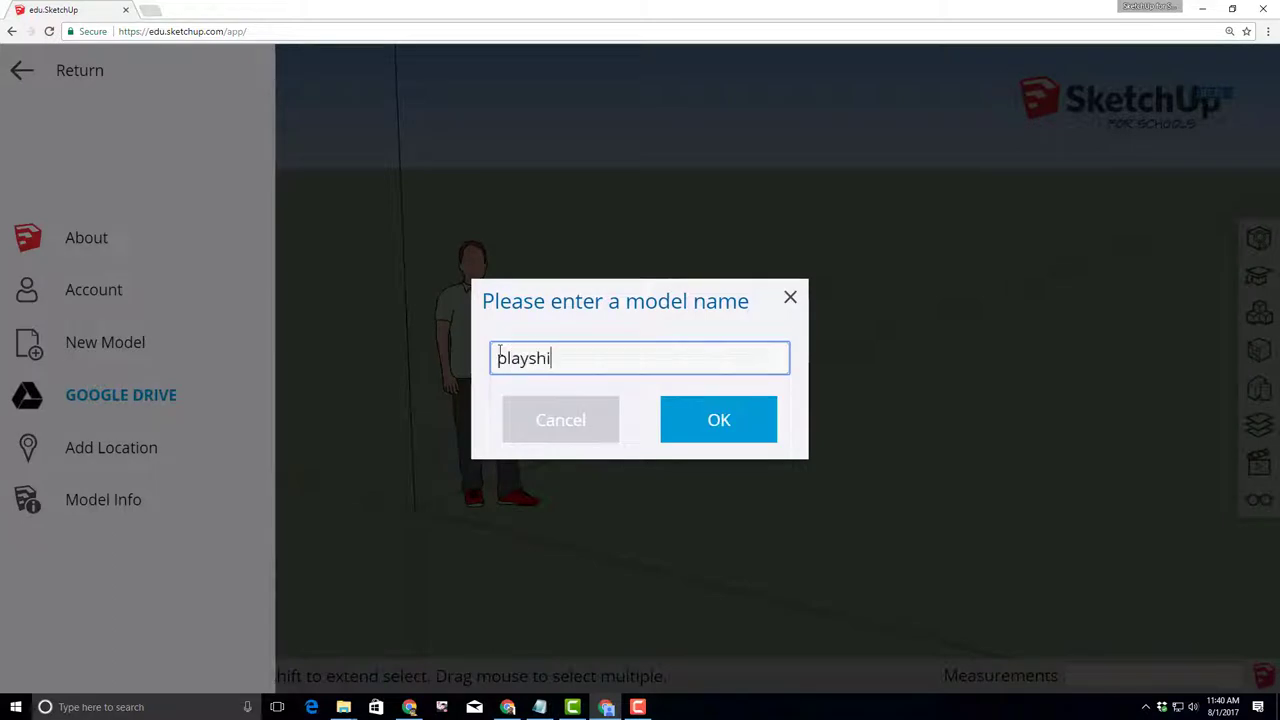
pyautogui.click(743, 423)
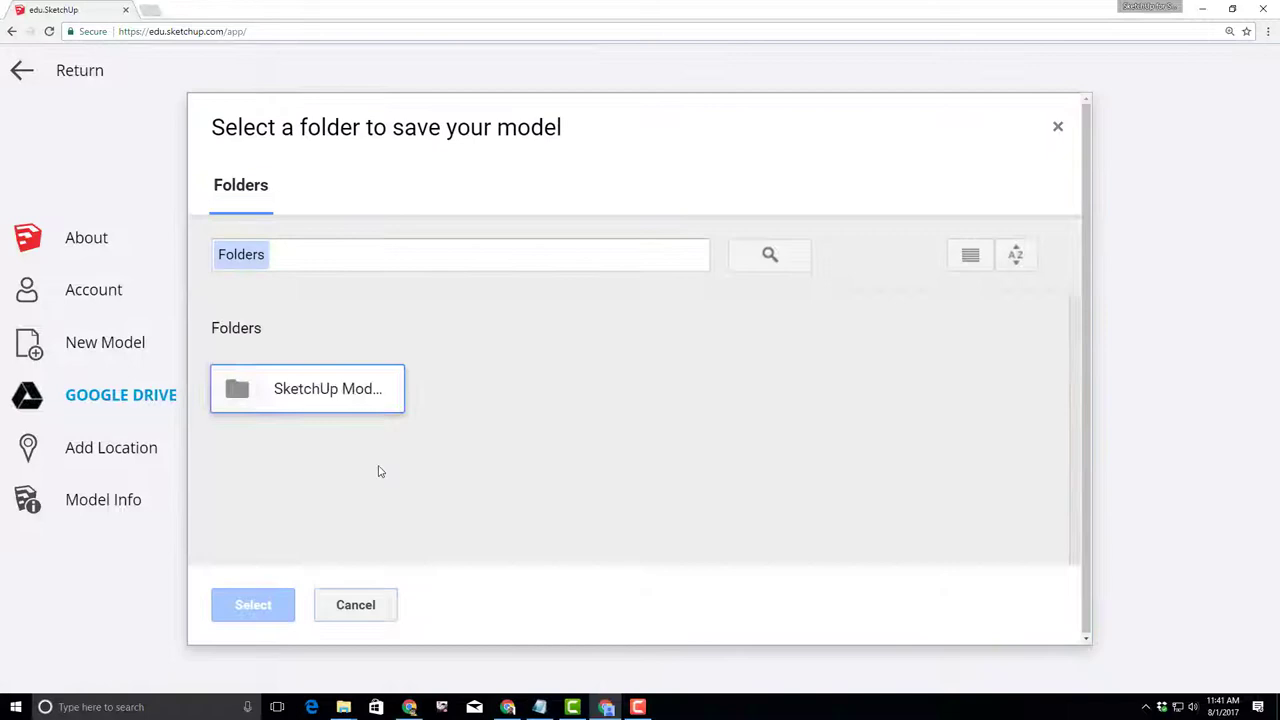
pyautogui.click(334, 388)
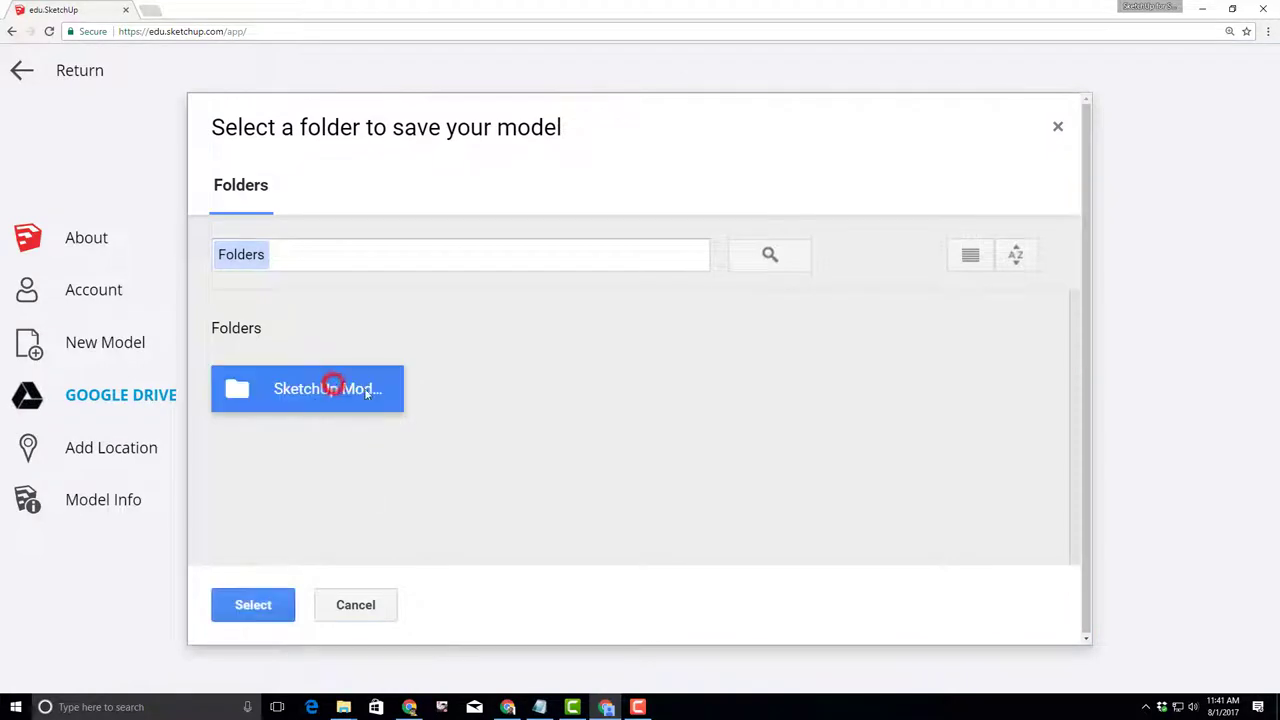
pyautogui.click(255, 606)
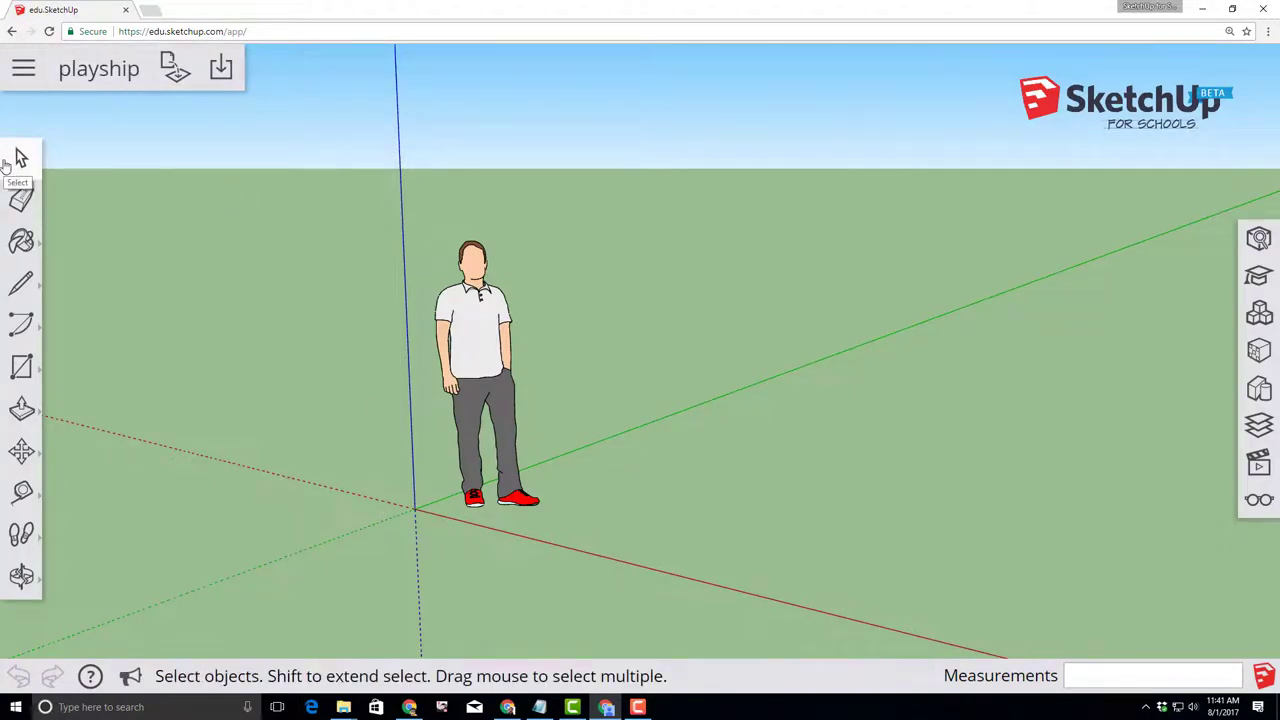
# Select and delete the default human scale figure
pyautogui.click(480, 356)
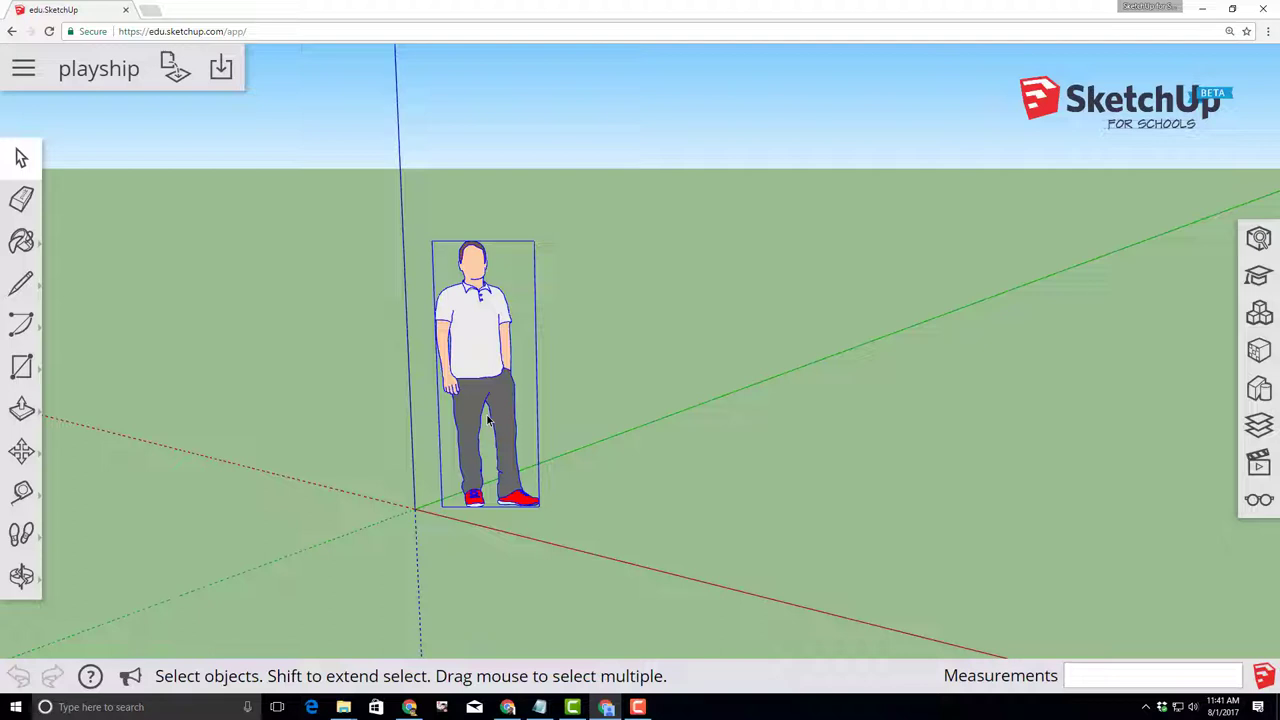
pyautogui.press('Delete')
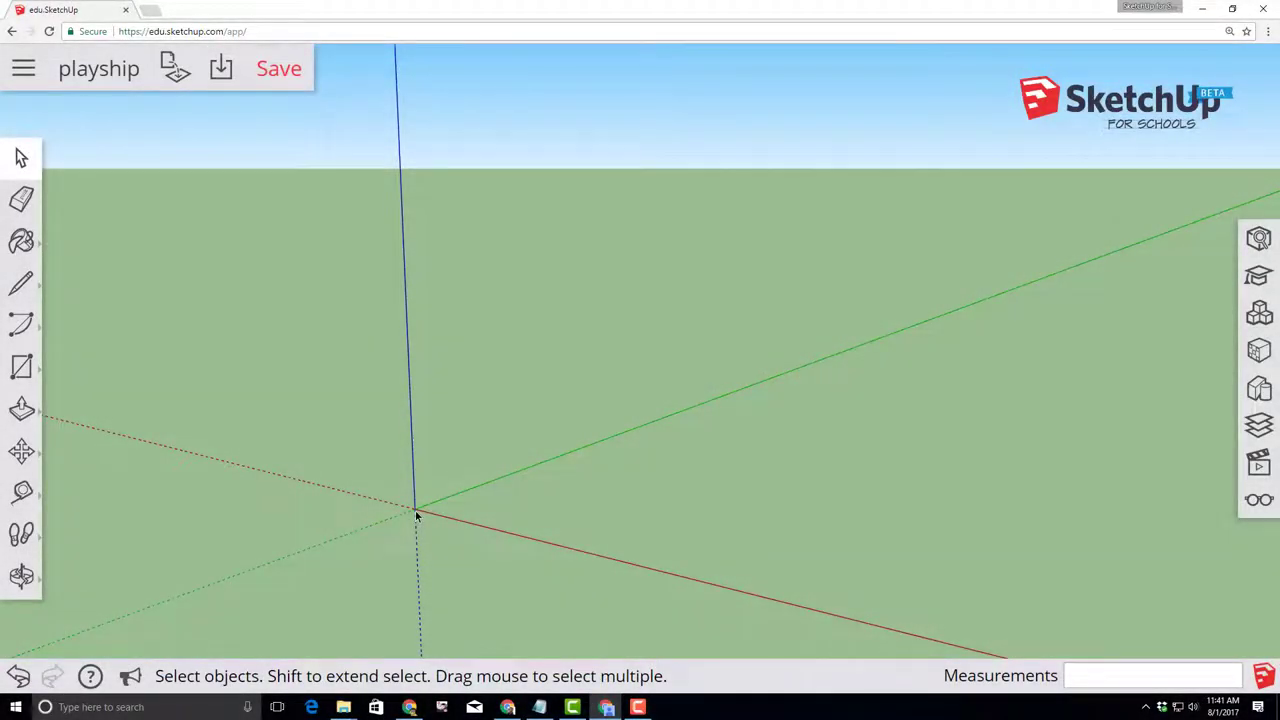
# Draw an 8',6' rectangle on the ground starting at the axis origin
pyautogui.click(22, 372)
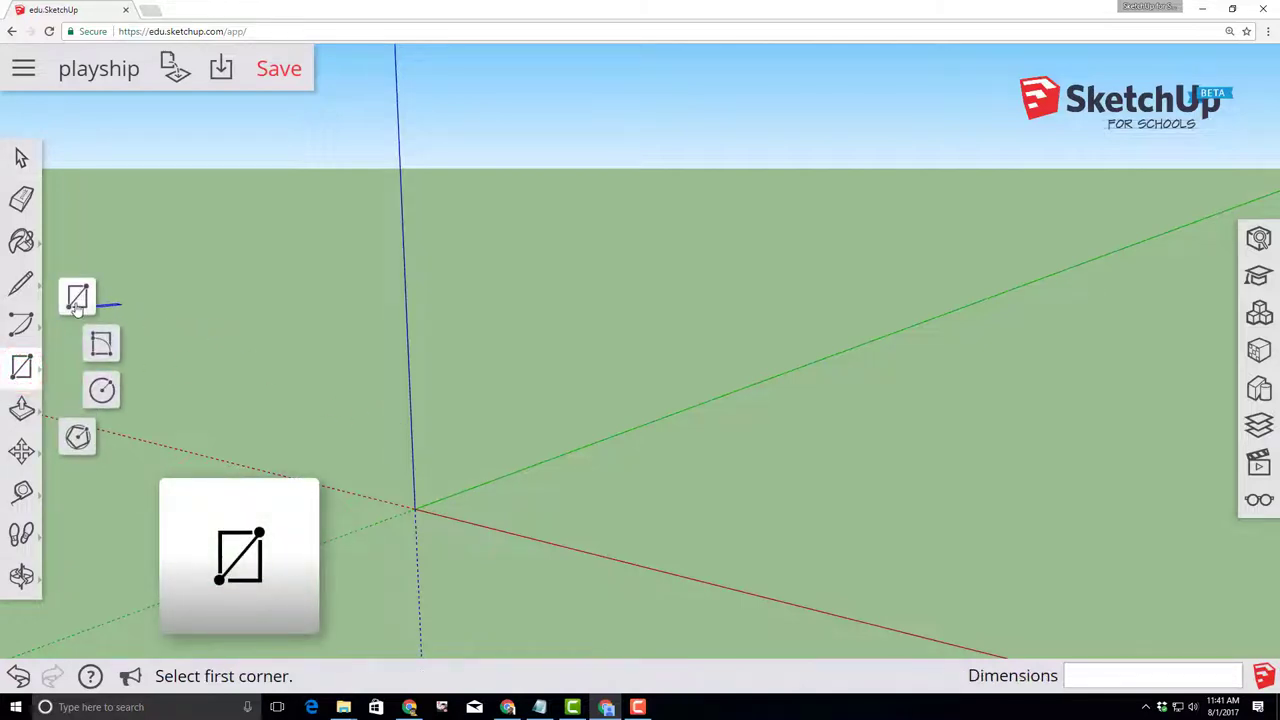
pyautogui.click(79, 300)
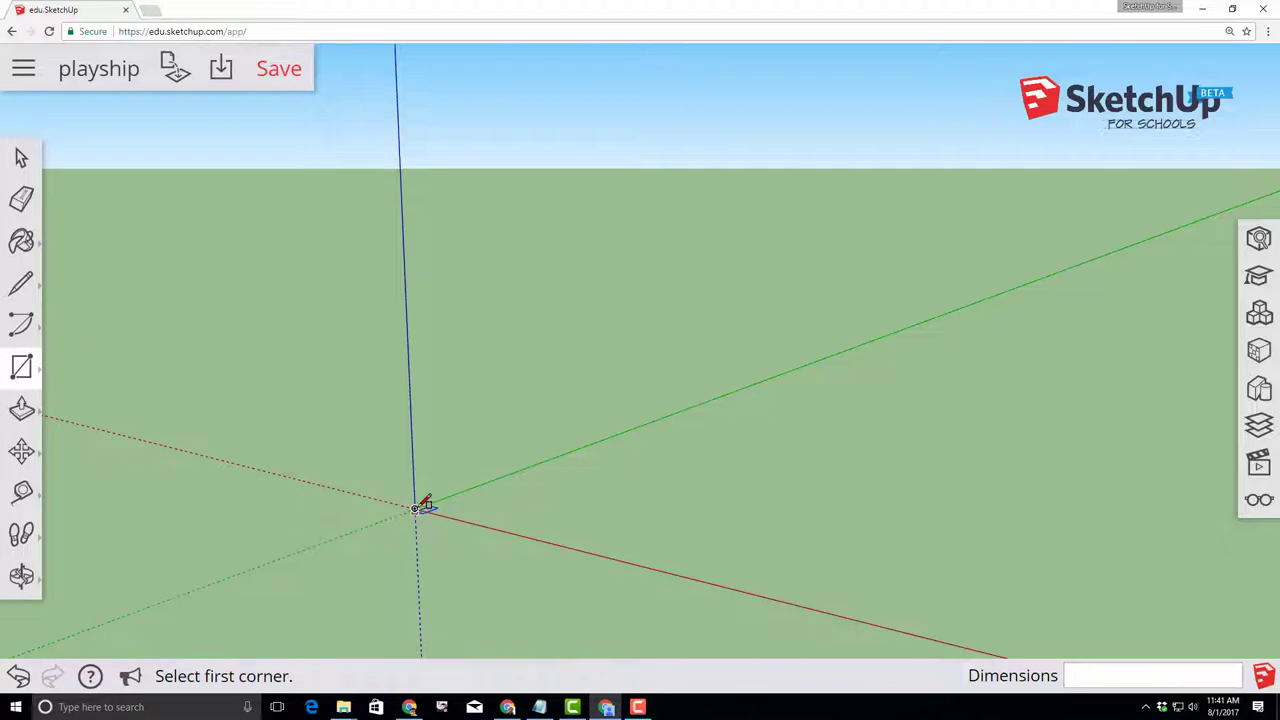
pyautogui.click(414, 508)
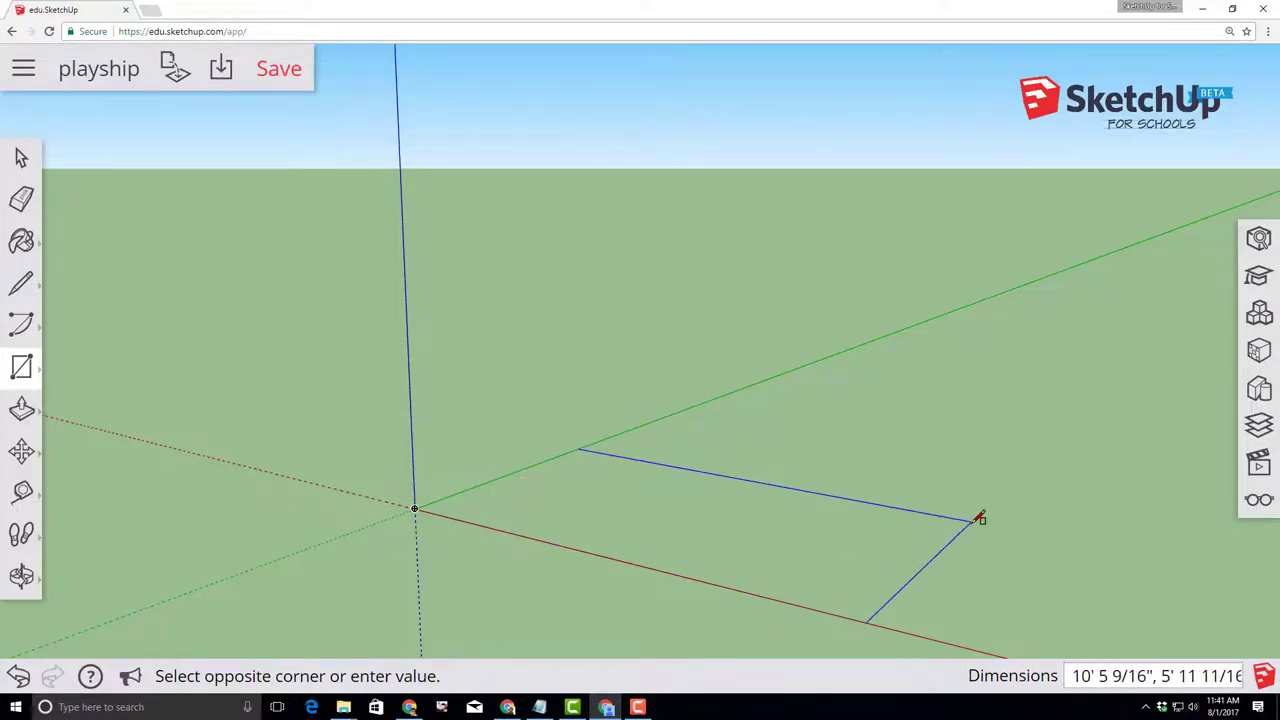
pyautogui.write('8')
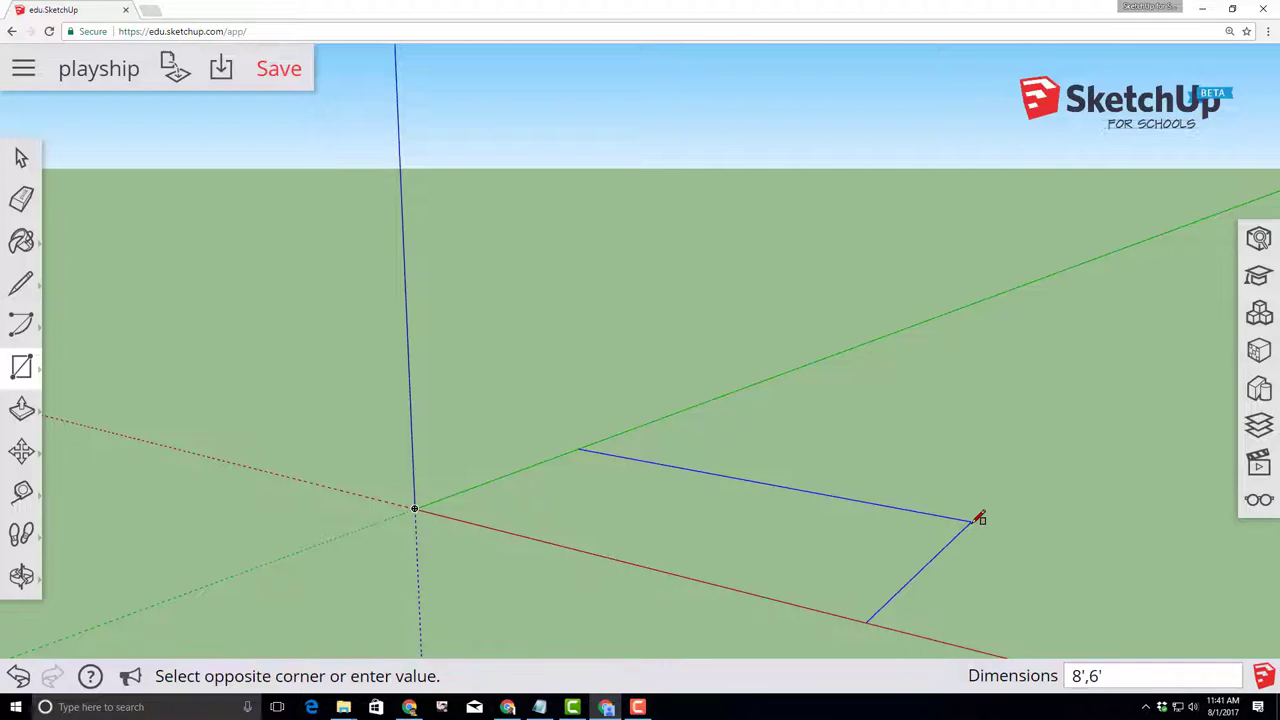
pyautogui.write("',6'")
pyautogui.press('Return')
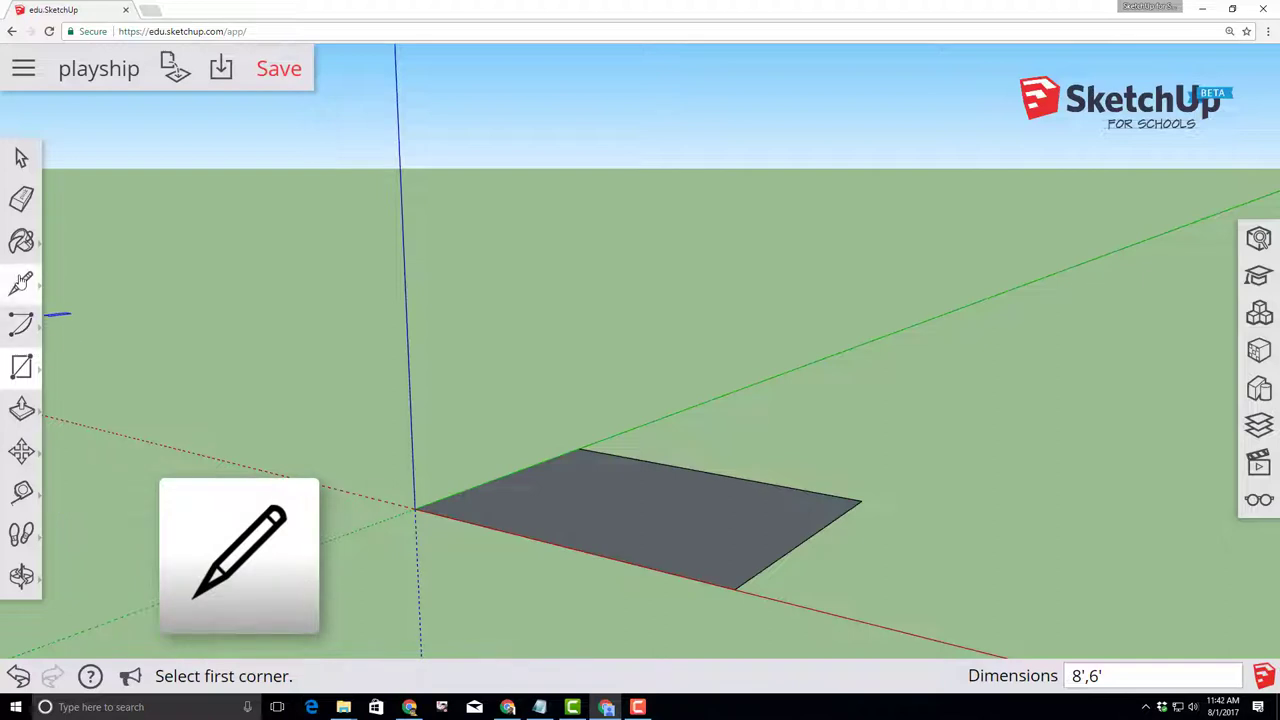
# Draw a 4' line from the edge midpoint, then lines from its tip to both corners
pyautogui.click(21, 284)
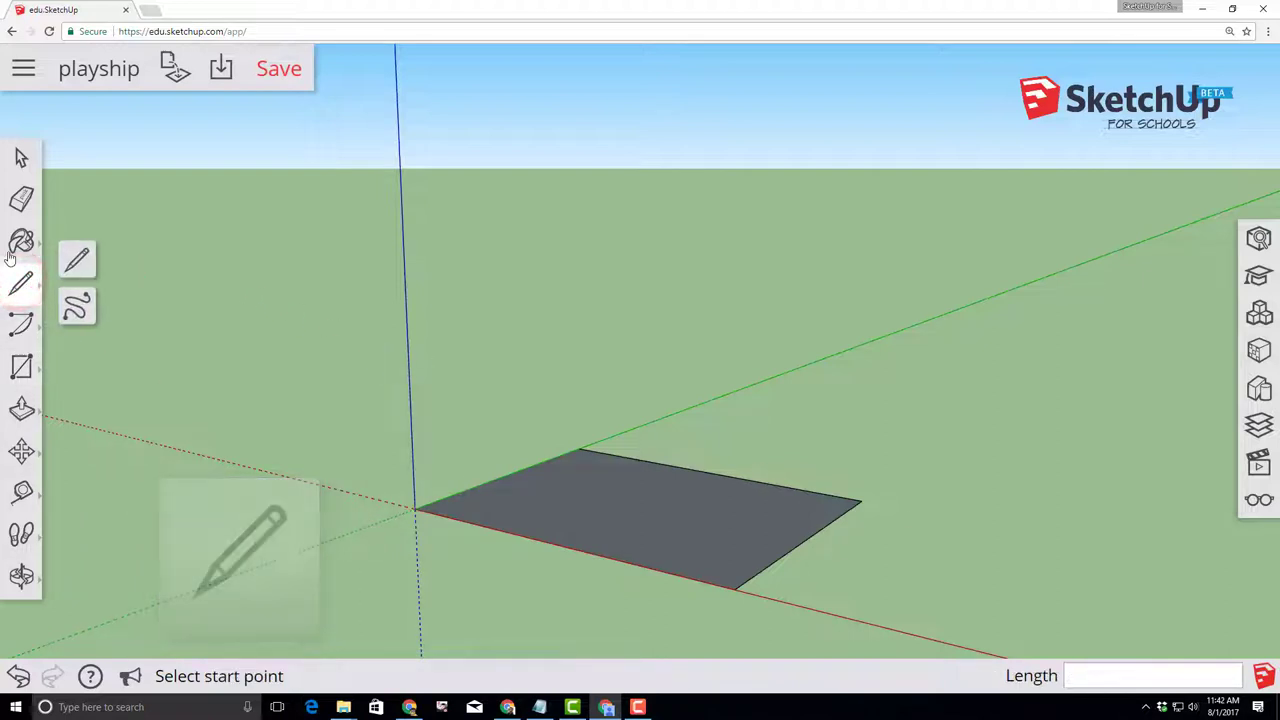
pyautogui.click(78, 258)
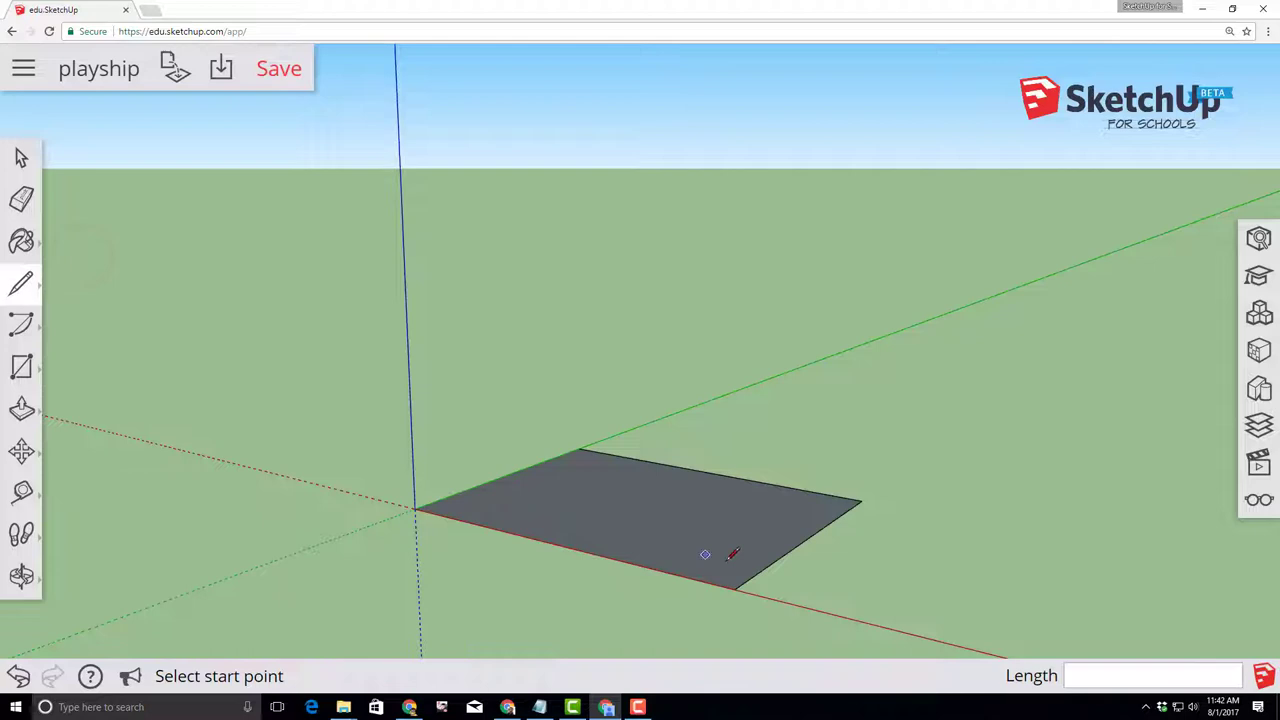
pyautogui.click(804, 541)
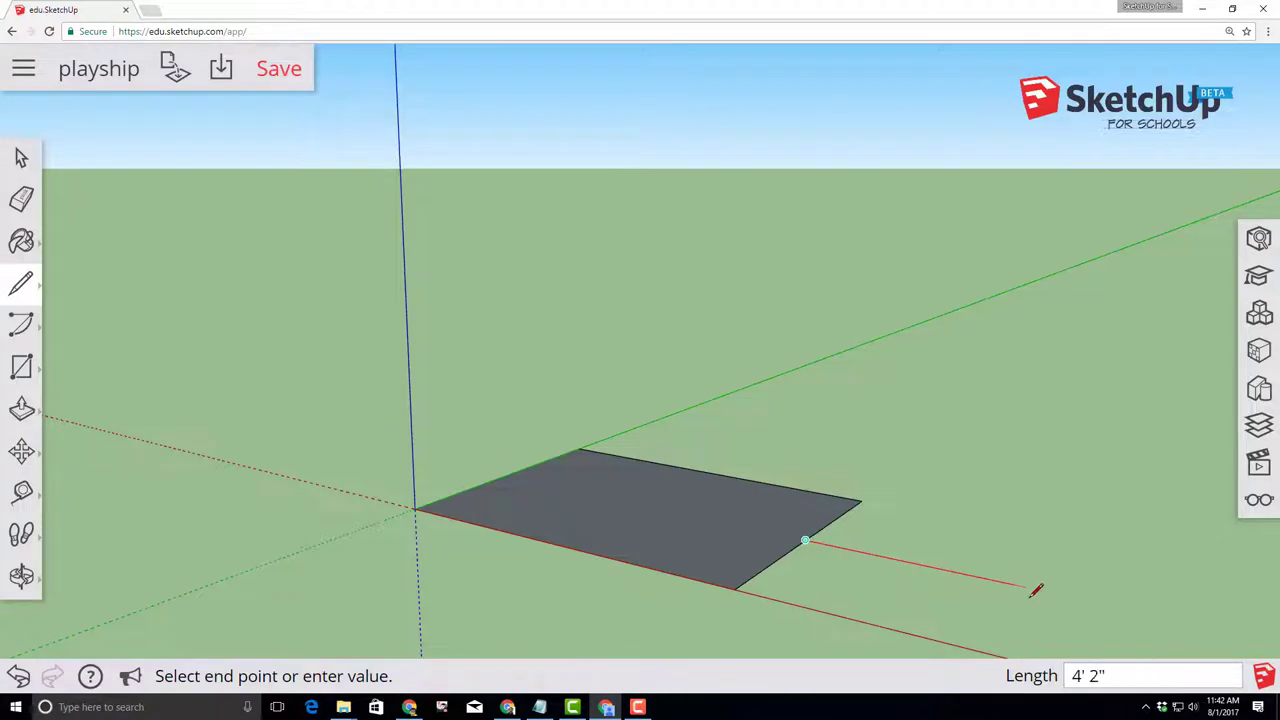
pyautogui.write('4')
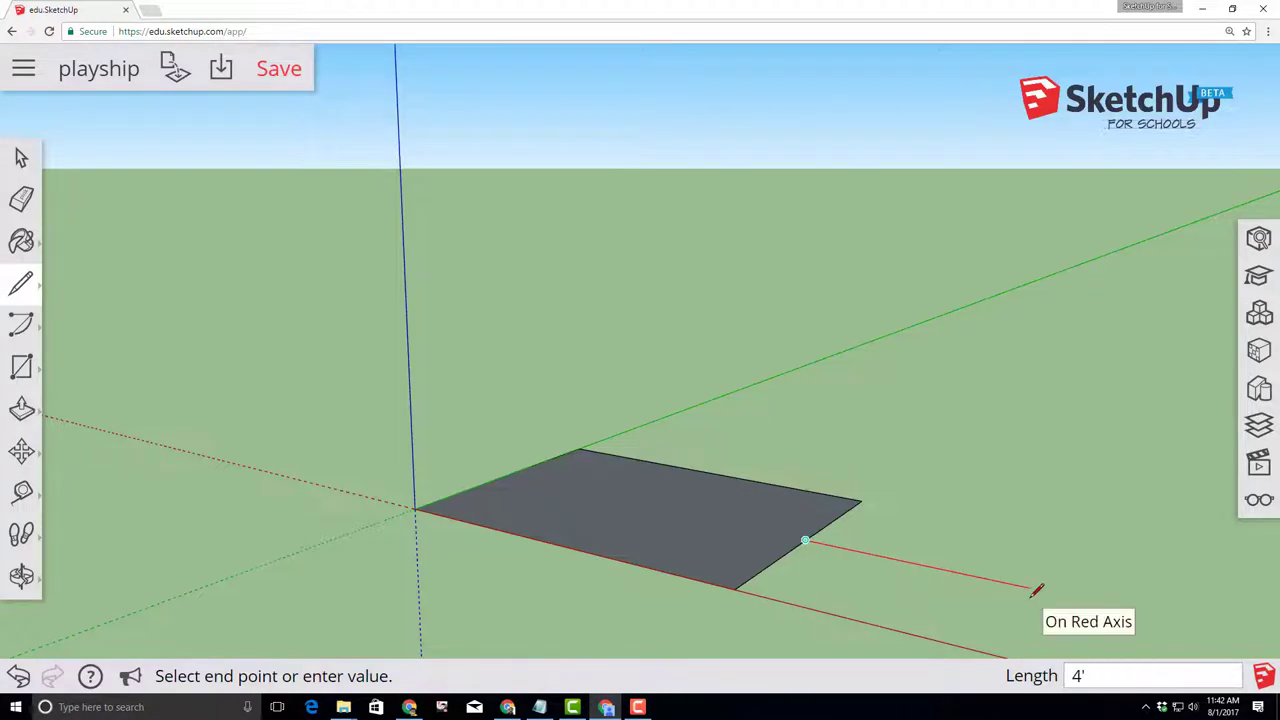
pyautogui.press('Return')
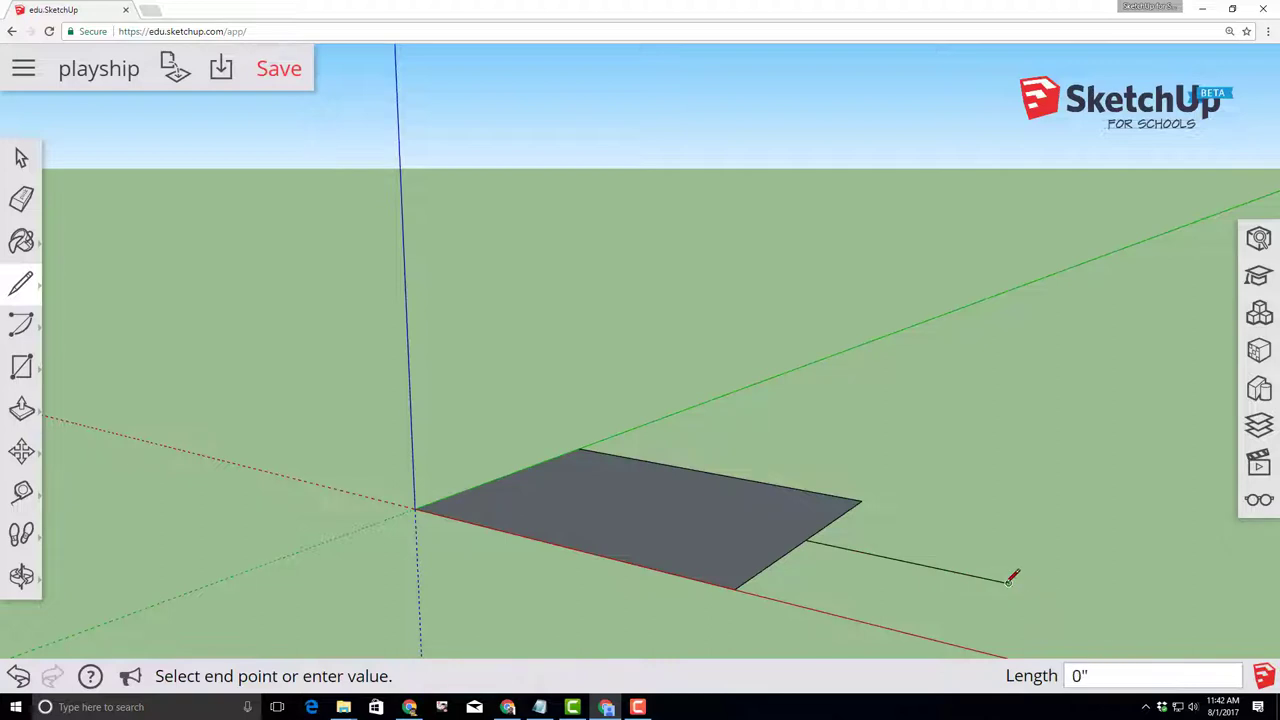
pyautogui.click(1008, 582)
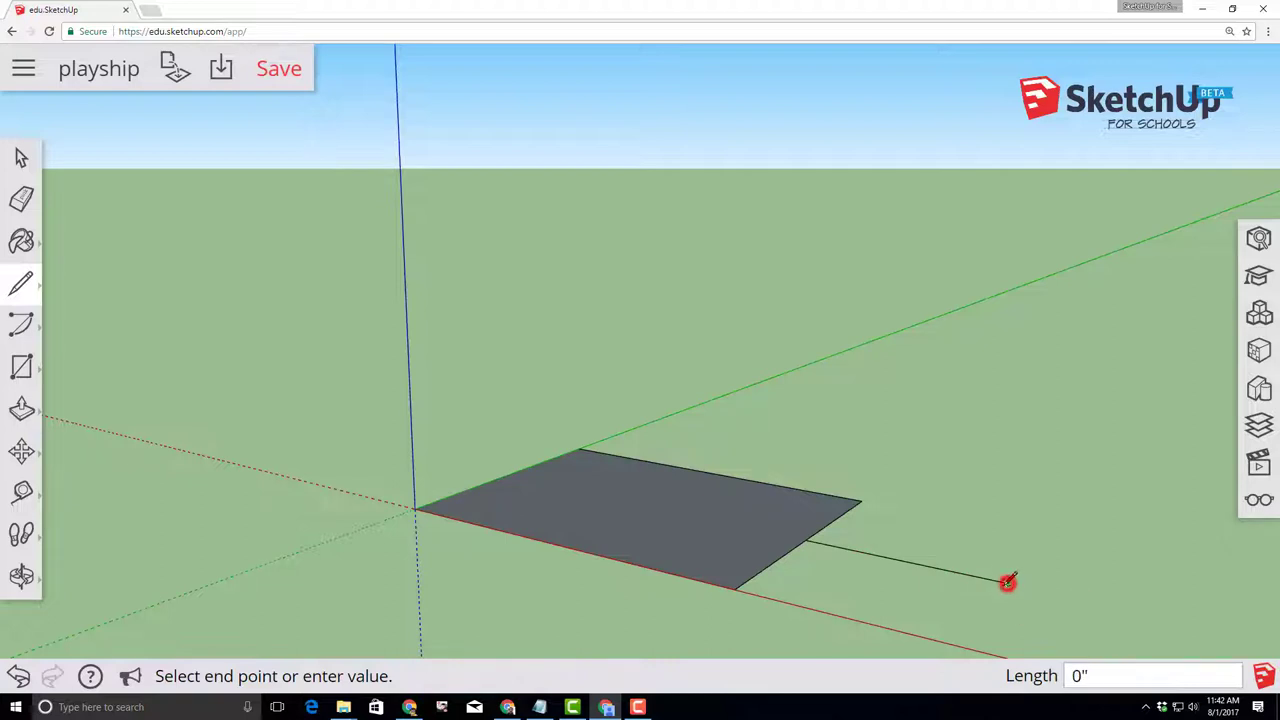
pyautogui.click(740, 585)
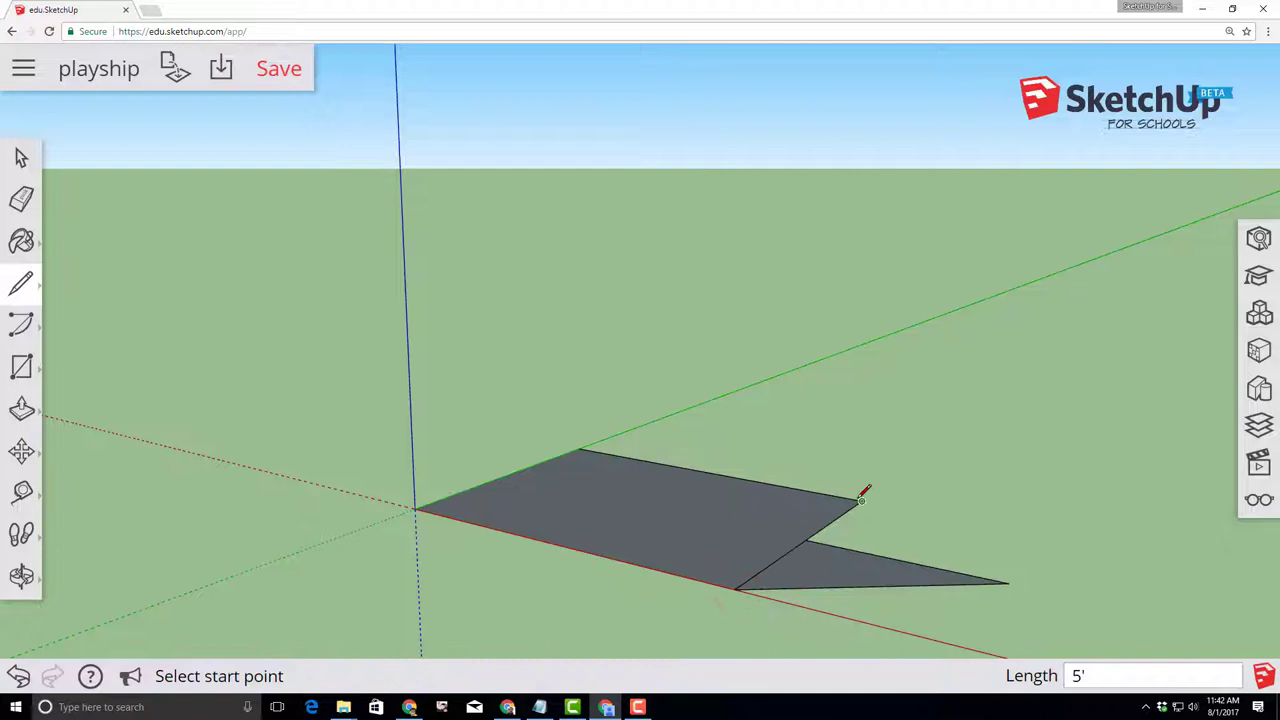
pyautogui.click(1008, 582)
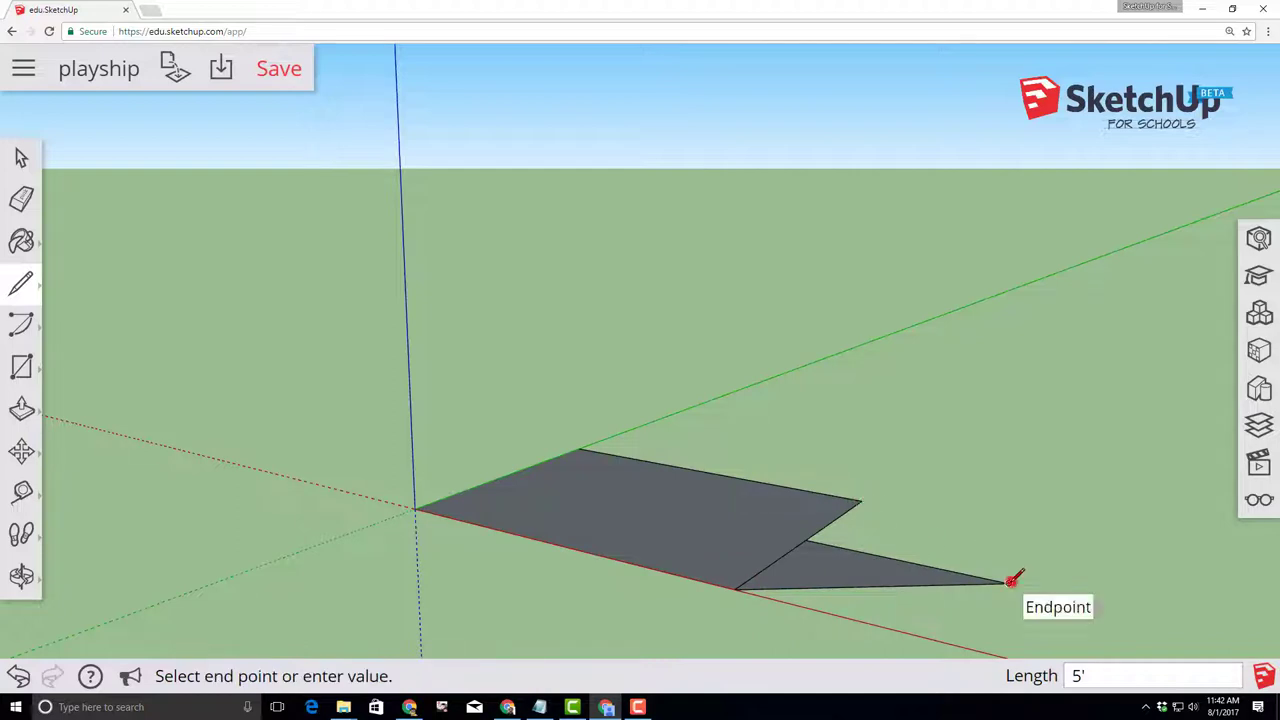
pyautogui.click(862, 499)
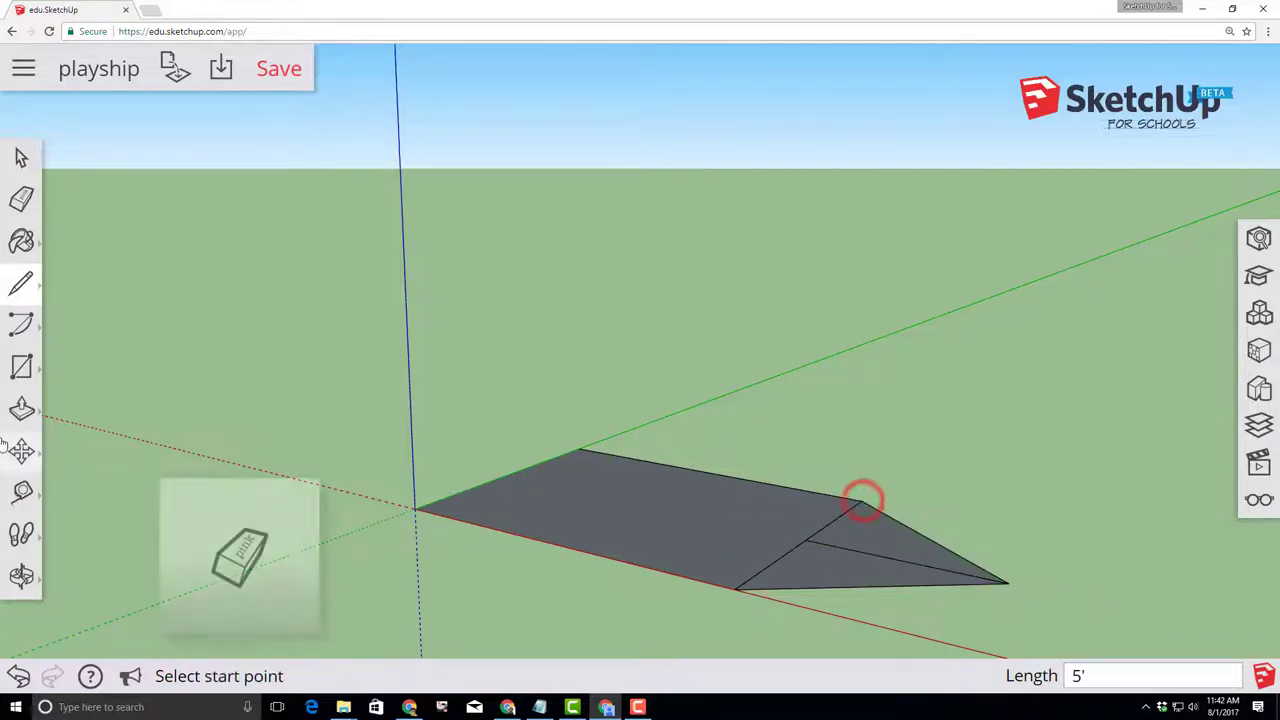
# Erase the 4' centre line and the old rectangle edge inside the bow
pyautogui.click(20, 199)
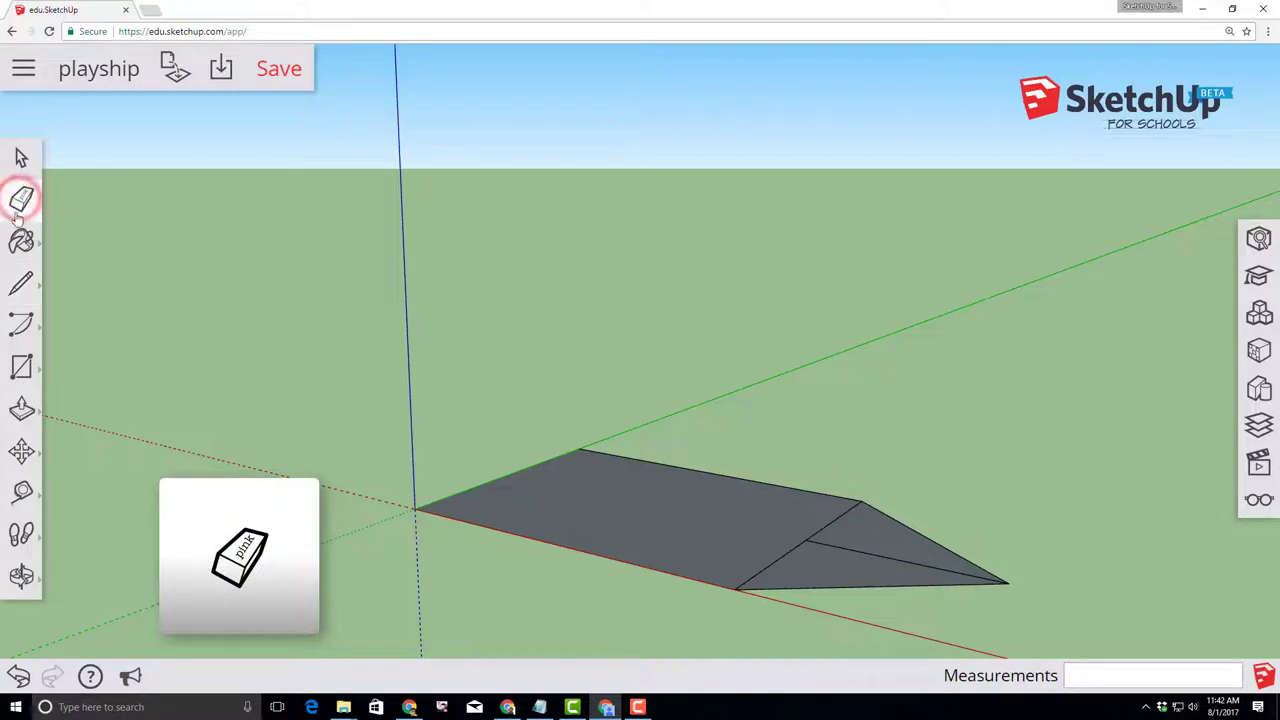
pyautogui.click(813, 535)
pyautogui.click(808, 540)
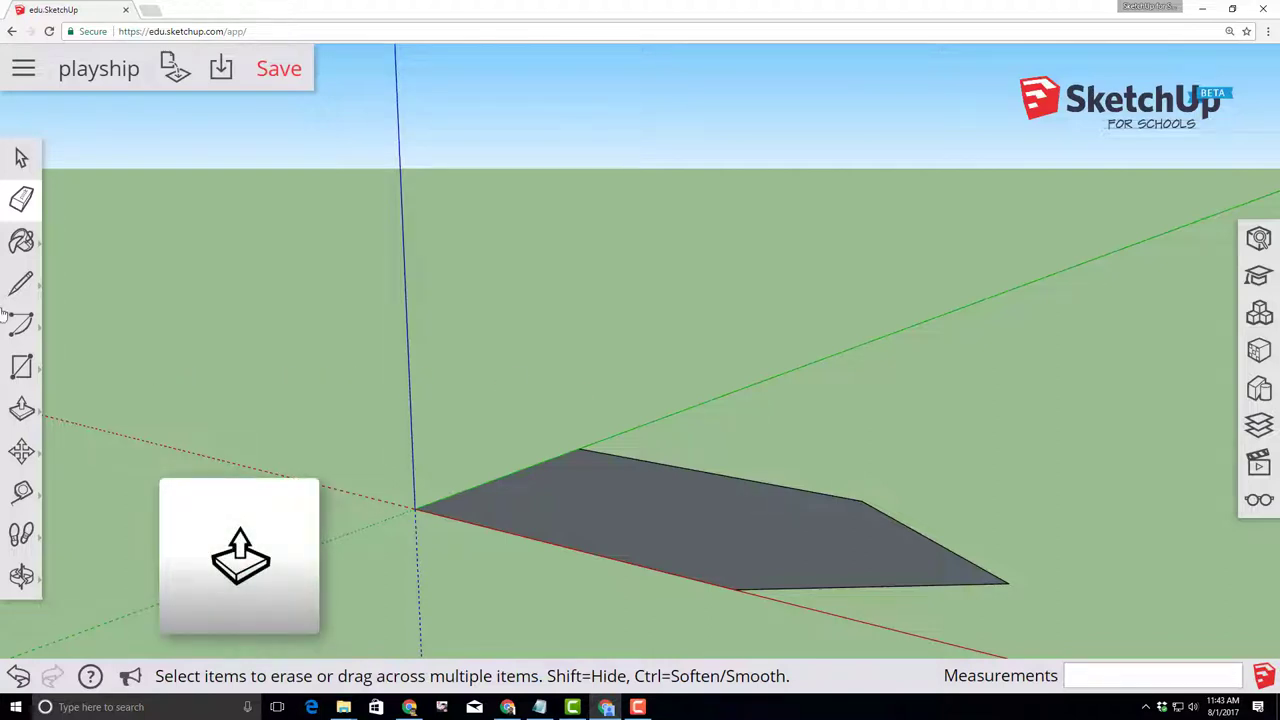
# Push/pull the ship-shaped floor face up 1.5' into a solid hull block
pyautogui.click(20, 414)
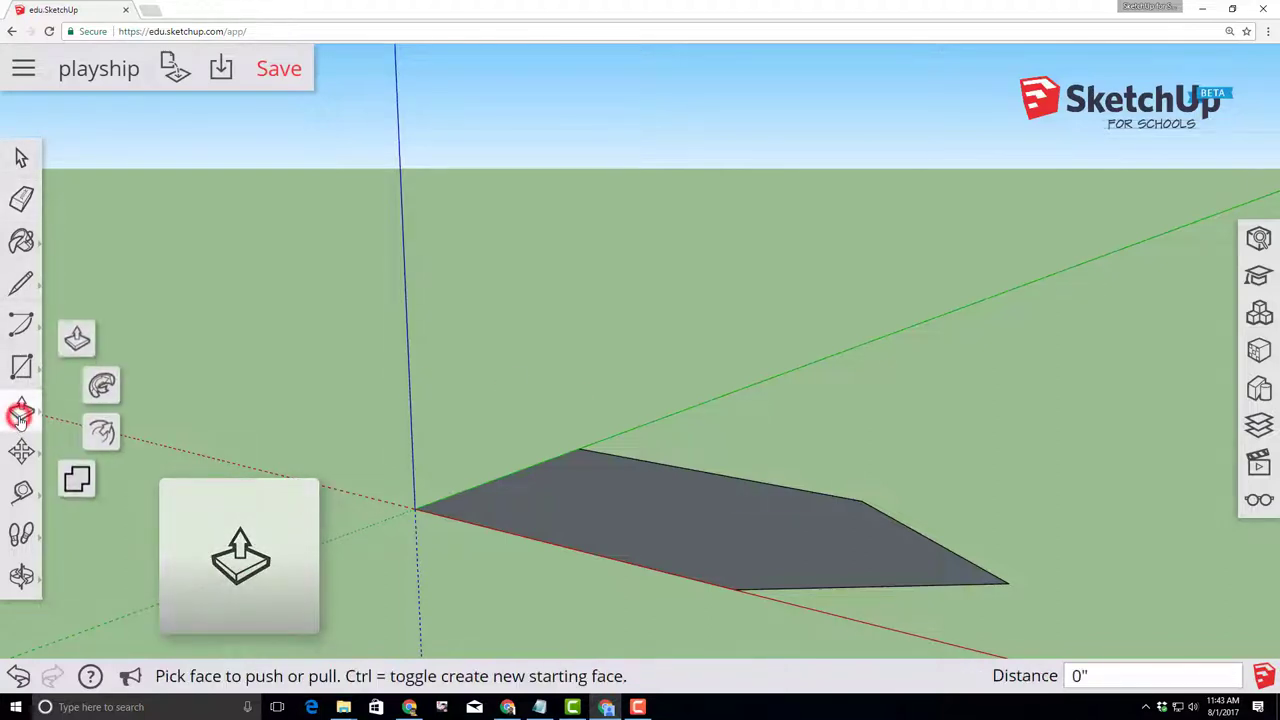
pyautogui.click(83, 342)
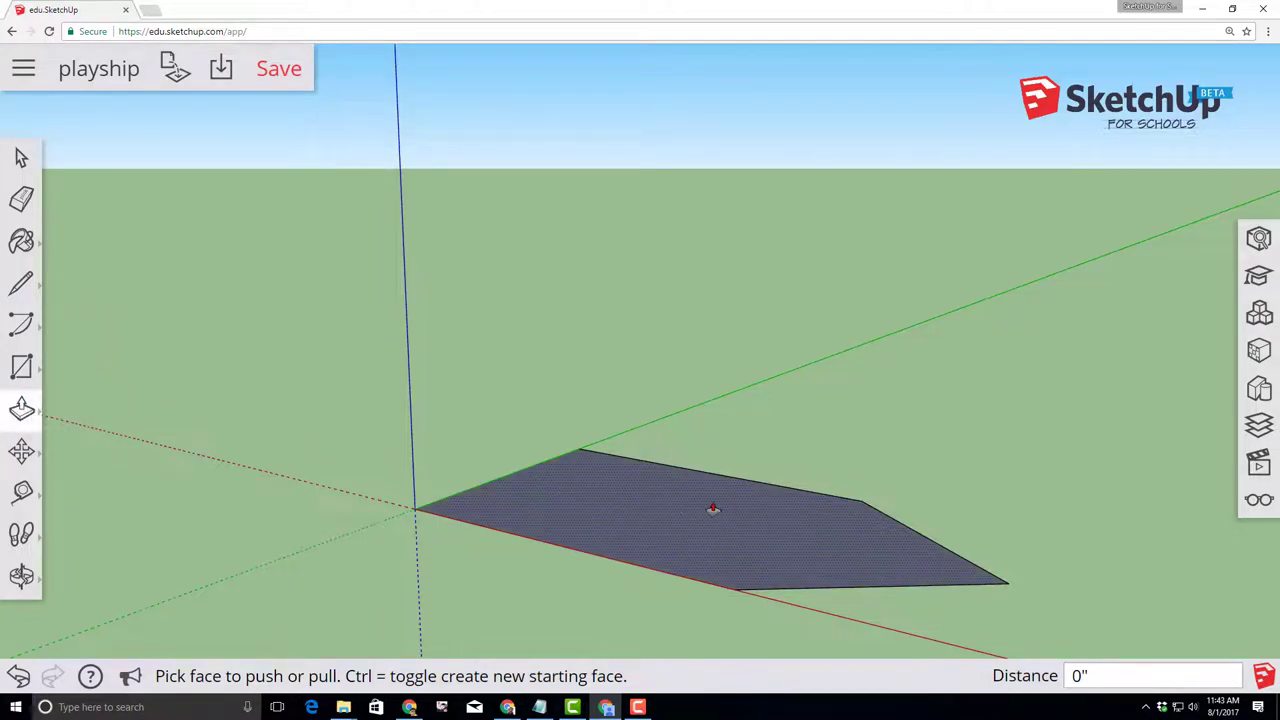
pyautogui.click(666, 522)
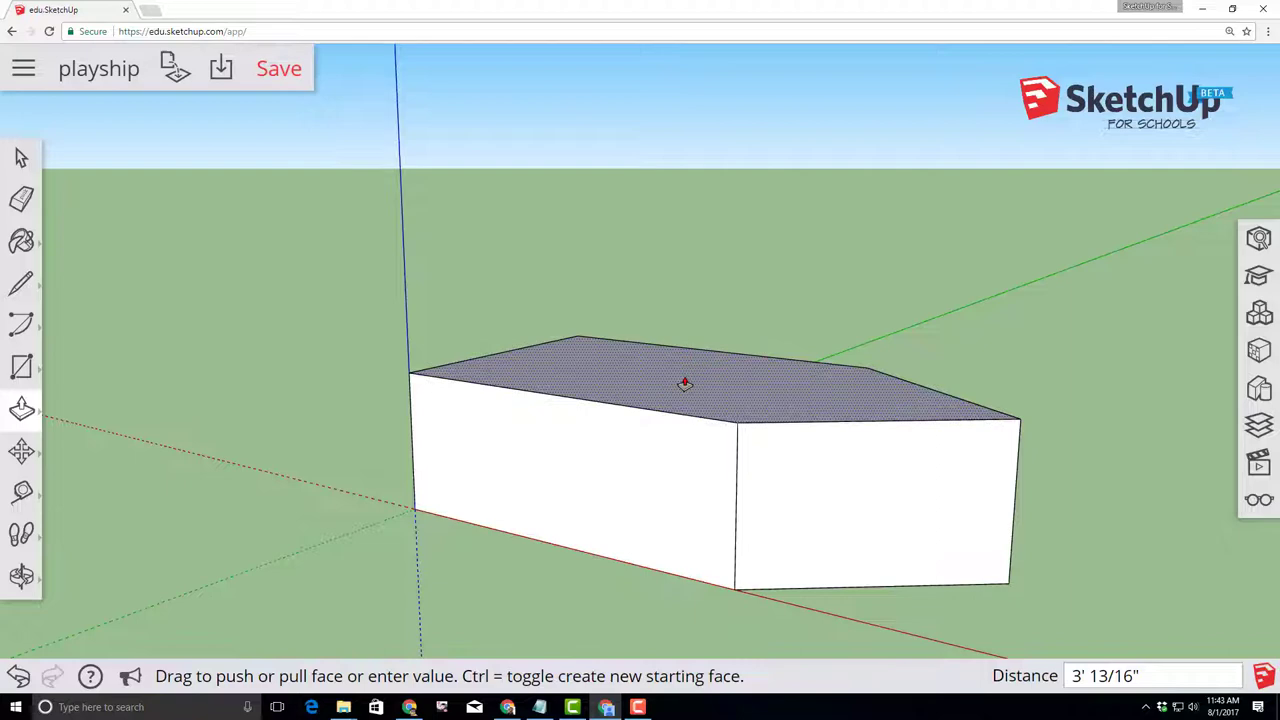
pyautogui.write("1.5'")
pyautogui.press('Return')
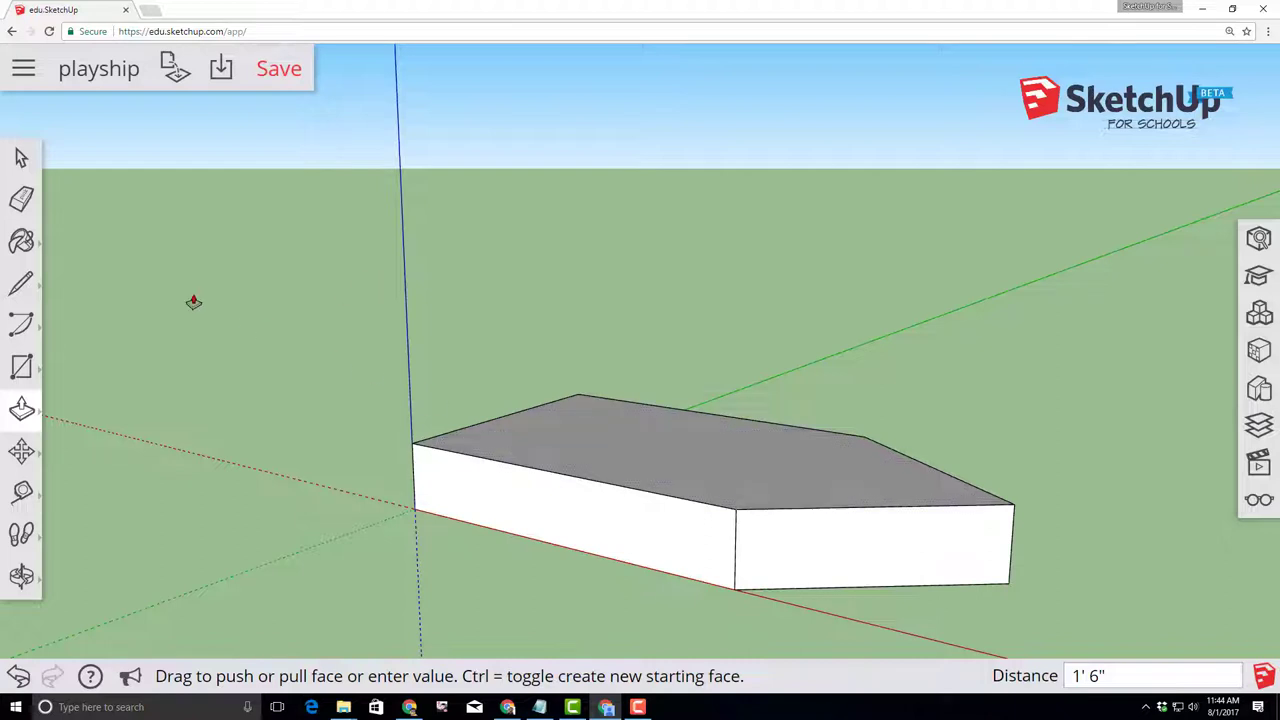
pyautogui.click(19, 157)
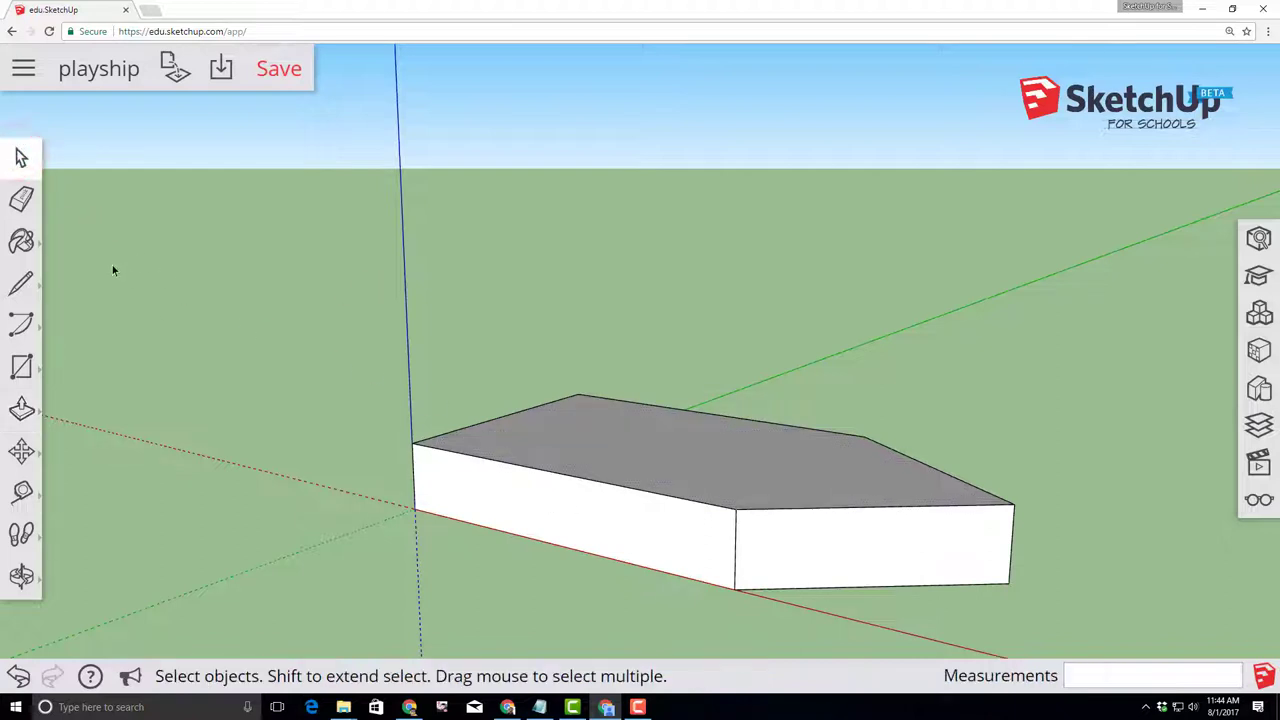
# Lift the whole hull box 3' up the blue axis and save the model
pyautogui.tripleClick(642, 528)
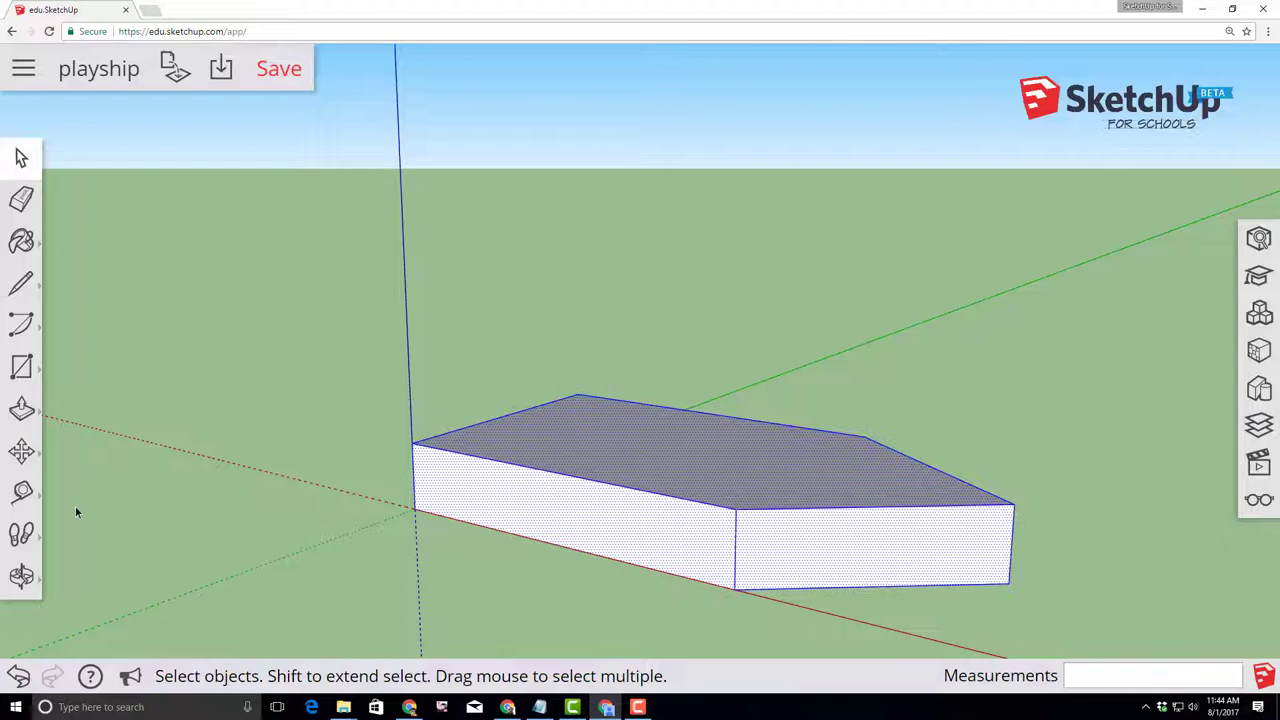
pyautogui.click(22, 452)
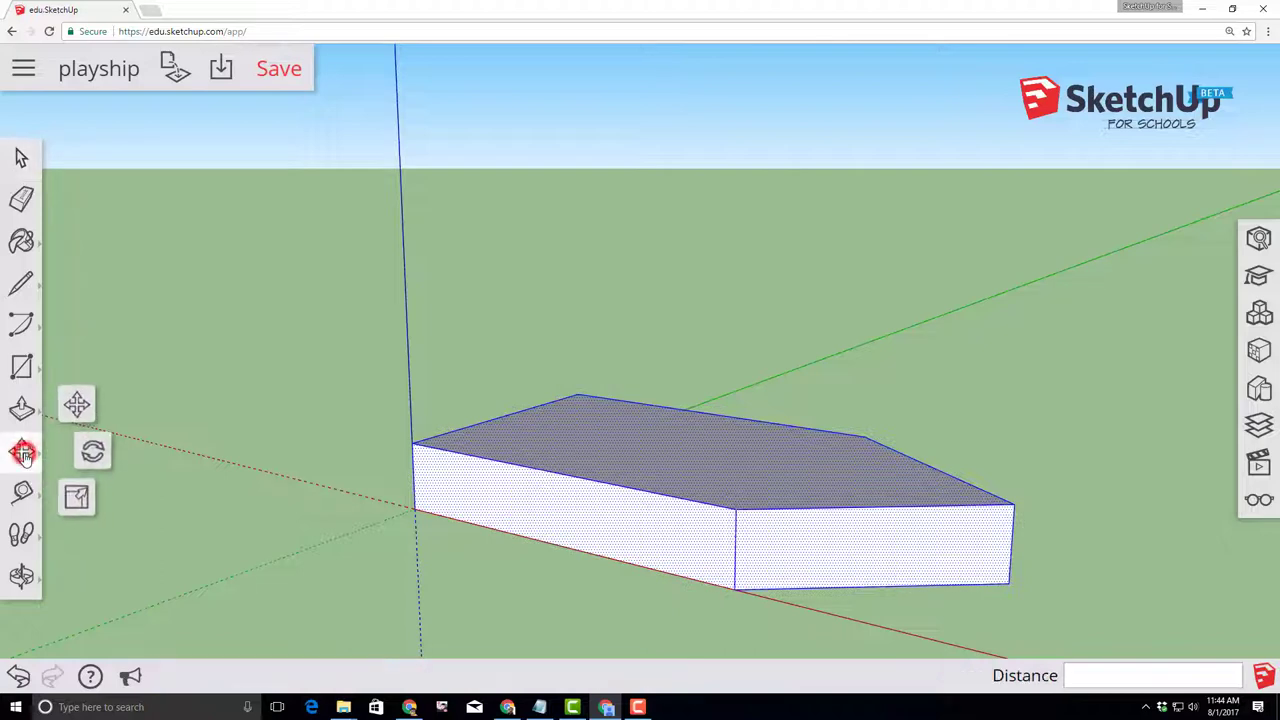
pyautogui.click(77, 405)
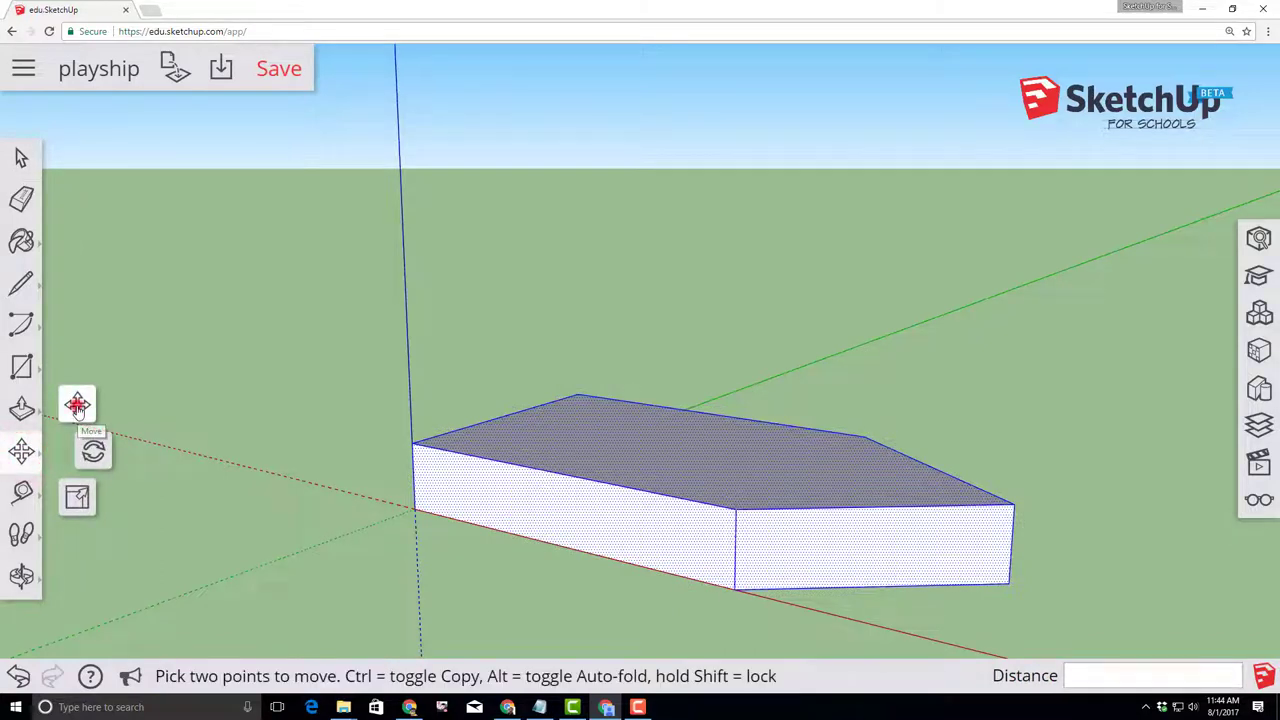
pyautogui.click(418, 509)
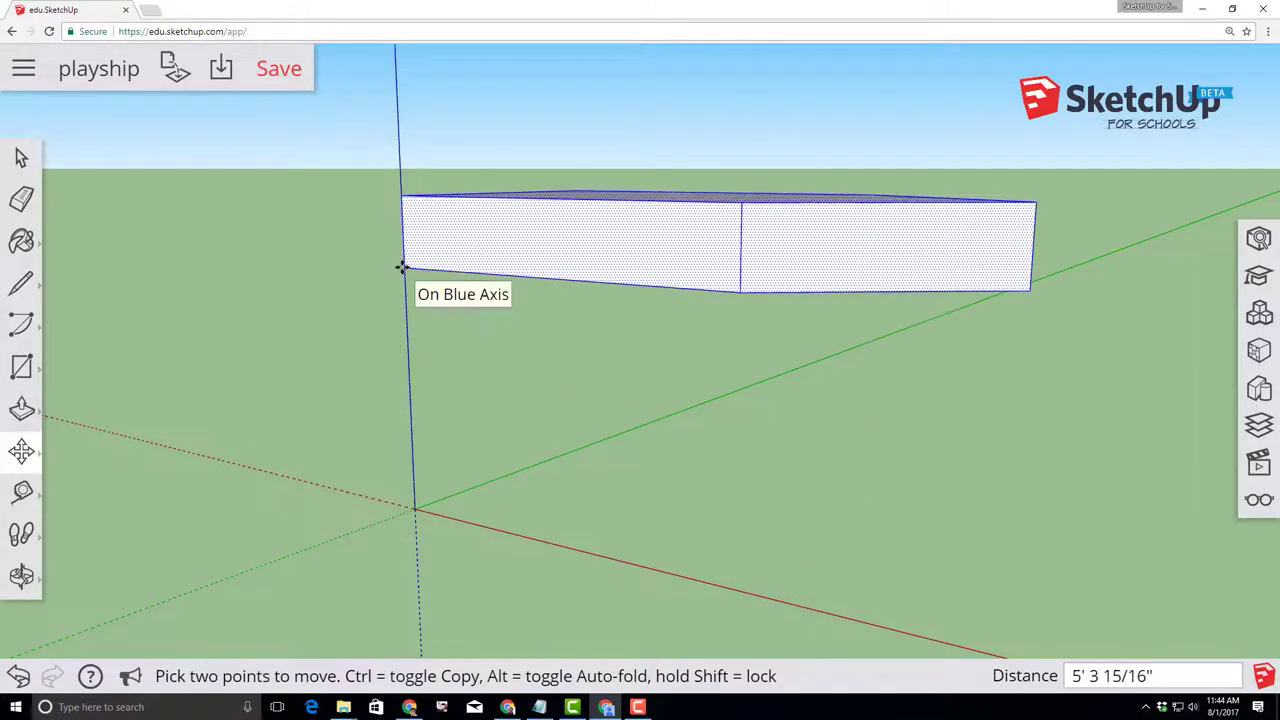
pyautogui.write('3')
pyautogui.press('Return')
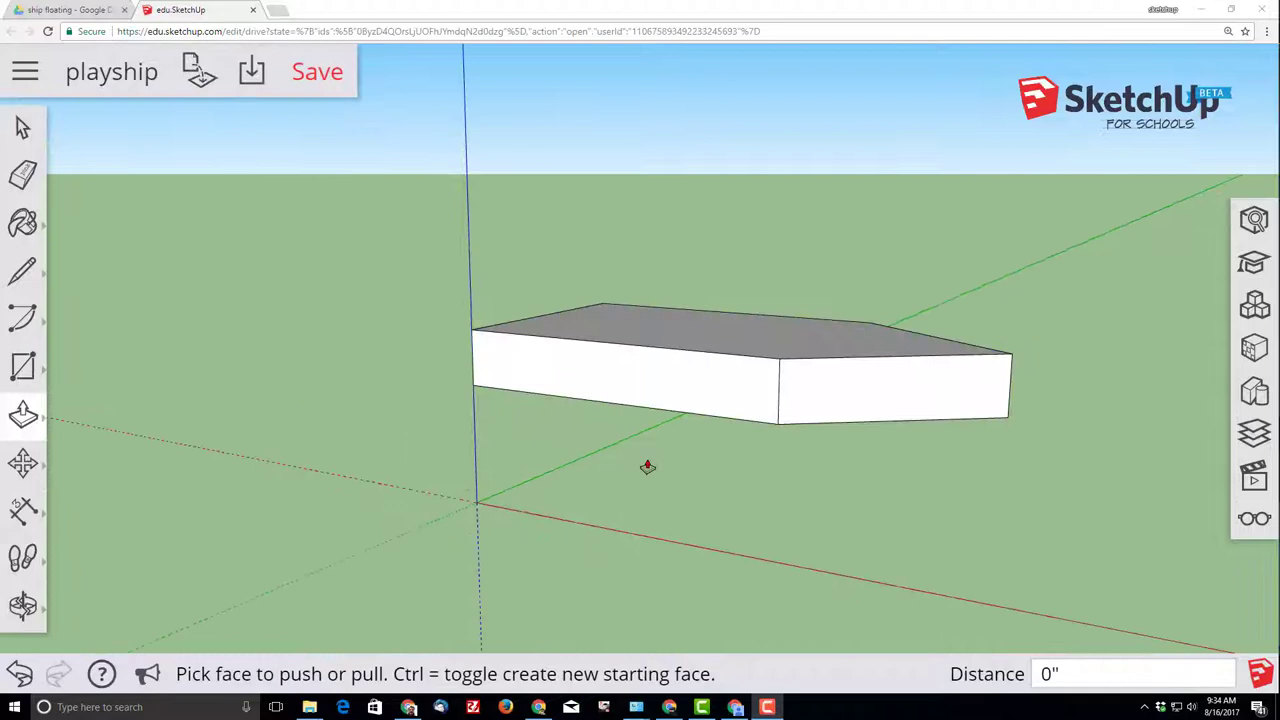
pyautogui.click(313, 76)
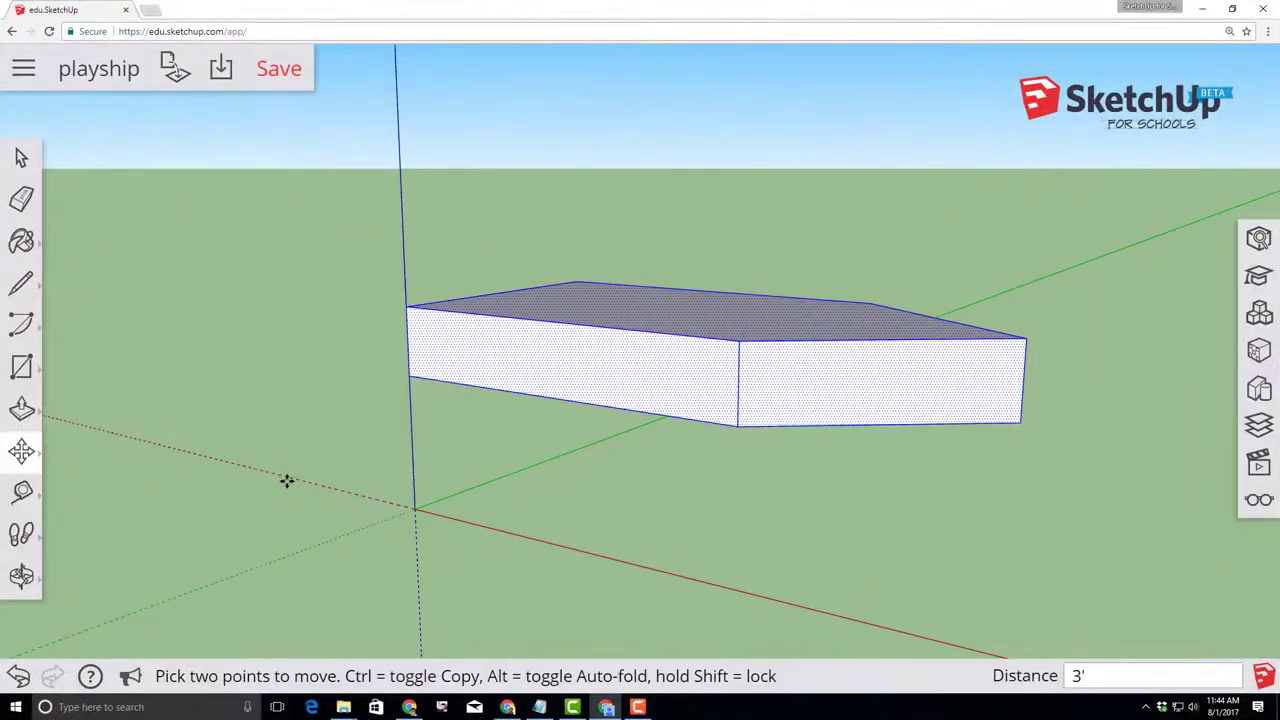
# Offset the hull's bottom face edges 1' inward to create an inset outline
pyautogui.moveTo(286, 480); pyautogui.dragTo(531, 483, button='middle')
pyautogui.press('m')
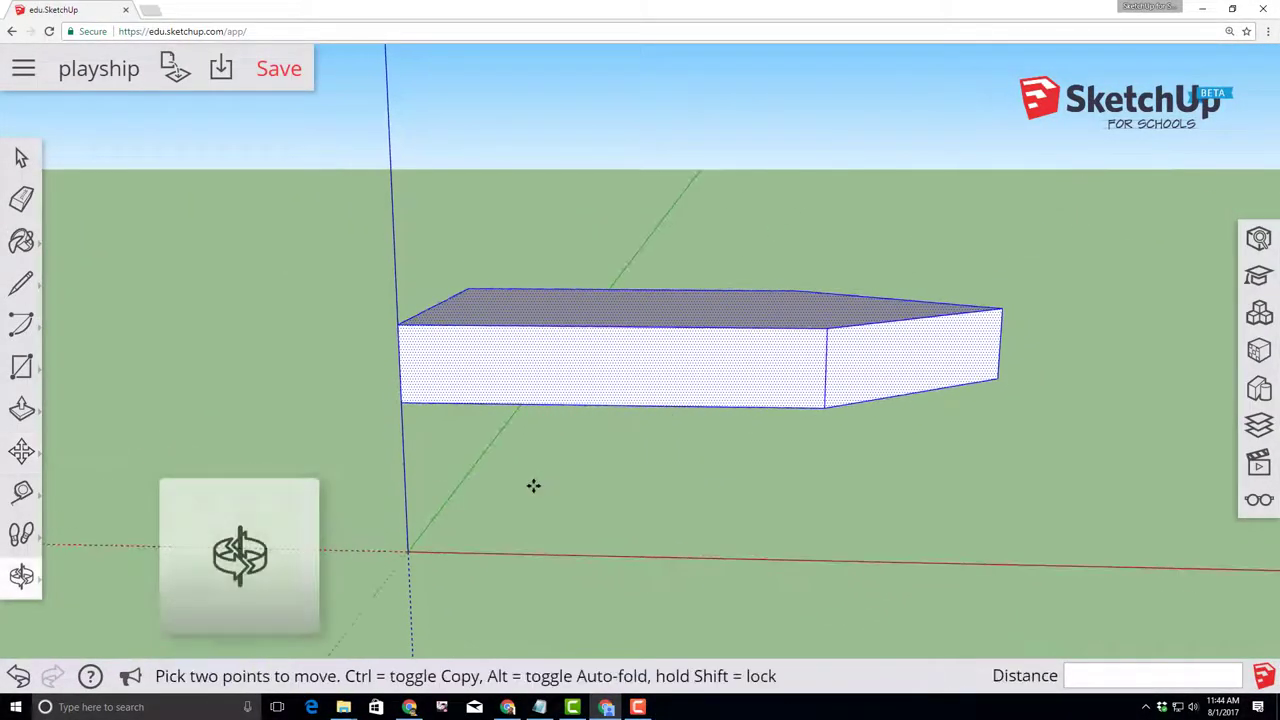
pyautogui.click(21, 575)
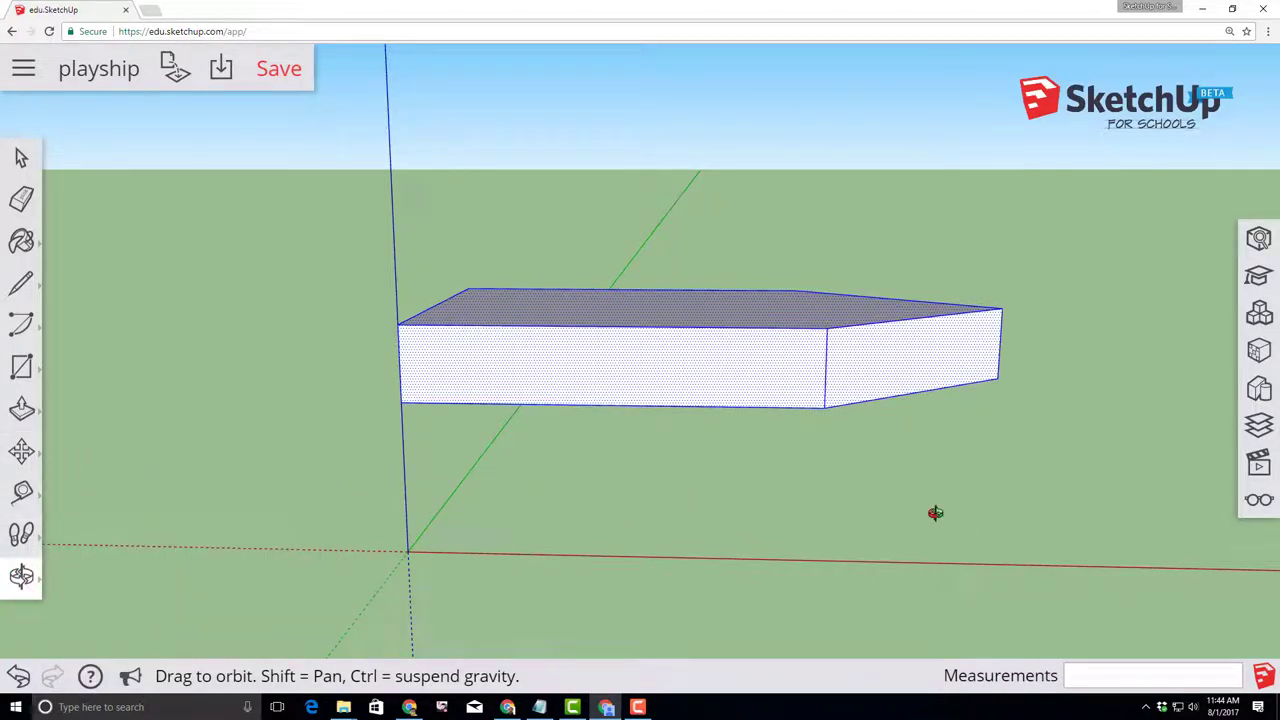
pyautogui.moveTo(937, 516); pyautogui.dragTo(749, 317)
pyautogui.scroll(3, 791, 403)
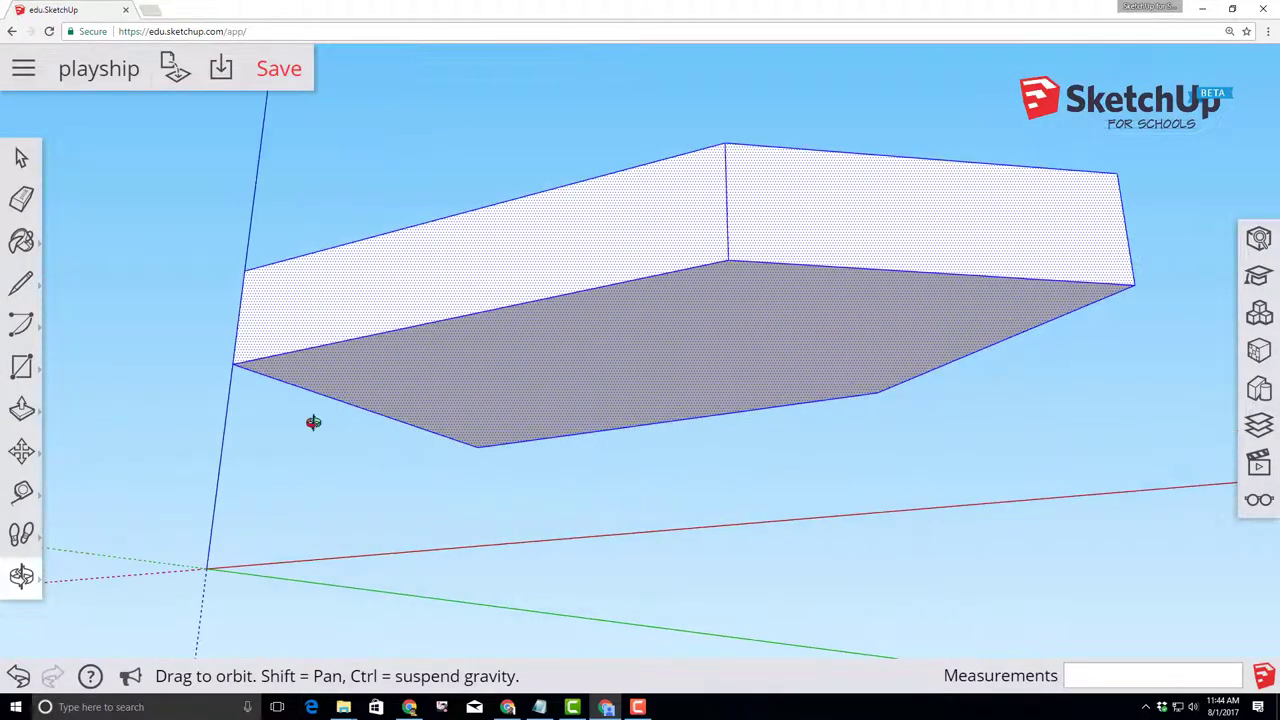
pyautogui.click(13, 408)
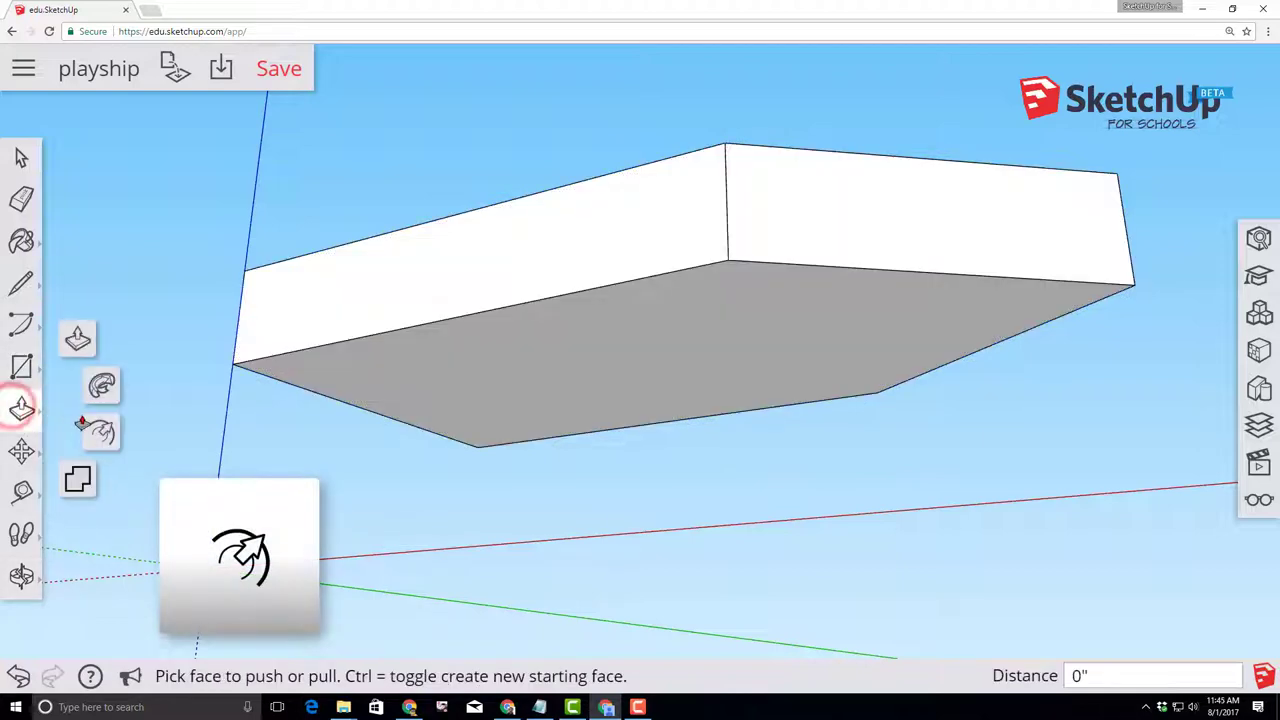
pyautogui.click(104, 430)
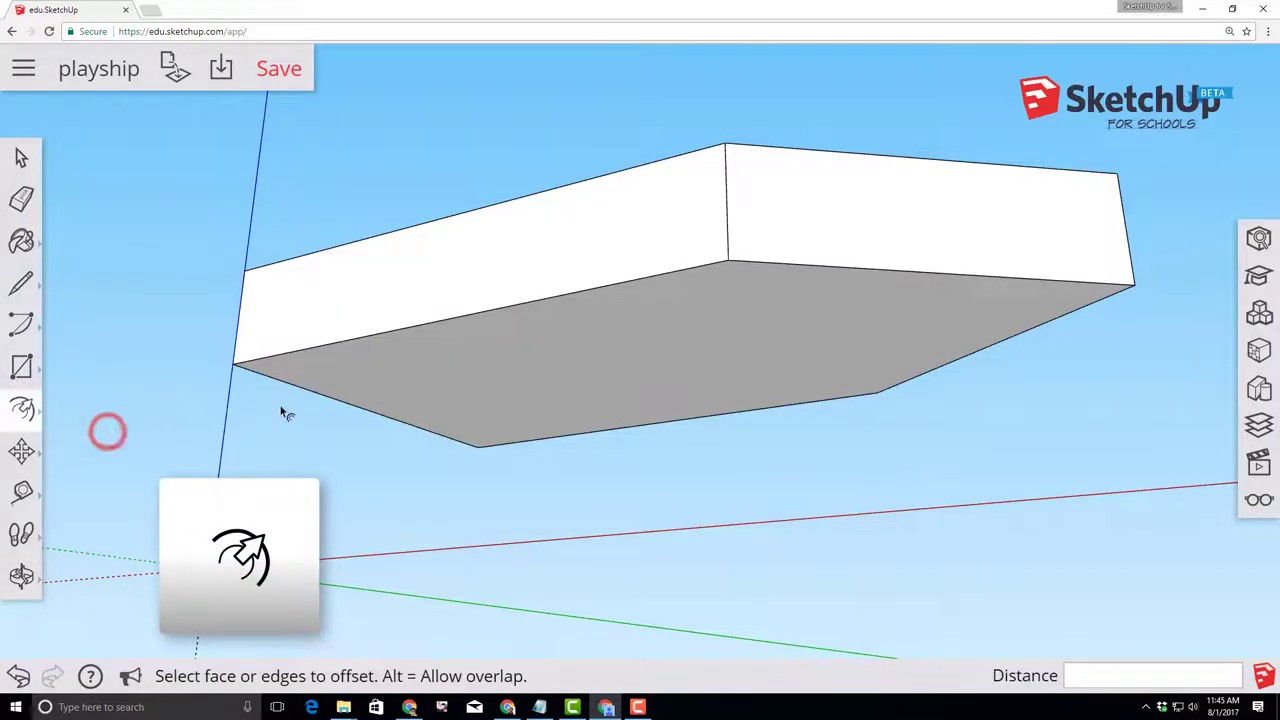
pyautogui.click(882, 280)
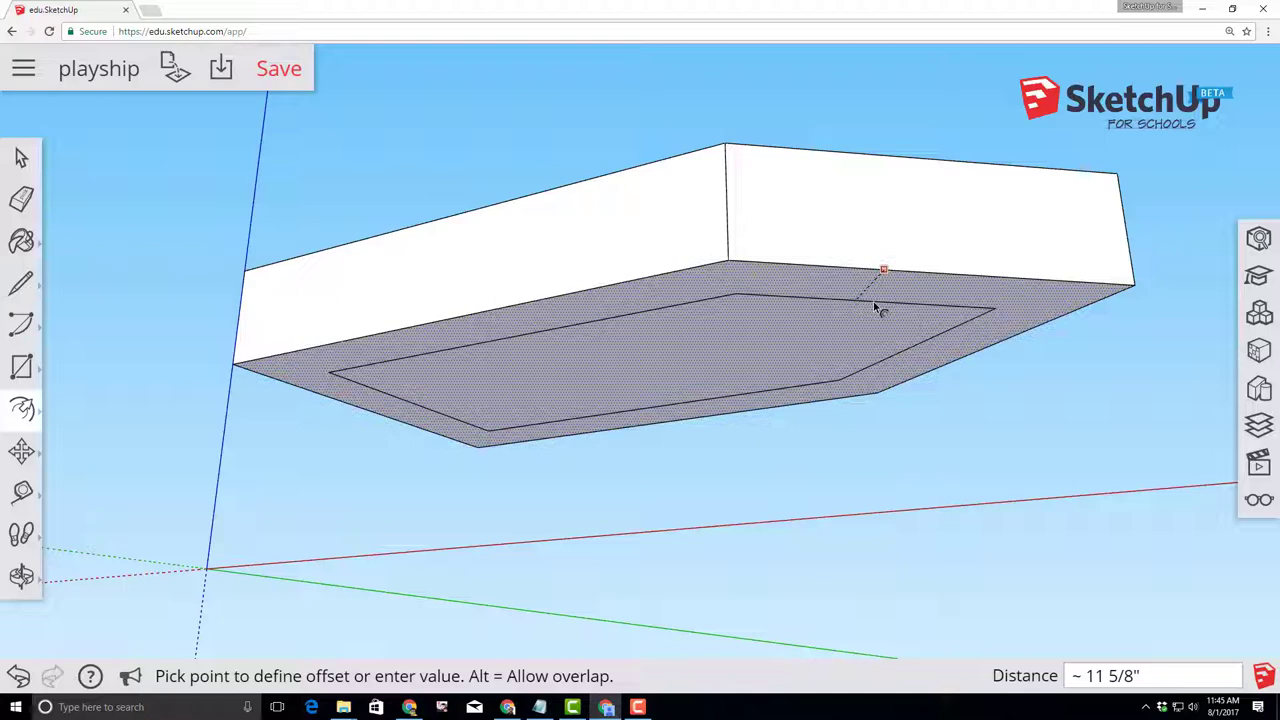
pyautogui.write('1')
pyautogui.click(874, 306)
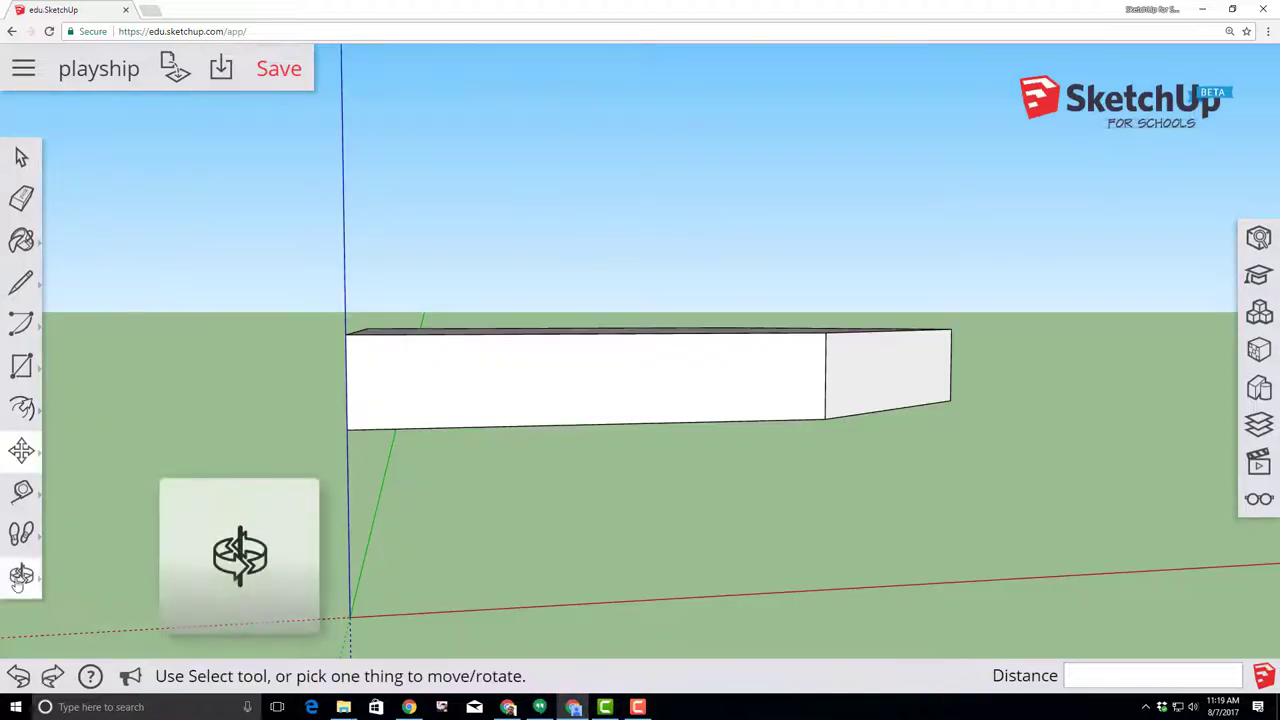
# Move the inset bottom face 3' down so the hull sides taper to a narrower base
pyautogui.click(21, 574)
pyautogui.click(75, 486)
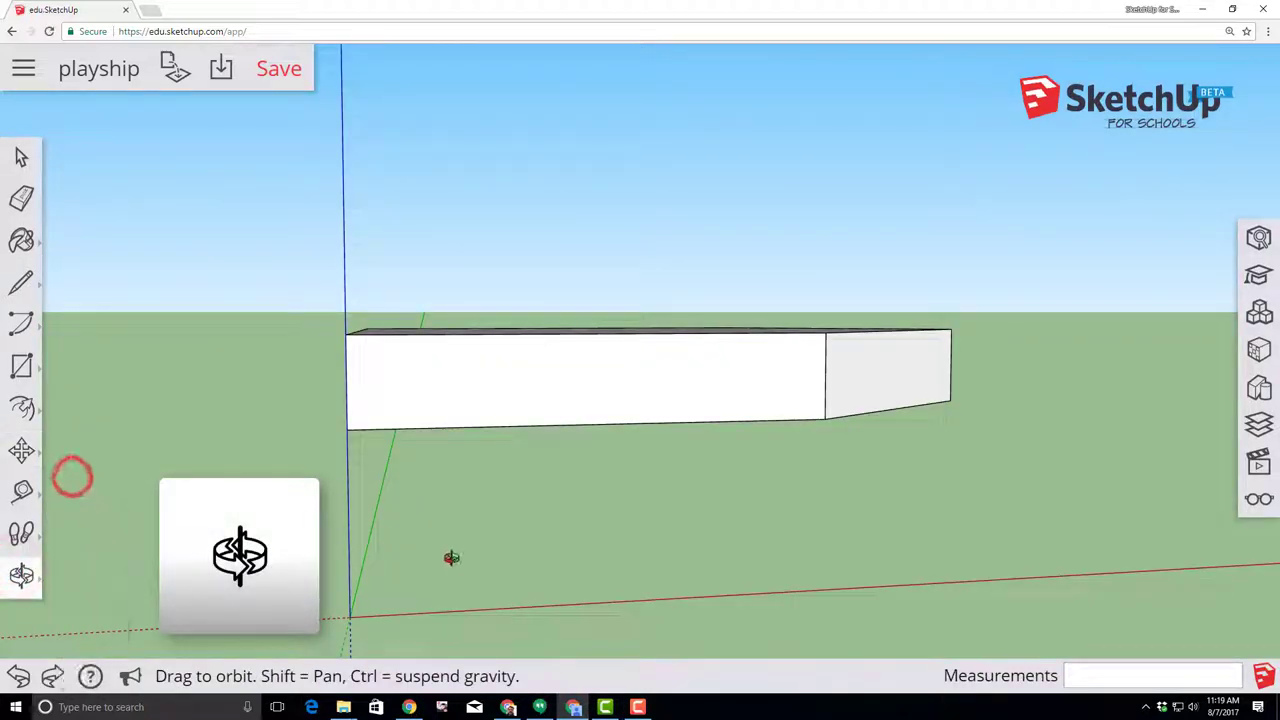
pyautogui.moveTo(534, 572)
pyautogui.mouseDown()
pyautogui.moveTo(523, 462)
pyautogui.moveTo(533, 409)
pyautogui.mouseUp()
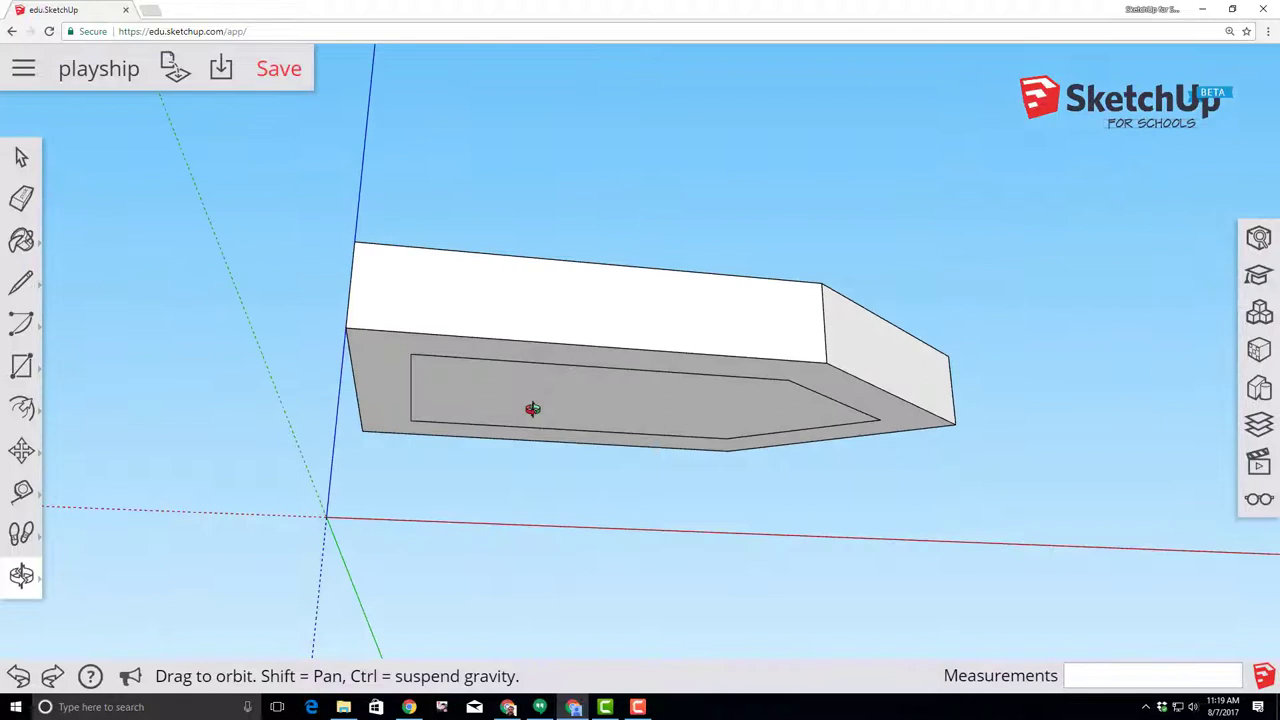
pyautogui.click(21, 451)
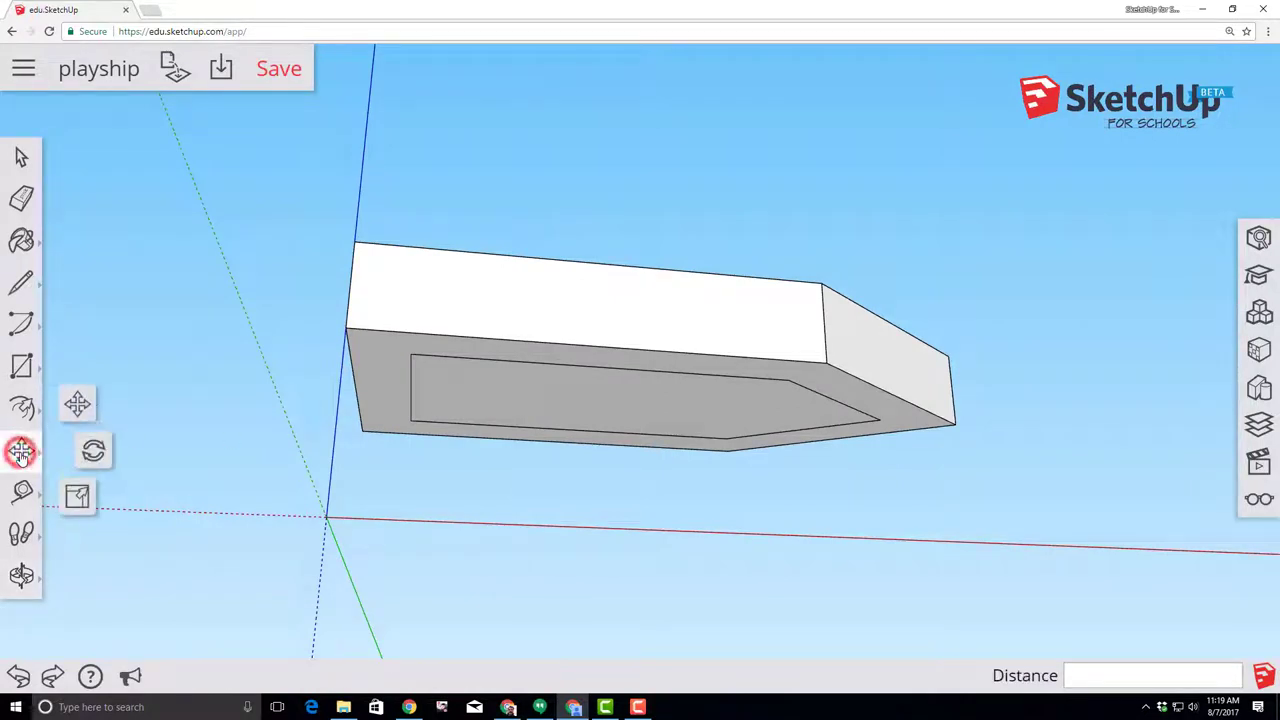
pyautogui.click(77, 404)
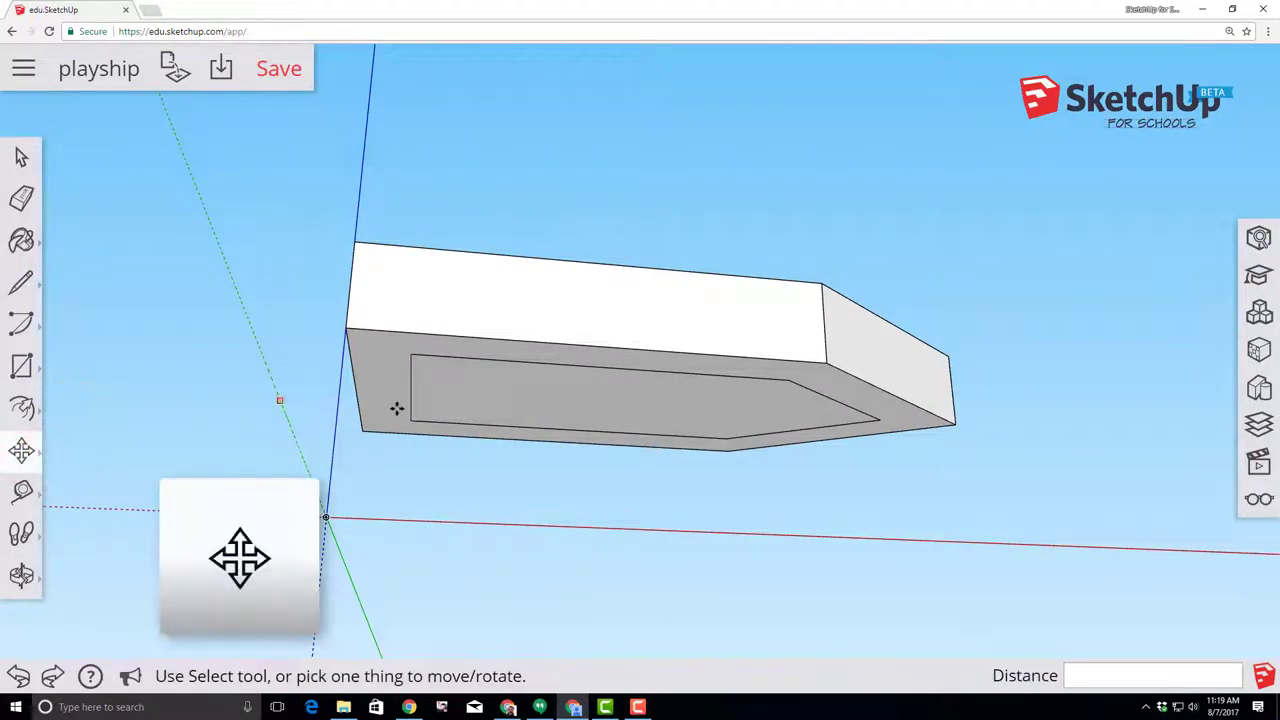
pyautogui.click(524, 389)
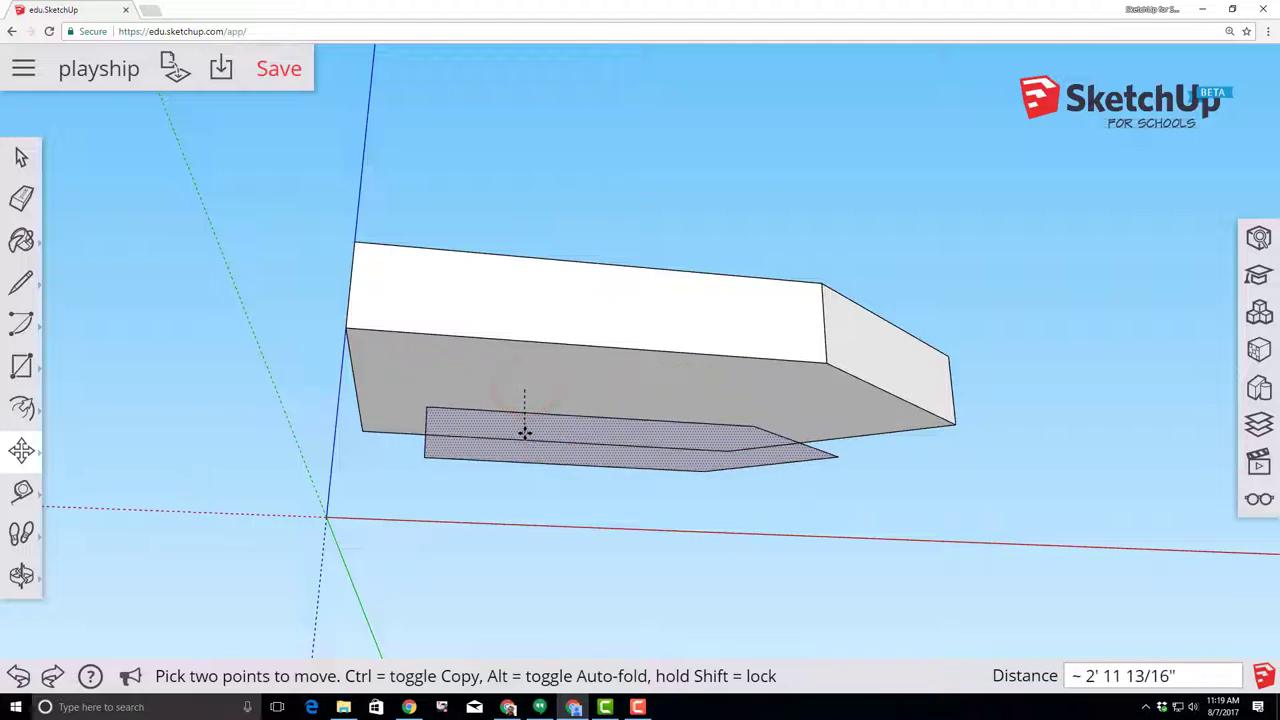
pyautogui.press('ctrl')
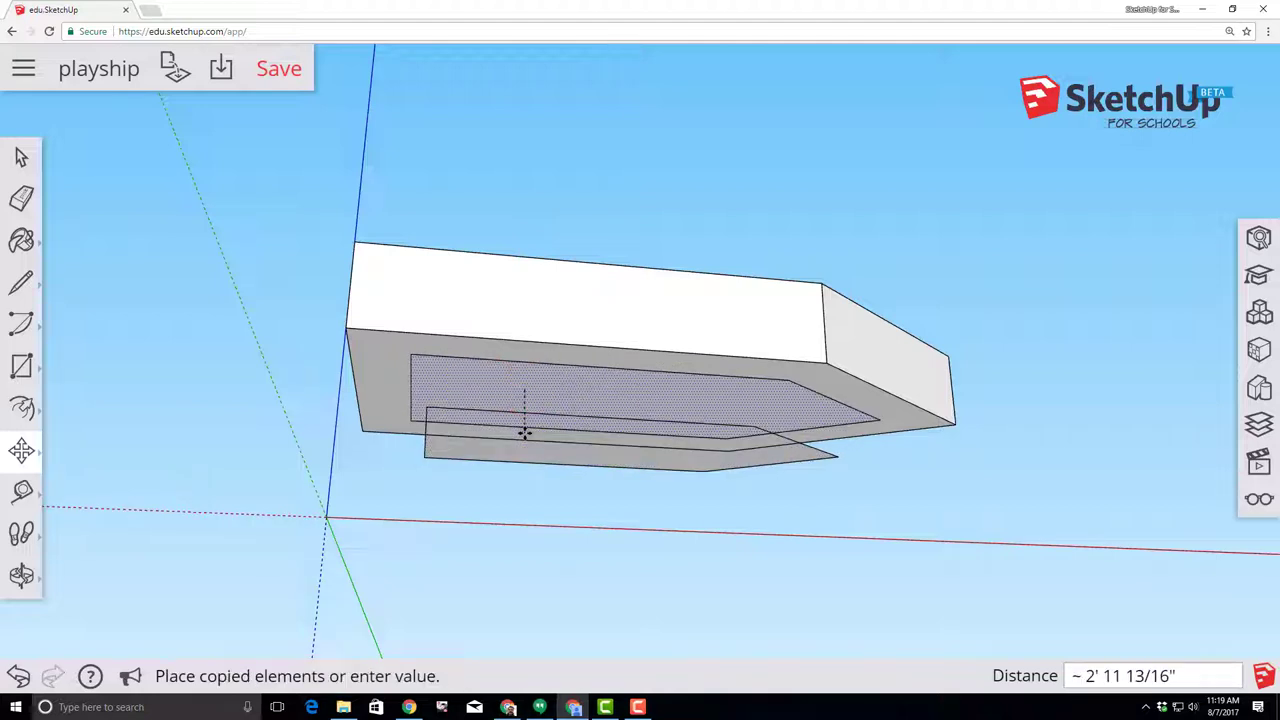
pyautogui.press('ctrl')
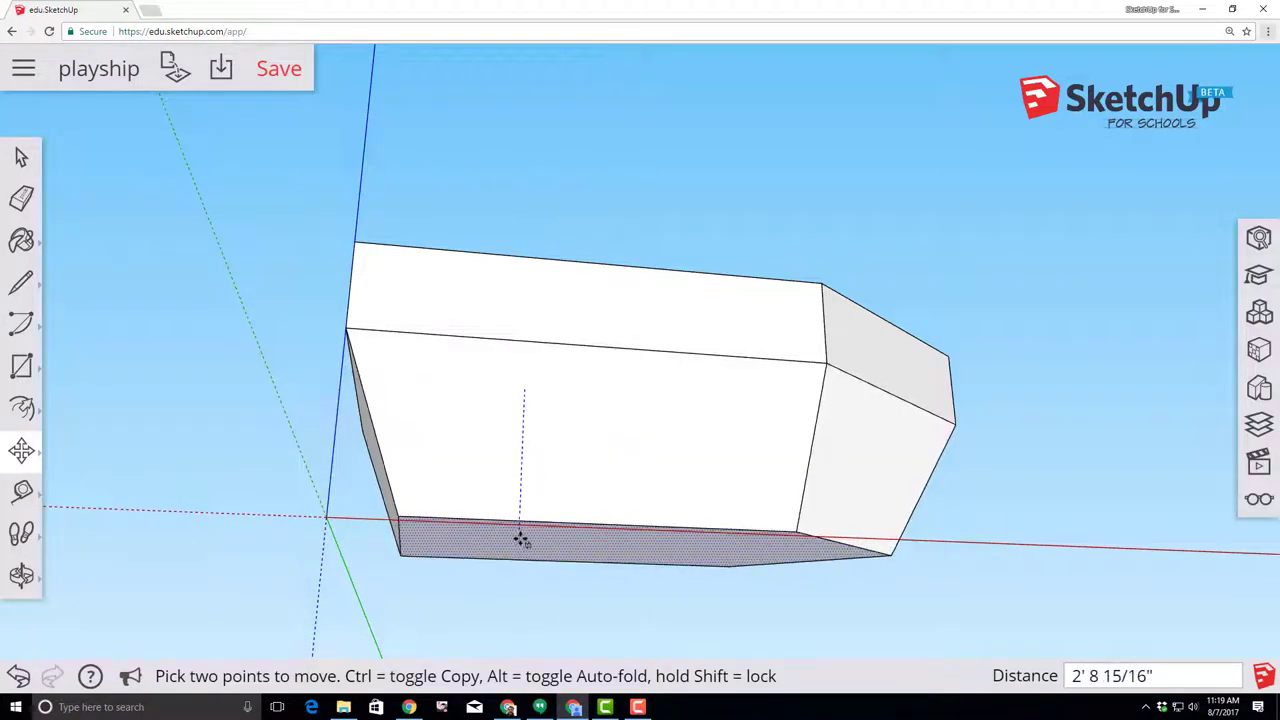
pyautogui.write("3'")
pyautogui.press('Return')
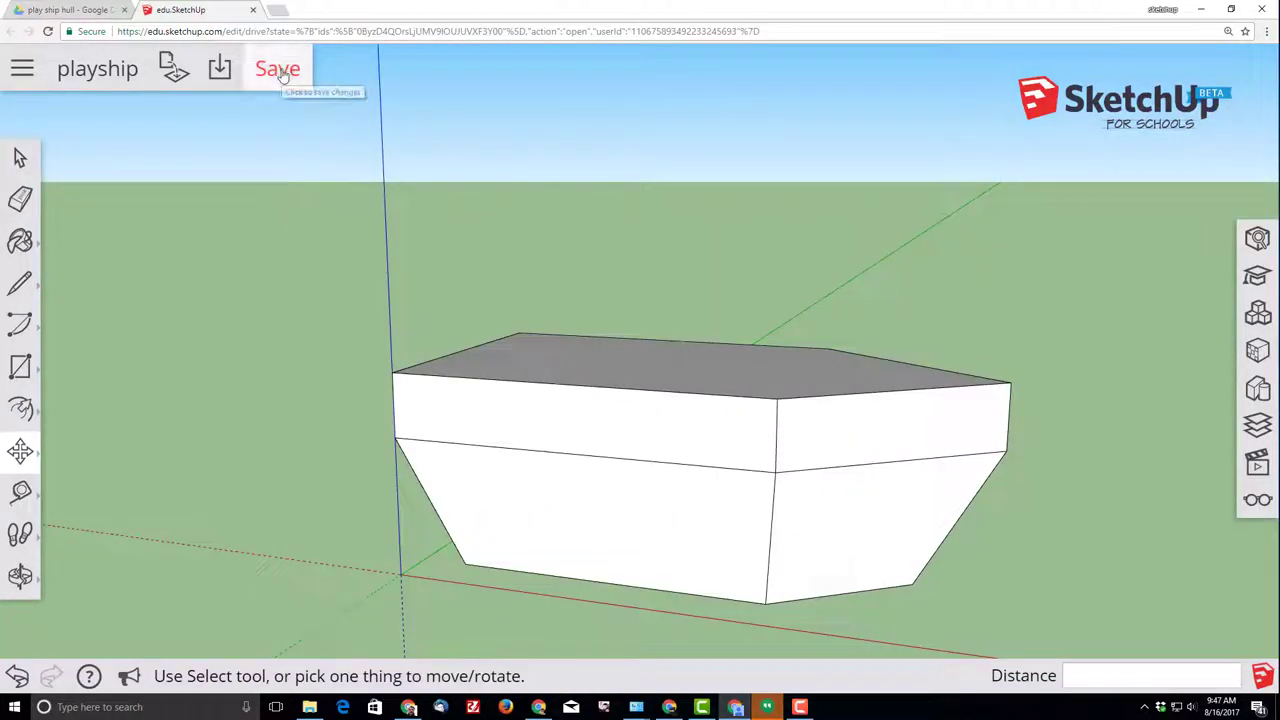
# Save the model, then offset the hull's top face edges 3" inward to form a rim
pyautogui.click(284, 73)
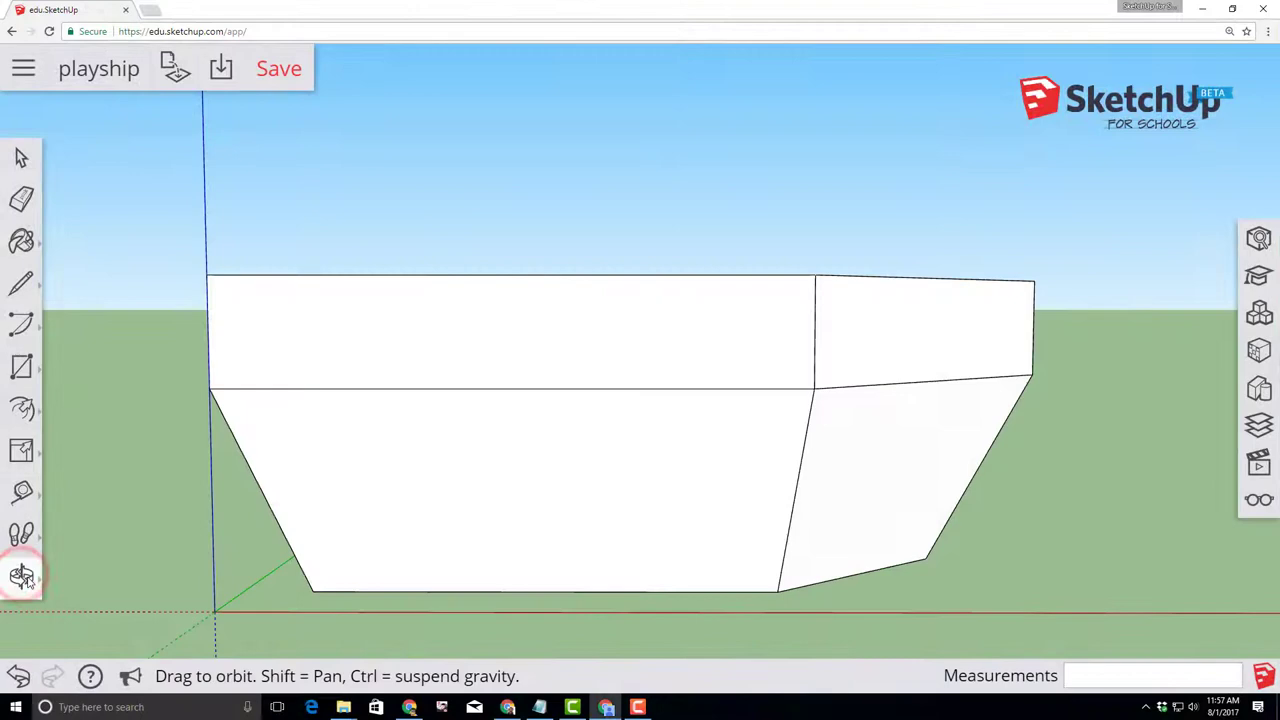
pyautogui.click(22, 574)
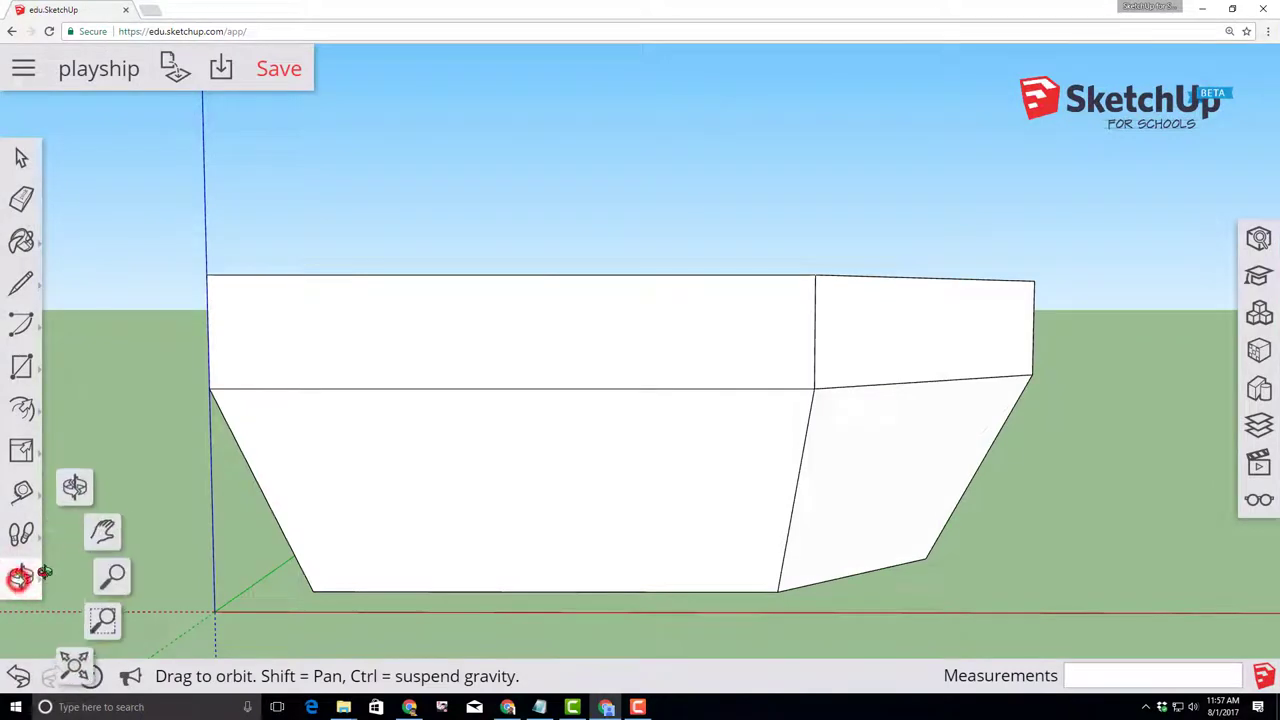
pyautogui.click(88, 487)
pyautogui.moveTo(400, 200); pyautogui.dragTo(377, 371)
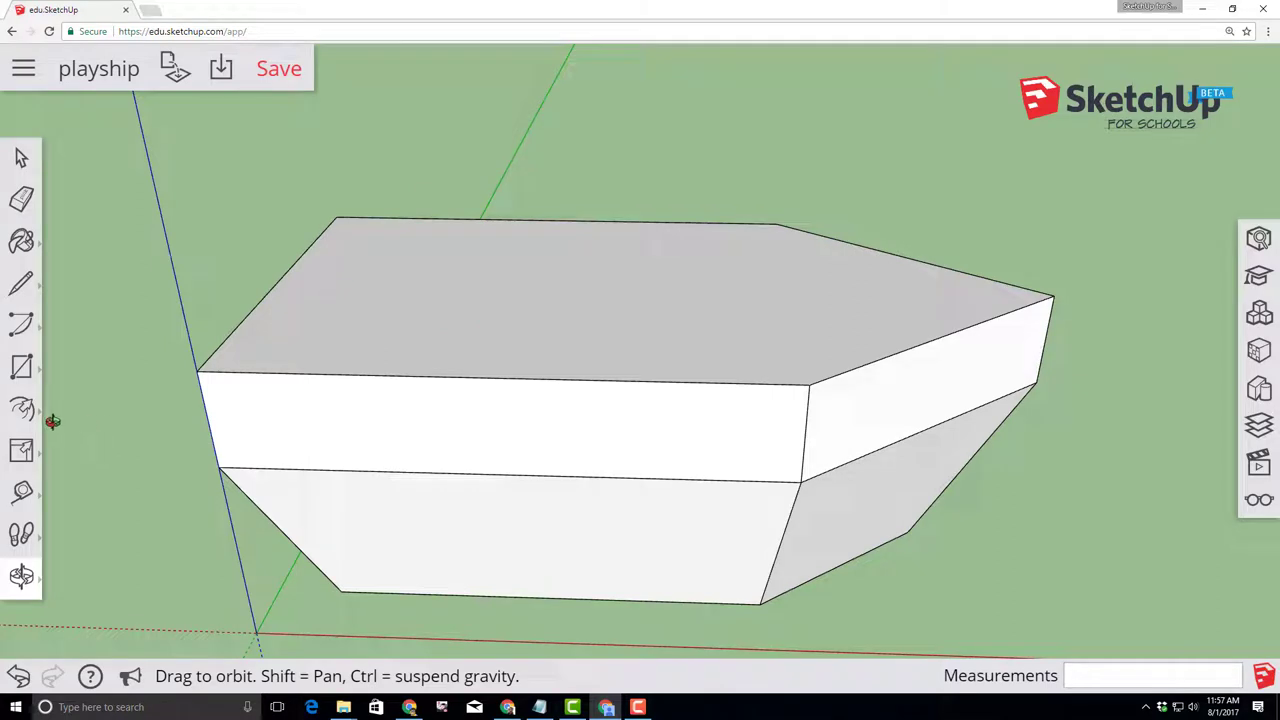
pyautogui.click(22, 411)
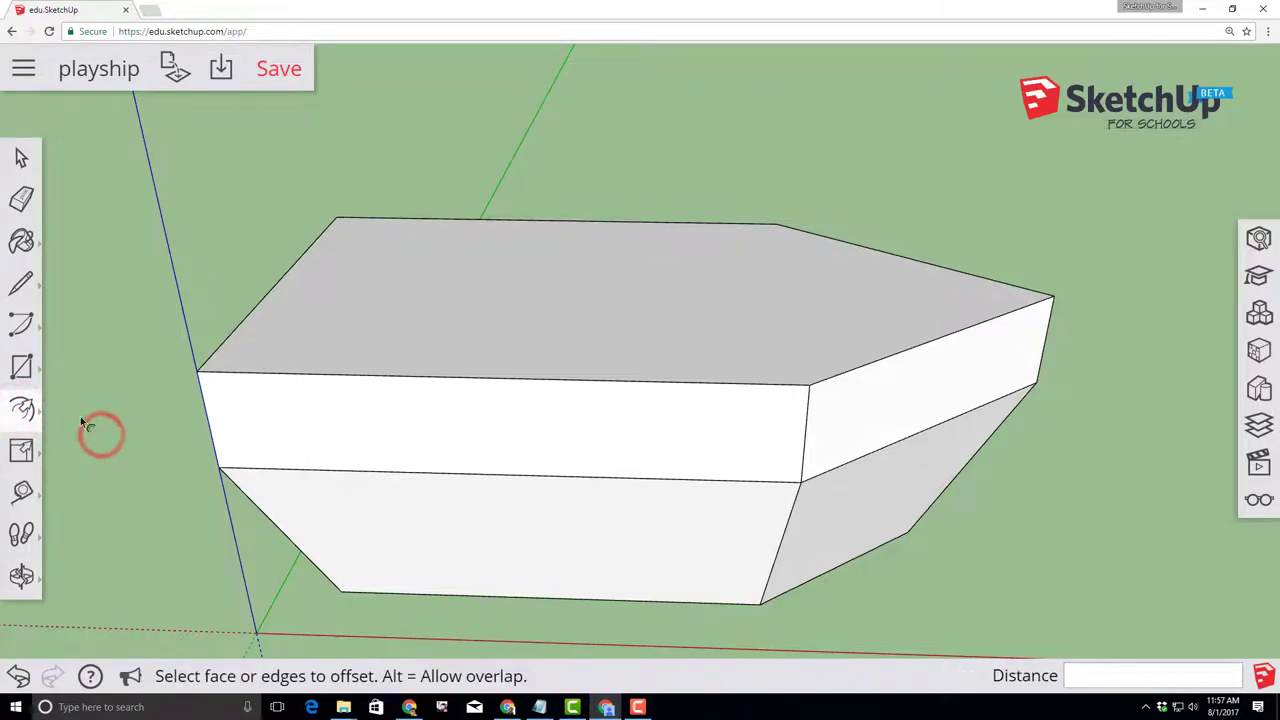
pyautogui.click(322, 288)
pyautogui.click(322, 286)
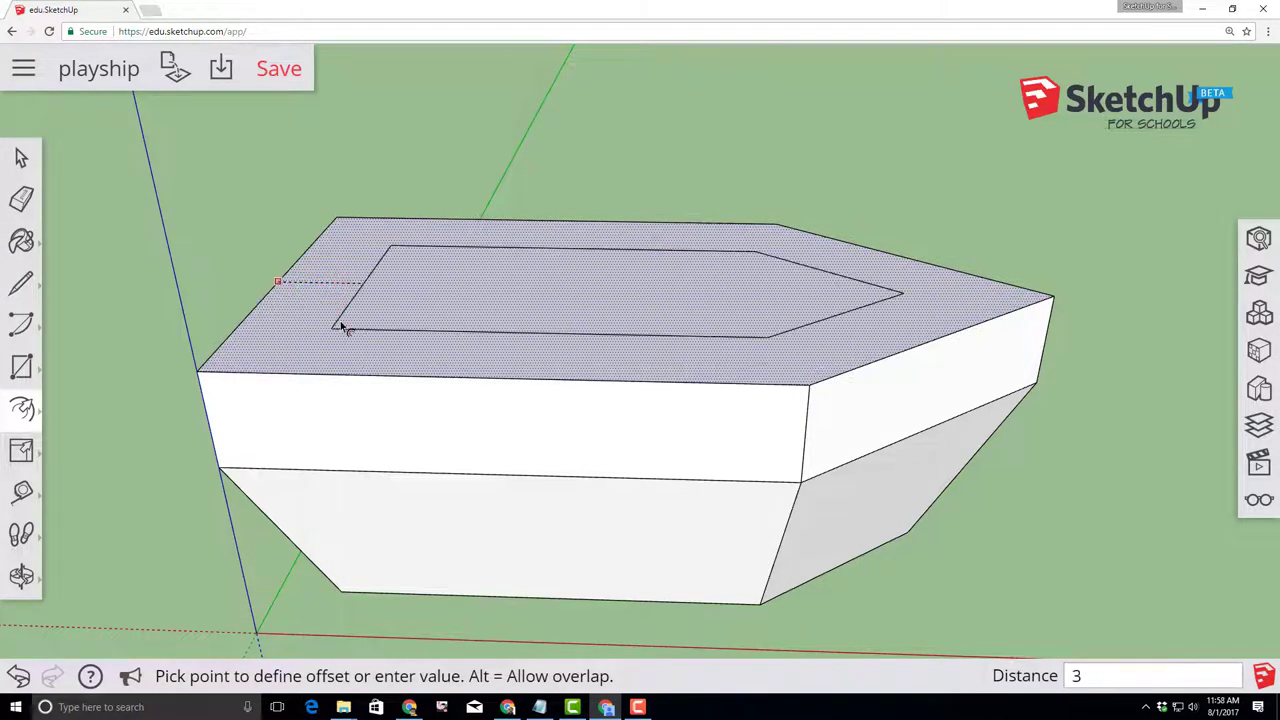
pyautogui.press('Return')
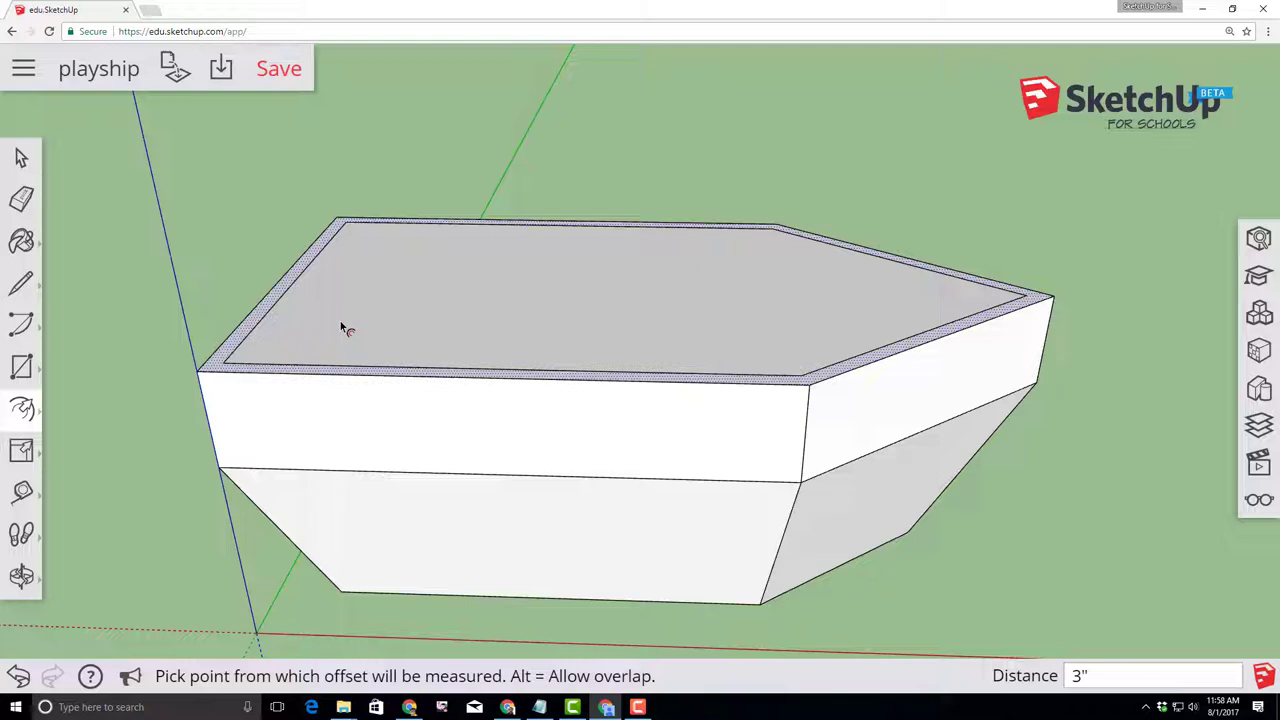
pyautogui.press('Escape')
# Draw a pencil line from the back-edge midpoint to the front-edge midpoint of the inner deck
pyautogui.click(21, 282)
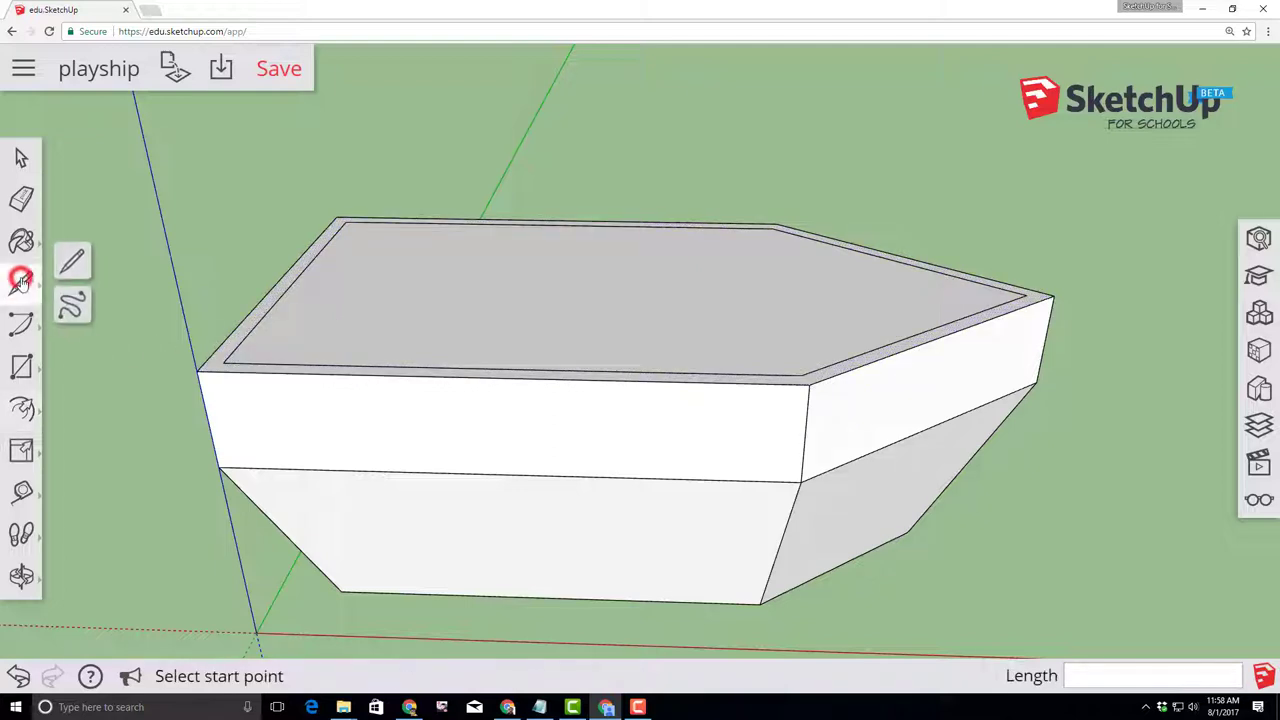
pyautogui.click(84, 262)
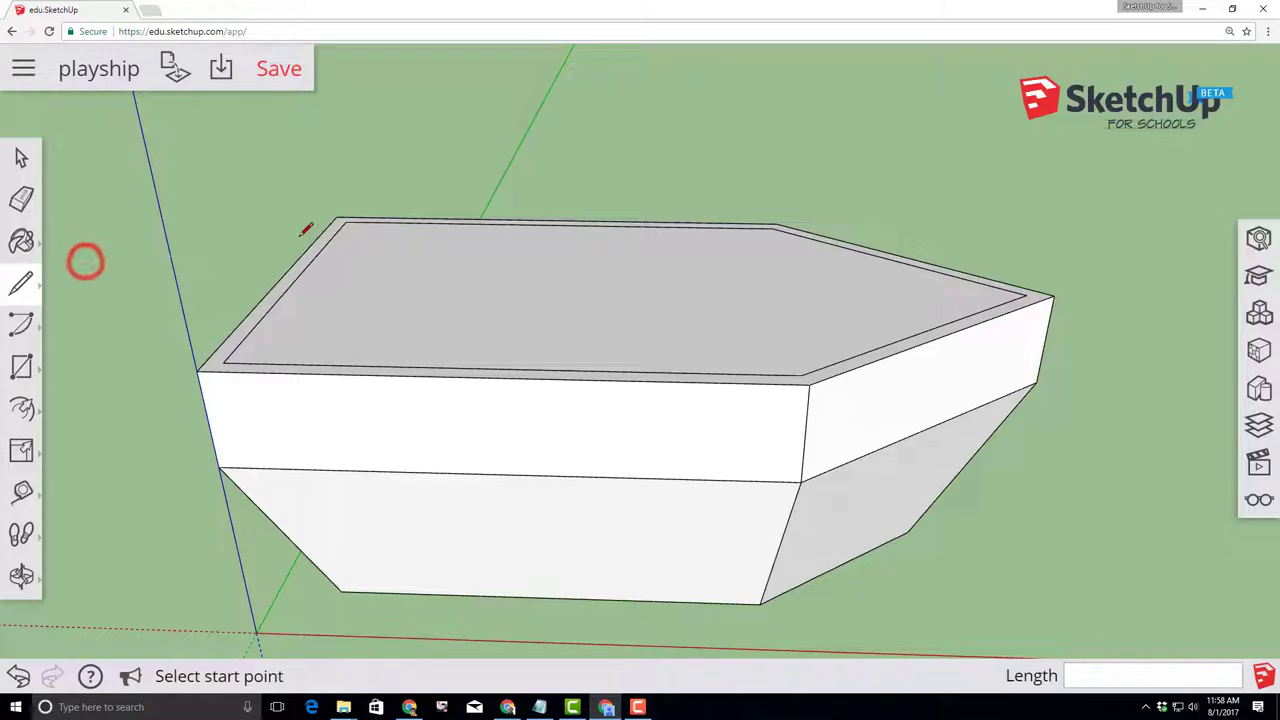
pyautogui.click(557, 224)
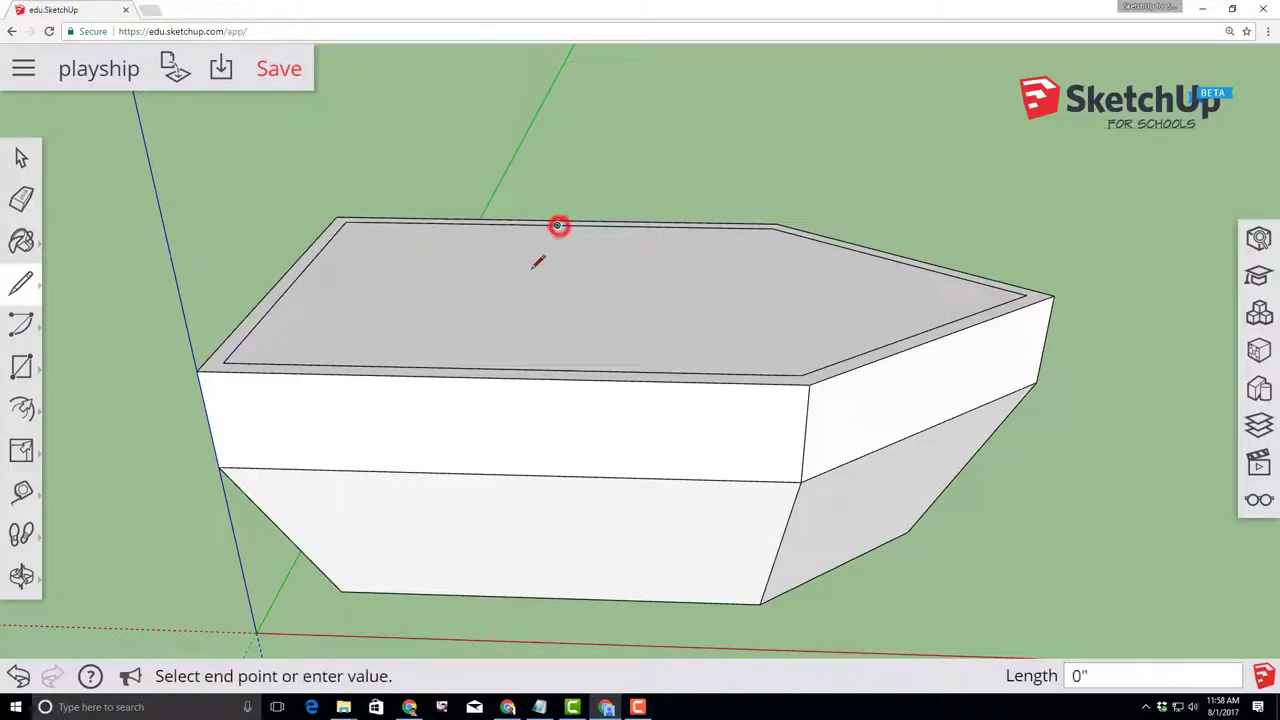
pyautogui.click(509, 368)
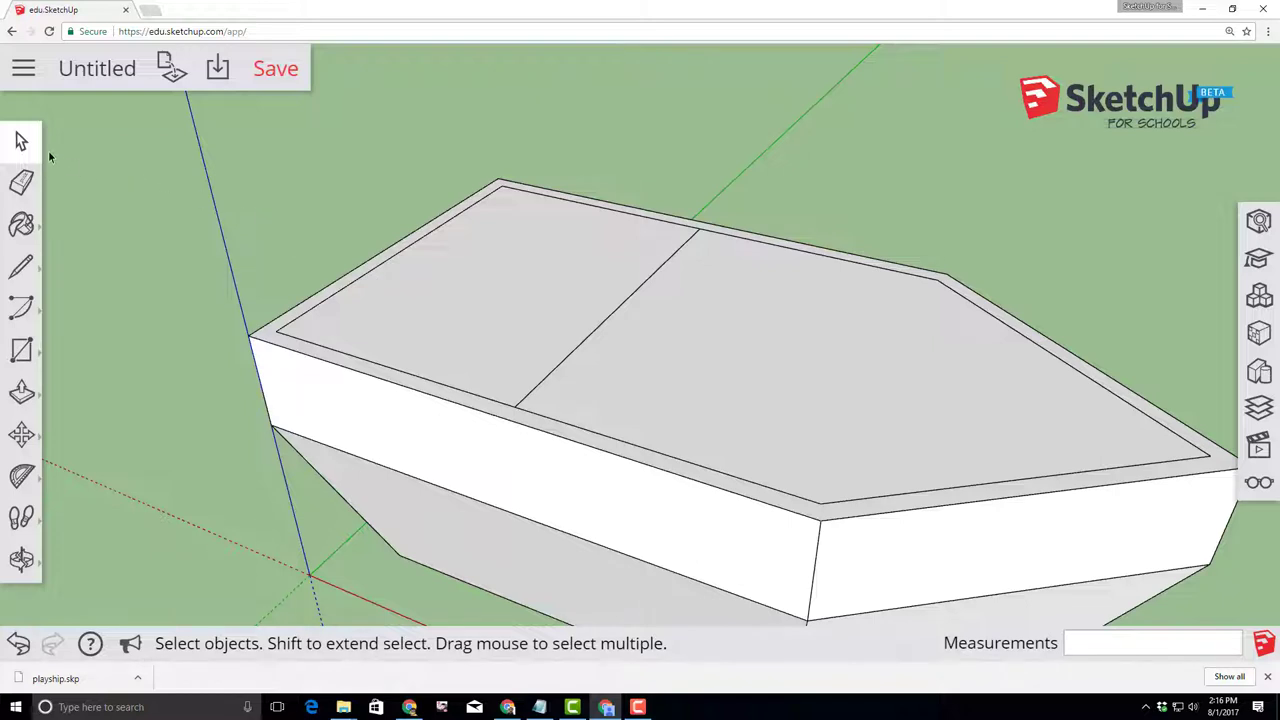
# Push the bow-side deck face 1' down into the hull, leaving a raised rim
pyautogui.click(745, 341)
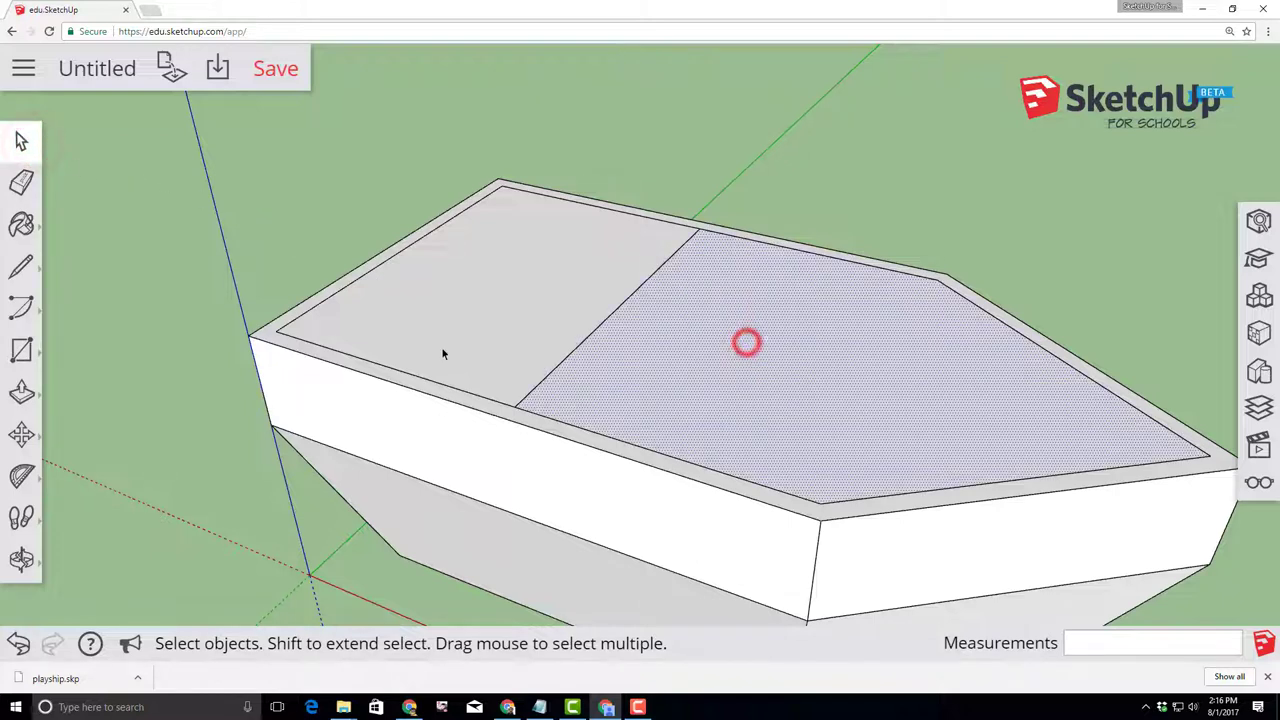
pyautogui.click(22, 392)
pyautogui.click(82, 321)
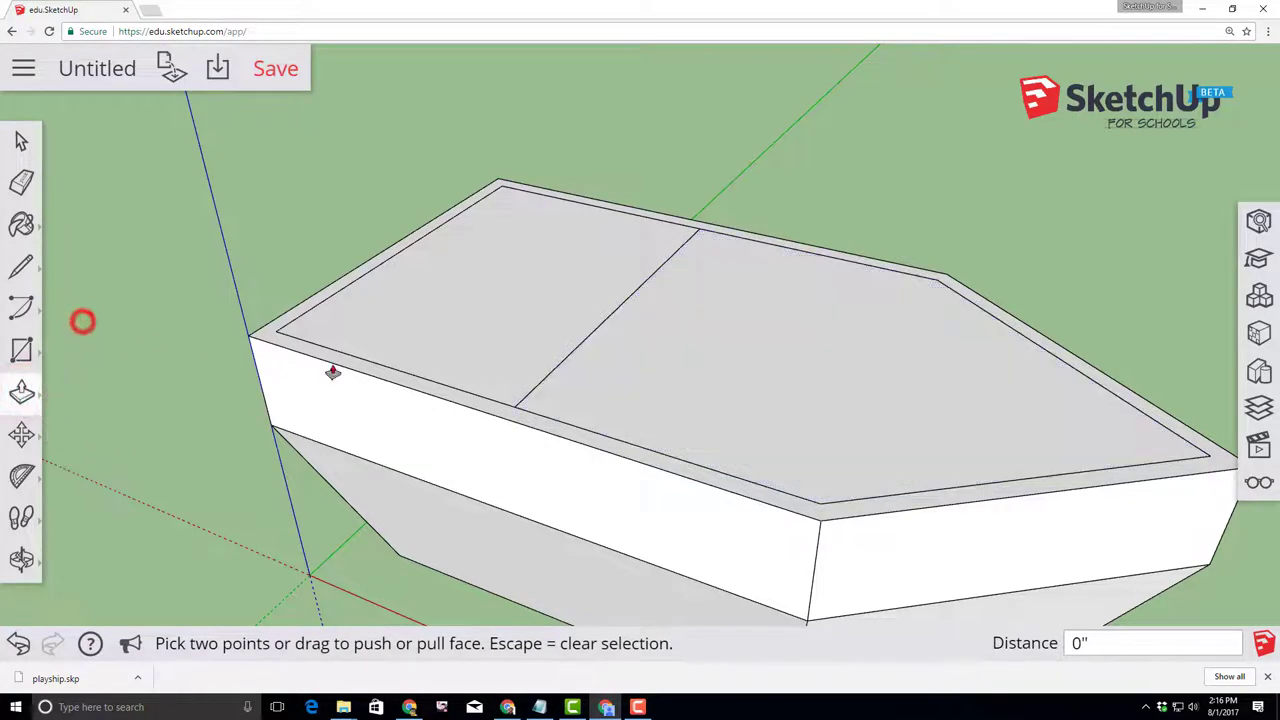
pyautogui.click(751, 372)
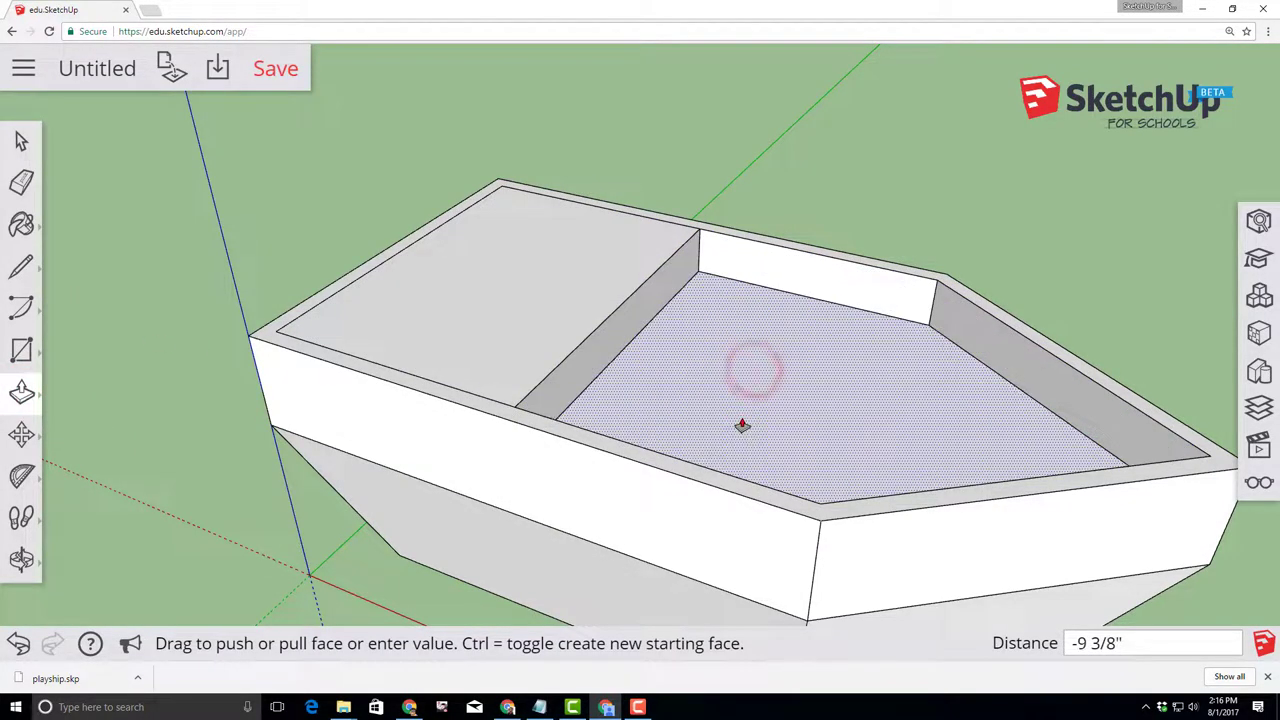
pyautogui.write('1')
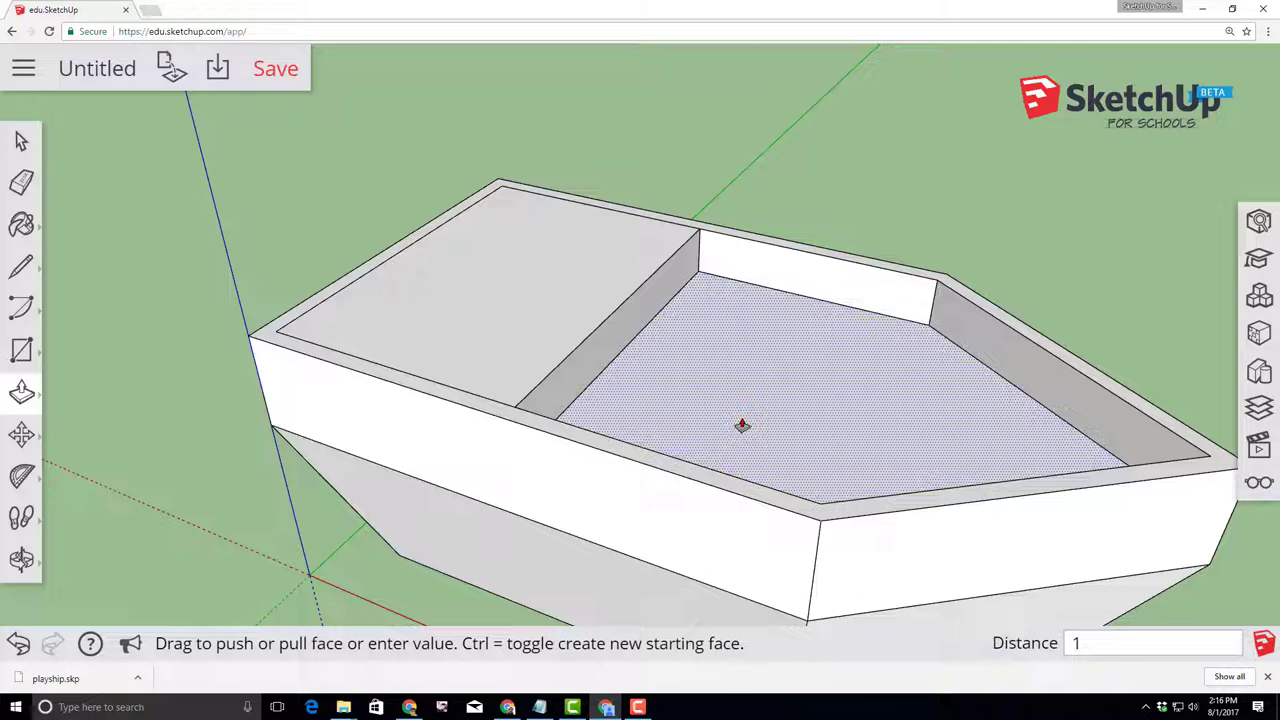
pyautogui.press('Return')
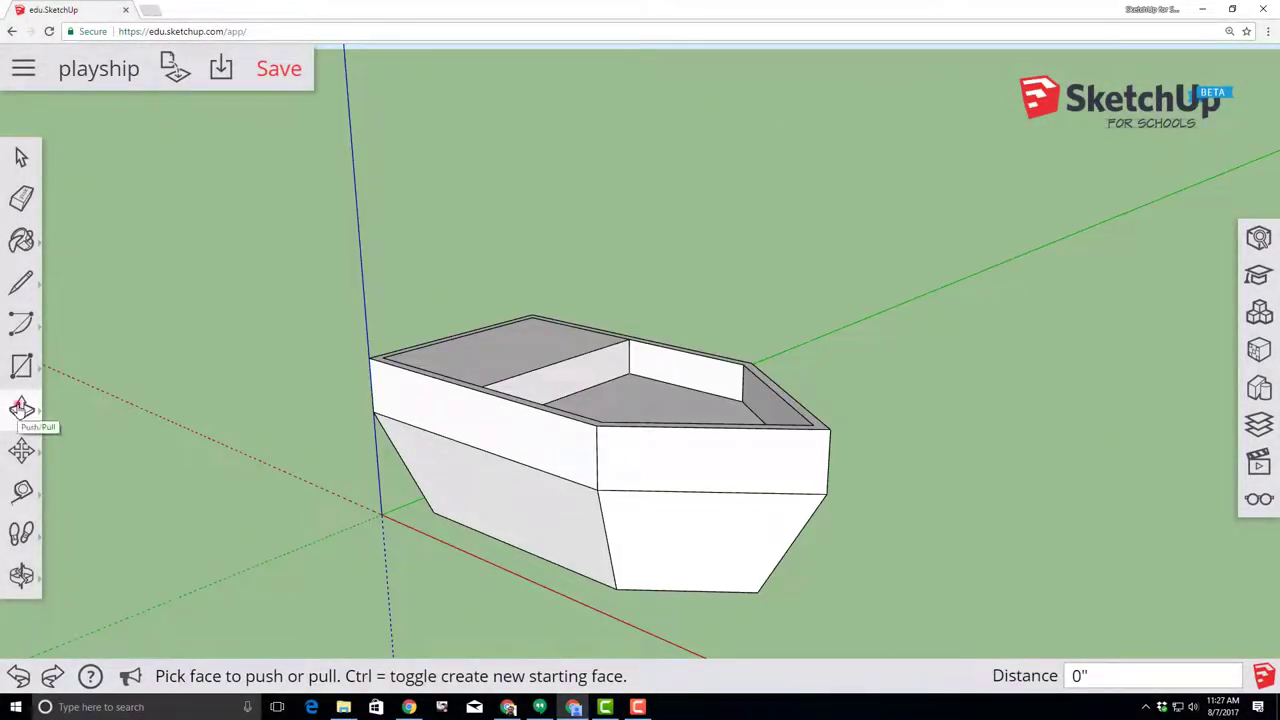
# Pull the rear deck face up 3' as a new starting face to form the cabin block
pyautogui.click(21, 407)
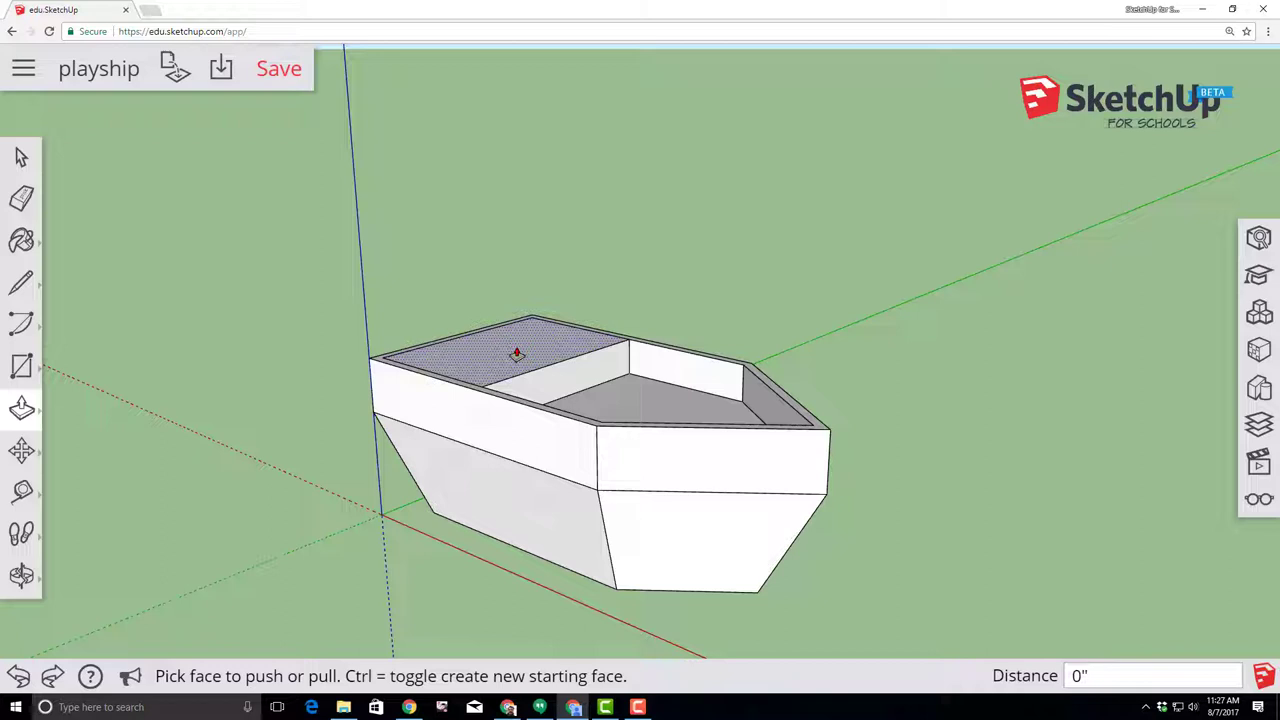
pyautogui.click(516, 354)
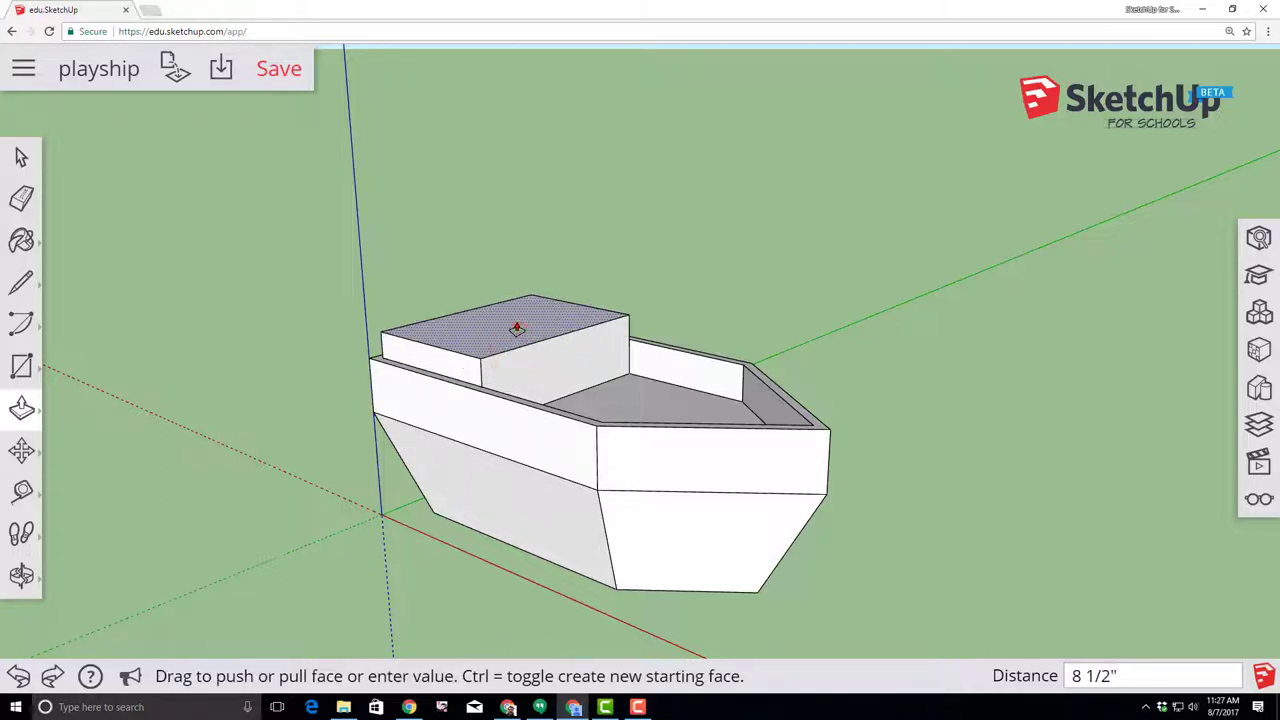
pyautogui.press('ctrl')
pyautogui.click(517, 329)
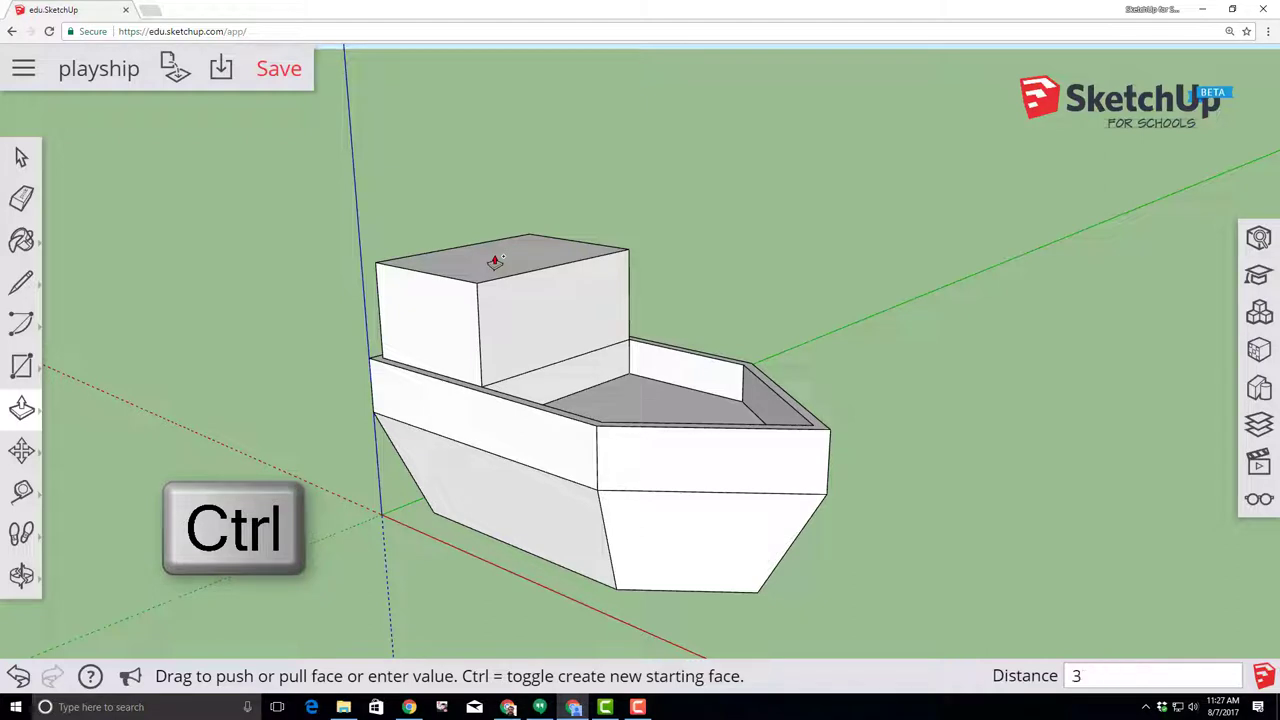
pyautogui.write("3'")
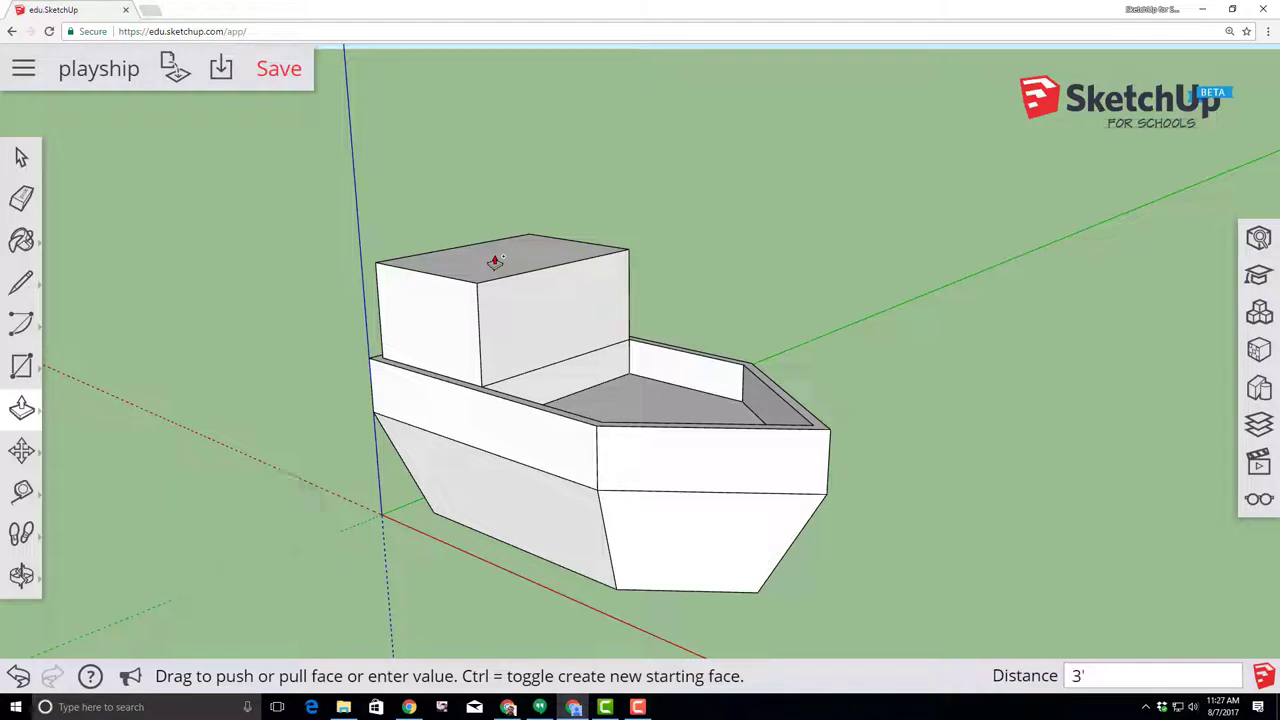
pyautogui.press('Return')
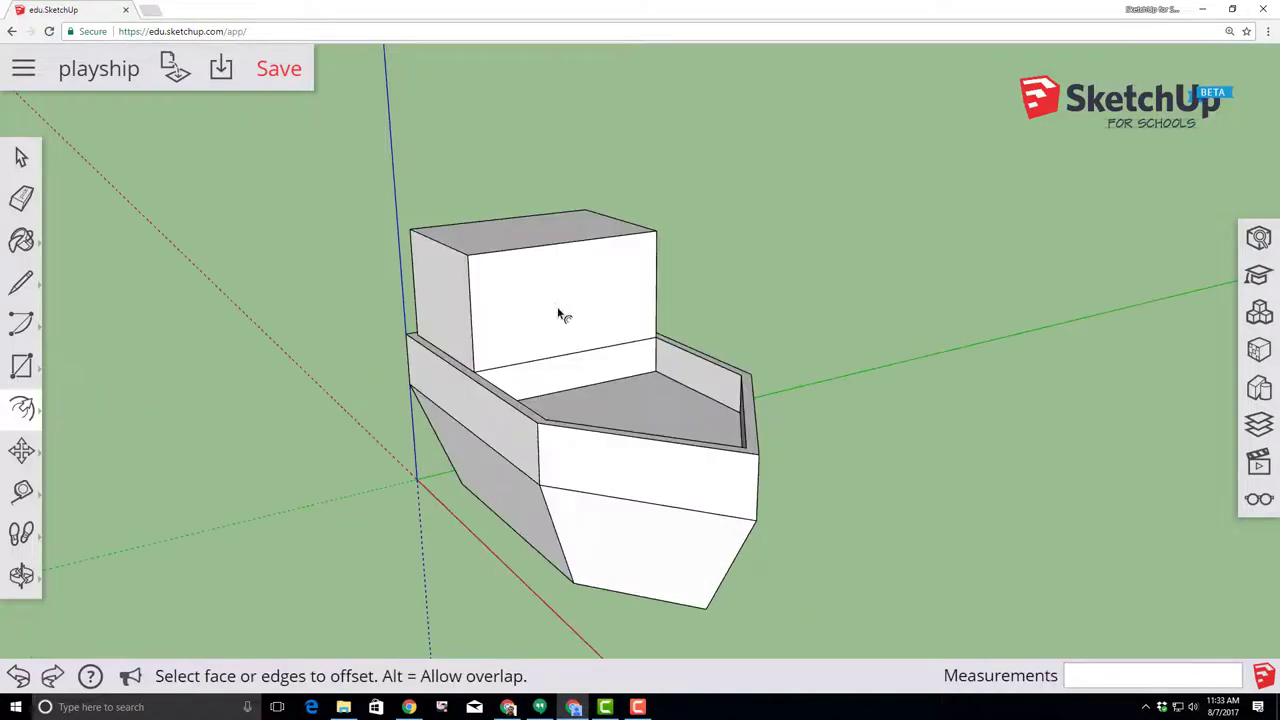
# Offset the cabin front face's edges 3" inward to outline a window panel
pyautogui.click(523, 306)
pyautogui.press('Escape')
pyautogui.click(512, 322)
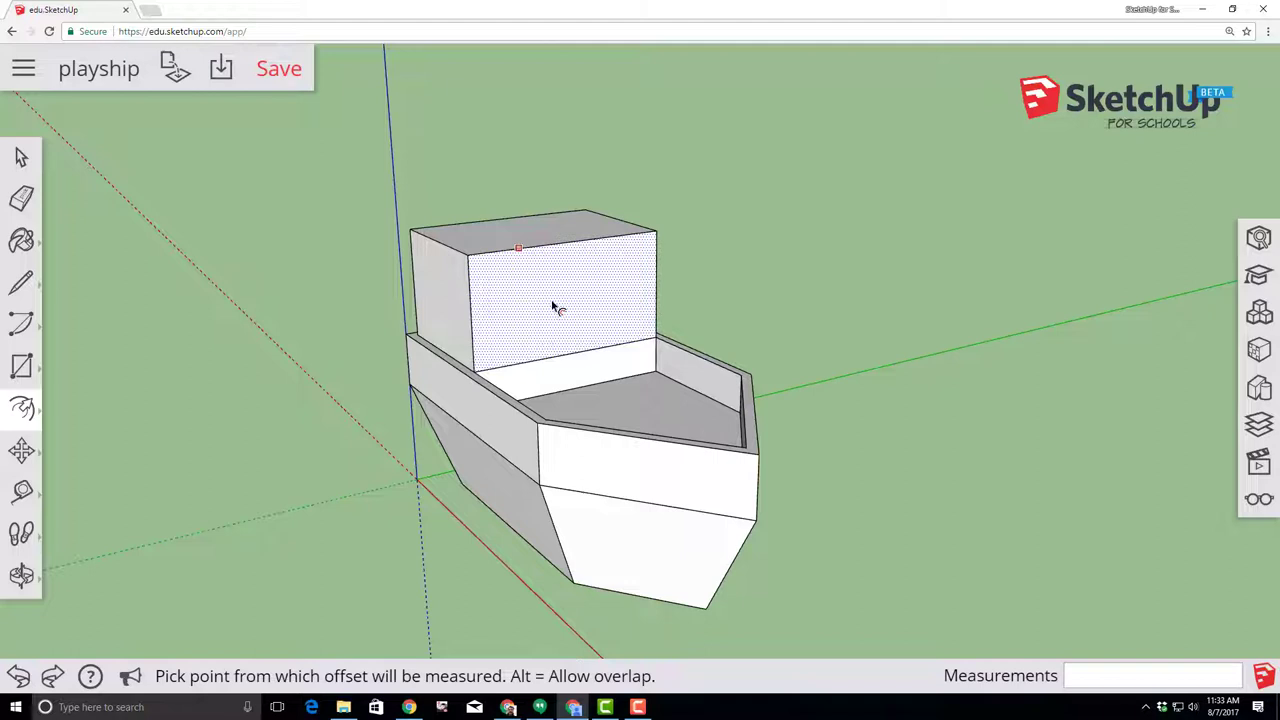
pyautogui.scroll(2, 560, 318)
pyautogui.moveTo(503, 337); pyautogui.dragTo(531, 314, button='middle')
pyautogui.click(565, 315)
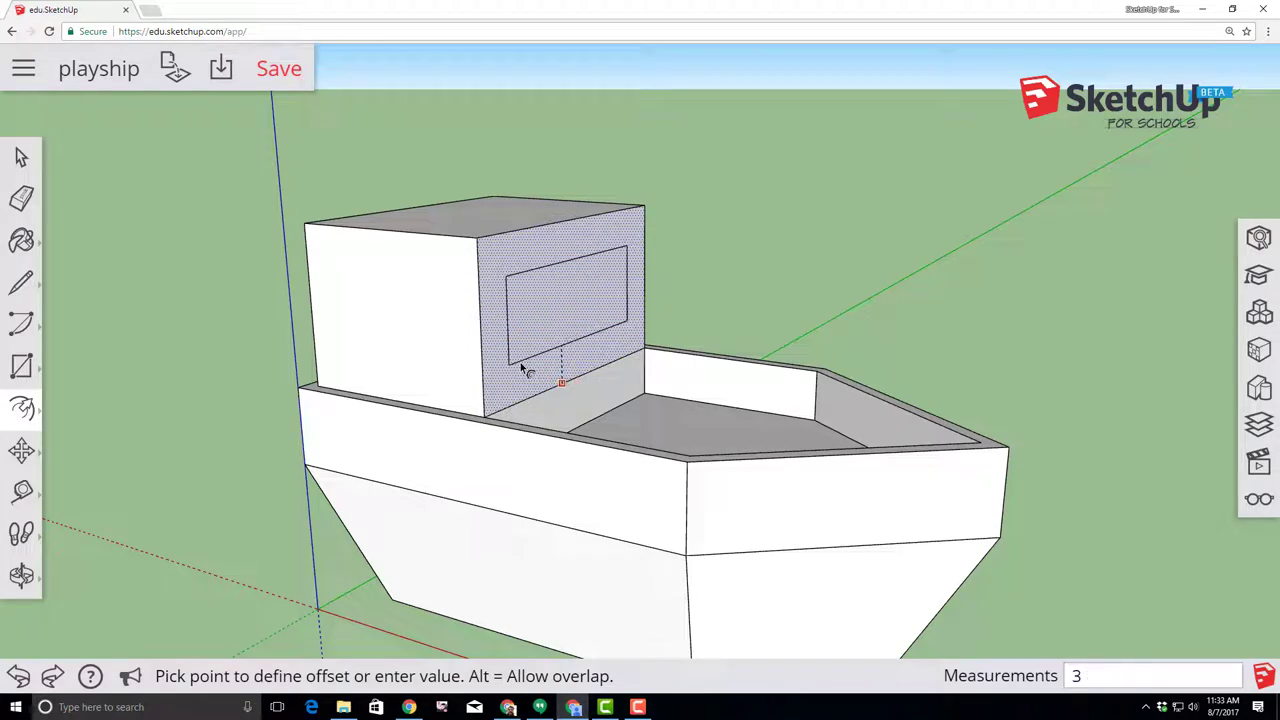
pyautogui.write('3')
pyautogui.press('Return')
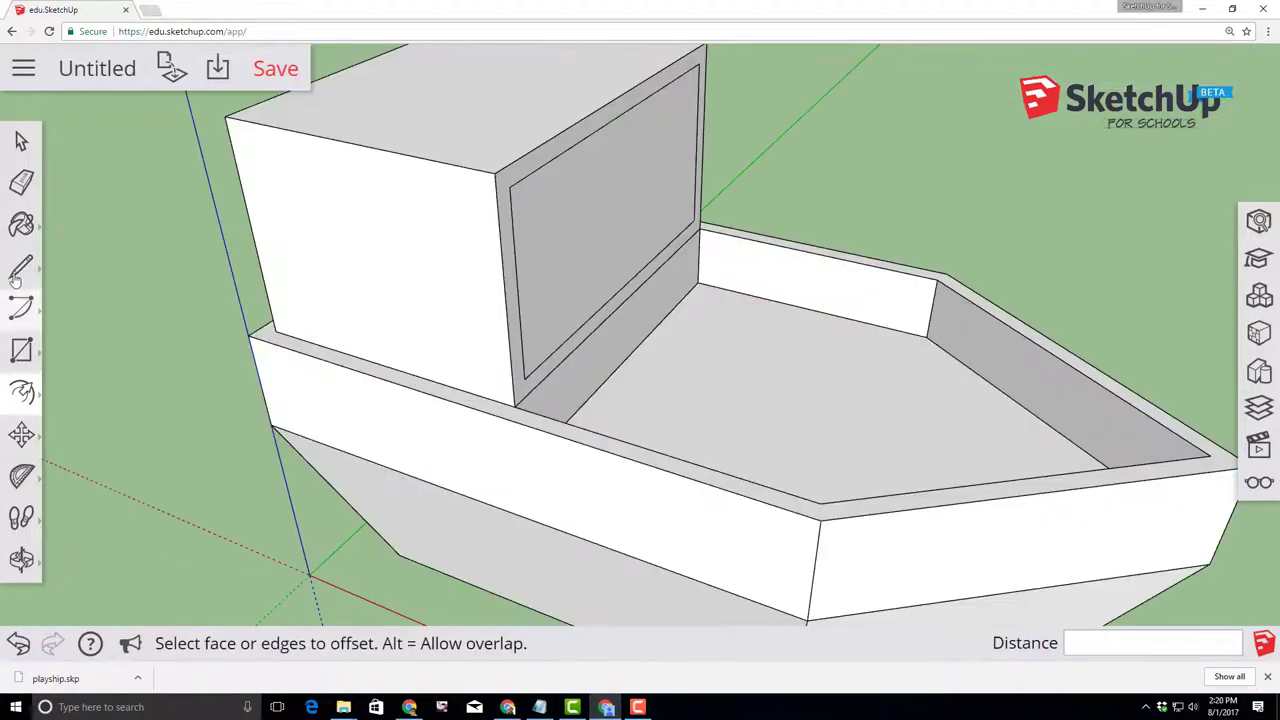
# Push the inset window panel 3' 10" through the cabin, hollowing it into an open frame
pyautogui.click(22, 388)
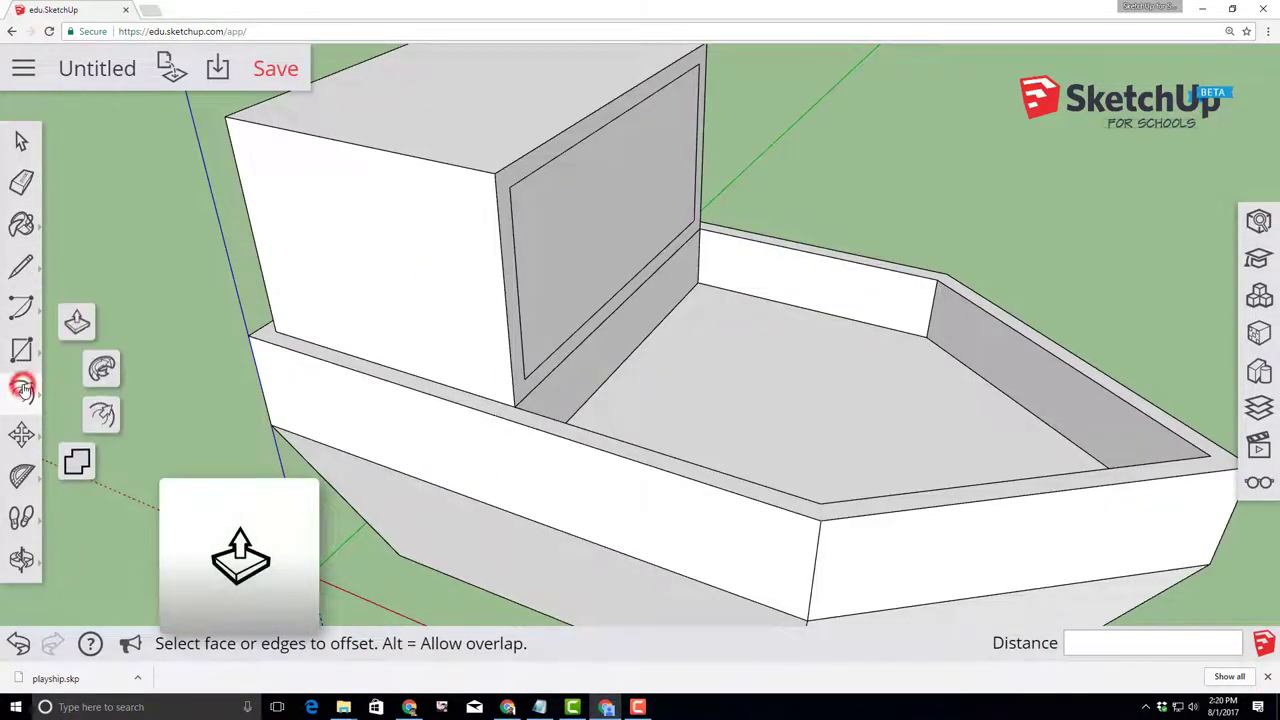
pyautogui.click(77, 320)
pyautogui.click(540, 270)
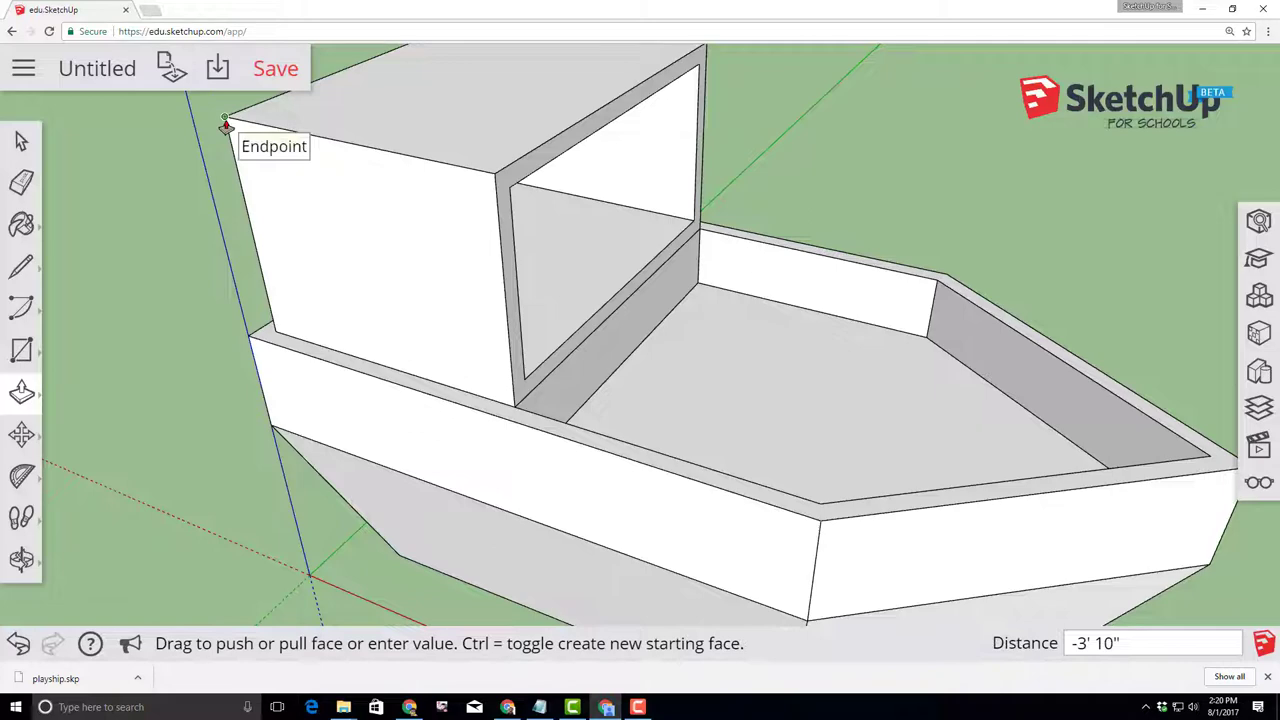
pyautogui.click(224, 122)
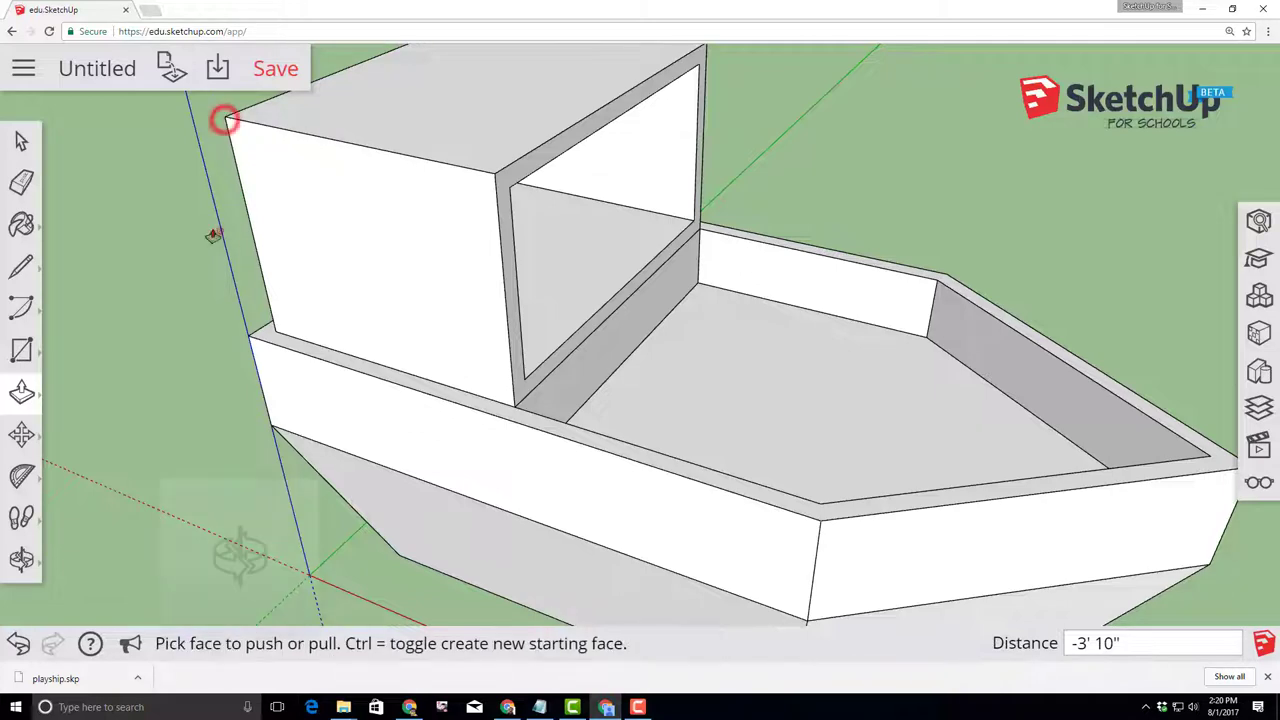
pyautogui.click(18, 559)
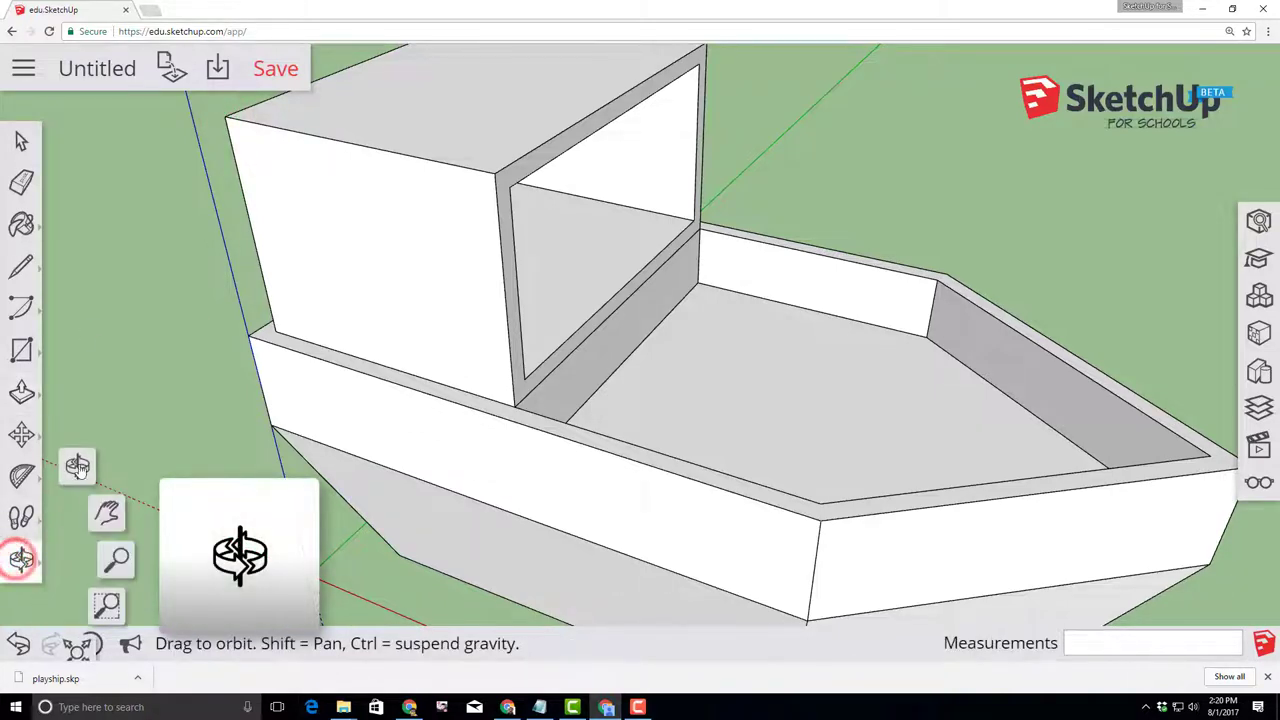
pyautogui.click(83, 452)
pyautogui.moveTo(766, 426); pyautogui.dragTo(520, 286)
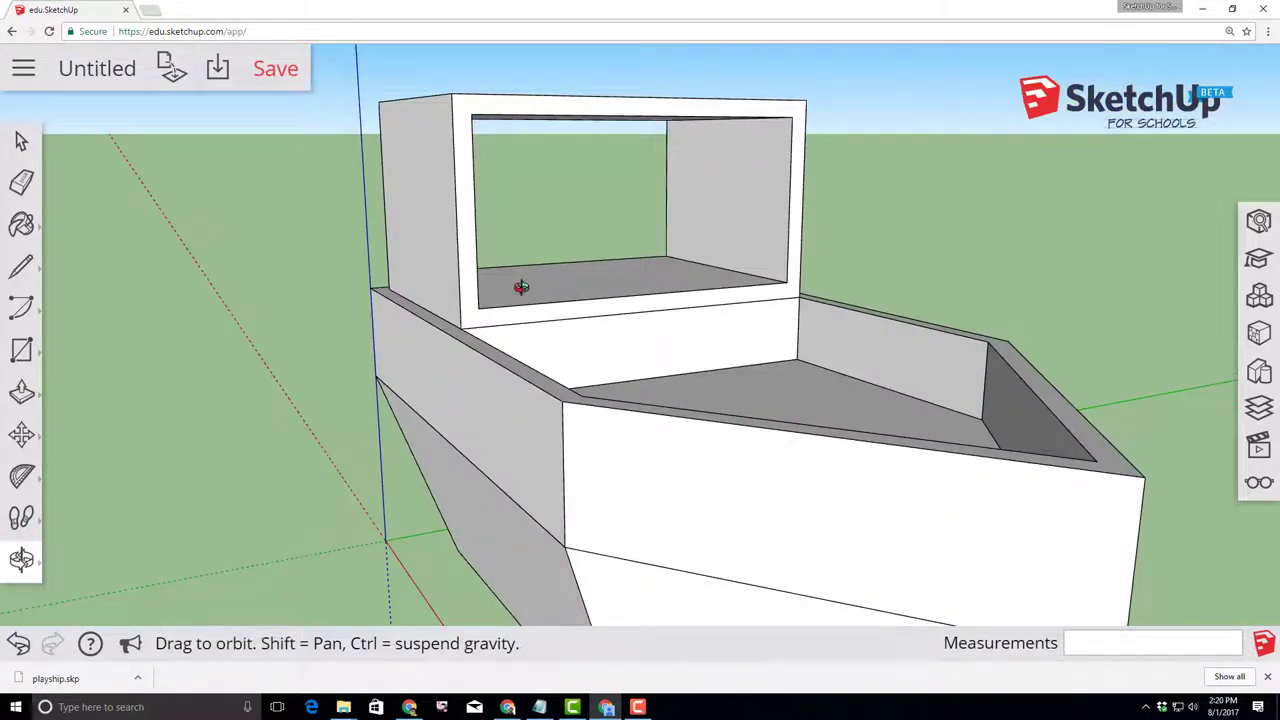
# Draw a 3' 10" line across the cabin roof between the front and back edge midpoints
pyautogui.click(20, 557)
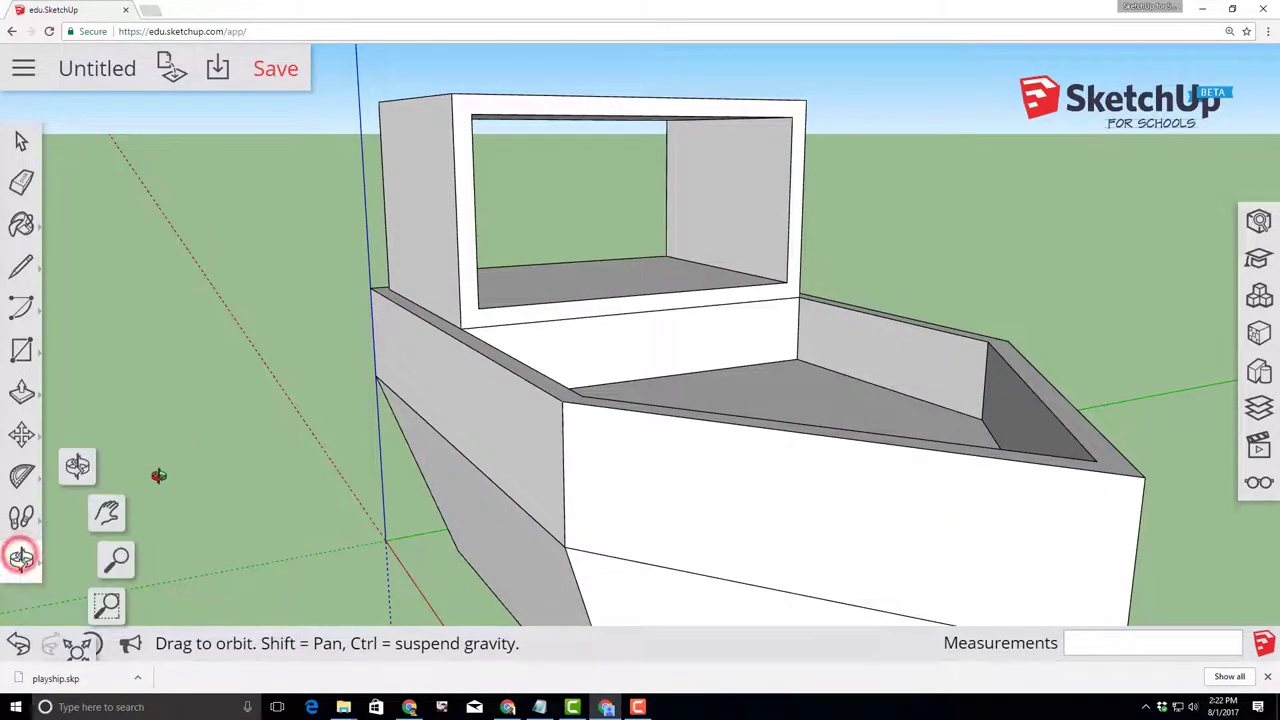
pyautogui.click(88, 470)
pyautogui.moveTo(279, 394); pyautogui.dragTo(303, 357)
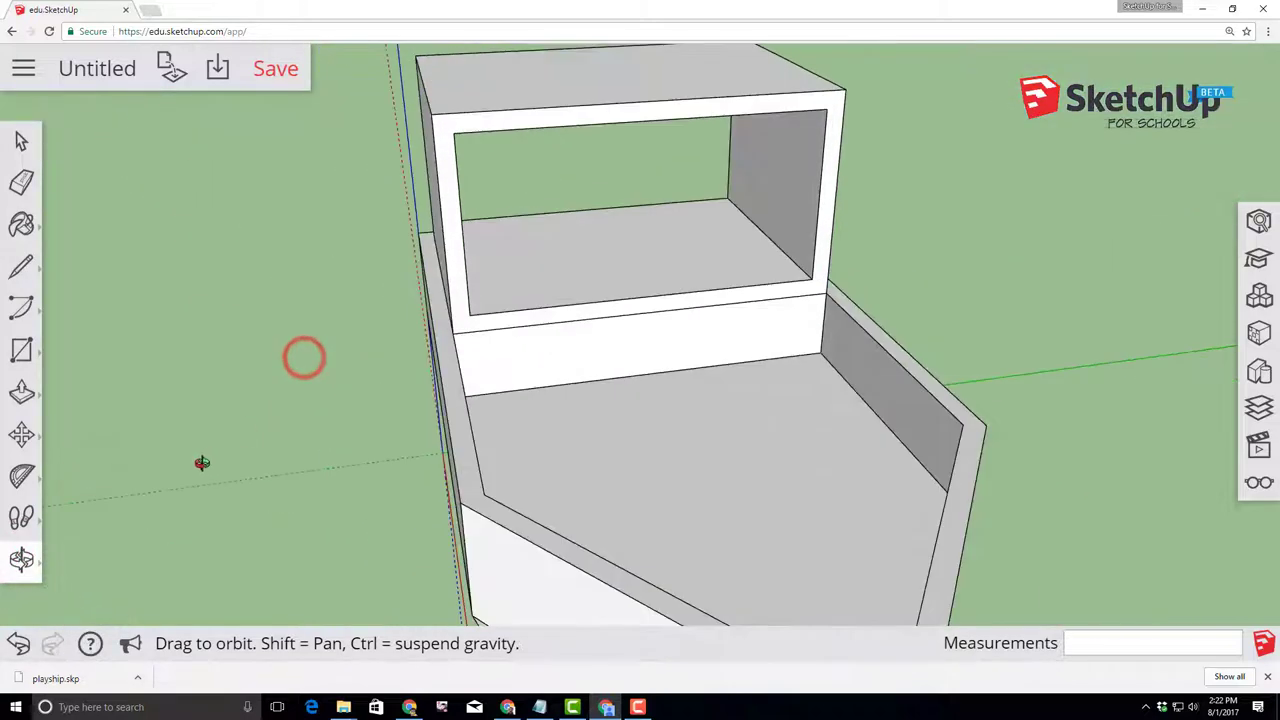
pyautogui.scroll(-5, 795, 300)
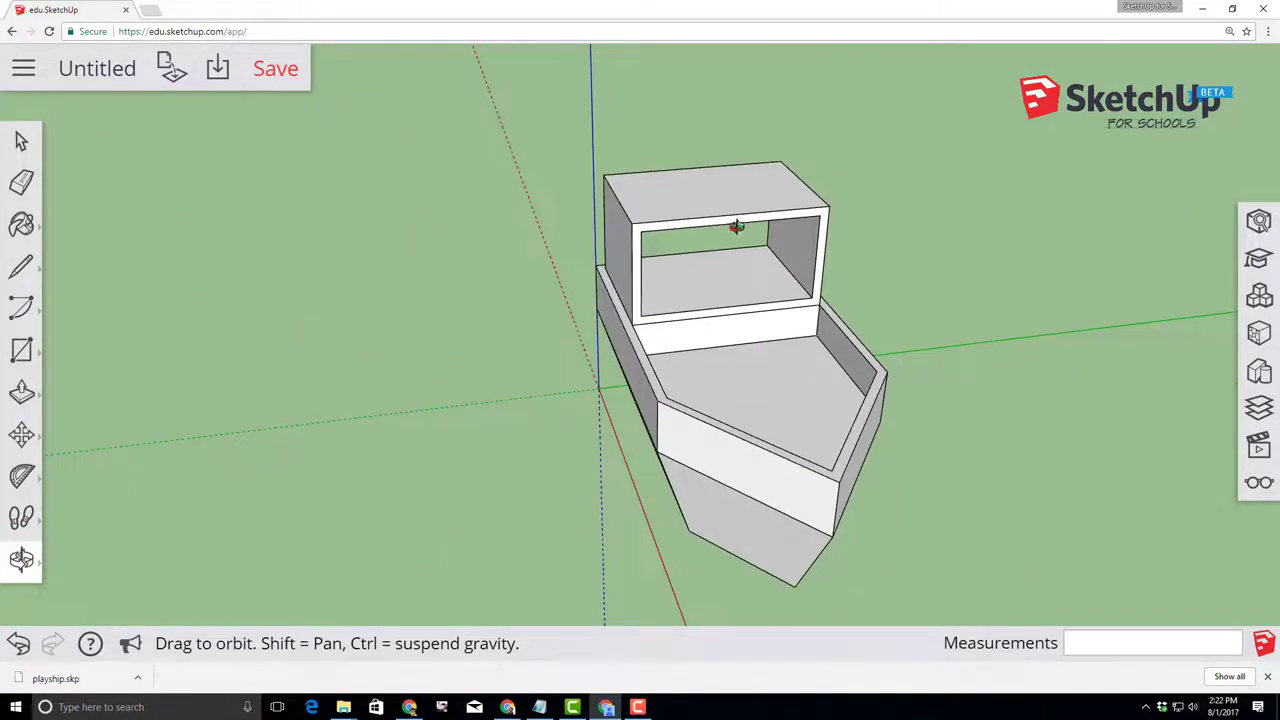
pyautogui.click(22, 266)
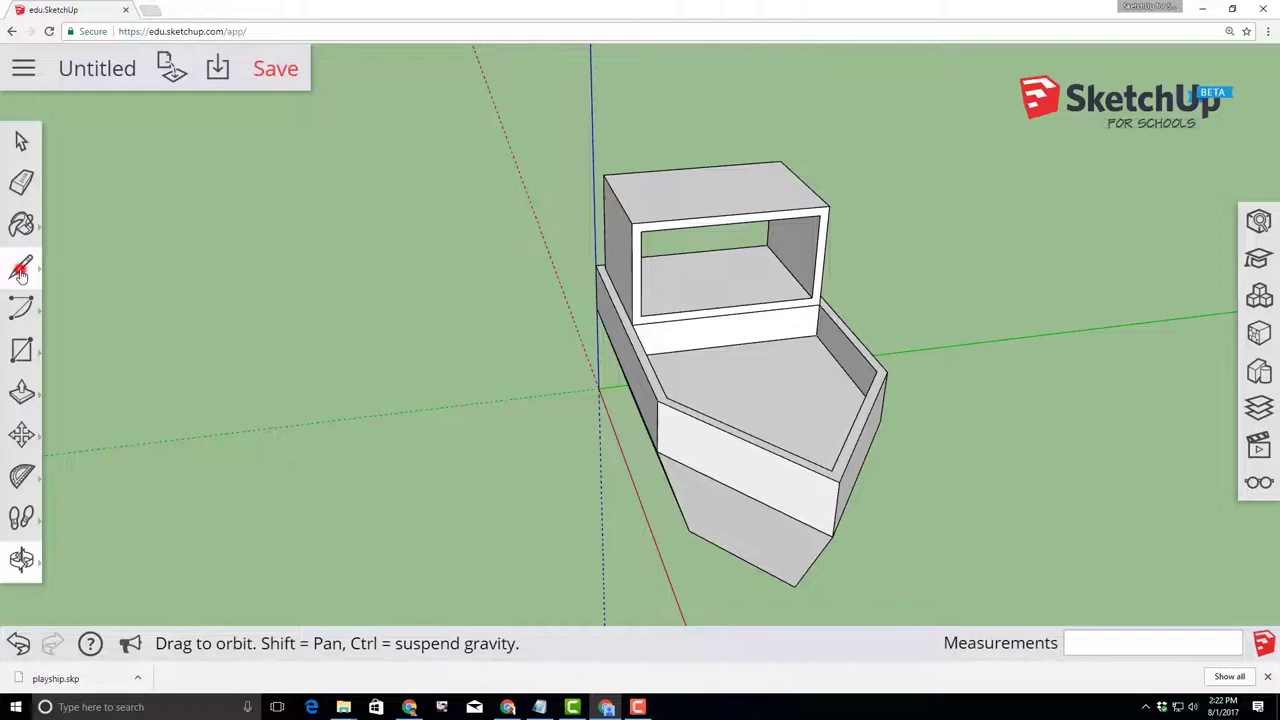
pyautogui.click(87, 238)
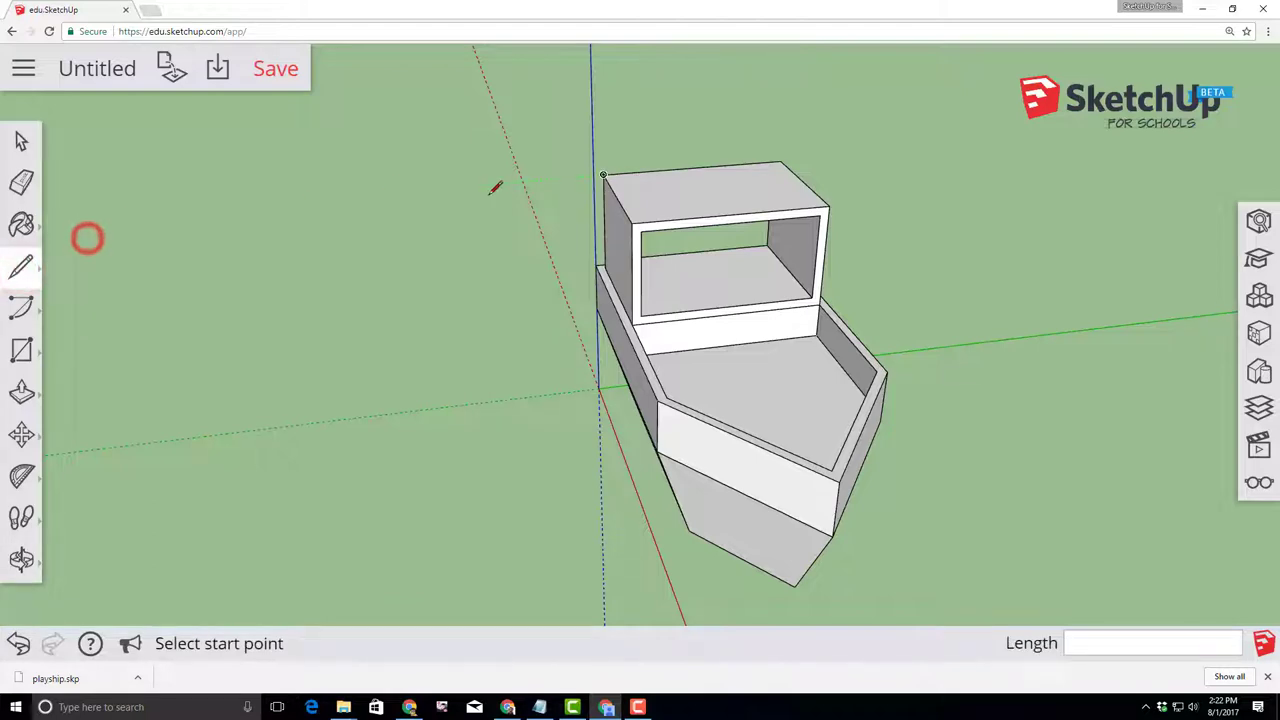
pyautogui.click(736, 211)
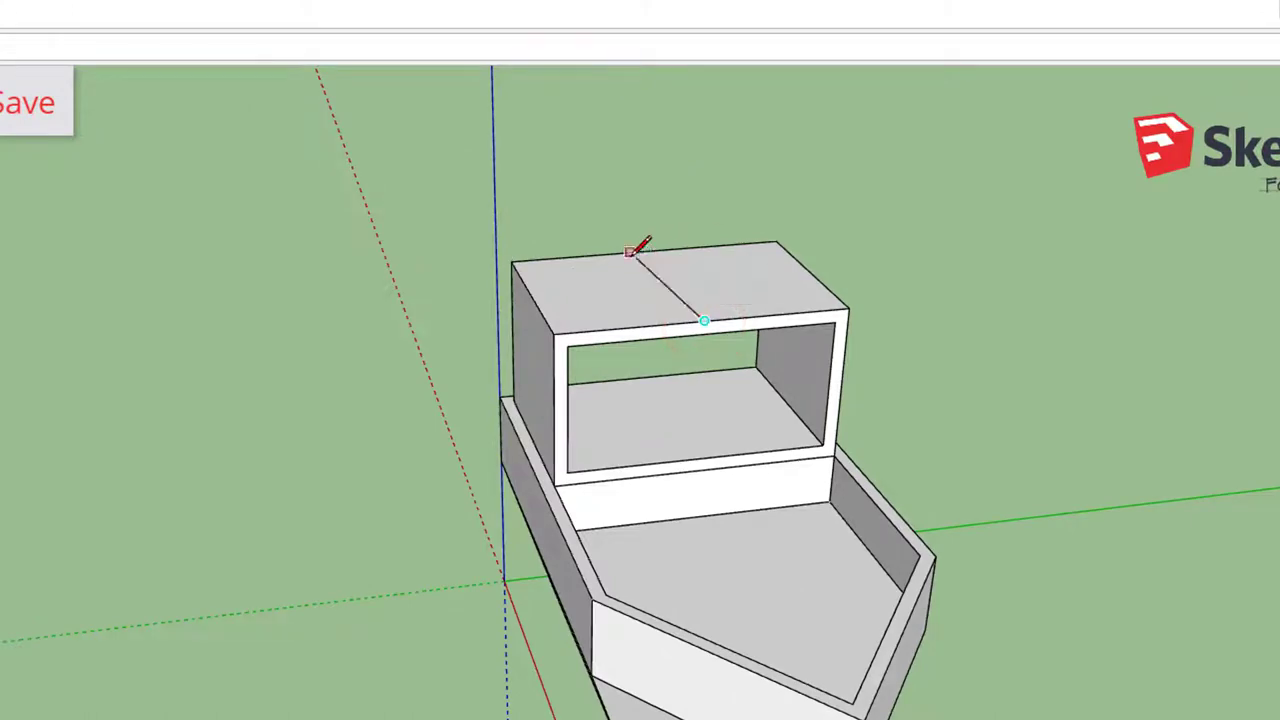
pyautogui.click(634, 251)
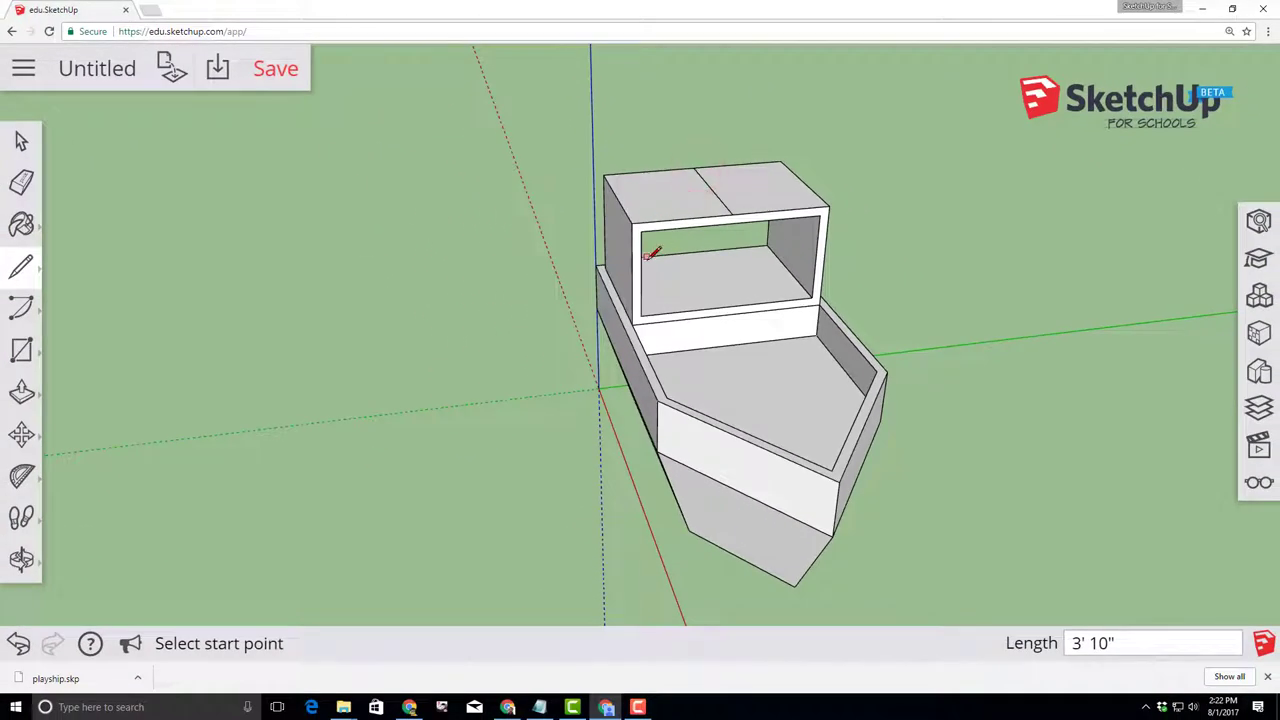
# Move the roof's dividing line up 2' to form a peaked gable roof
pyautogui.click(22, 434)
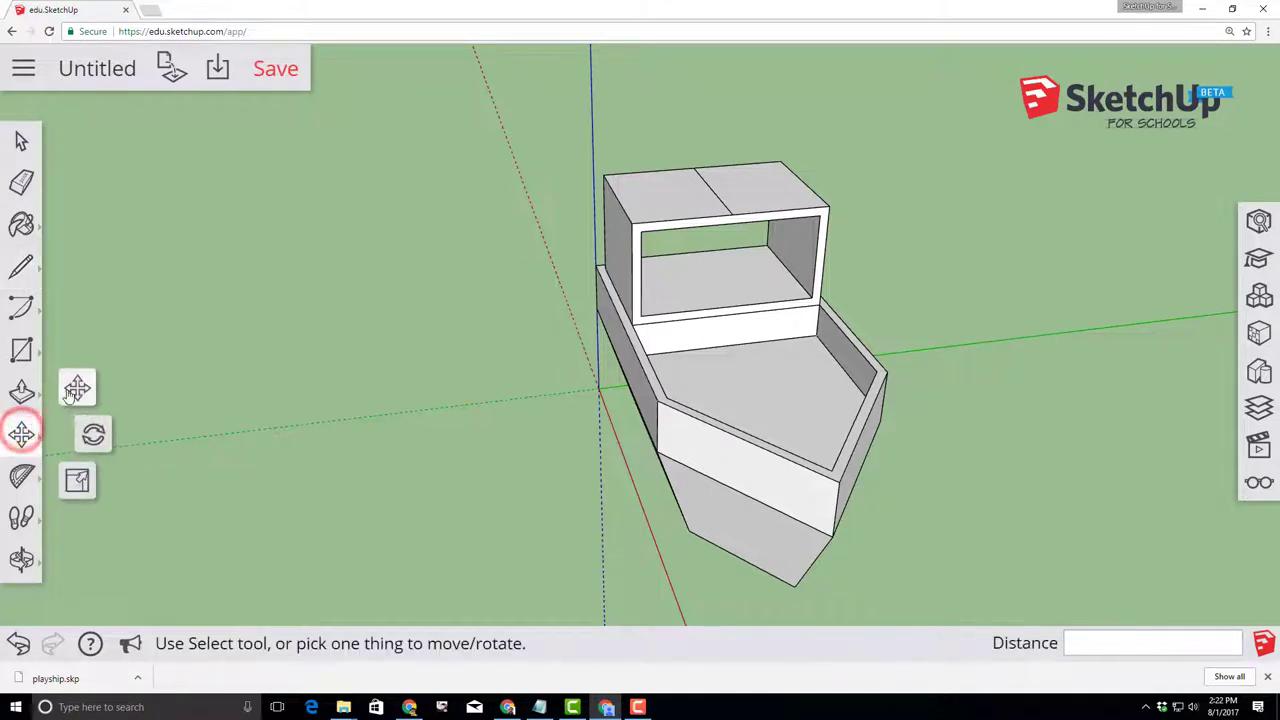
pyautogui.click(715, 192)
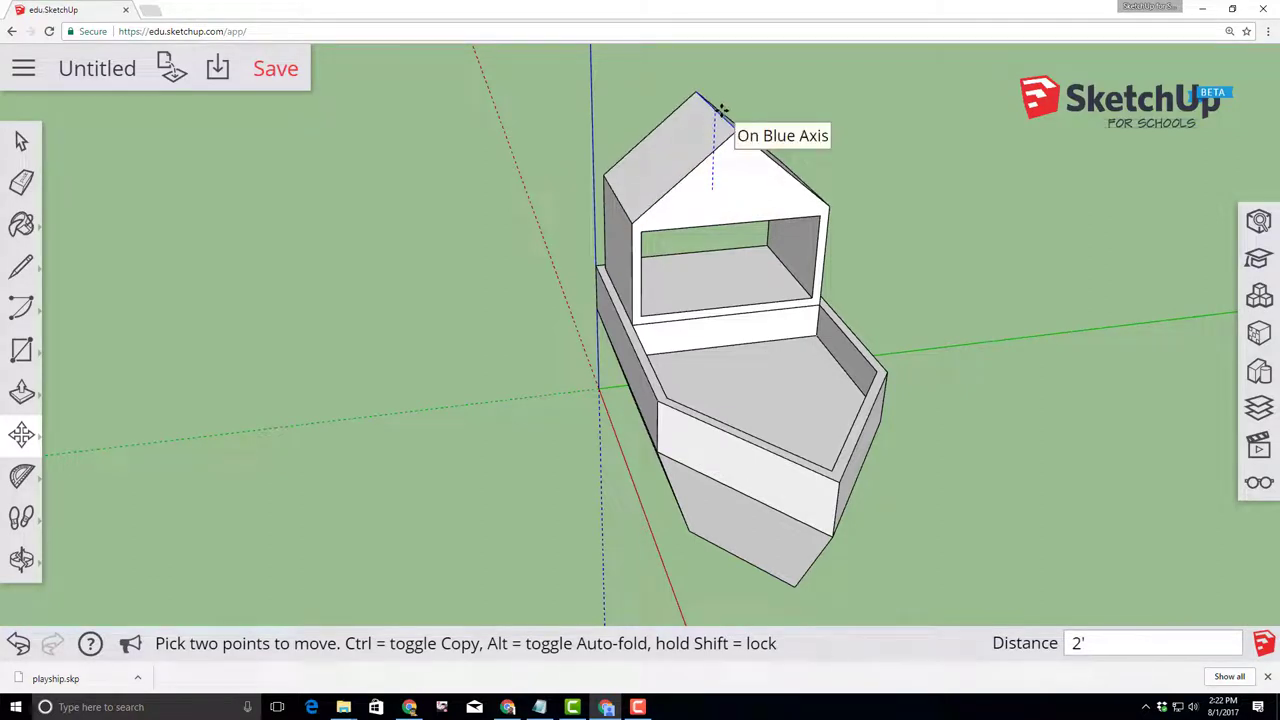
pyautogui.press('Return')
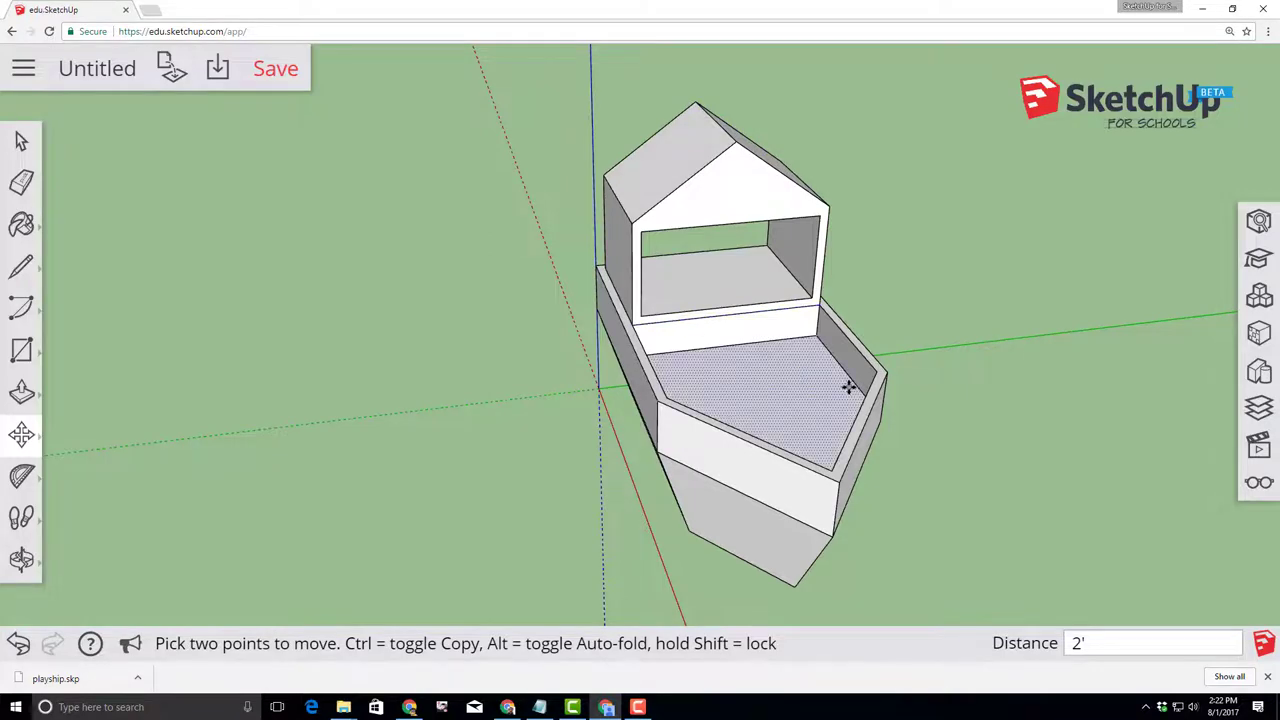
pyautogui.moveTo(848, 387); pyautogui.dragTo(651, 251, button='middle')
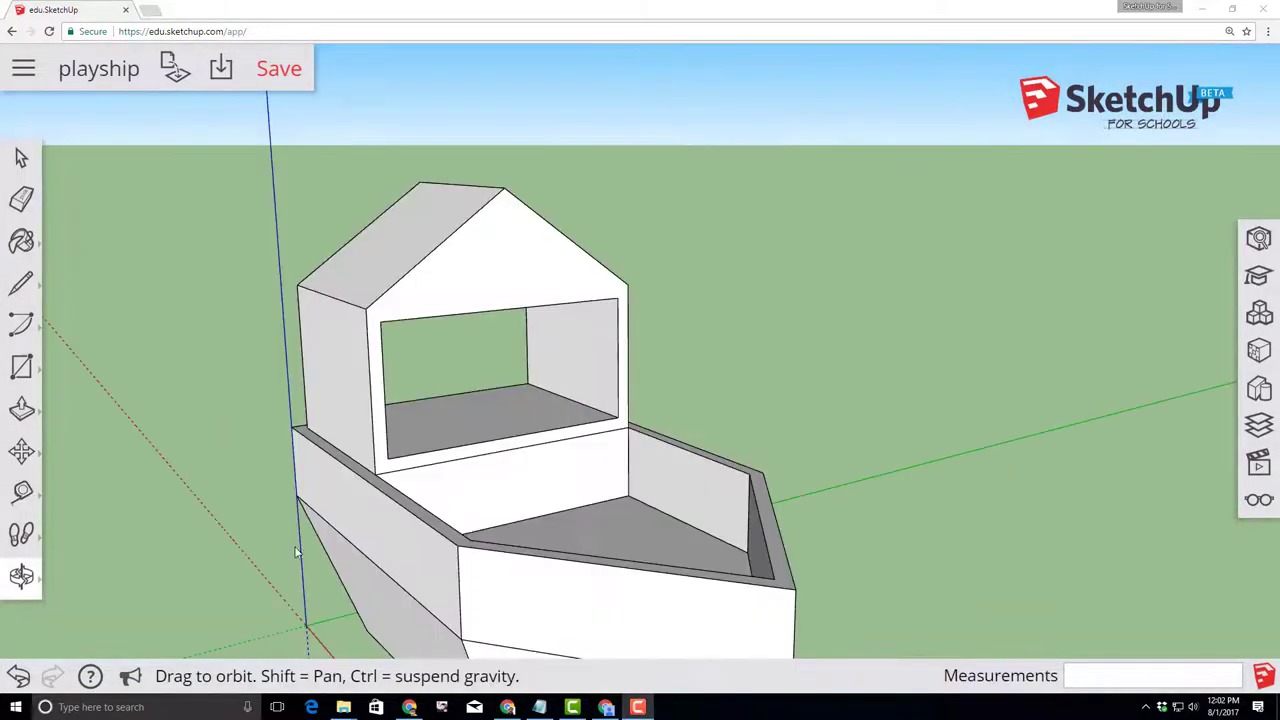
# Attempt an offset on the cabin's front face, then cancel and undo it
pyautogui.click(21, 577)
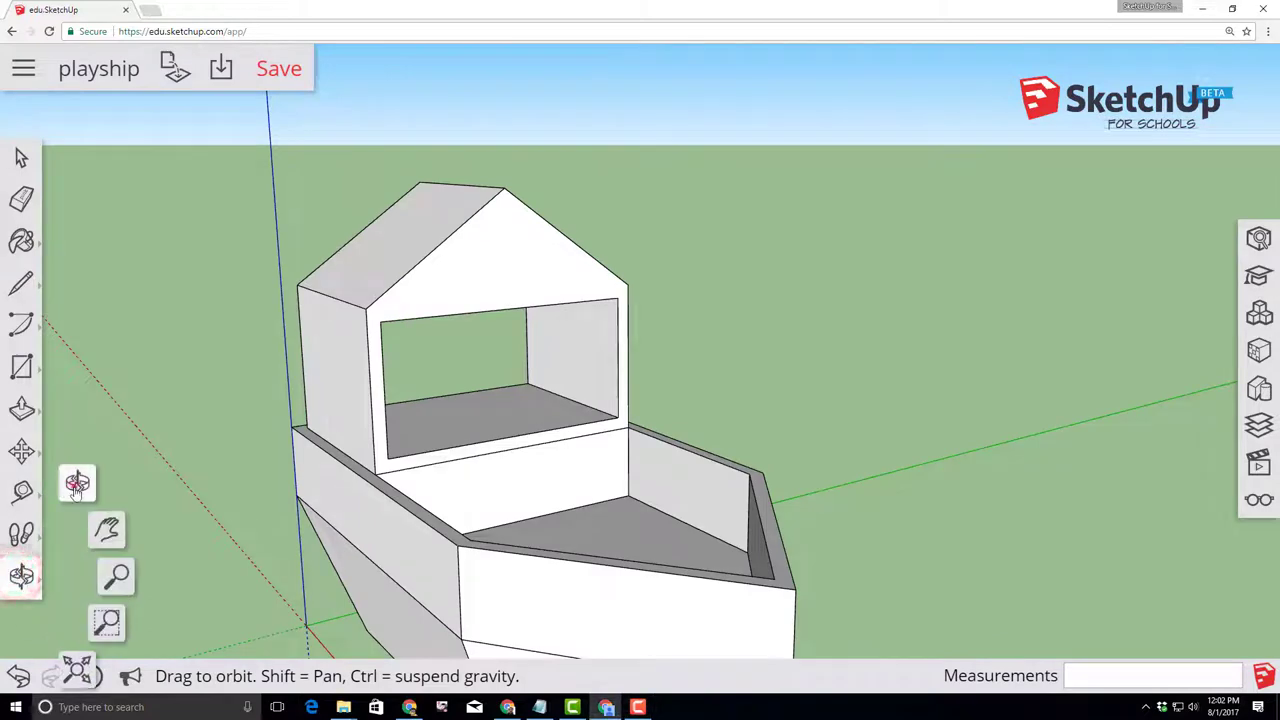
pyautogui.click(74, 487)
pyautogui.moveTo(194, 452); pyautogui.dragTo(443, 420)
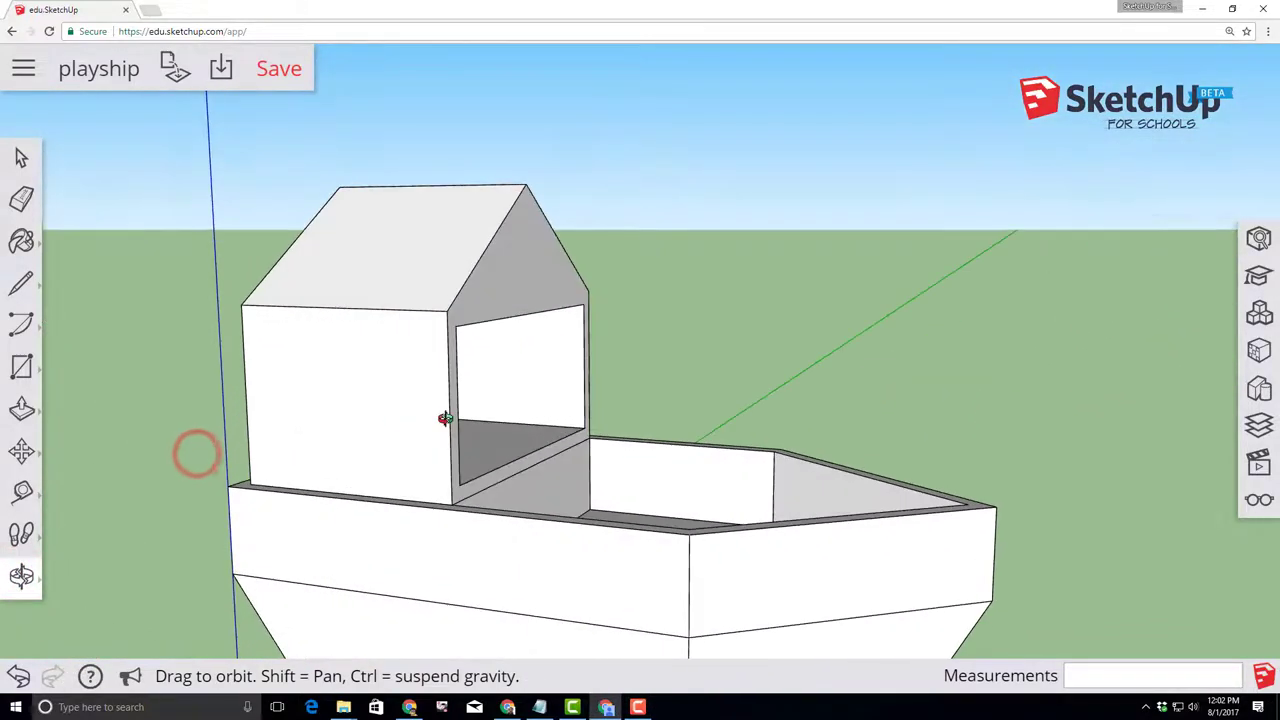
pyautogui.click(22, 410)
pyautogui.click(22, 410)
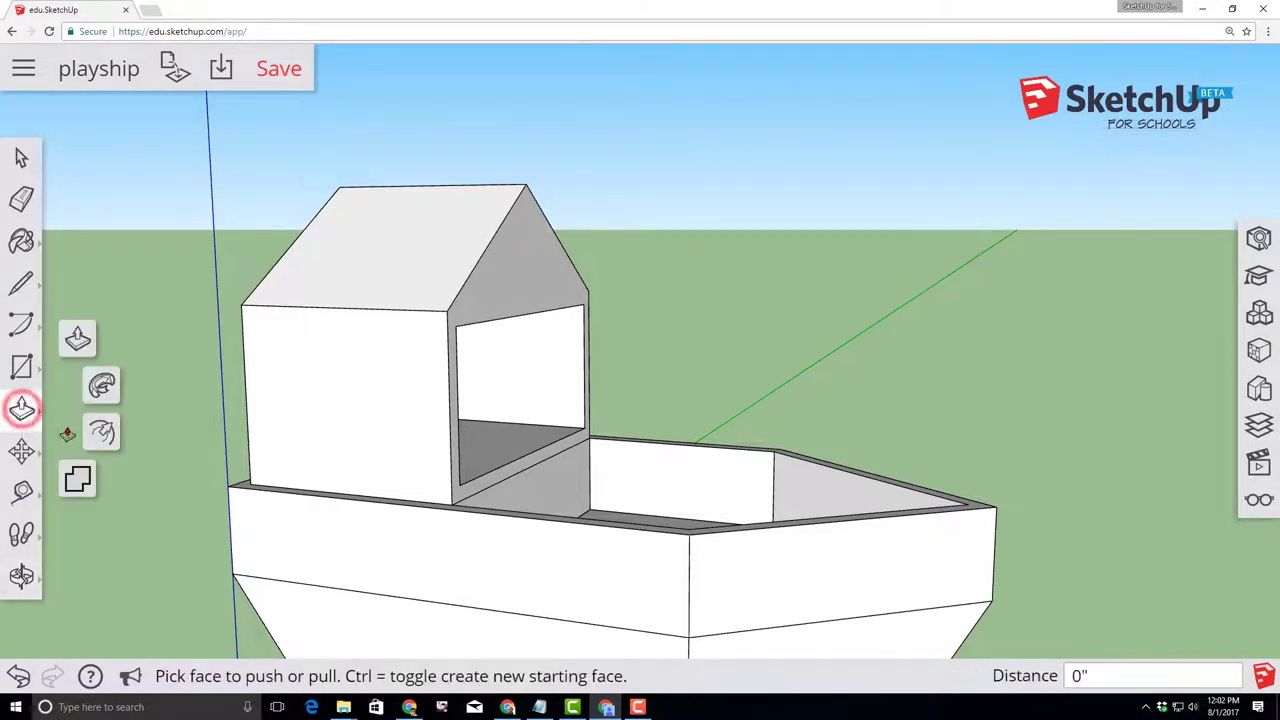
pyautogui.click(107, 437)
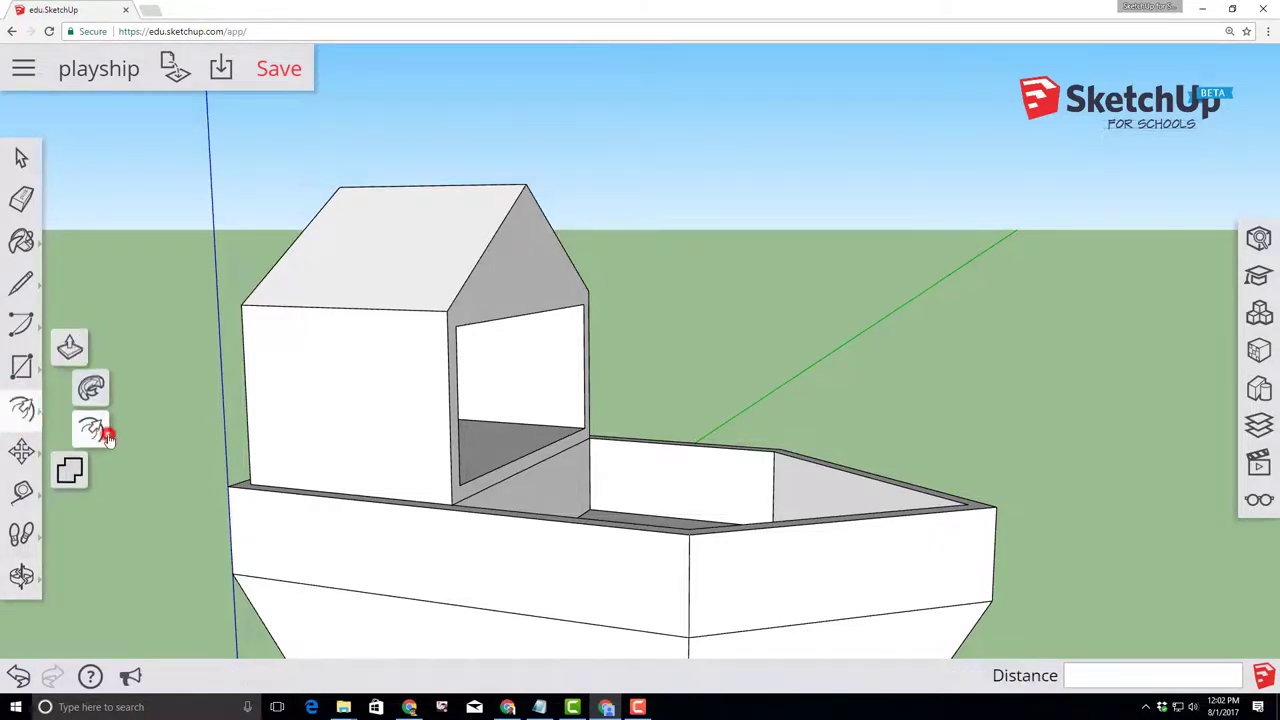
pyautogui.click(252, 395)
pyautogui.press('Escape')
pyautogui.click(333, 410)
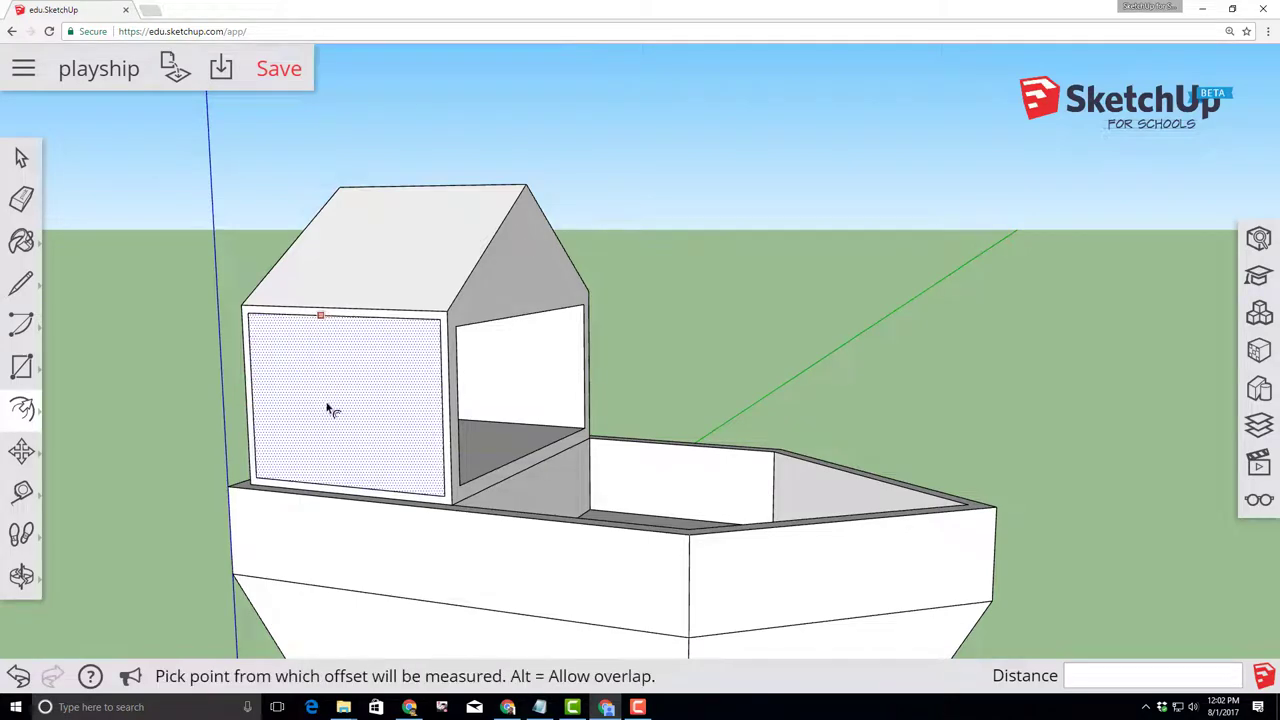
pyautogui.press('Escape')
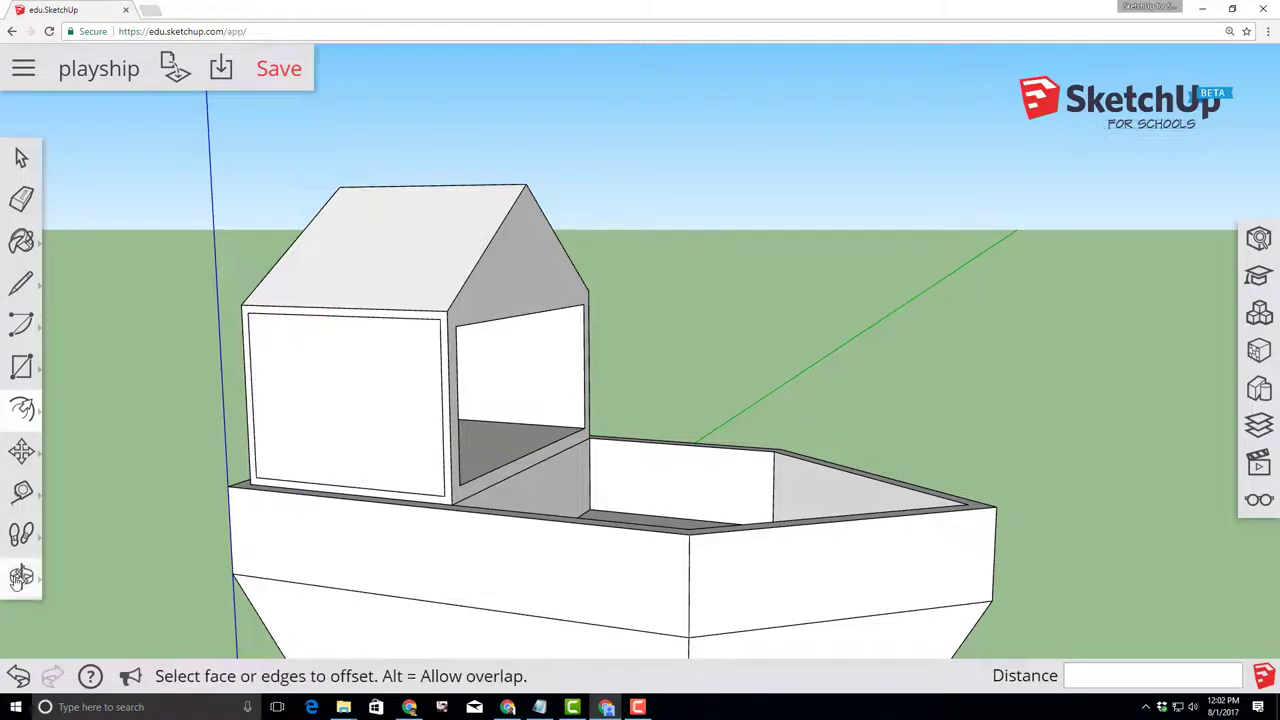
pyautogui.click(16, 676)
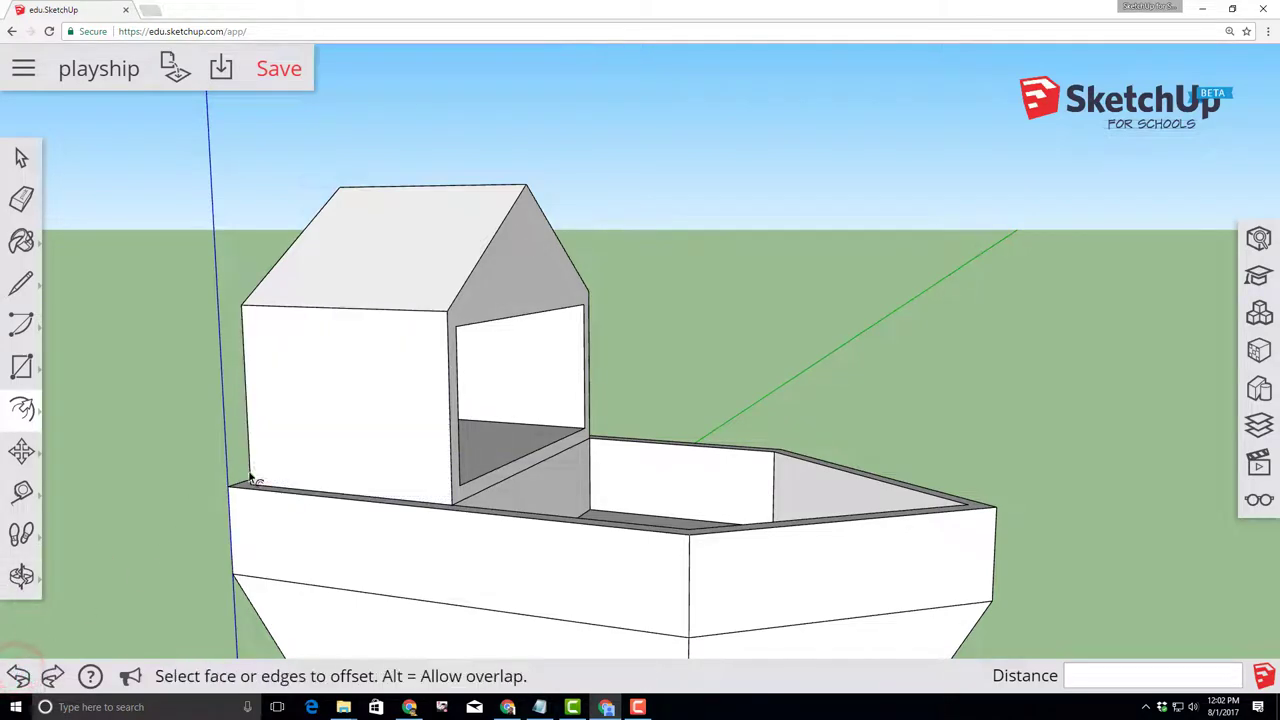
# Offset the cabin side wall's edges 4" inward to outline a window
pyautogui.click(22, 575)
pyautogui.moveTo(290, 460); pyautogui.dragTo(457, 471)
pyautogui.scroll(3, 457, 471)
pyautogui.press('f')
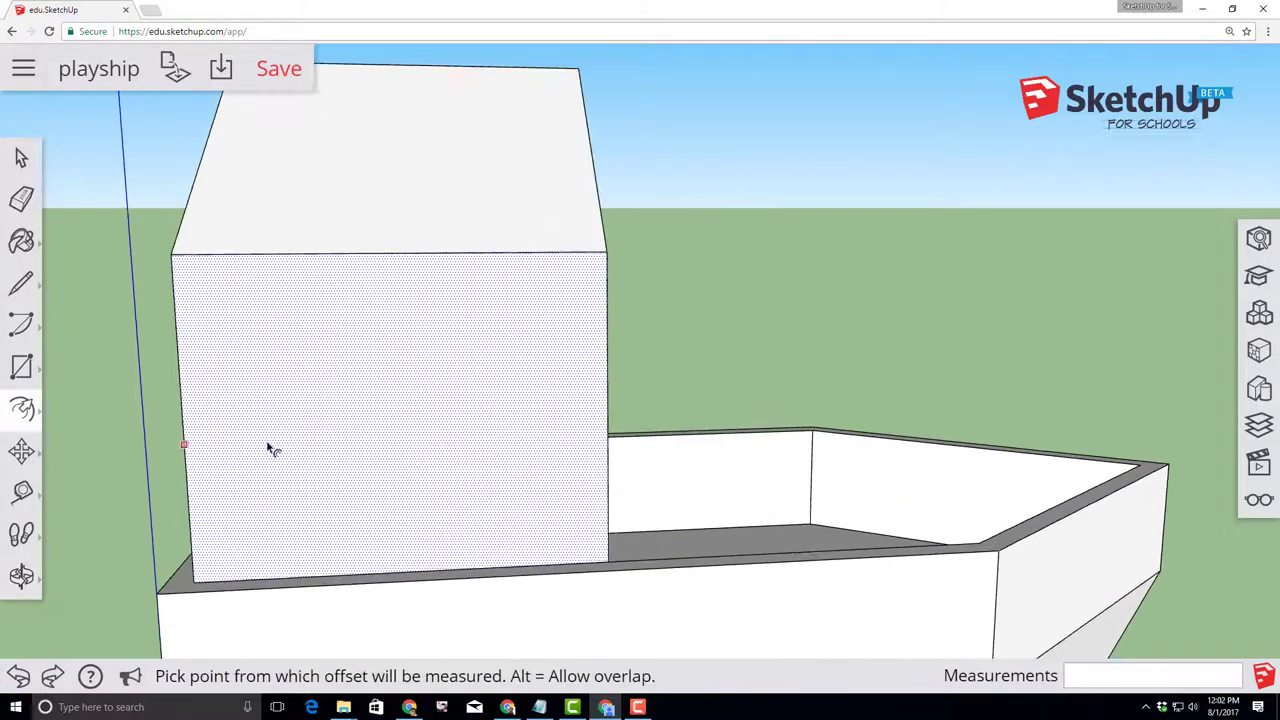
pyautogui.click(183, 404)
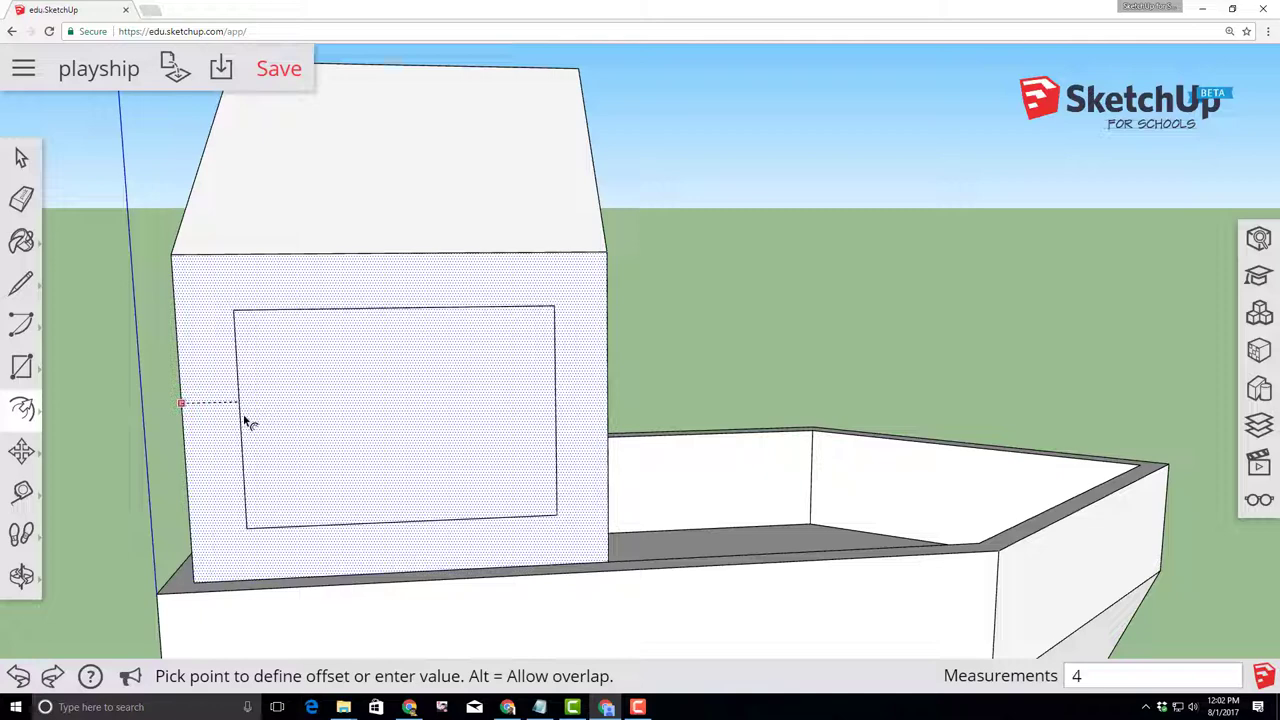
pyautogui.write('4')
pyautogui.press('Return')
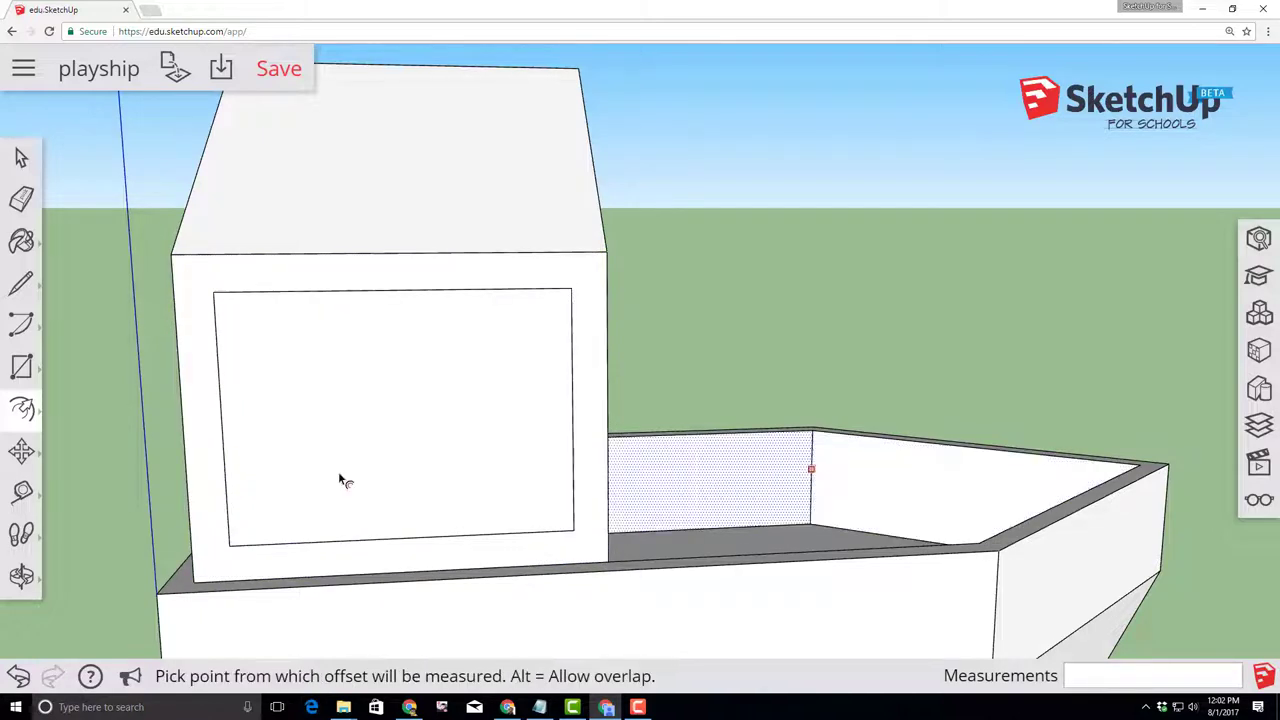
pyautogui.click(22, 575)
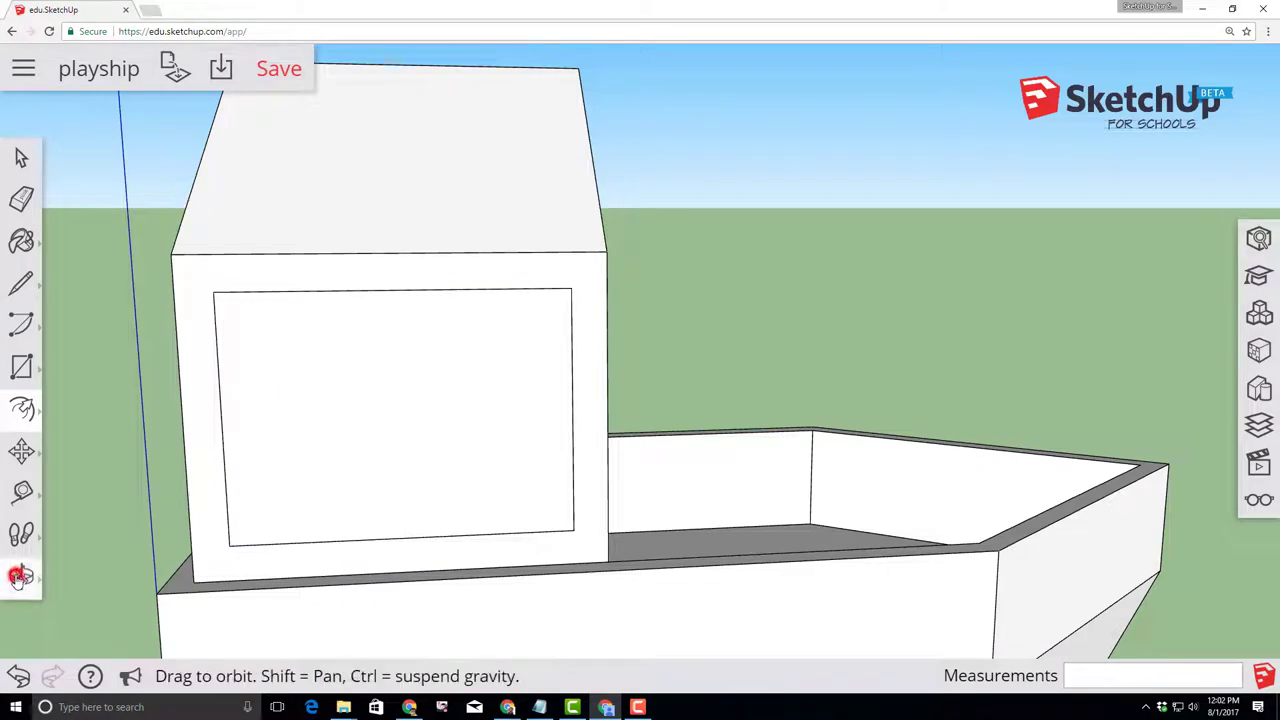
# Push the side wall's inset panel 3" through to cut an open window frame
pyautogui.click(75, 490)
pyautogui.moveTo(73, 553); pyautogui.dragTo(380, 529)
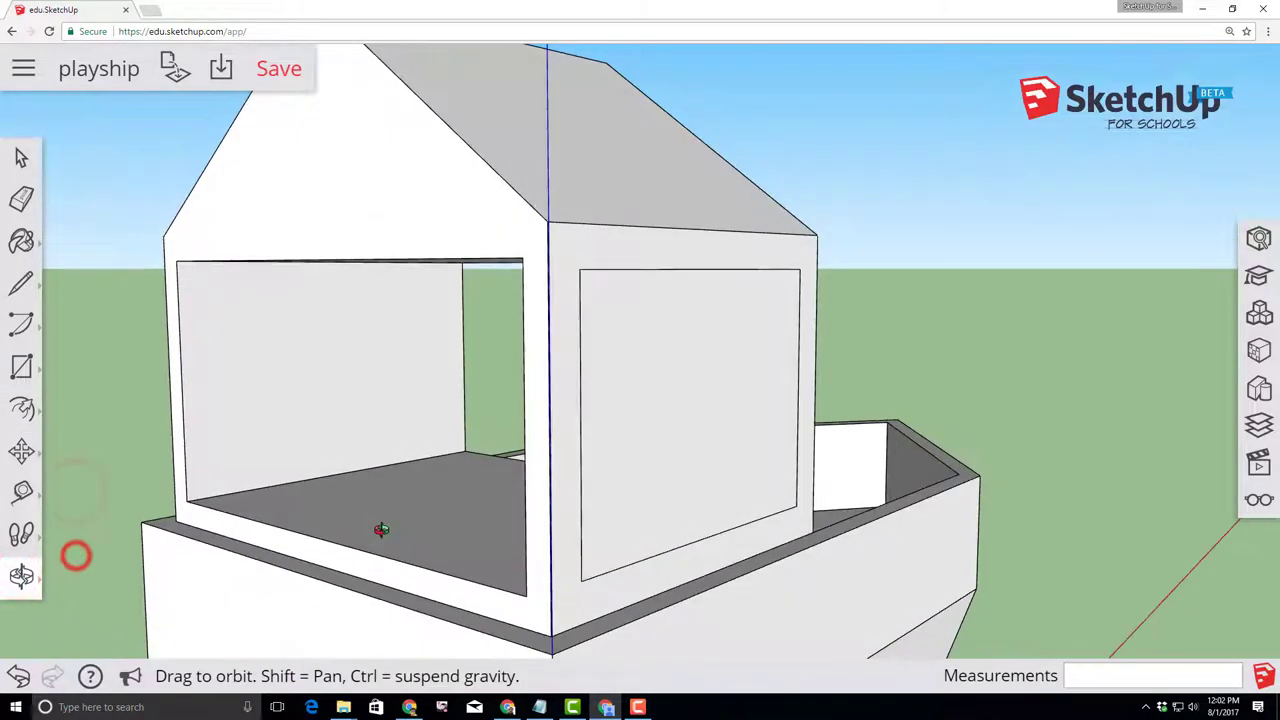
pyautogui.click(25, 410)
pyautogui.click(77, 333)
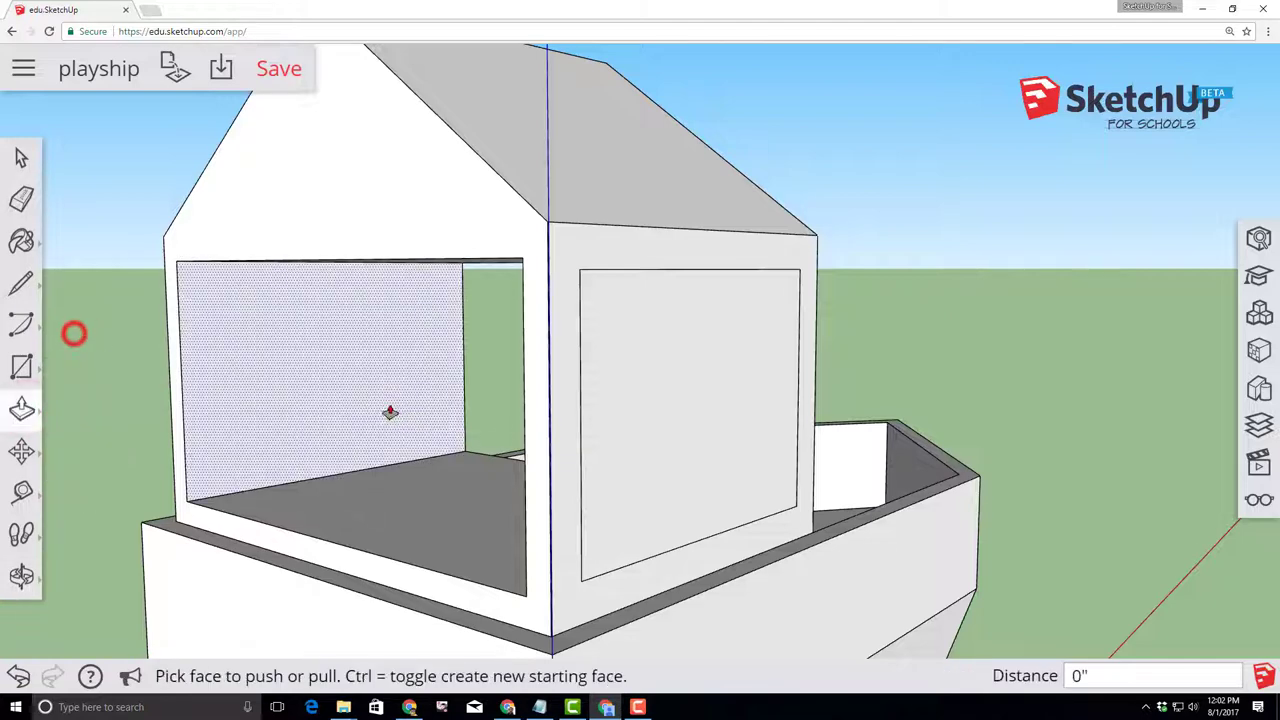
pyautogui.click(622, 407)
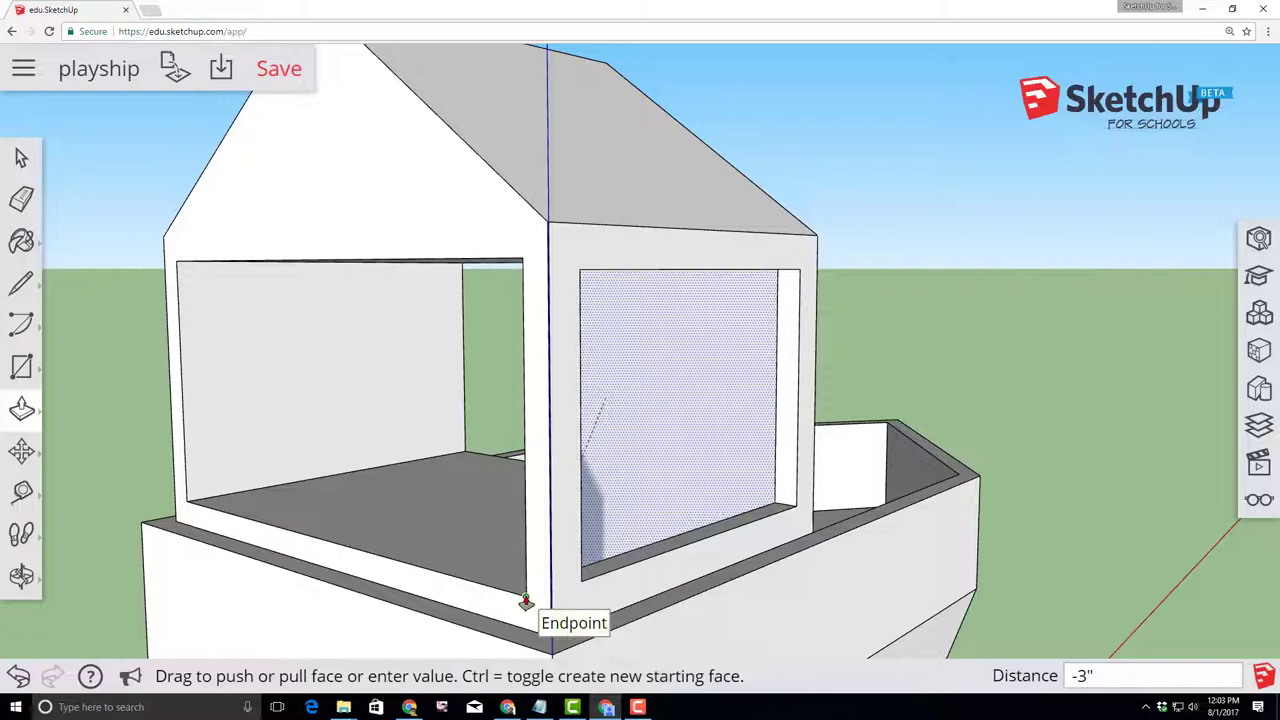
pyautogui.click(524, 603)
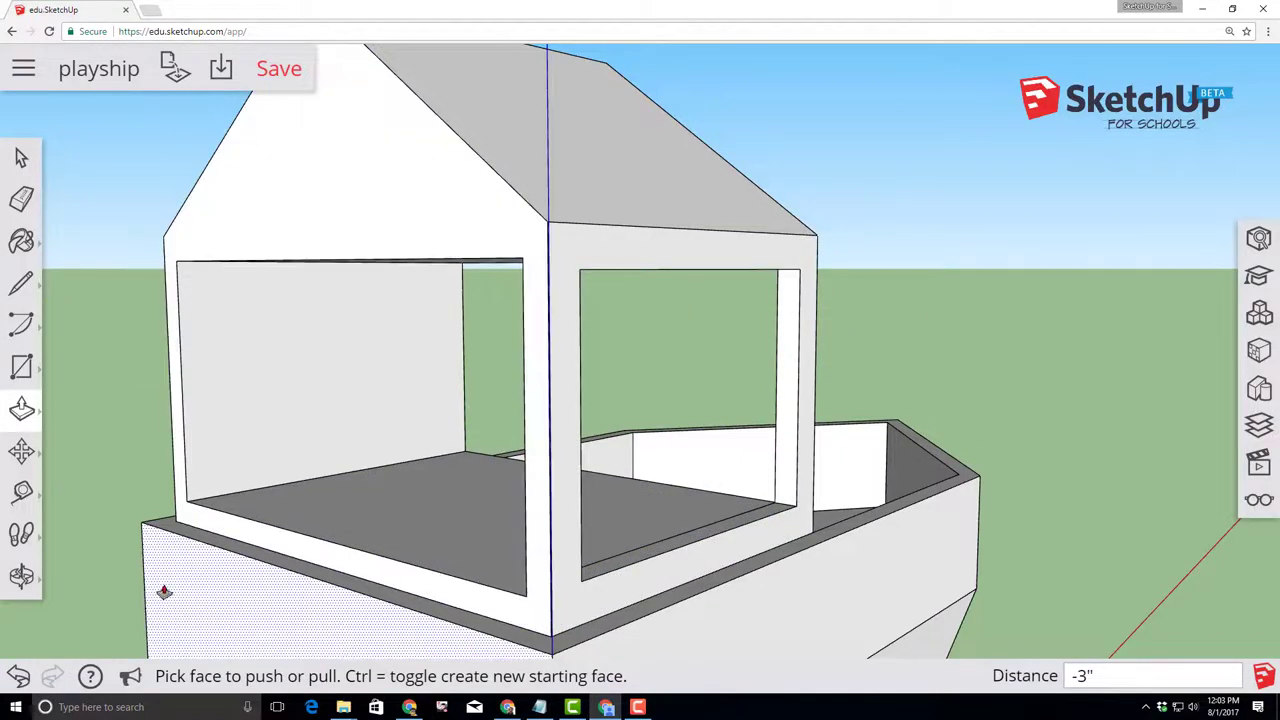
pyautogui.moveTo(80, 517); pyautogui.dragTo(660, 507, button='middle')
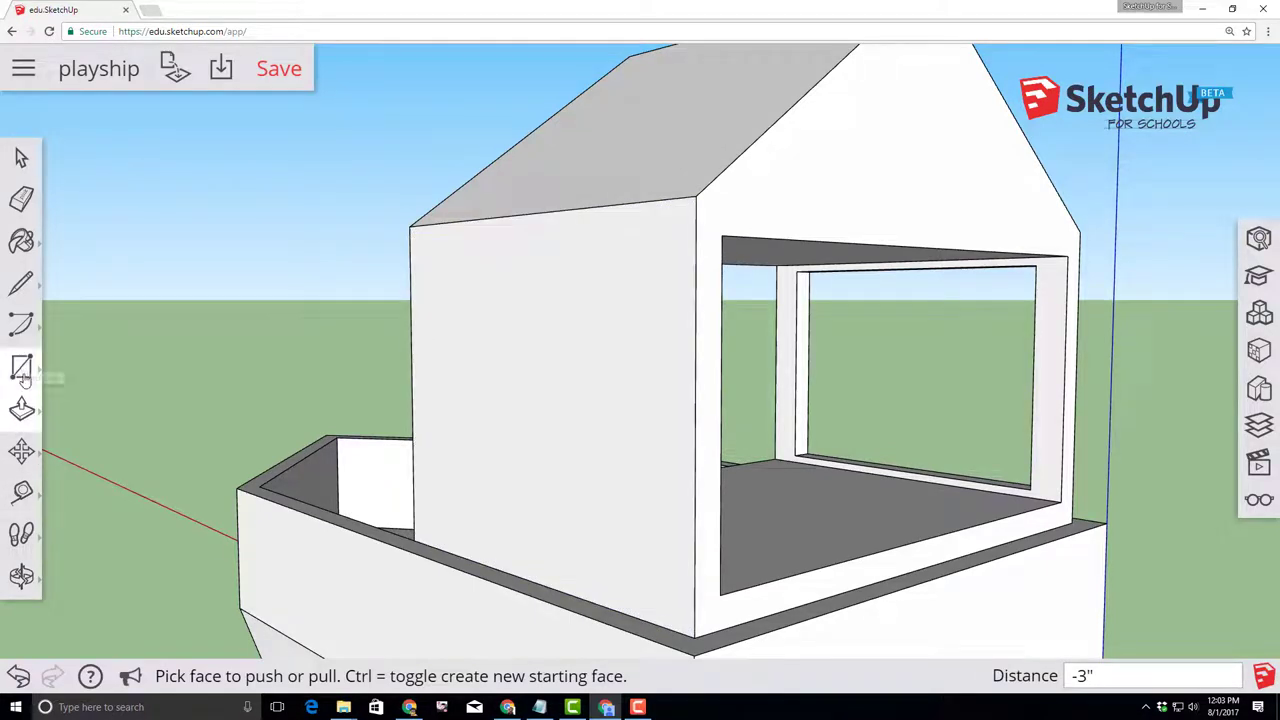
pyautogui.click(22, 408)
# Offset the remaining cabin wall's edges 4" inward to outline a window
pyautogui.click(103, 433)
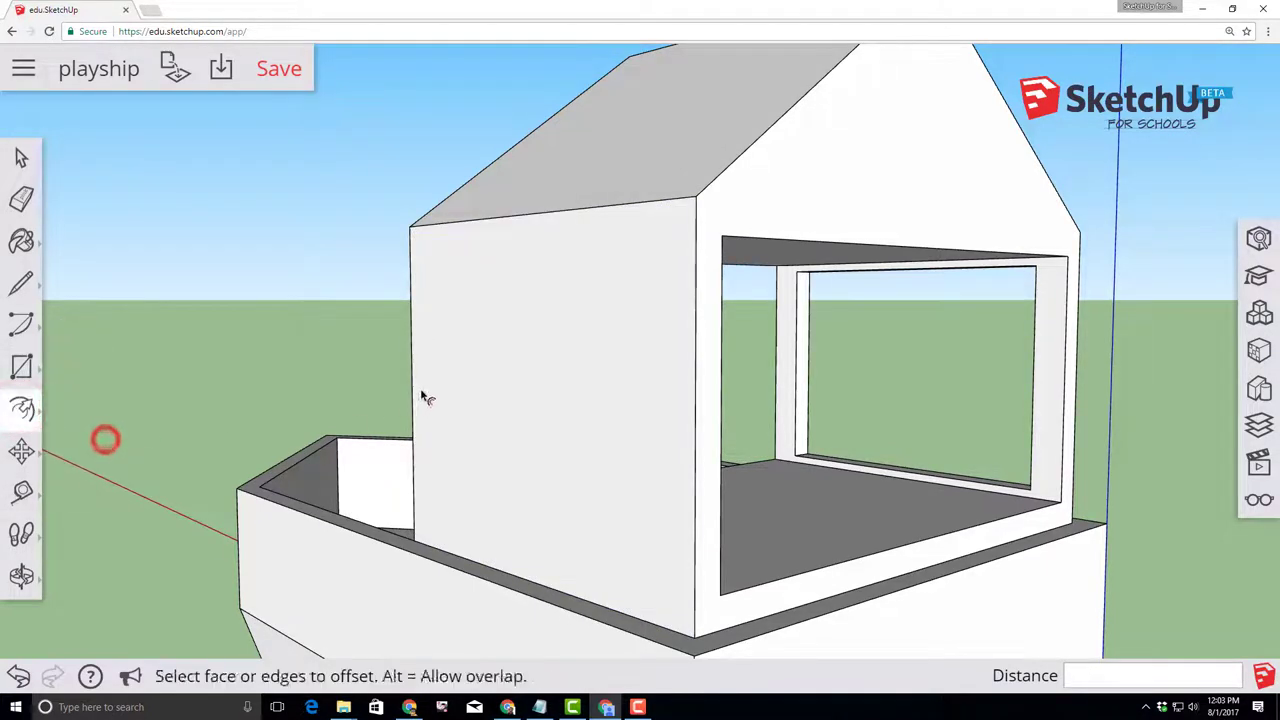
pyautogui.click(413, 385)
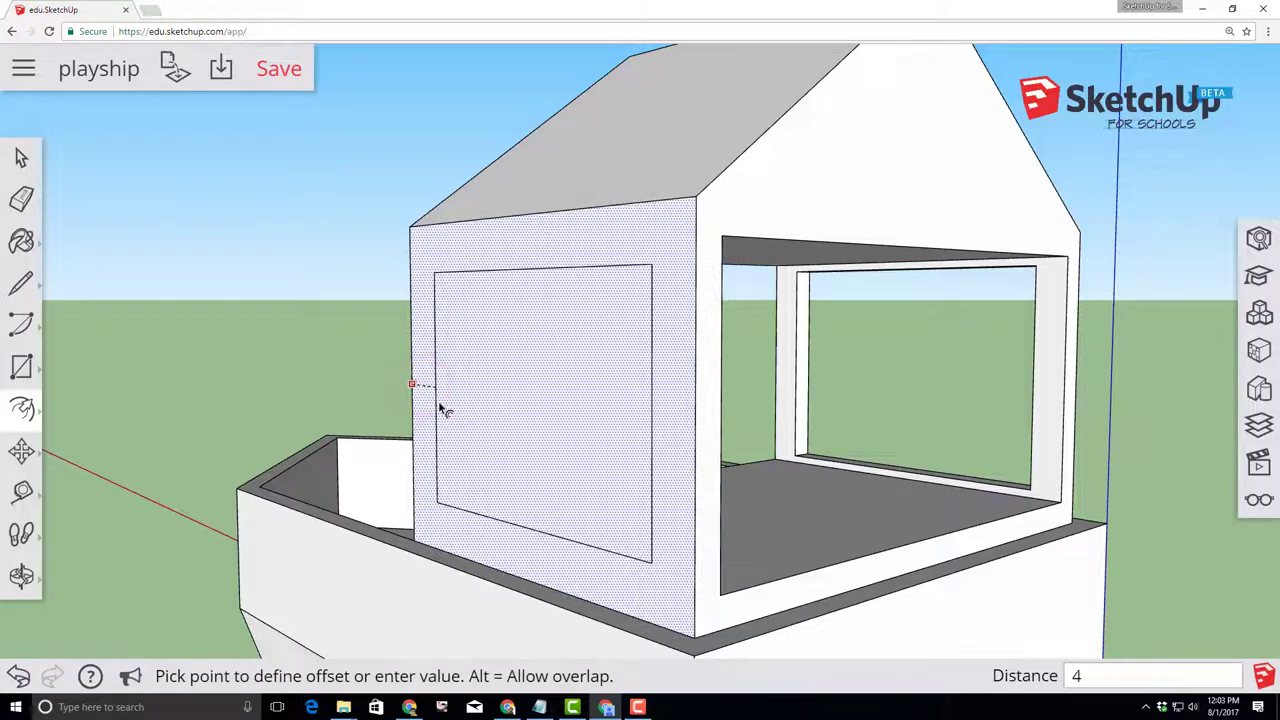
pyautogui.write('4')
pyautogui.press('Return')
pyautogui.click(70, 545)
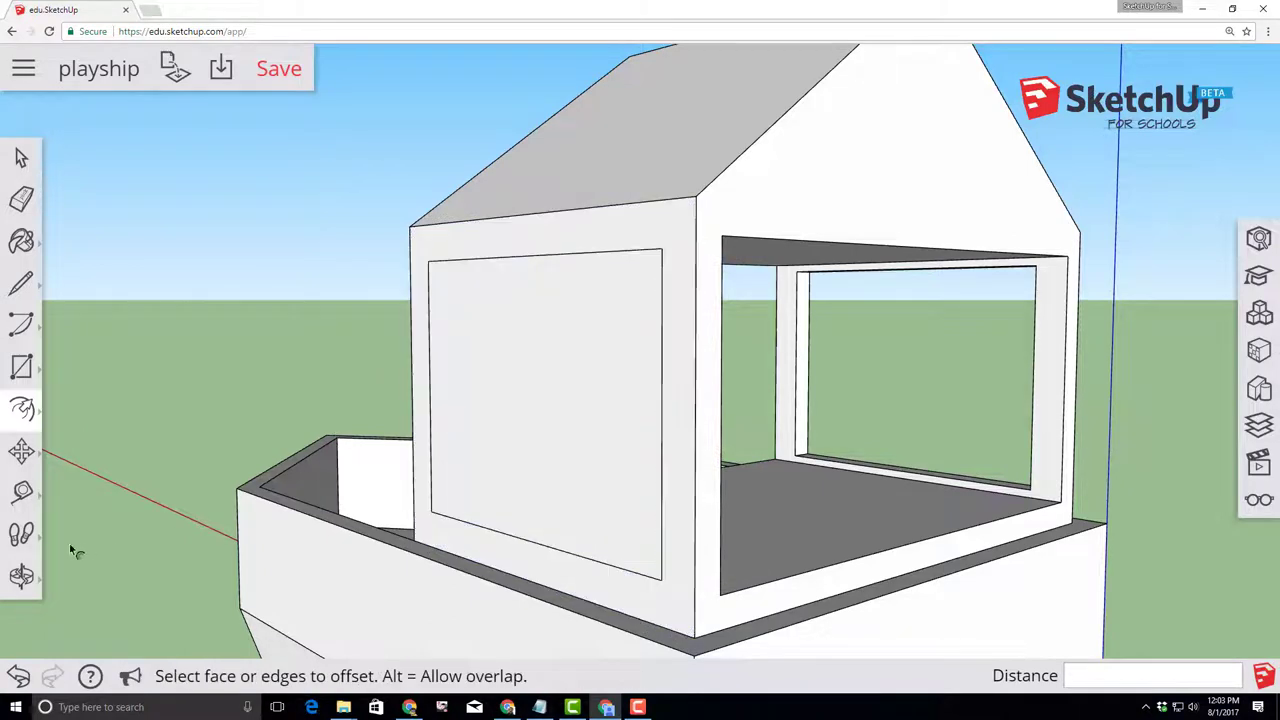
# Push that inner panel through the wall to cut its window opening
pyautogui.click(22, 408)
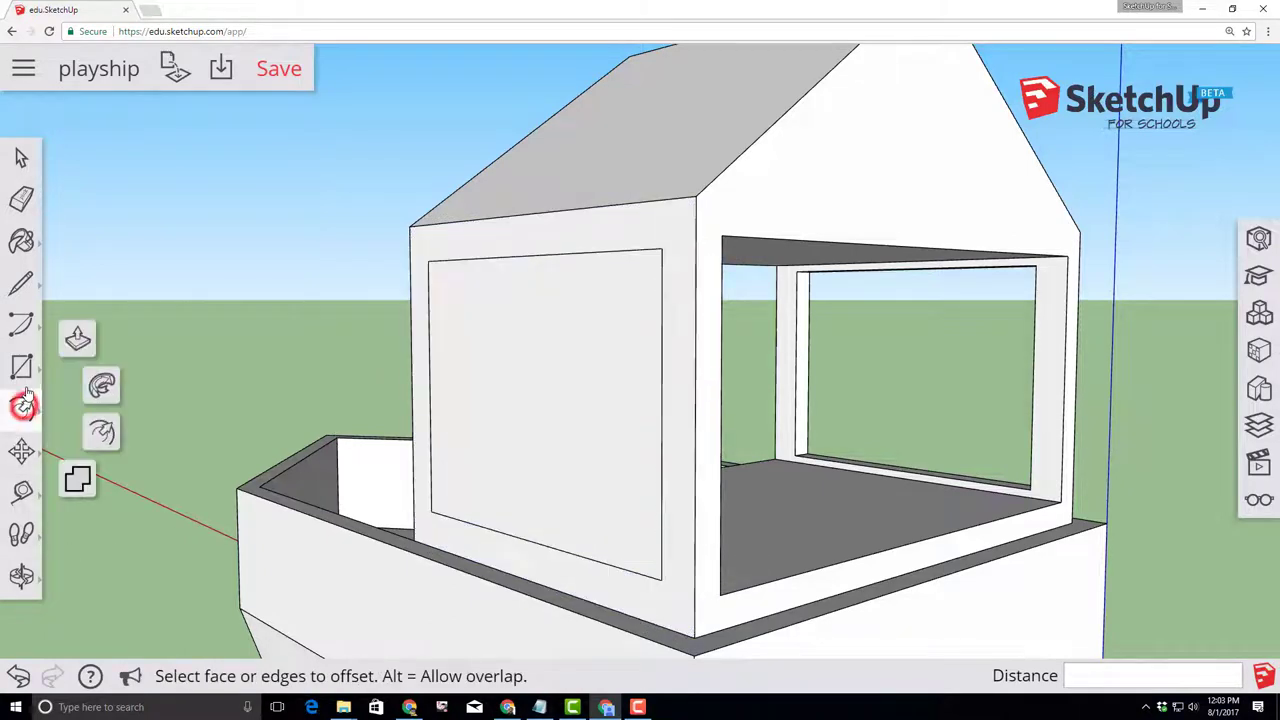
pyautogui.click(74, 338)
pyautogui.click(494, 403)
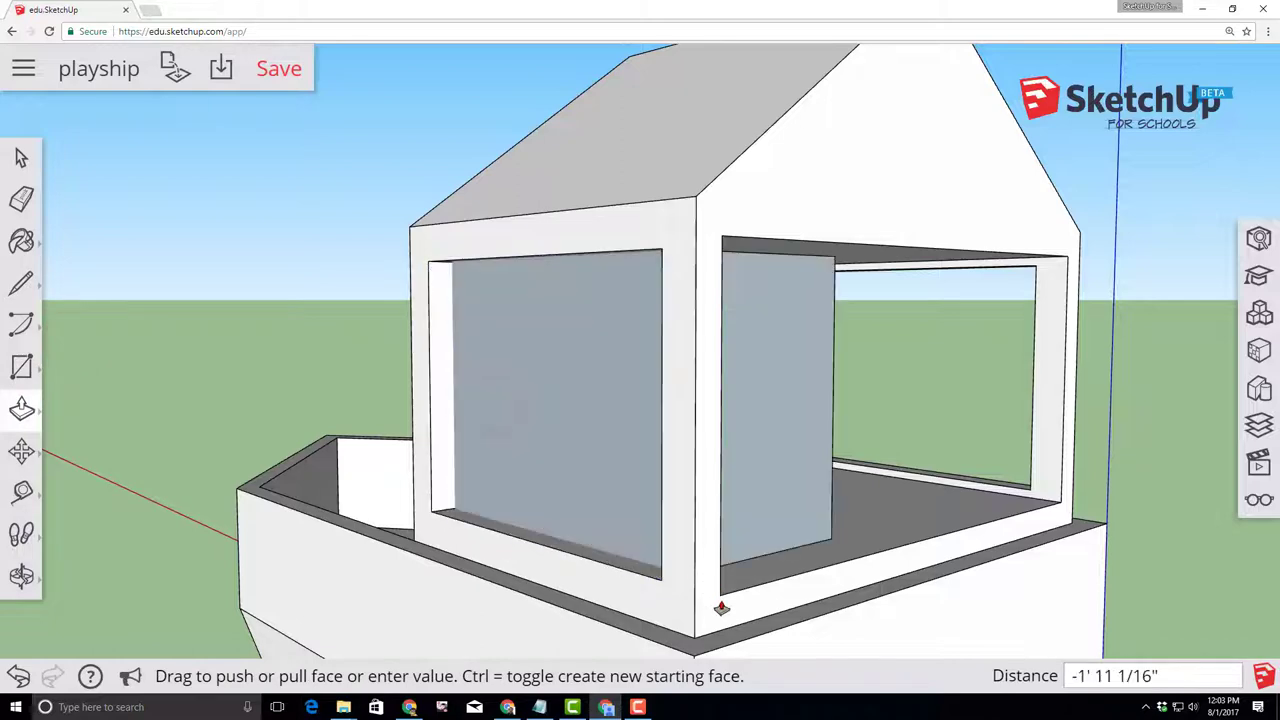
pyautogui.click(720, 600)
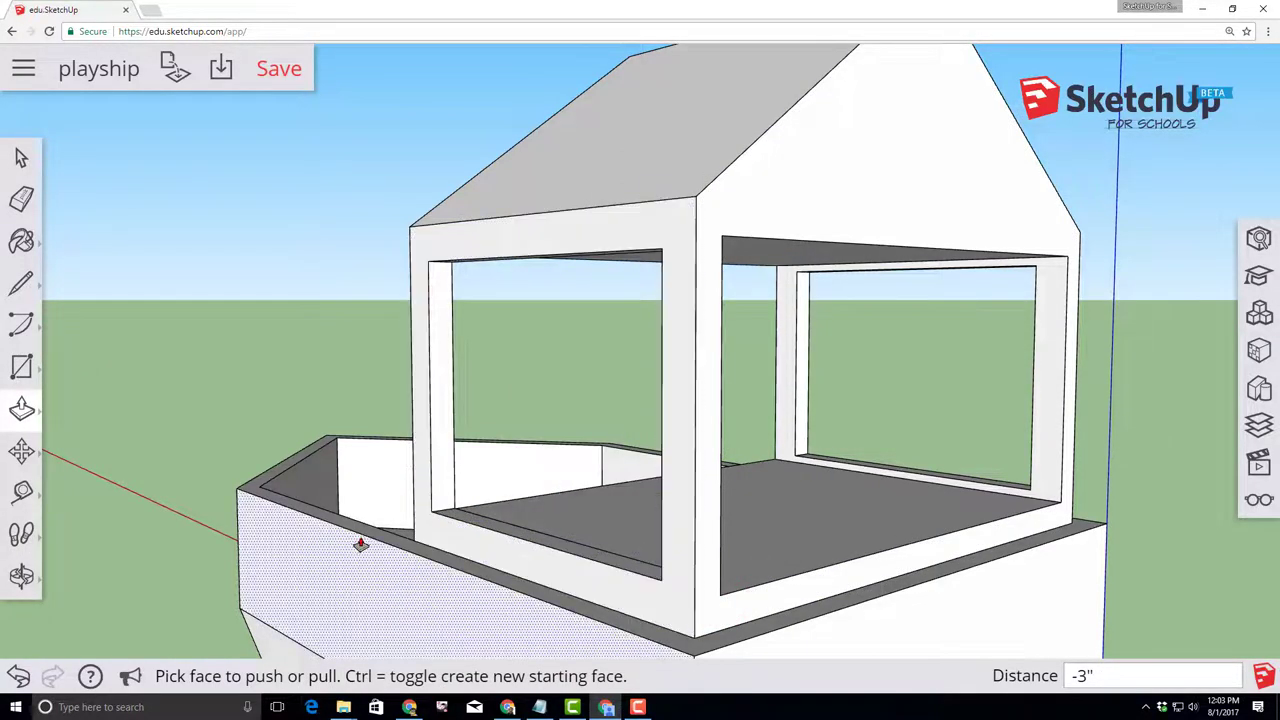
pyautogui.moveTo(352, 605); pyautogui.dragTo(726, 634, button='middle')
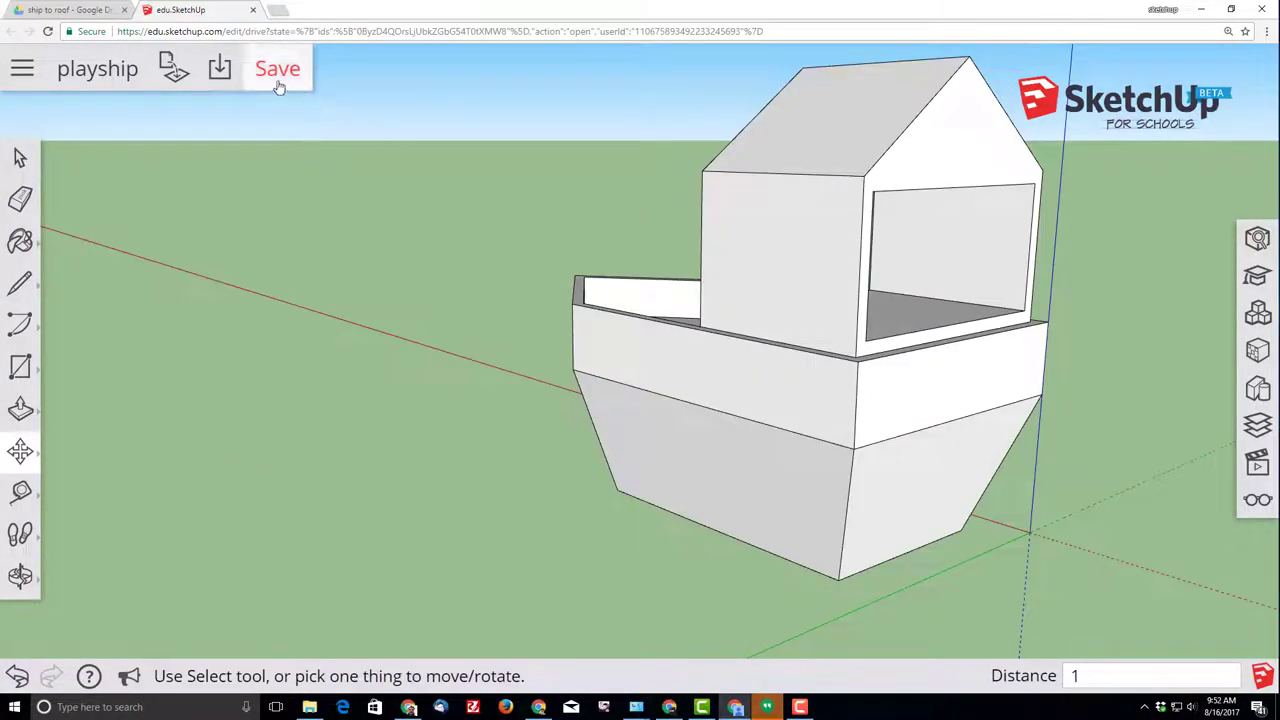
# Save the playship model from the top toolbar
pyautogui.click(277, 70)
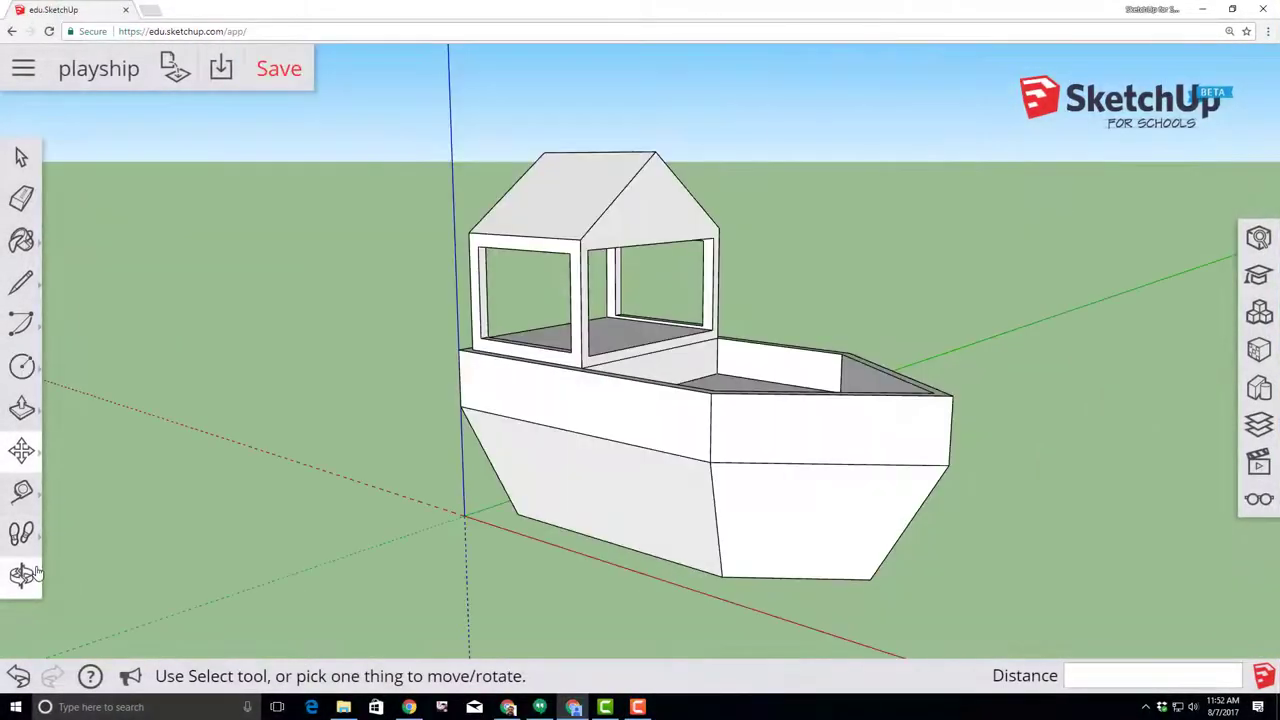
# Orbit to a side view and draw a 6-inch-radius porthole circle on the hull's right face
pyautogui.click(36, 572)
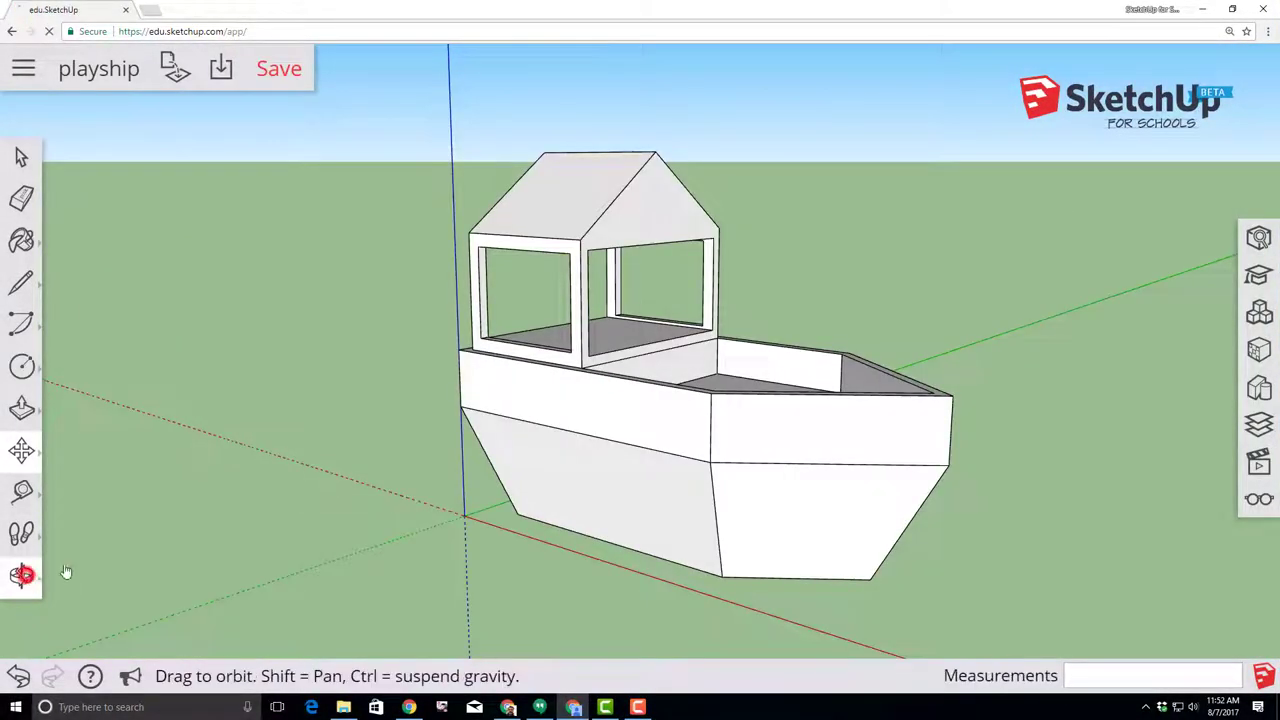
pyautogui.click(36, 572)
pyautogui.click(79, 487)
pyautogui.moveTo(290, 532); pyautogui.dragTo(300, 431)
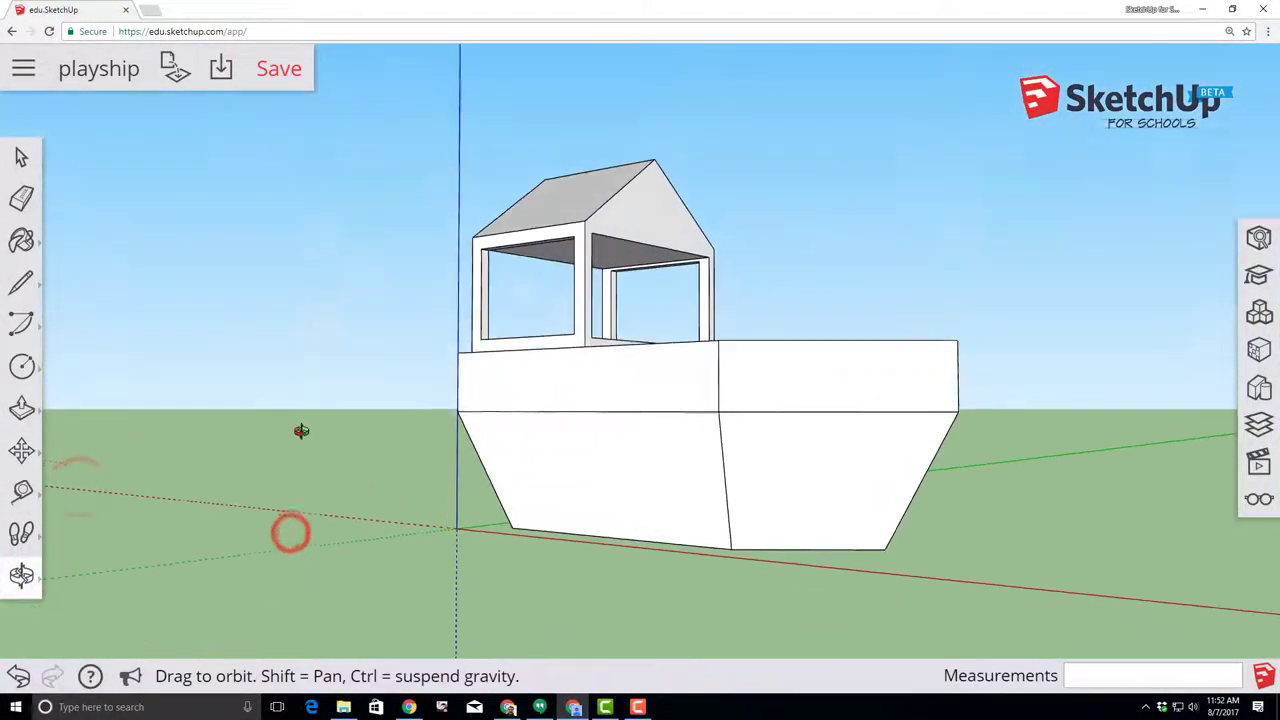
pyautogui.click(22, 366)
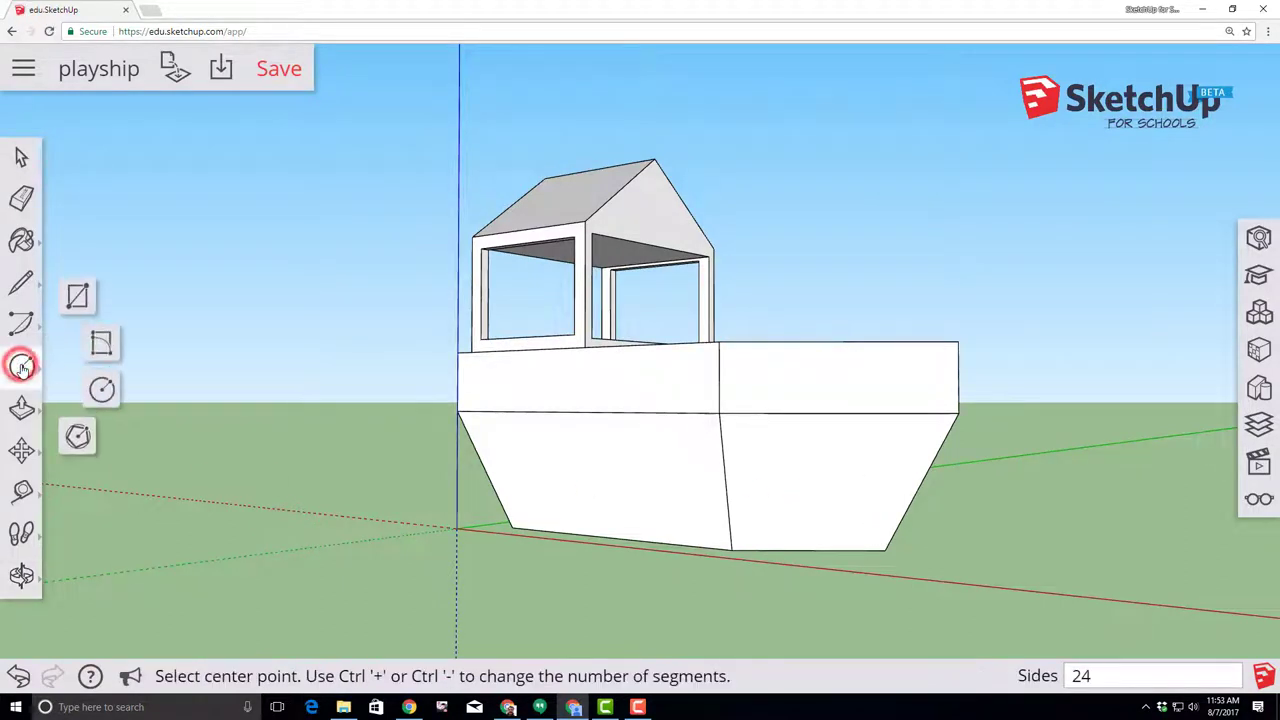
pyautogui.click(102, 390)
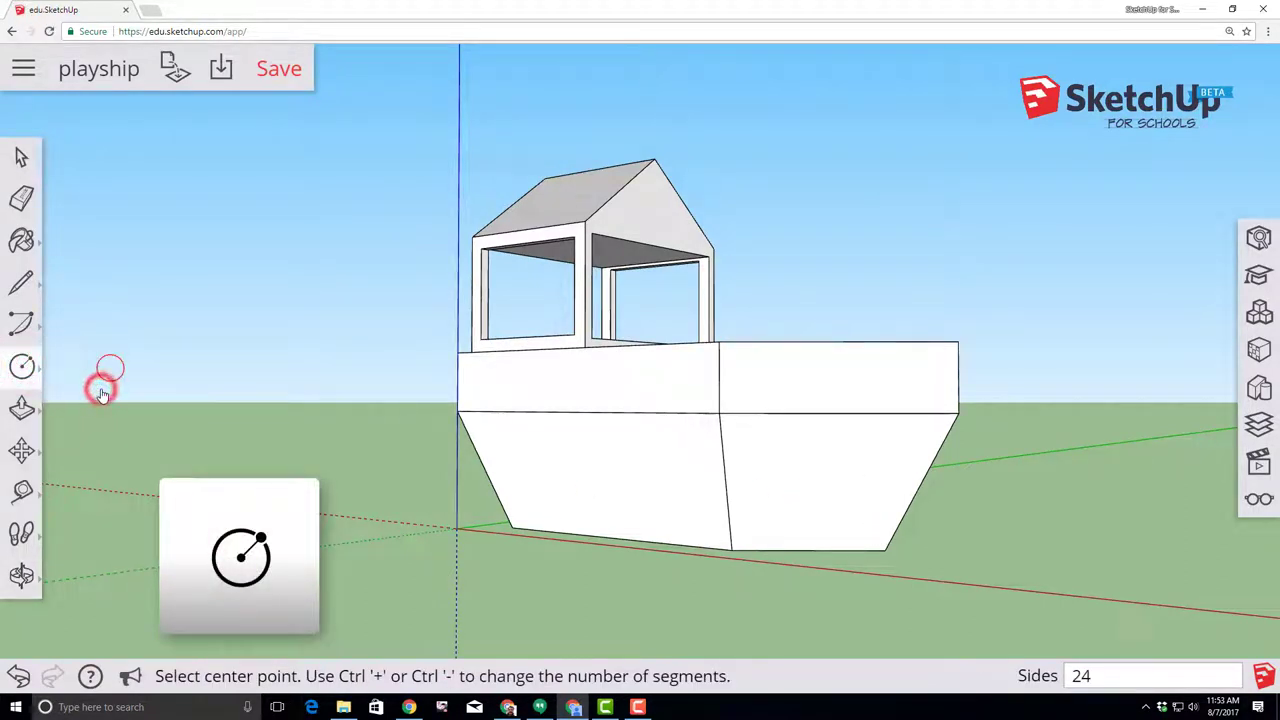
pyautogui.click(859, 455)
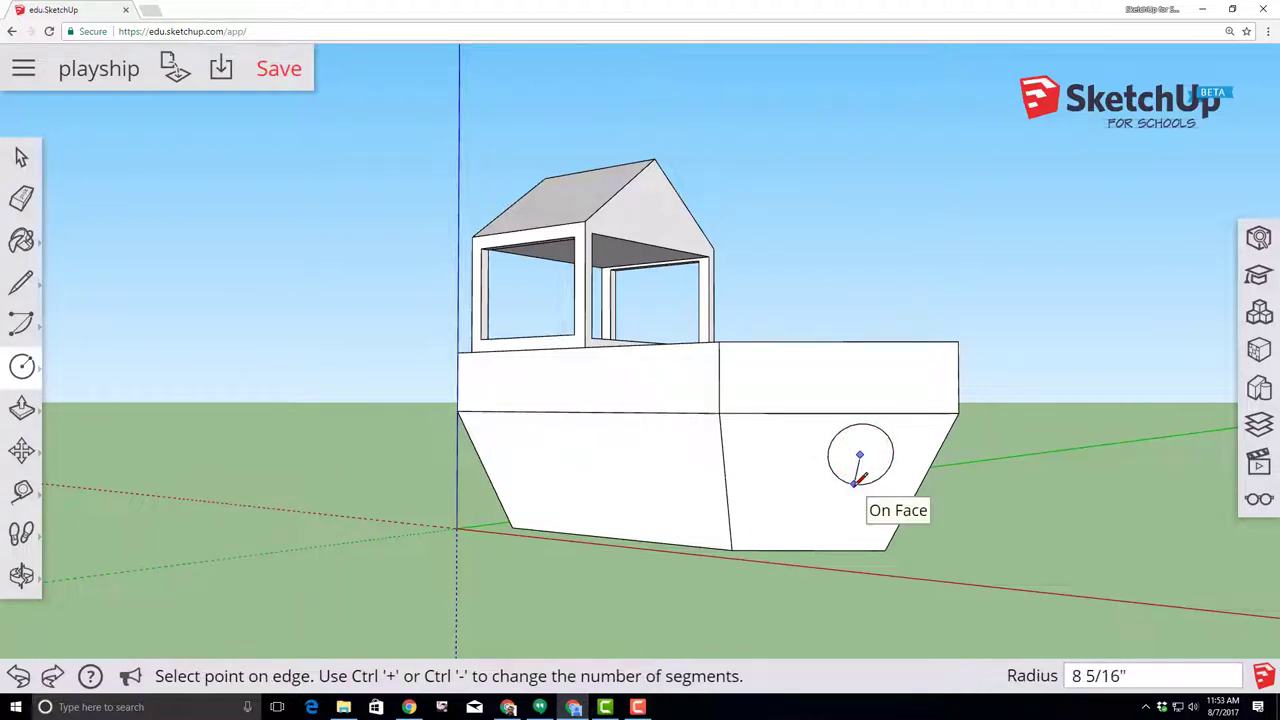
pyautogui.click(858, 479)
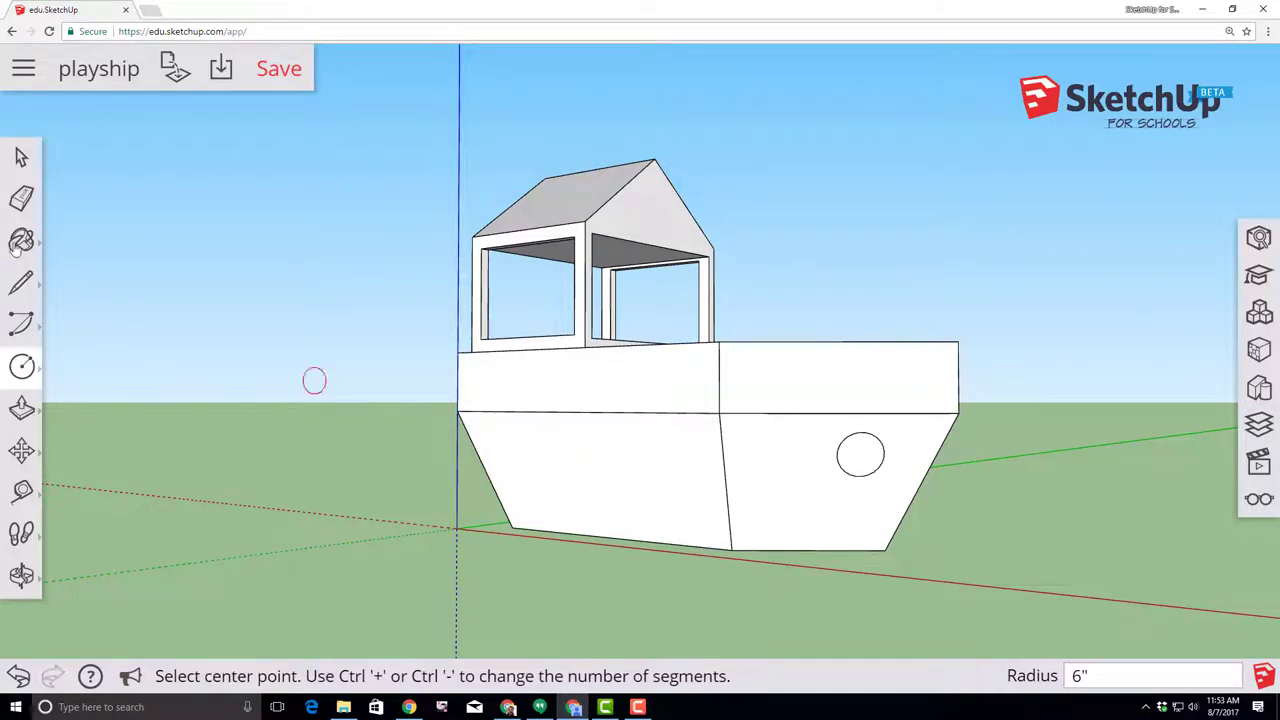
pyautogui.click(21, 157)
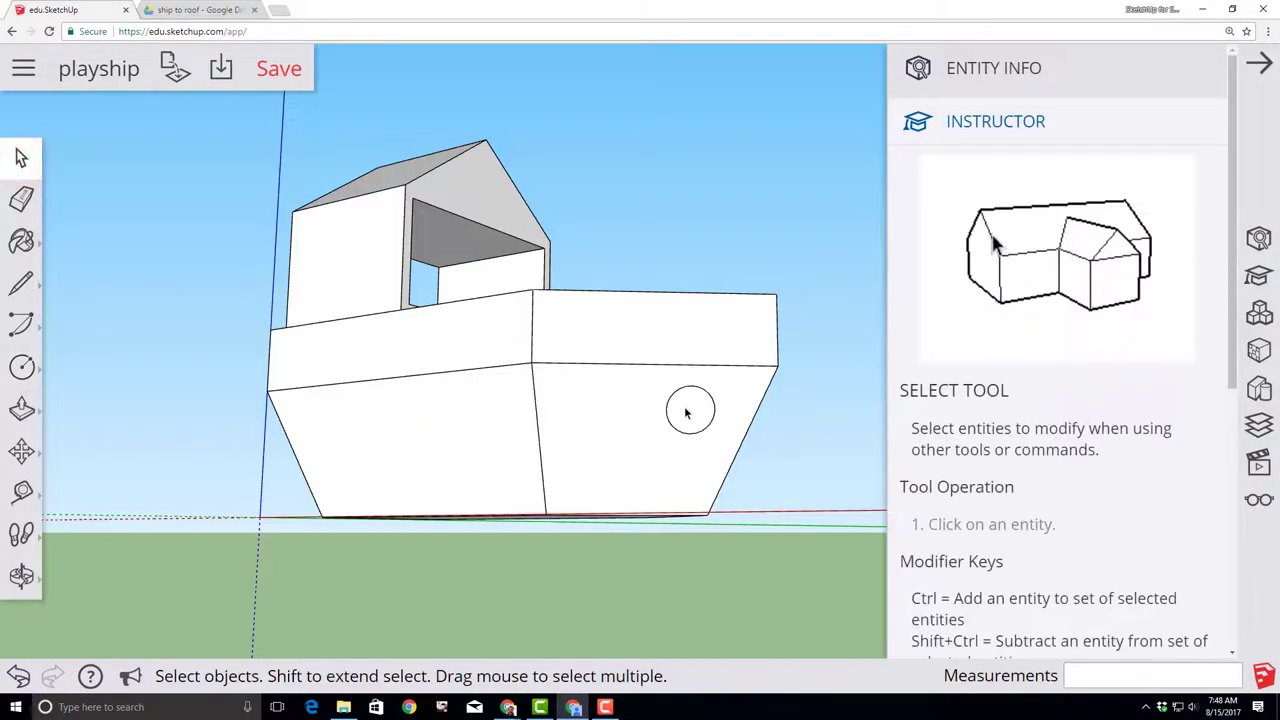
# Make the hull circle a component named 'porthole' with Cut opening enabled
pyautogui.rightClick(686, 412)
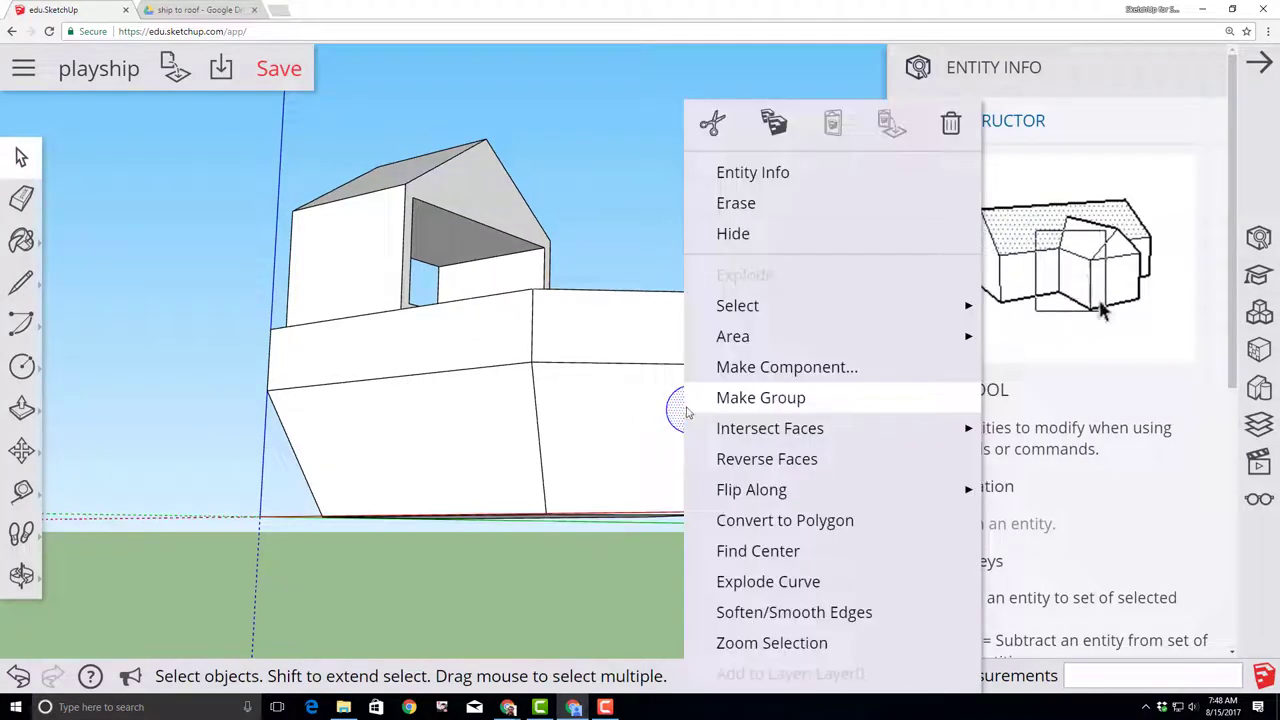
pyautogui.click(722, 368)
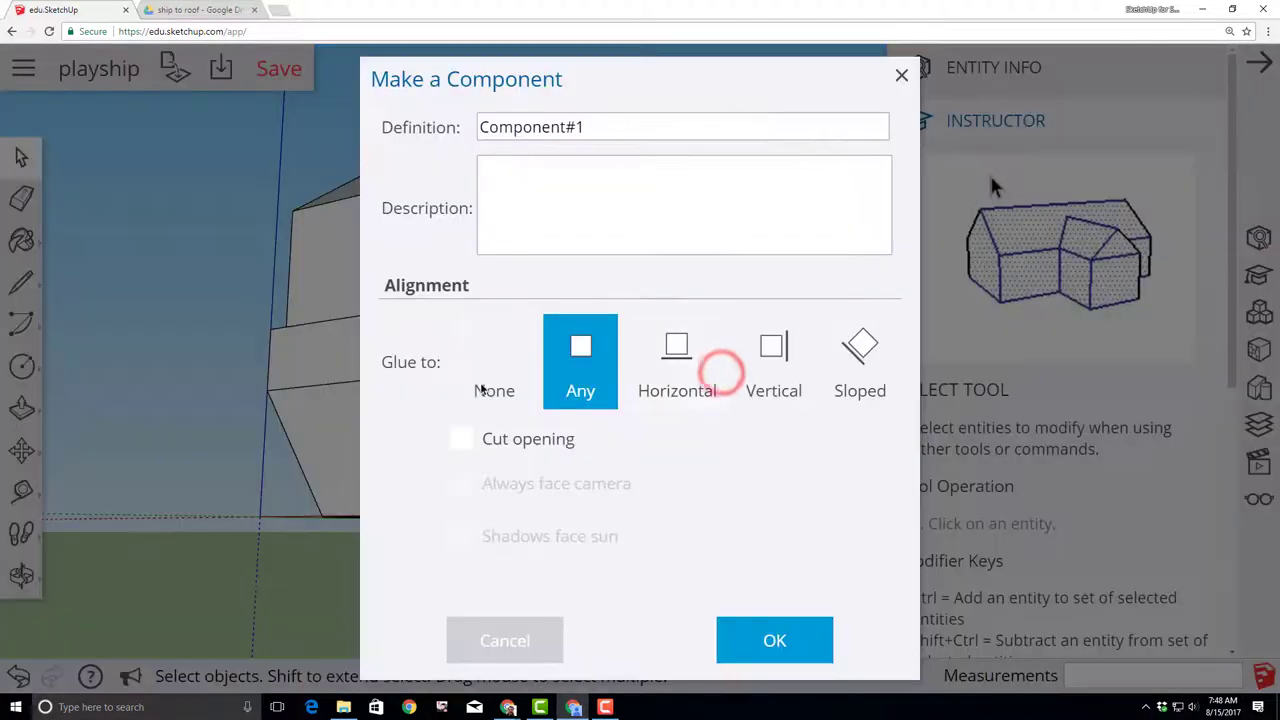
pyautogui.click(461, 438)
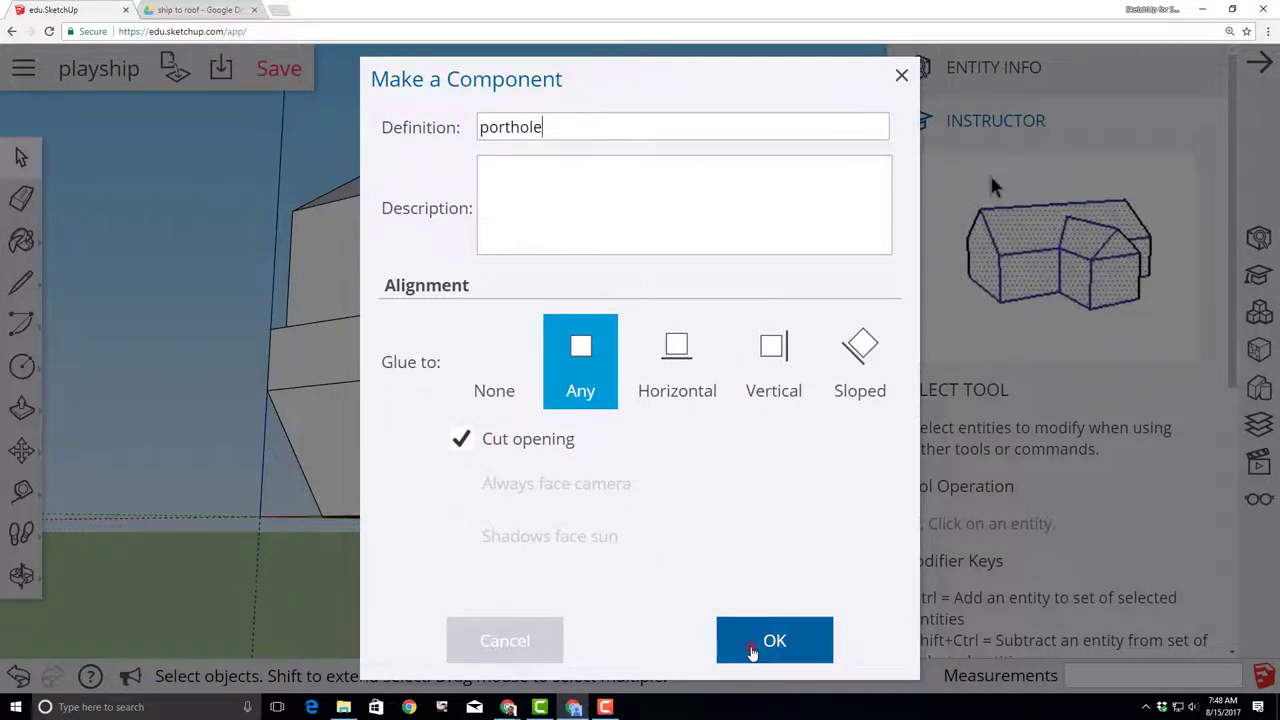
pyautogui.click(752, 642)
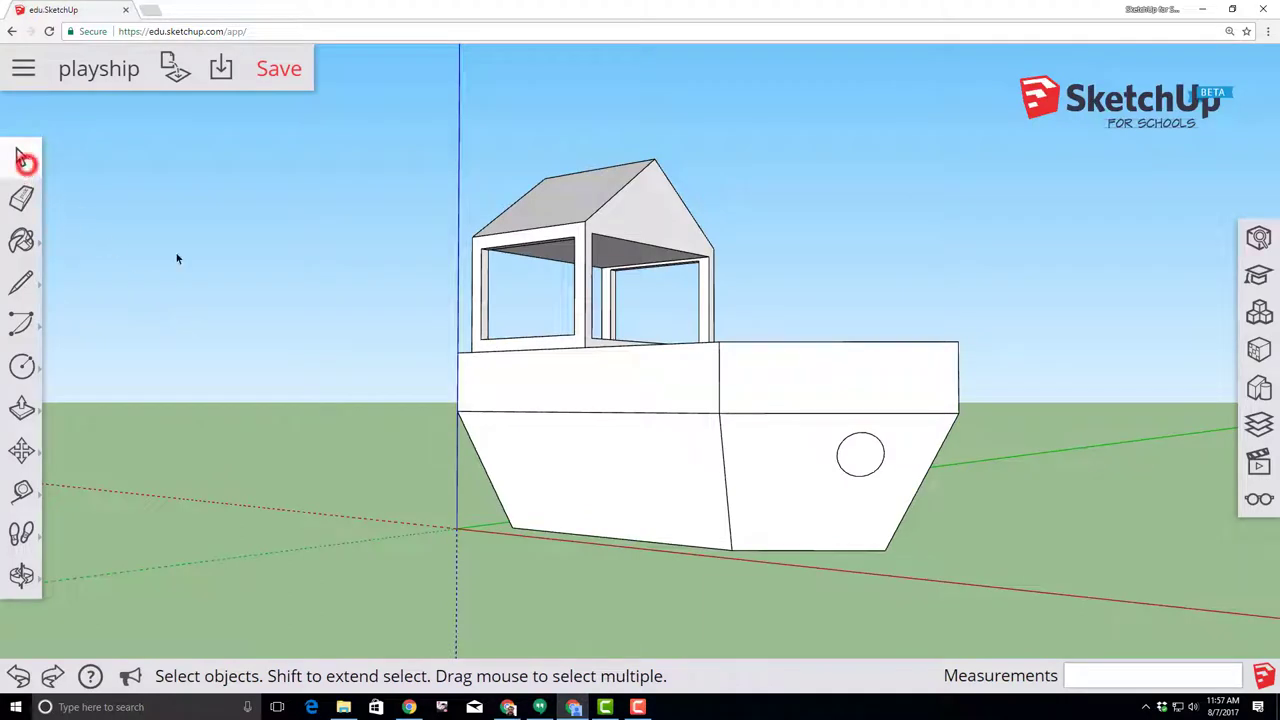
# Copy the porthole leftward along the hull to make the second and third portholes
pyautogui.click(846, 466)
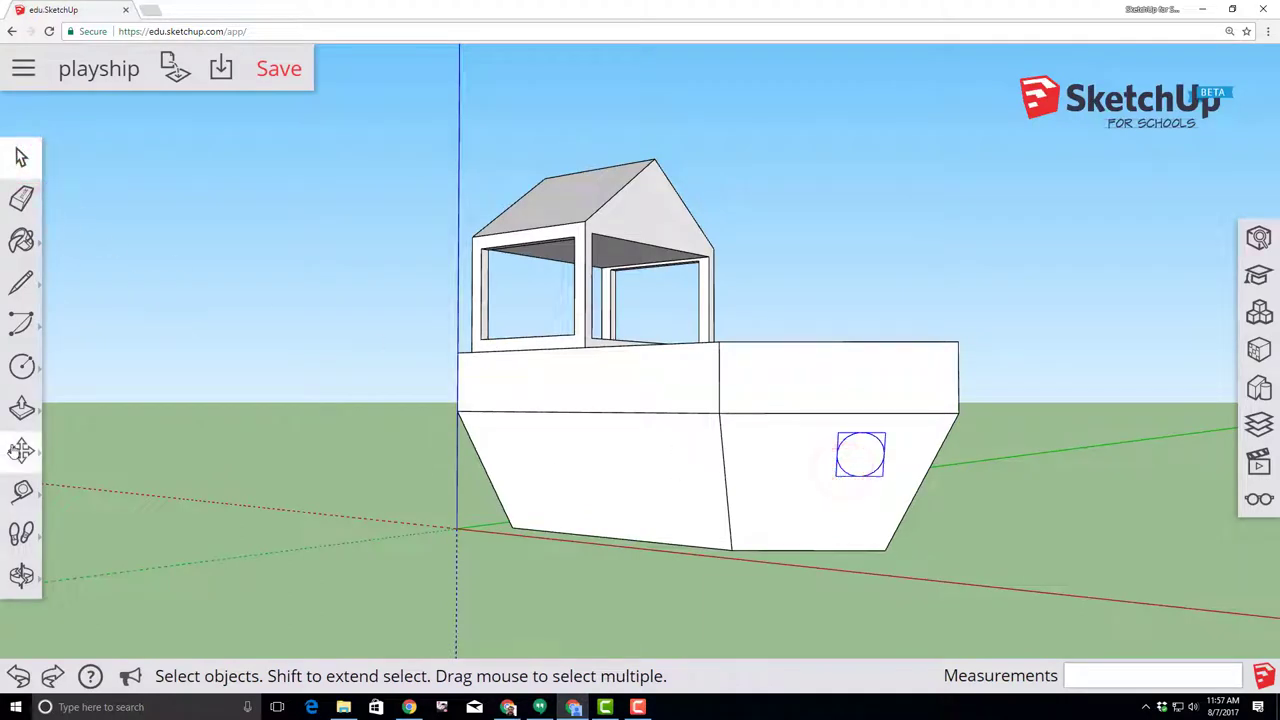
pyautogui.click(20, 452)
pyautogui.click(77, 397)
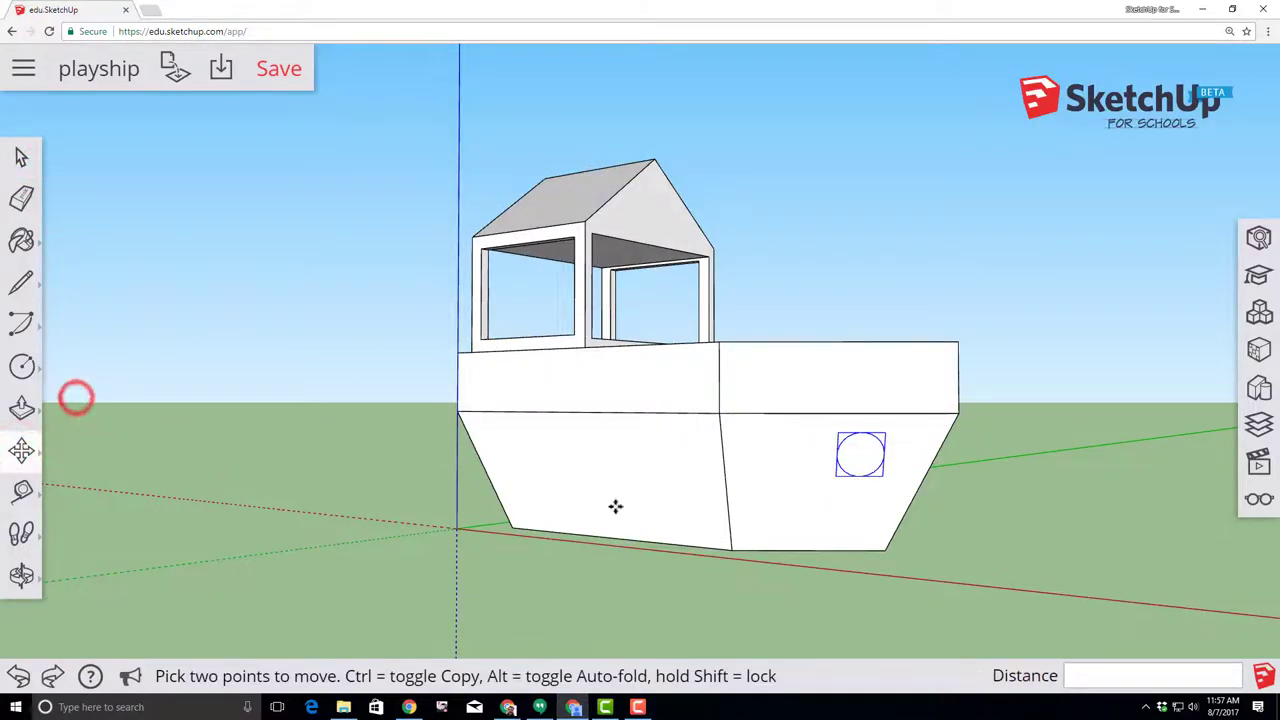
pyautogui.keyDown('ctrl'); pyautogui.click(860, 456); pyautogui.keyUp('ctrl')
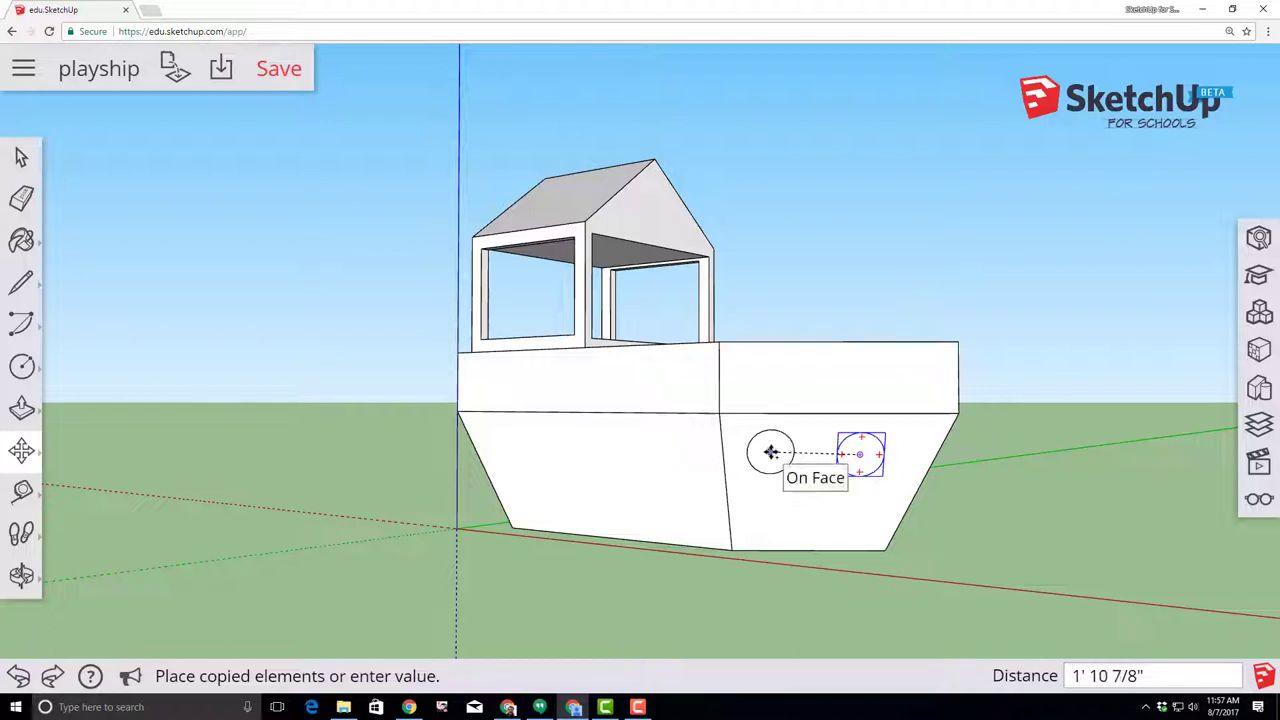
pyautogui.click(770, 452)
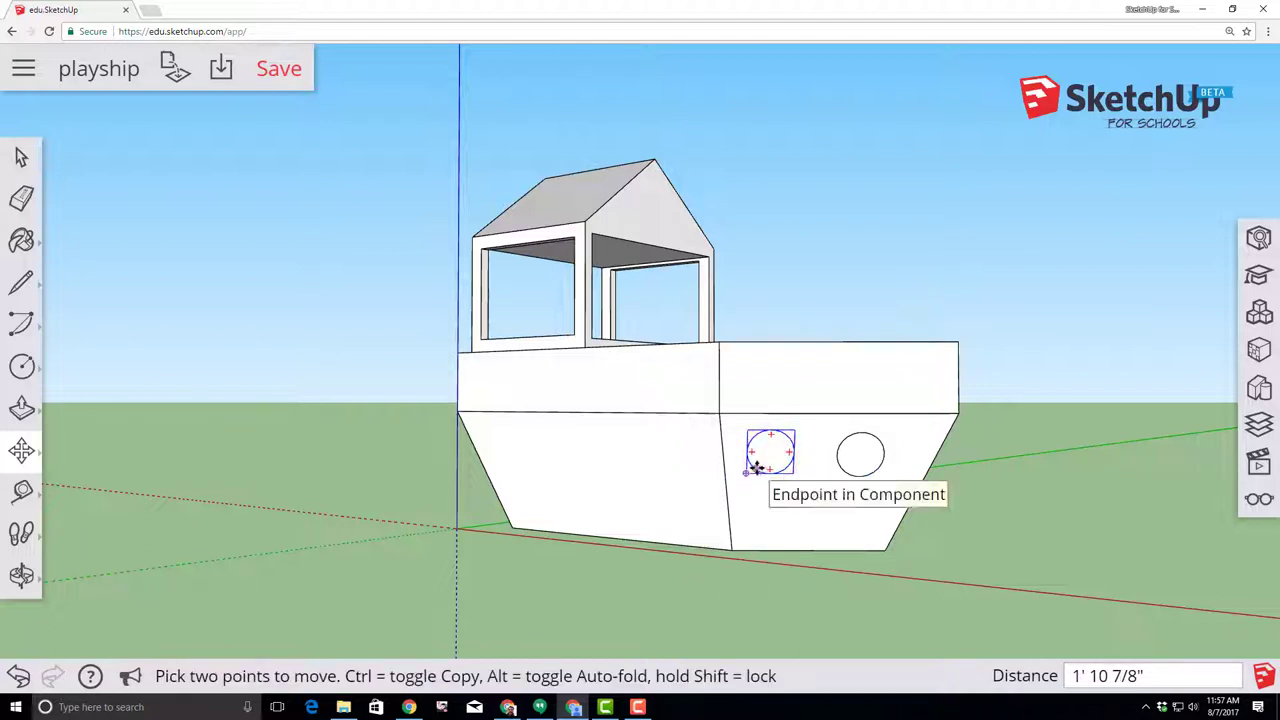
pyautogui.press('ctrl')
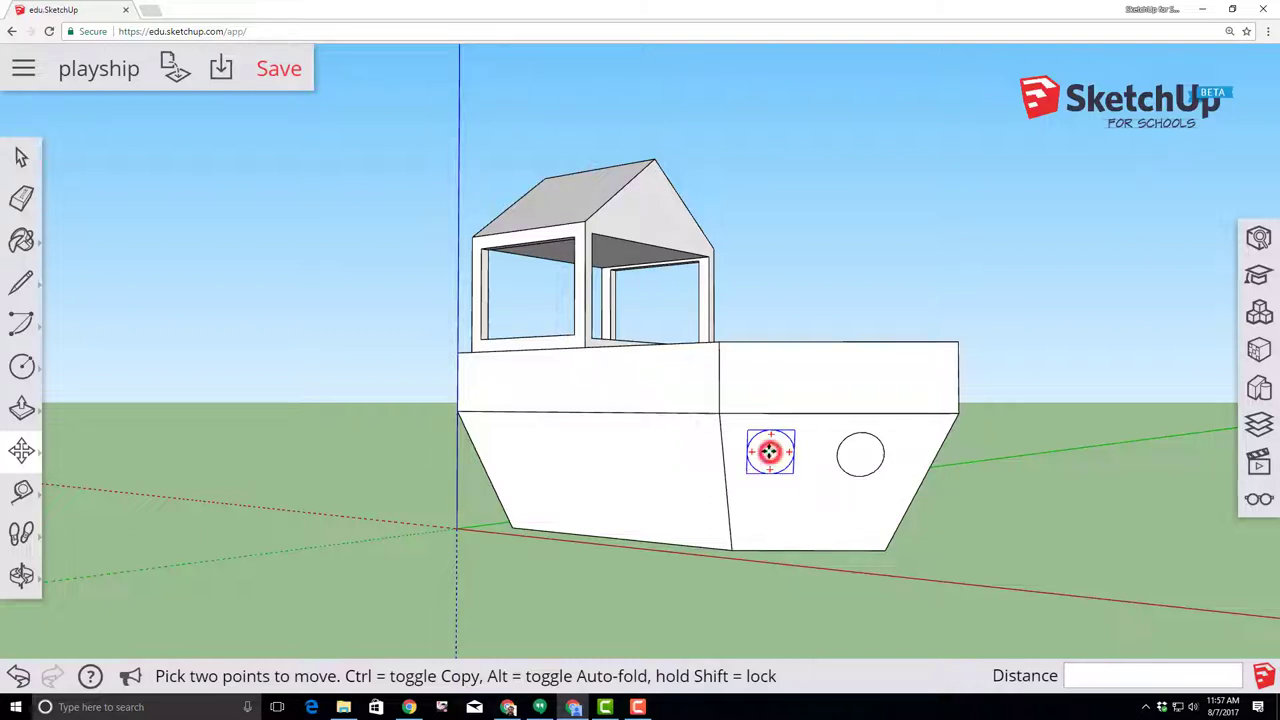
pyautogui.click(769, 451)
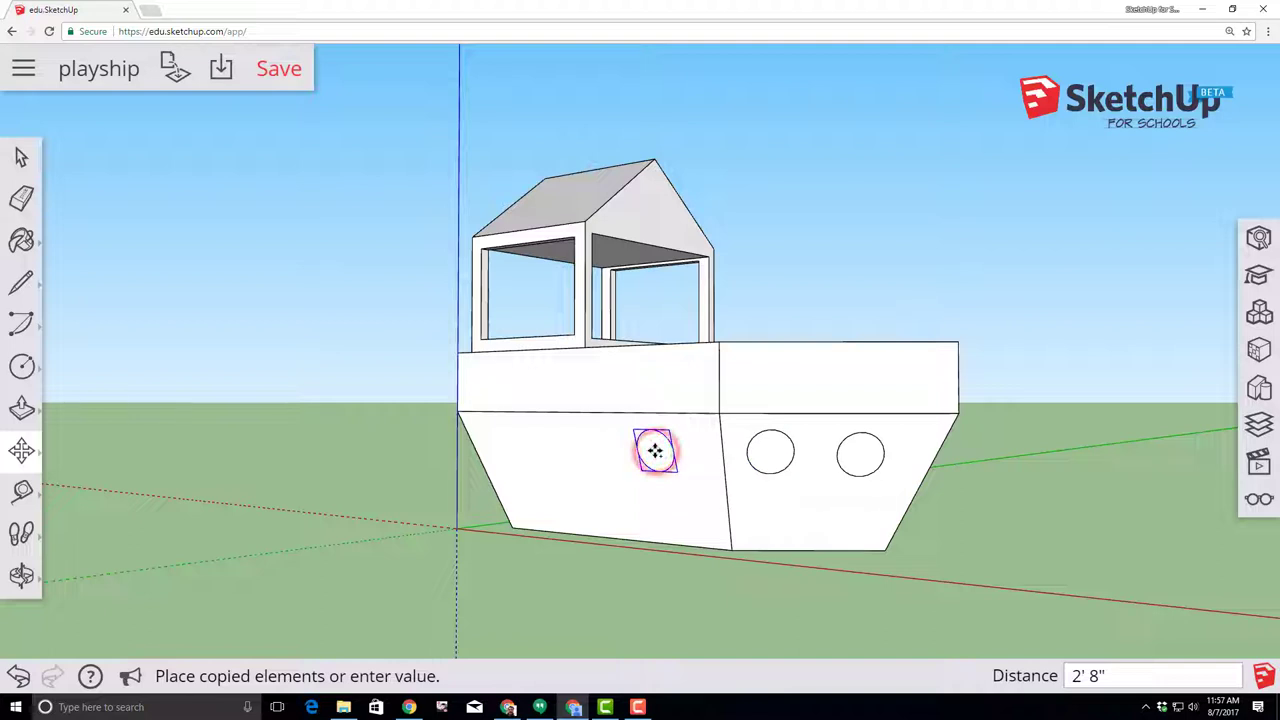
pyautogui.click(655, 451)
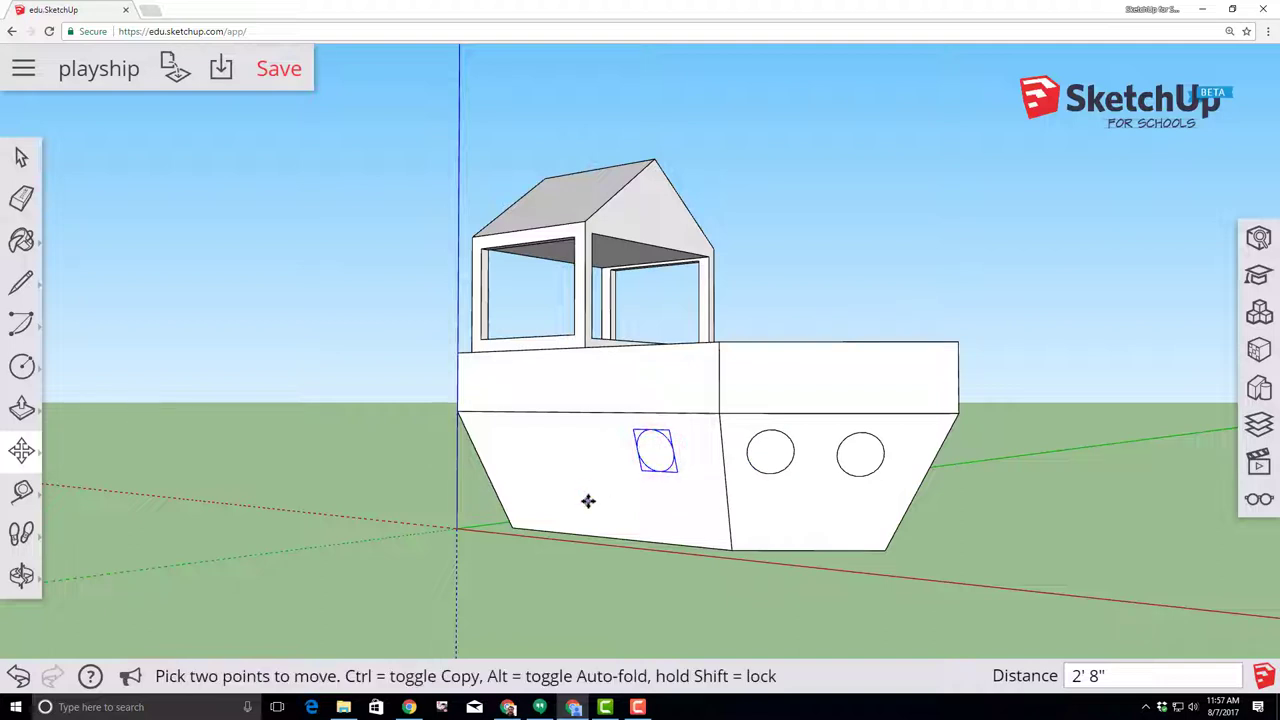
# Copy two more portholes further left, ending near the hull's left end
pyautogui.click(654, 450)
pyautogui.press('ctrl')
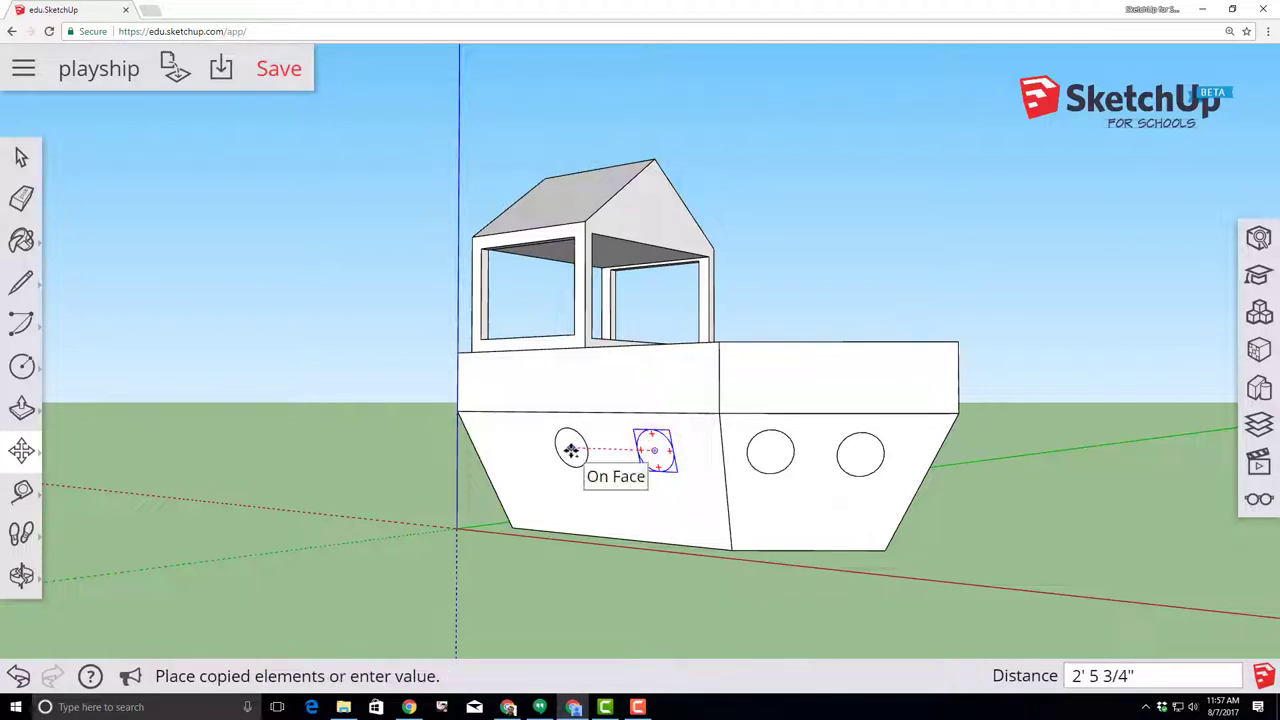
pyautogui.click(570, 450)
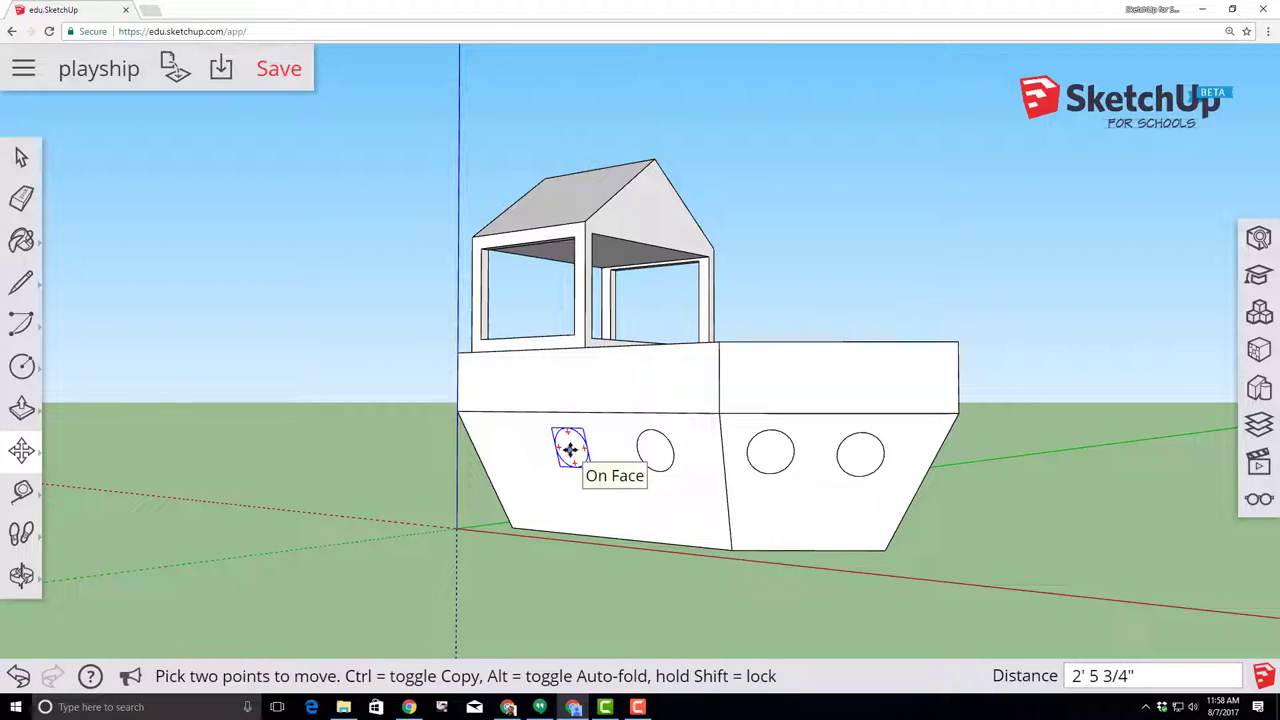
pyautogui.press('ctrl')
pyautogui.click(570, 450)
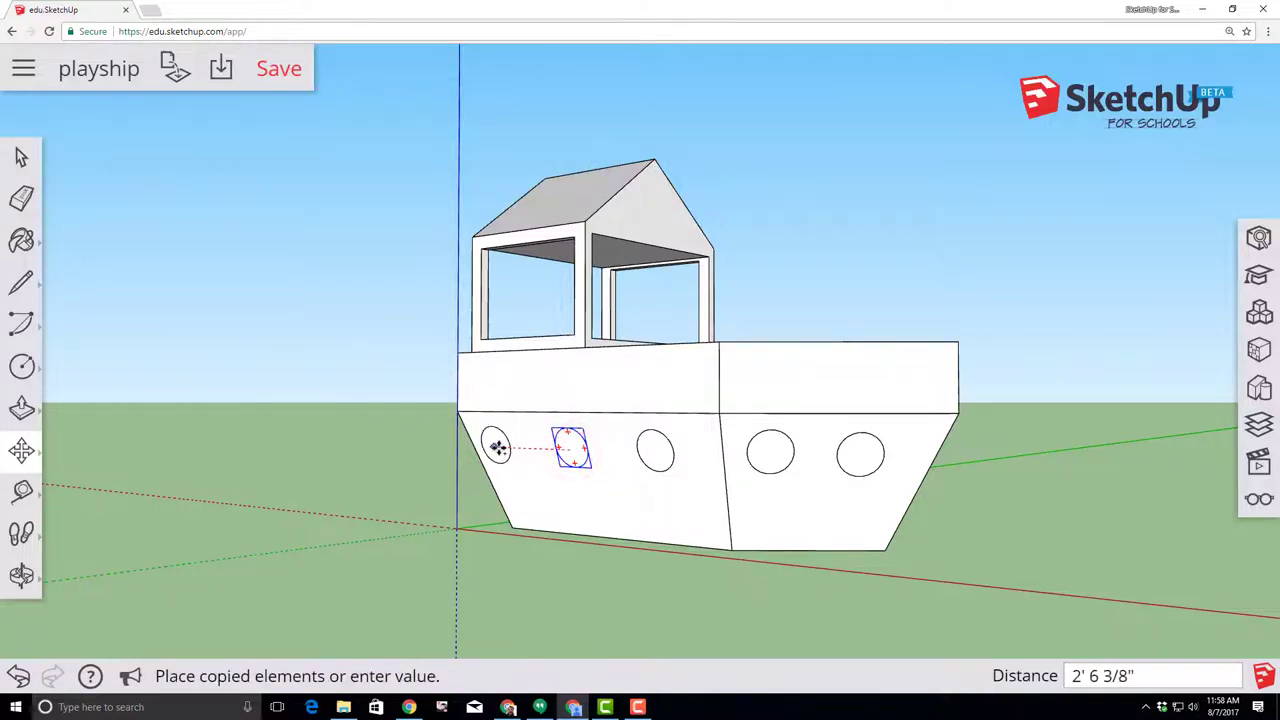
pyautogui.click(501, 446)
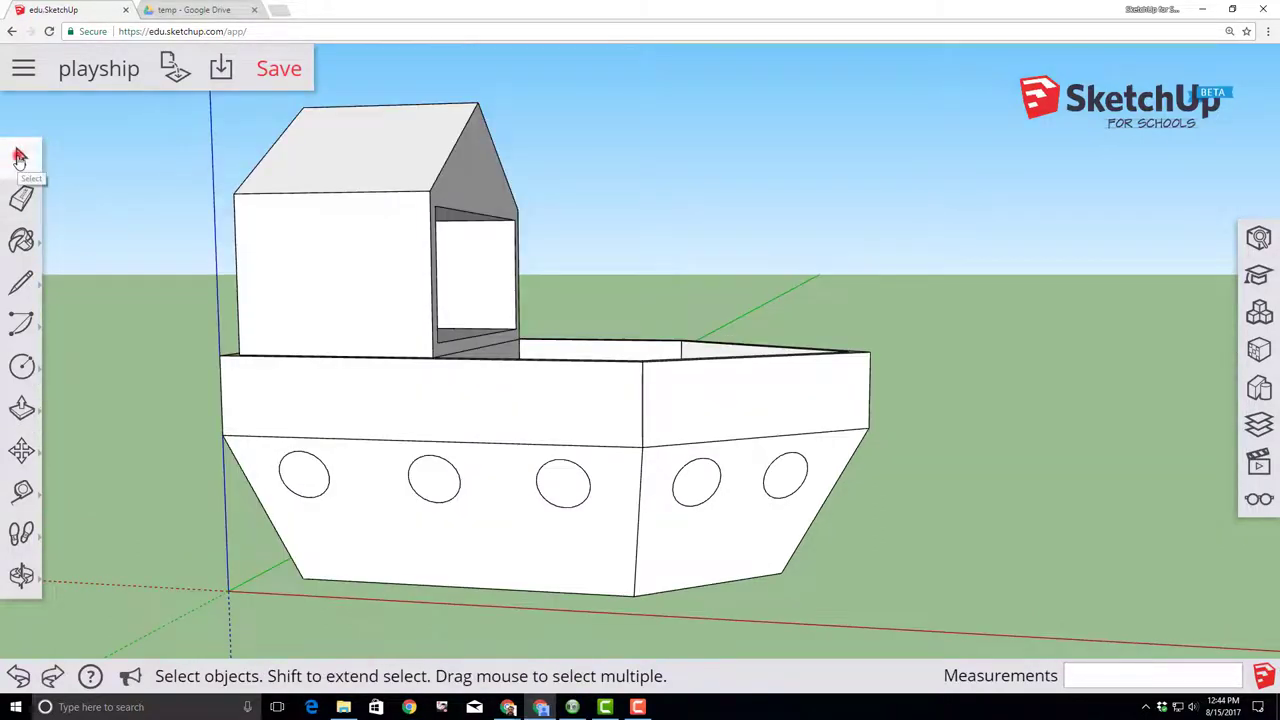
# Inside the porthole component, offset the circle 1 inch inward to form an inner ring
pyautogui.click(19, 157)
pyautogui.doubleClick(300, 481)
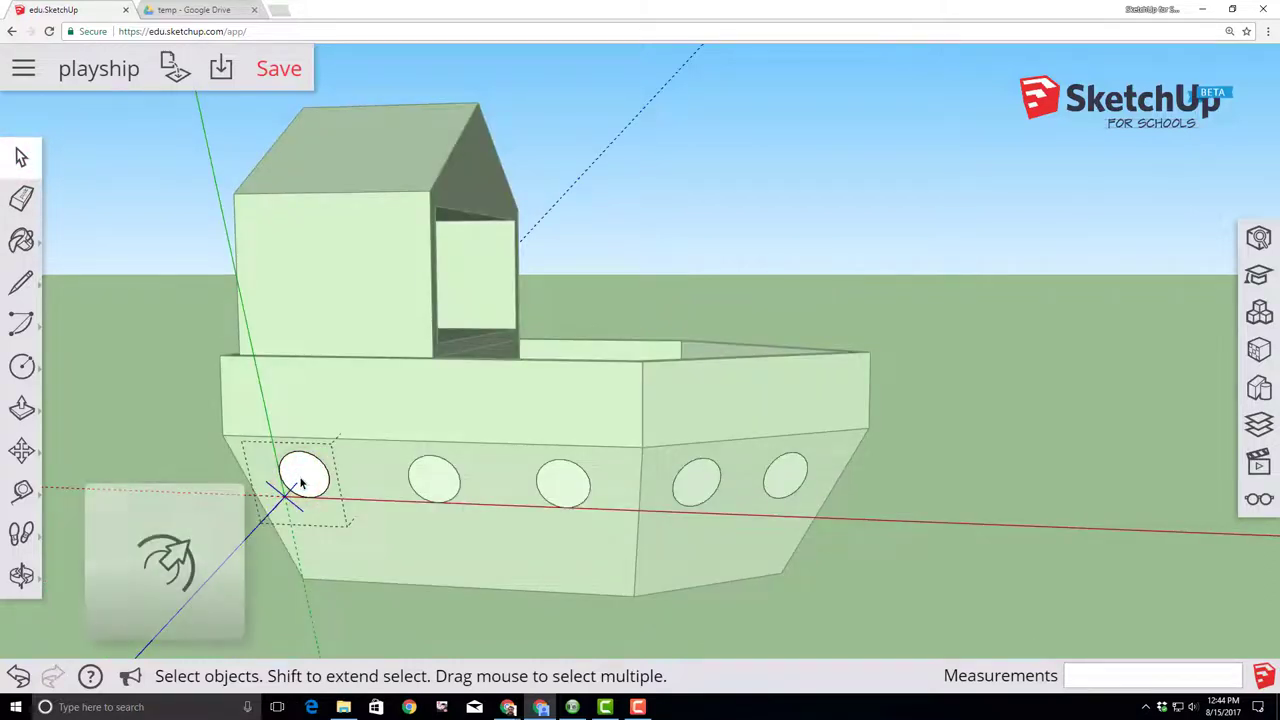
pyautogui.click(24, 408)
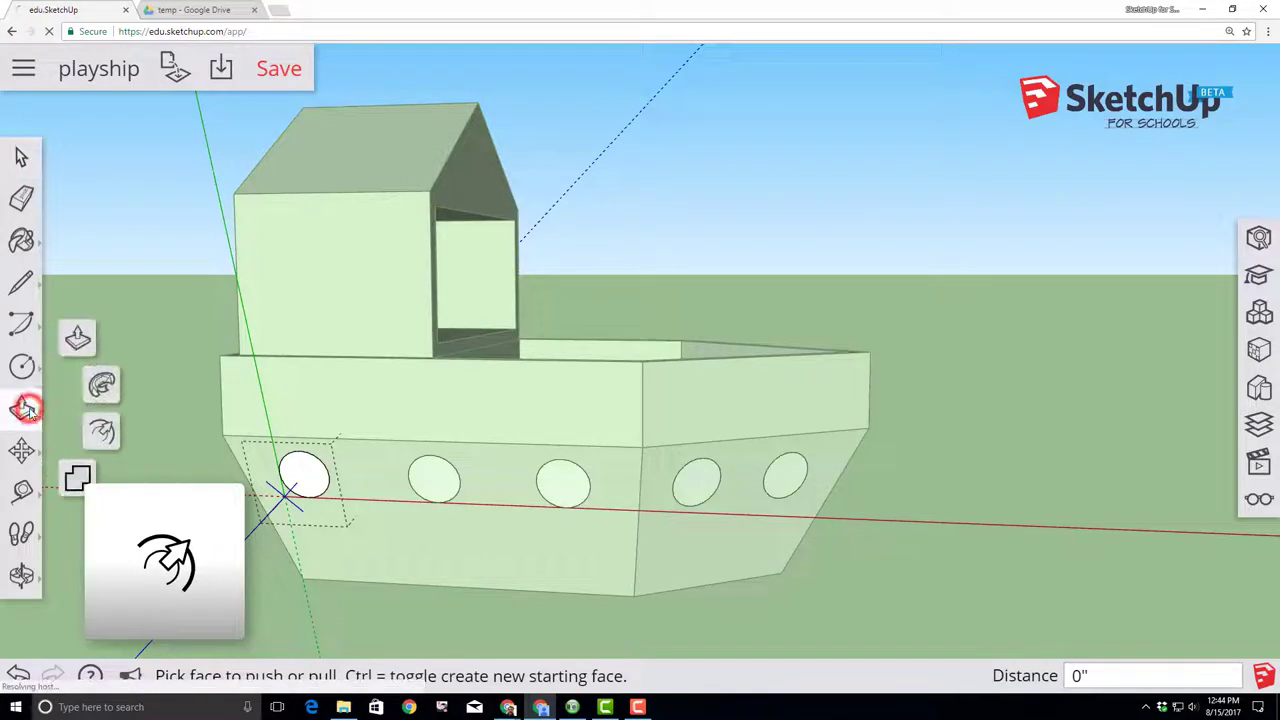
pyautogui.click(105, 436)
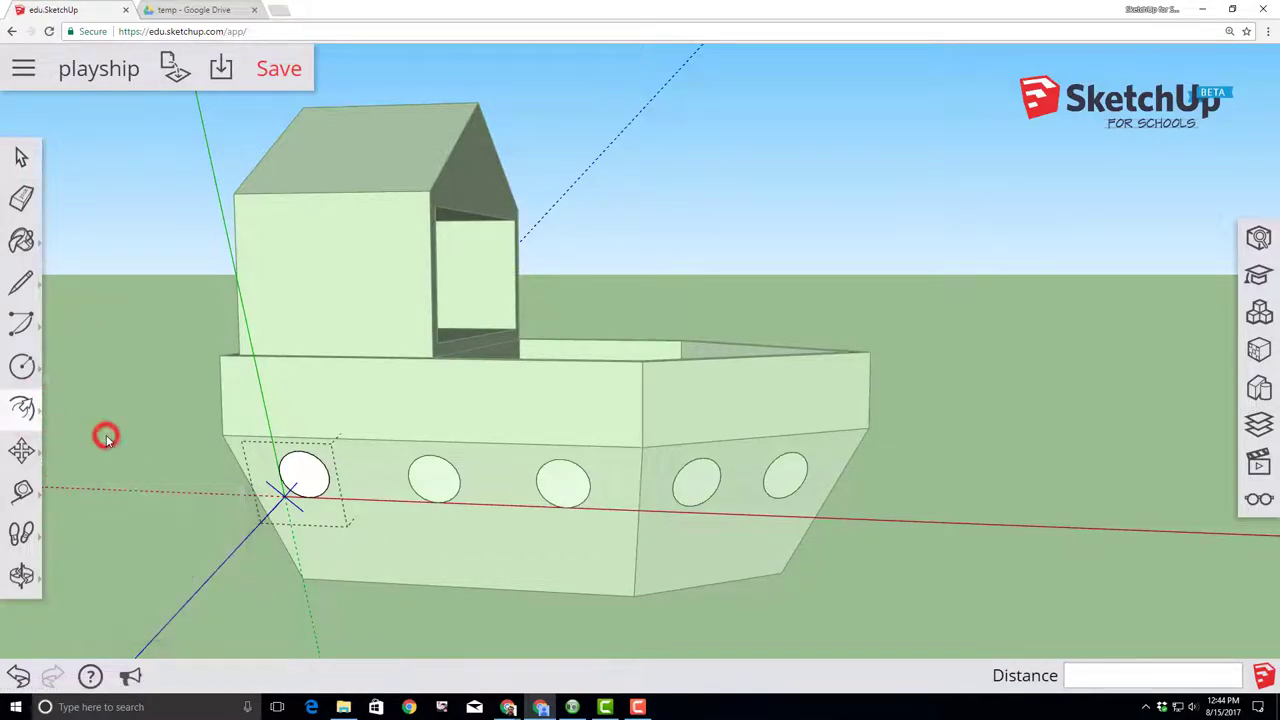
pyautogui.click(296, 462)
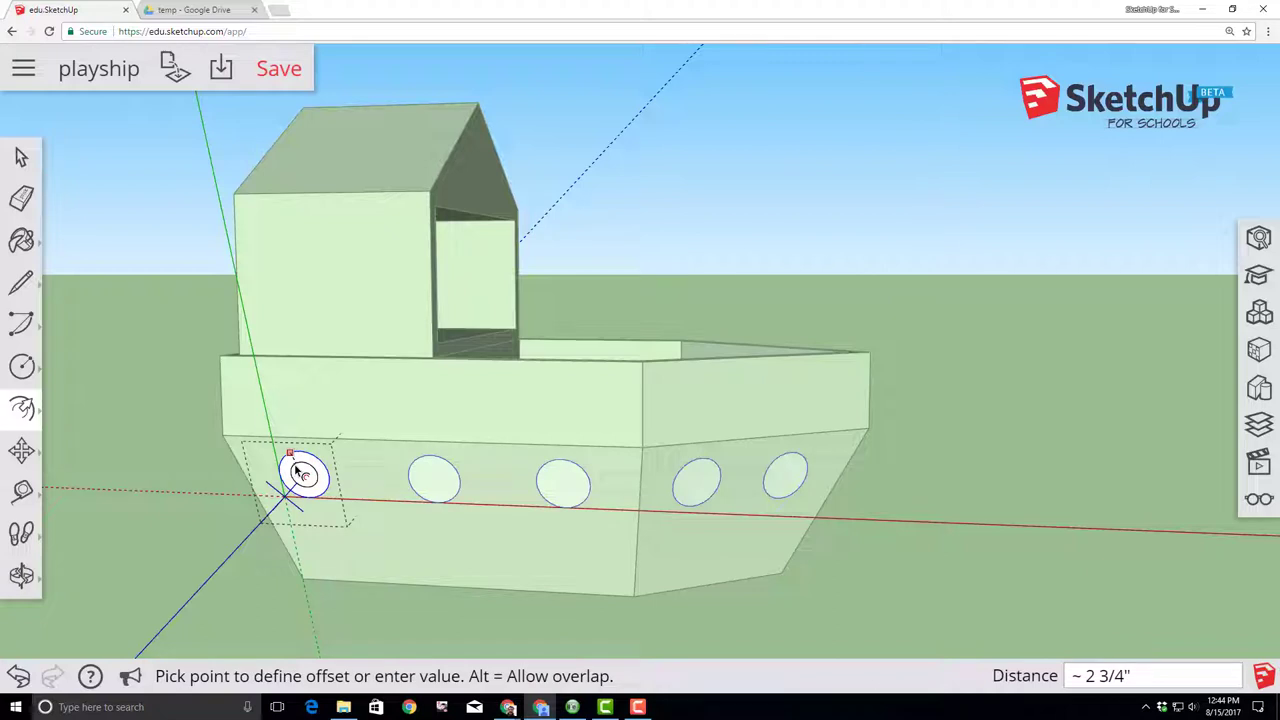
pyautogui.write('1')
pyautogui.press('Return')
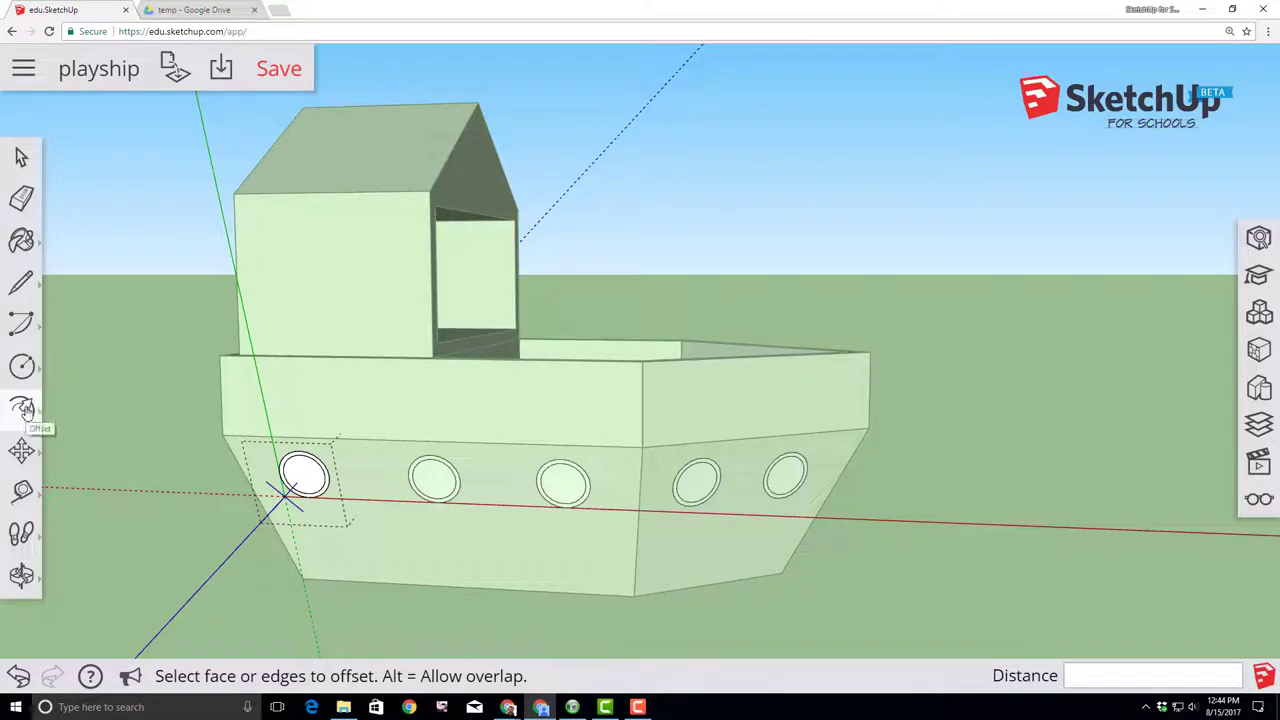
# Push the inner porthole face 2 inches into the hull, then fine-tune its final depth
pyautogui.click(24, 408)
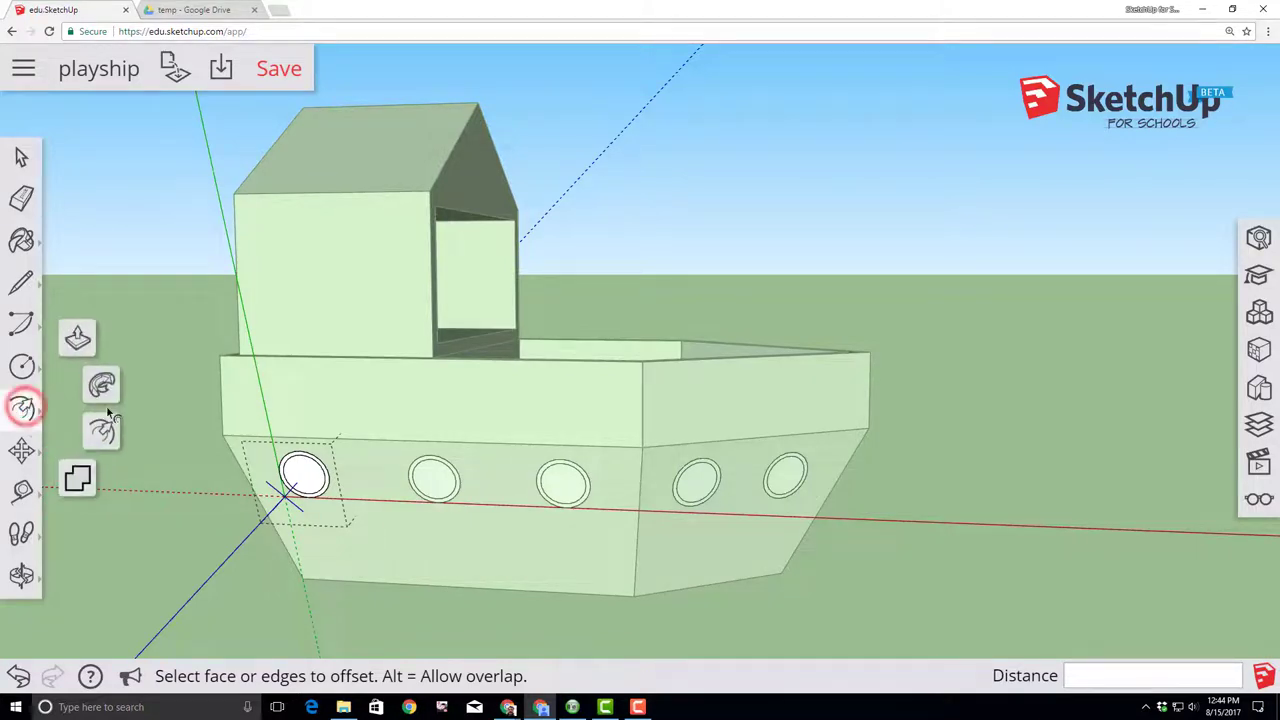
pyautogui.click(78, 342)
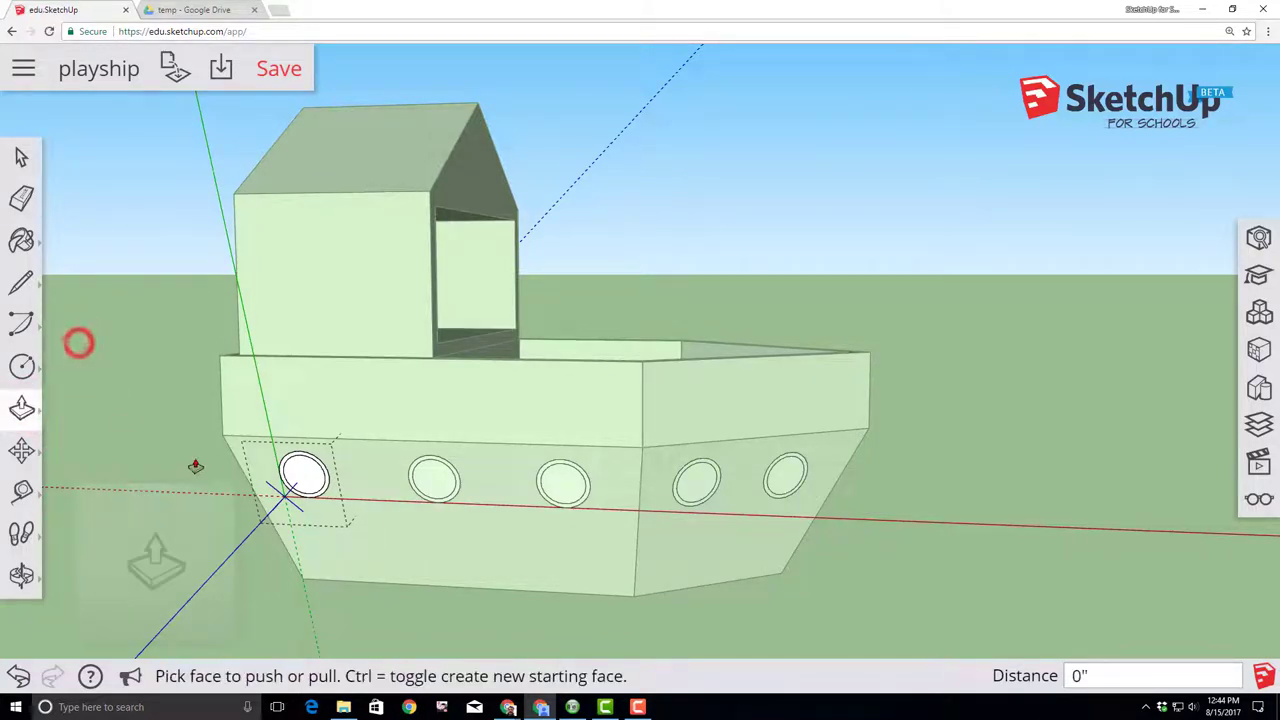
pyautogui.moveTo(284, 468); pyautogui.dragTo(262, 480)
pyautogui.write('2')
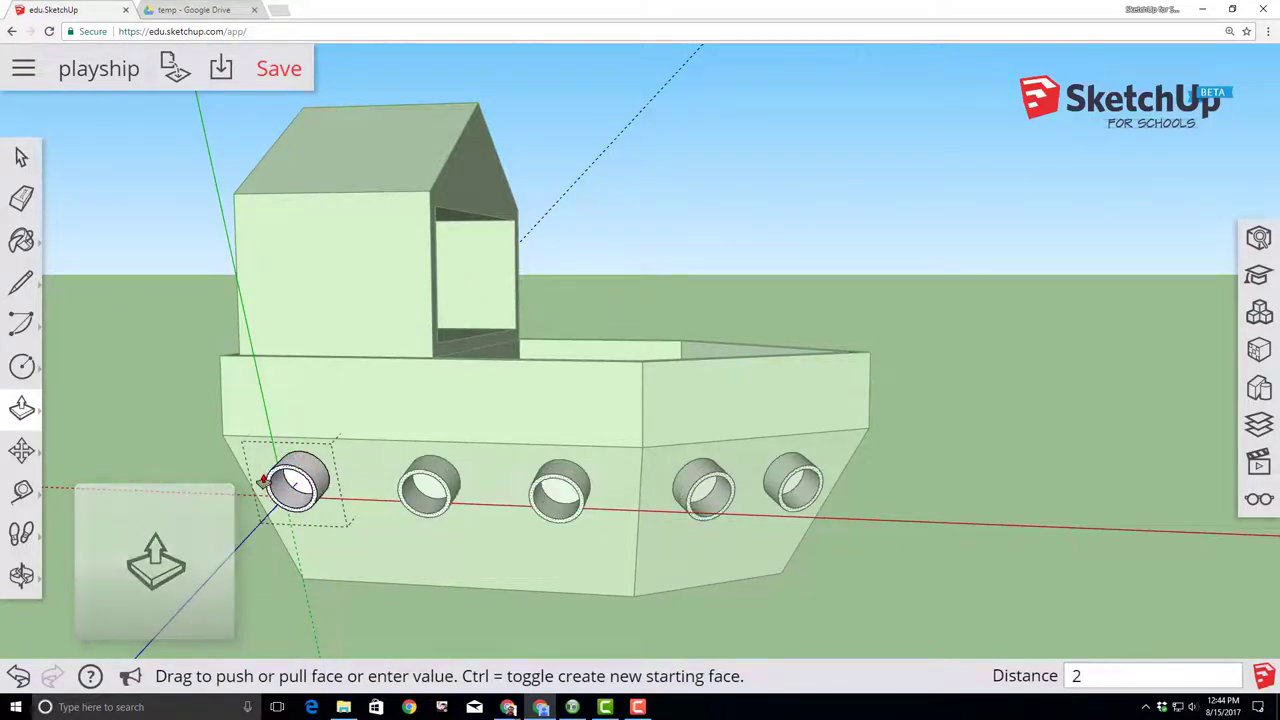
pyautogui.press('Return')
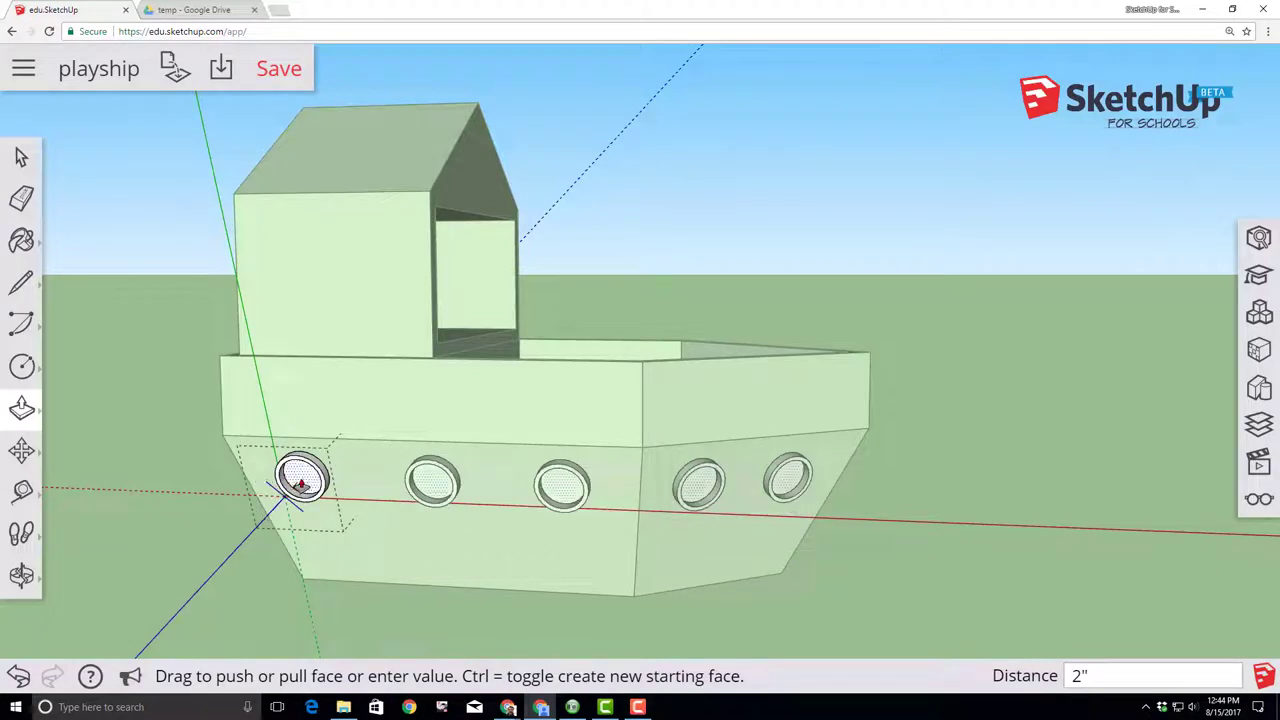
pyautogui.moveTo(301, 484); pyautogui.dragTo(297, 490)
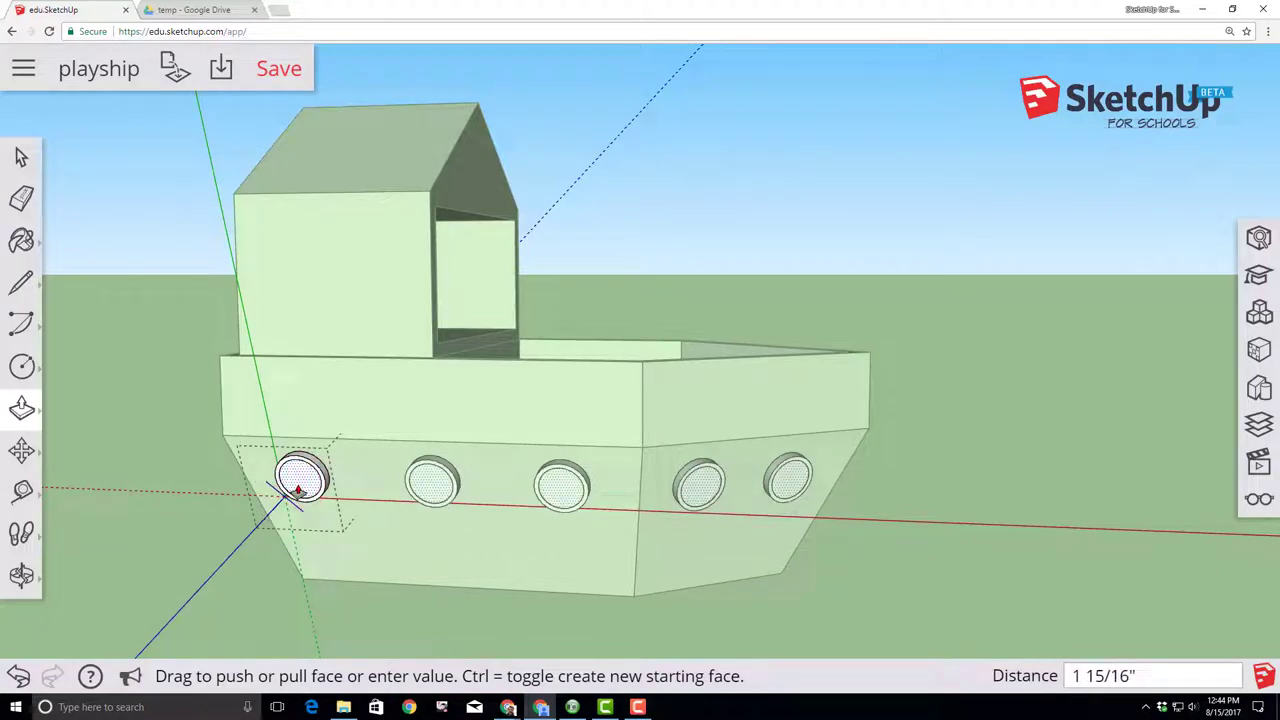
pyautogui.click(297, 488)
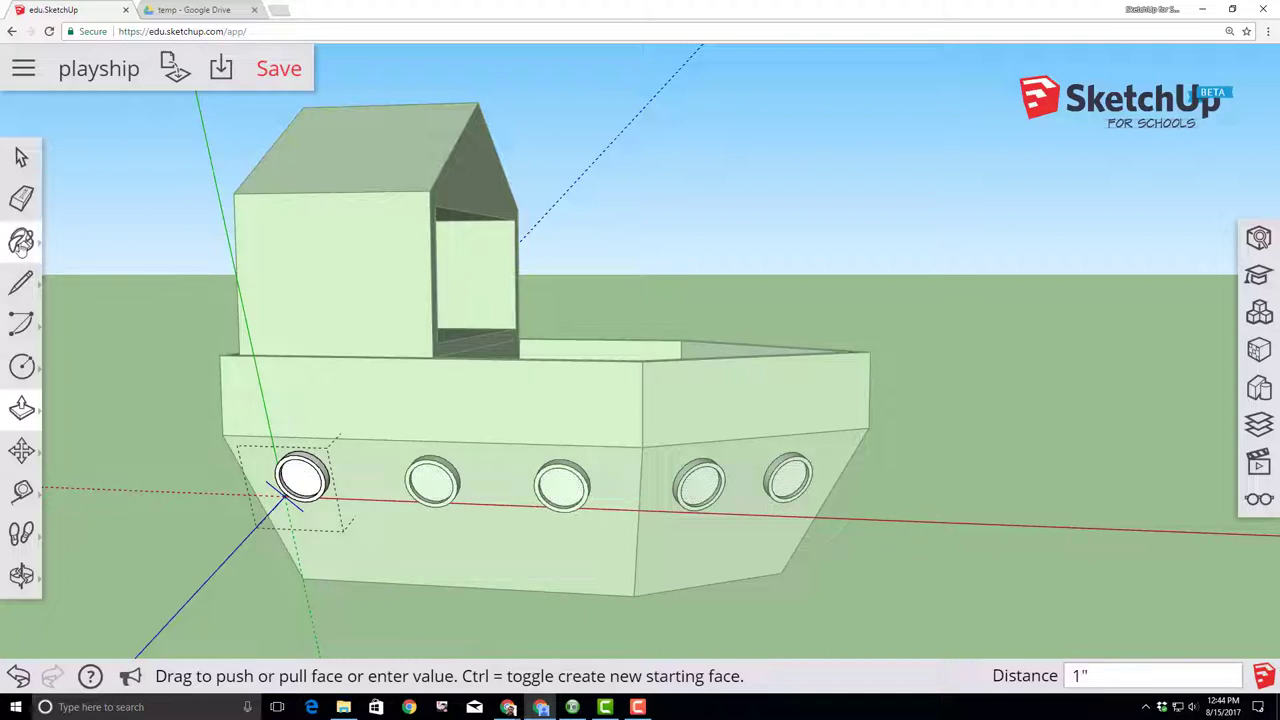
# Paint the porthole panes with light-blue glass from Glass and Mirrors
pyautogui.click(22, 243)
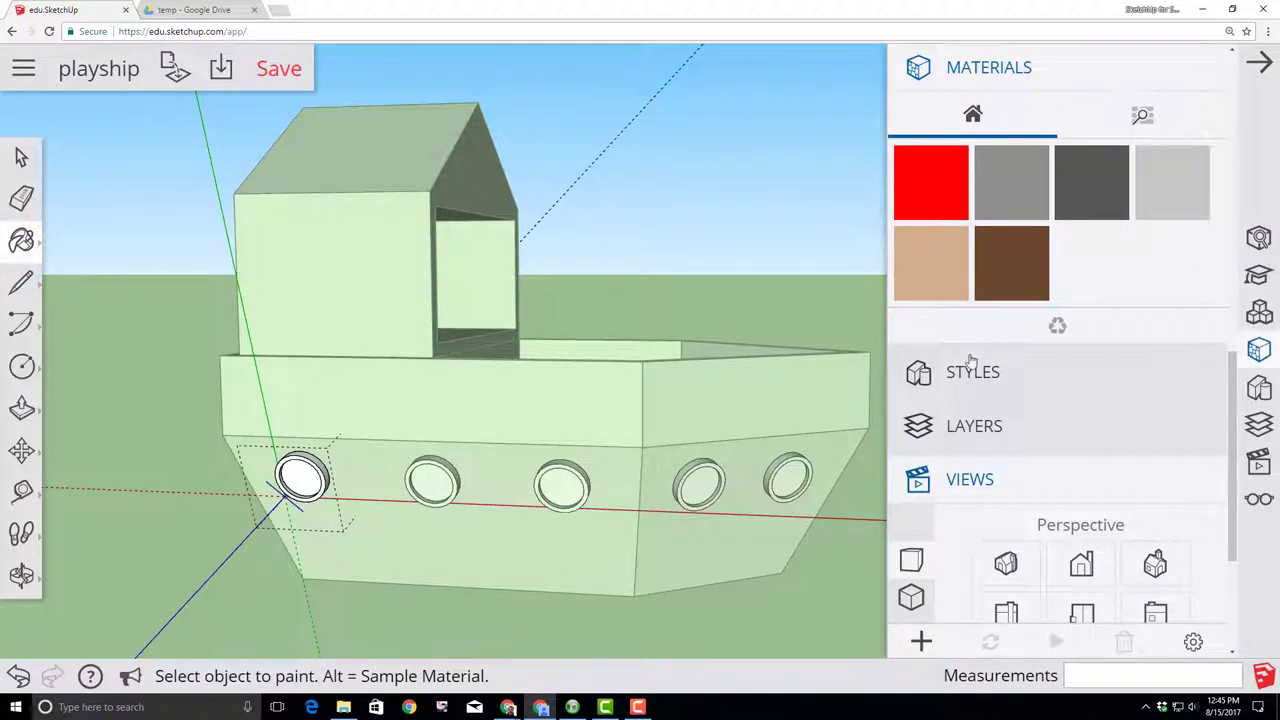
pyautogui.scroll(-1, 1060, 300)
pyautogui.scroll(3, 1074, 283)
pyautogui.click(1076, 288)
pyautogui.scroll(-3, 1069, 309)
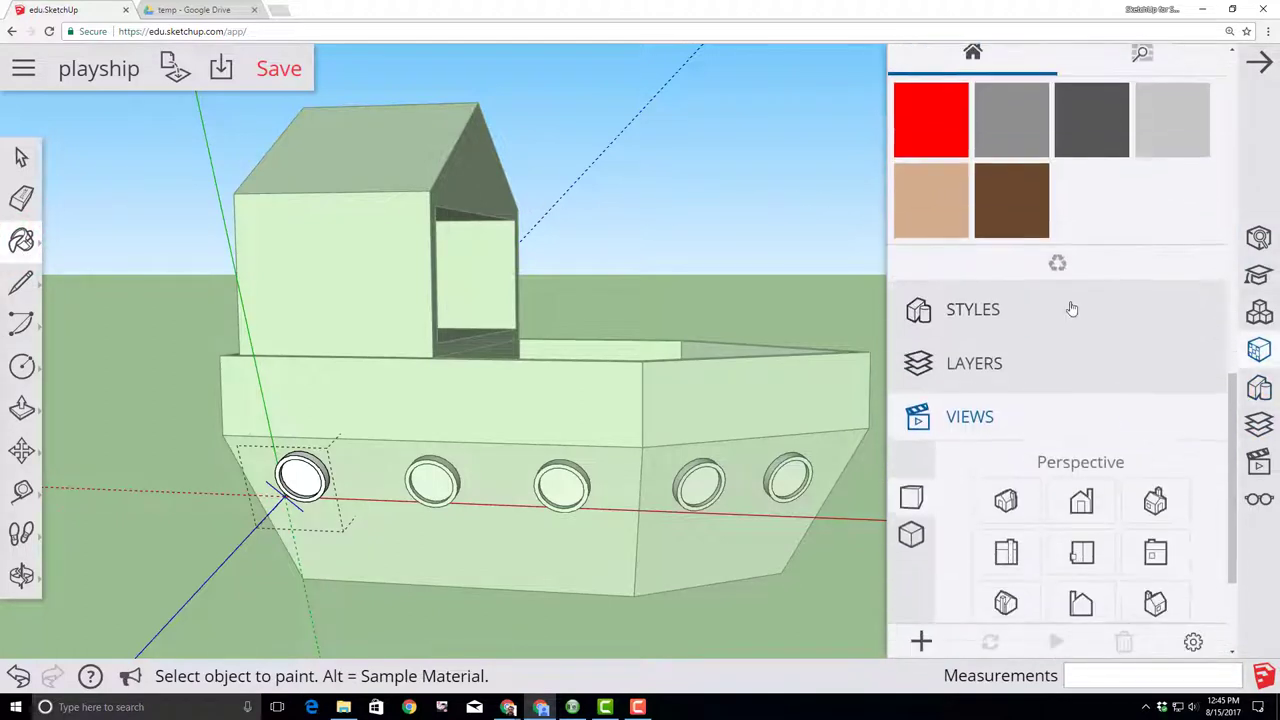
pyautogui.scroll(3, 1069, 309)
pyautogui.click(1147, 247)
pyautogui.scroll(-2, 1028, 378)
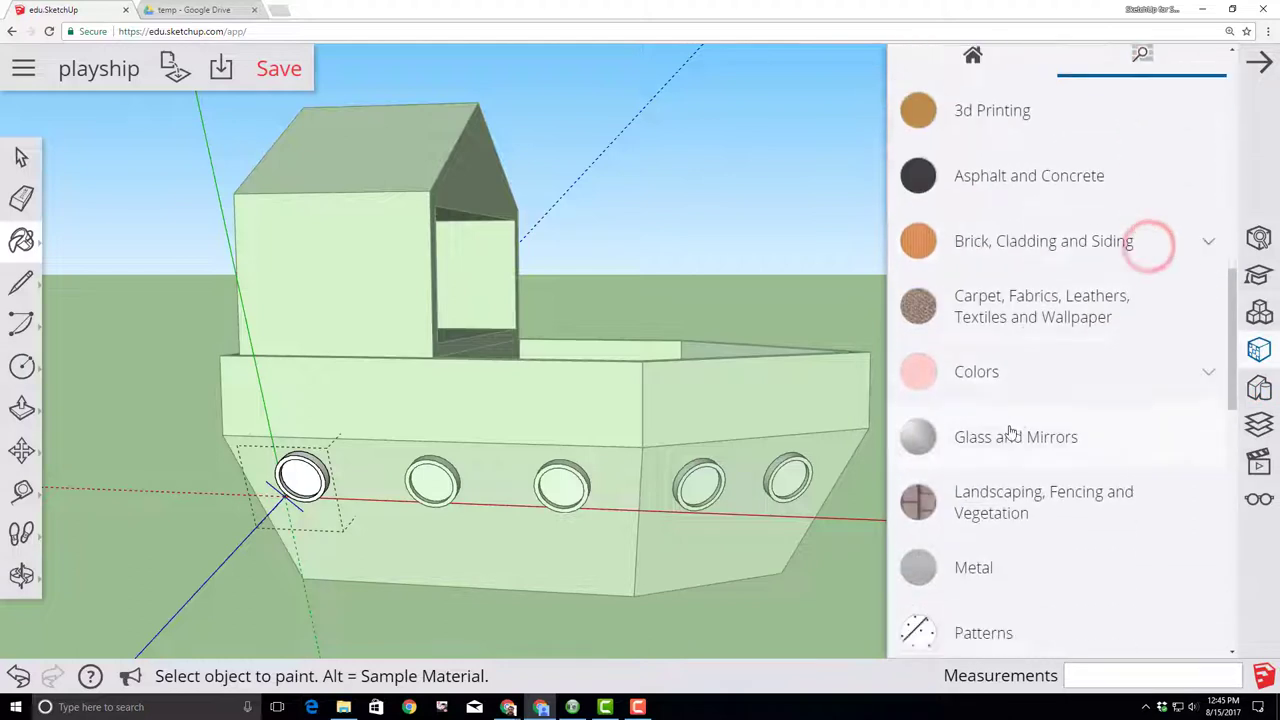
pyautogui.click(1000, 429)
pyautogui.scroll(-1, 1110, 452)
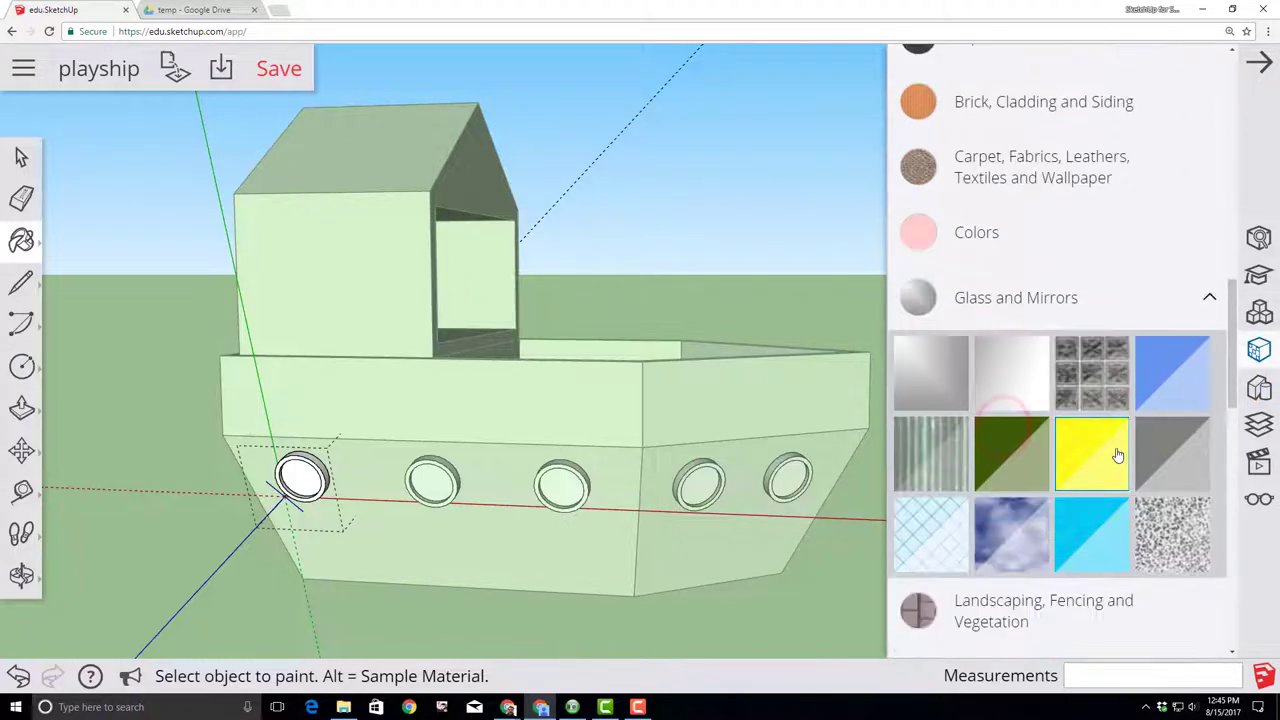
pyautogui.click(1079, 530)
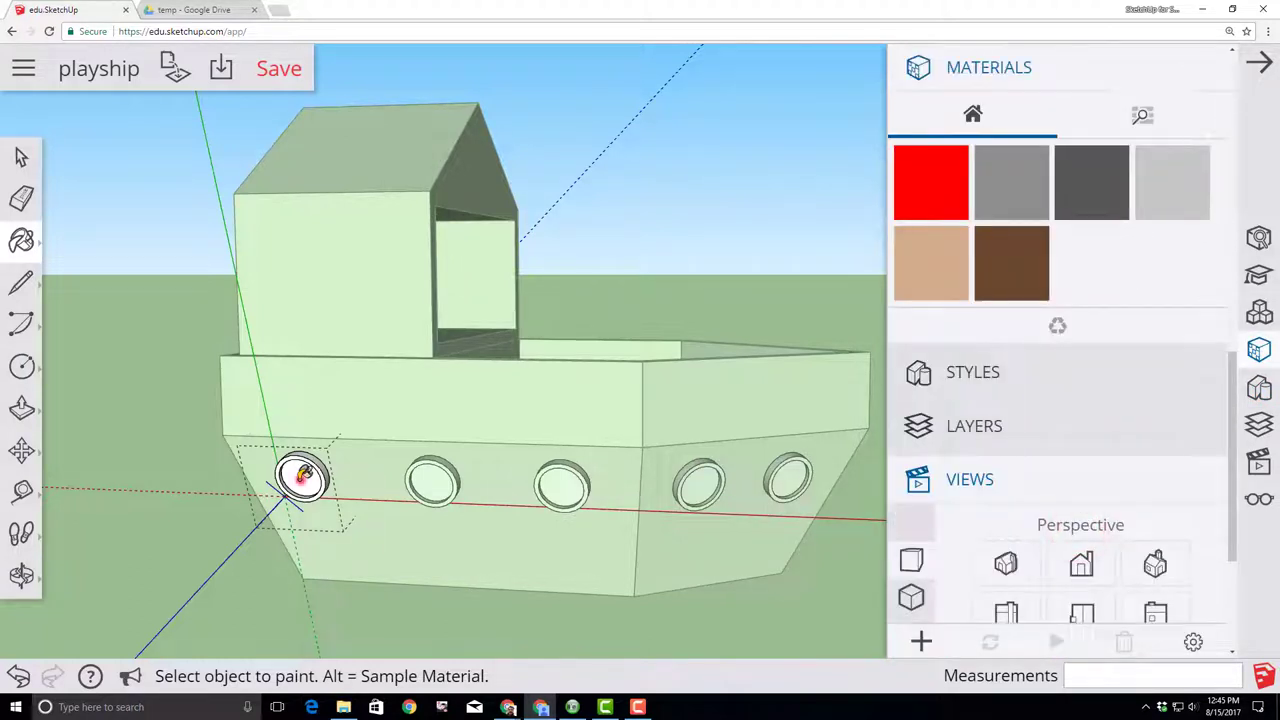
pyautogui.click(303, 476)
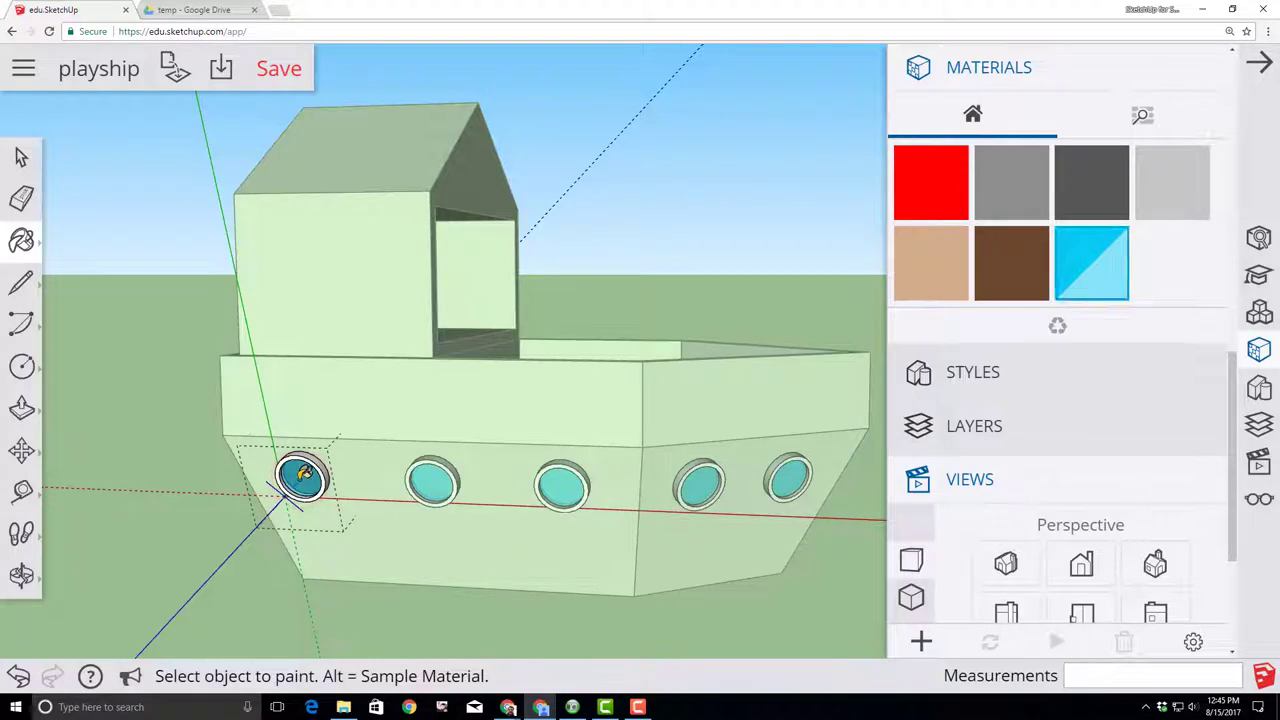
# Paint the porthole rims grey using a swatch from the Colors category
pyautogui.click(1143, 115)
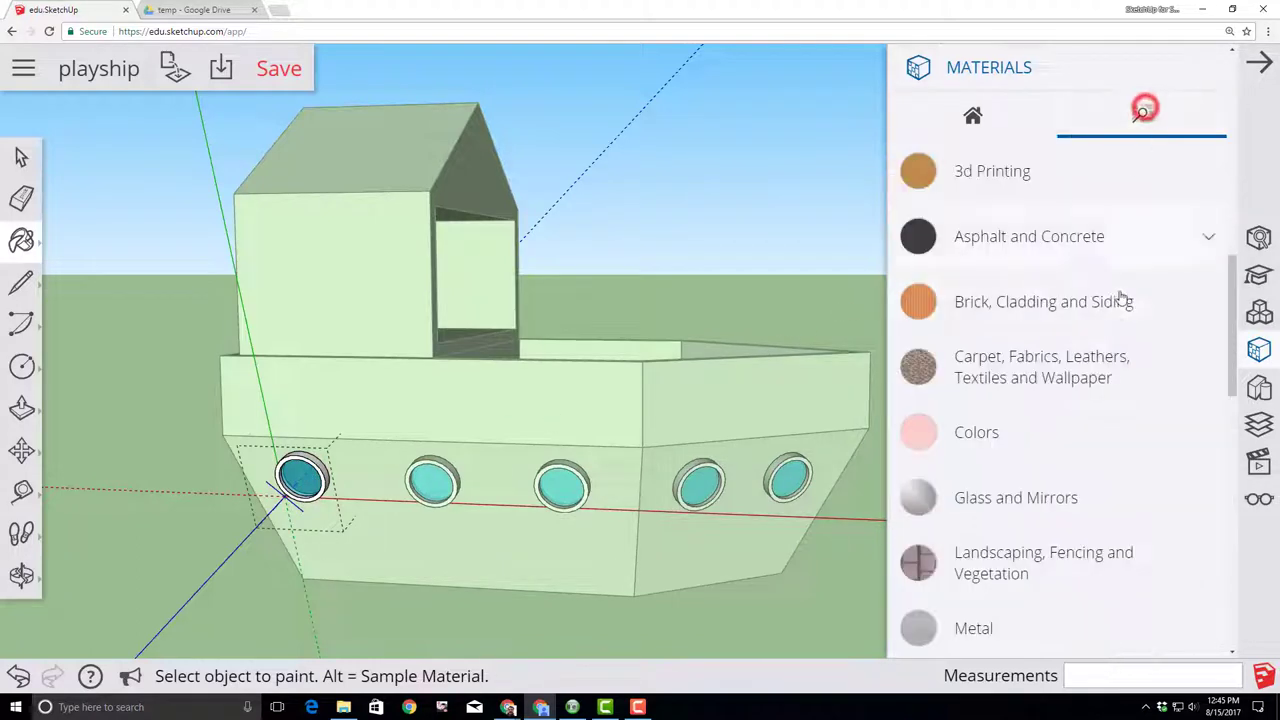
pyautogui.click(985, 428)
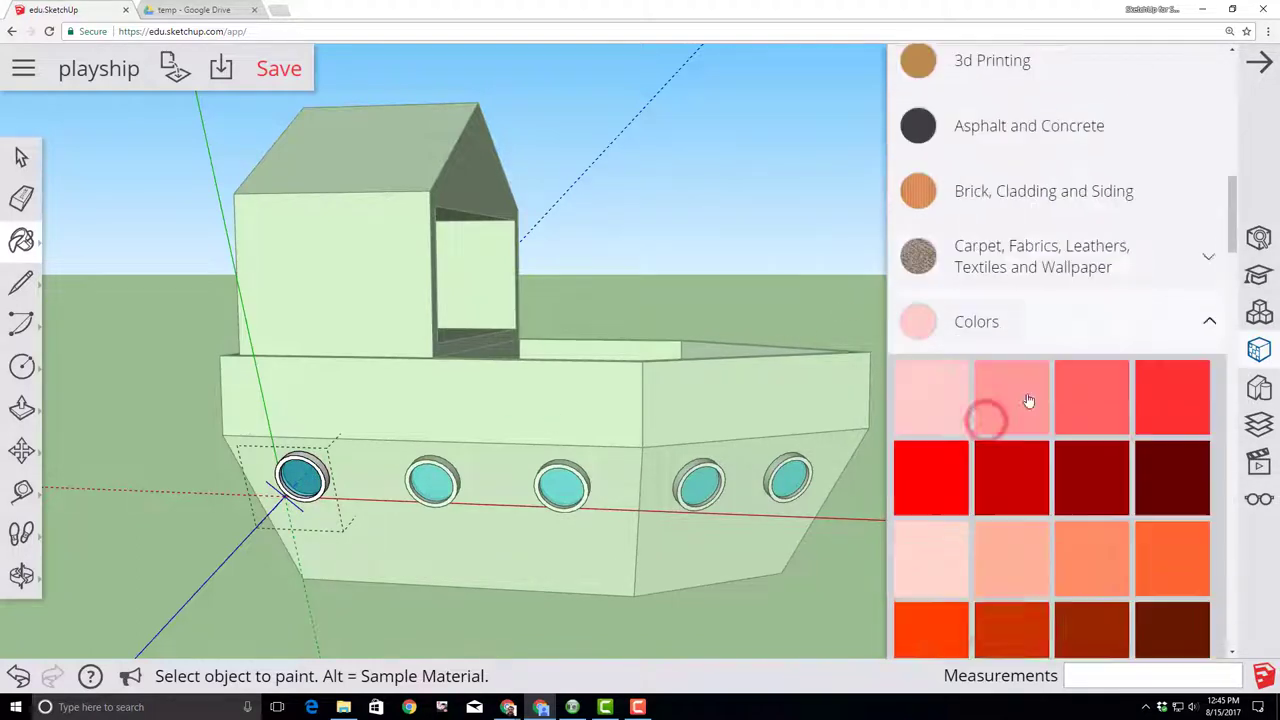
pyautogui.scroll(-15, 1034, 391)
pyautogui.scroll(-6, 1035, 388)
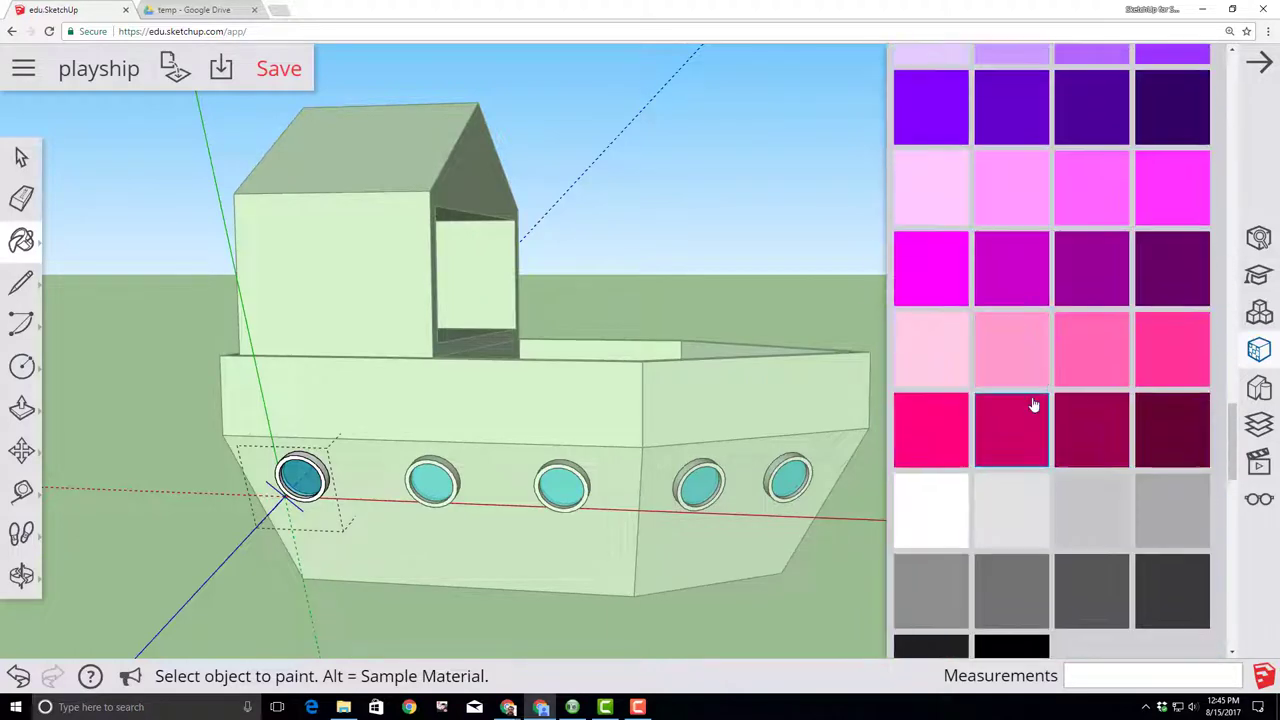
pyautogui.click(948, 406)
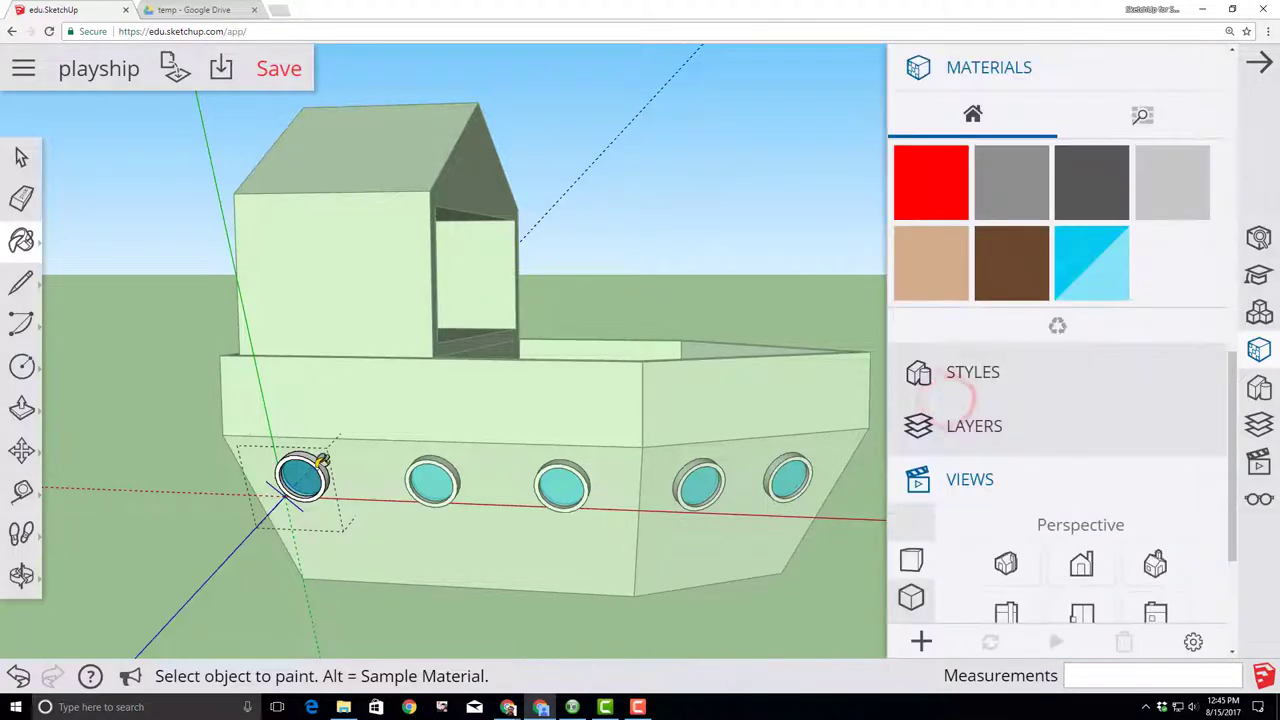
pyautogui.click(318, 467)
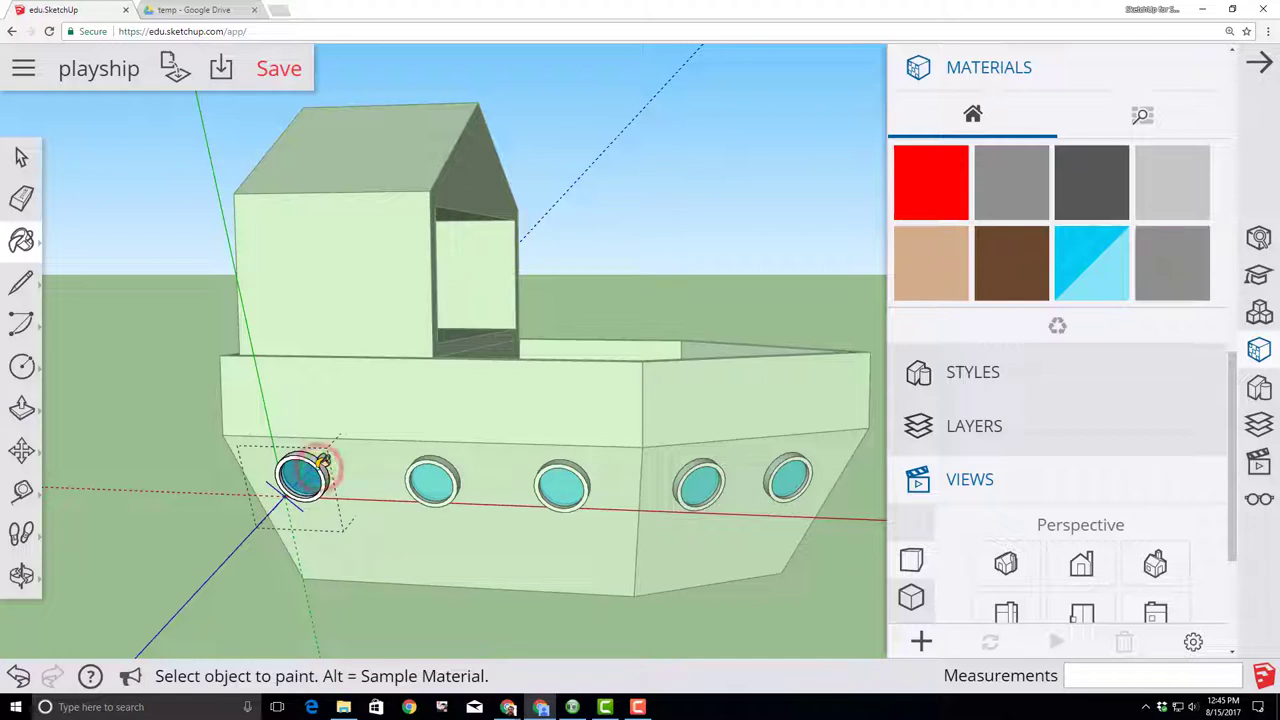
pyautogui.scroll(3, 320, 475)
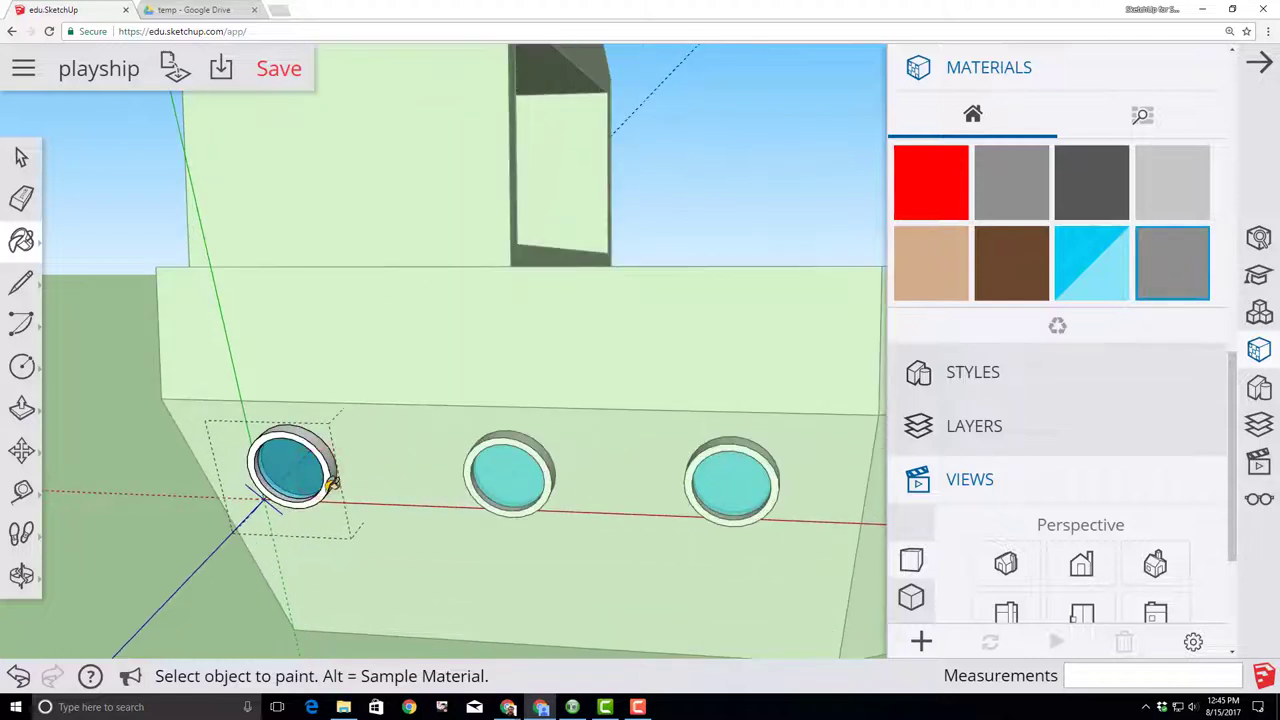
pyautogui.click(328, 485)
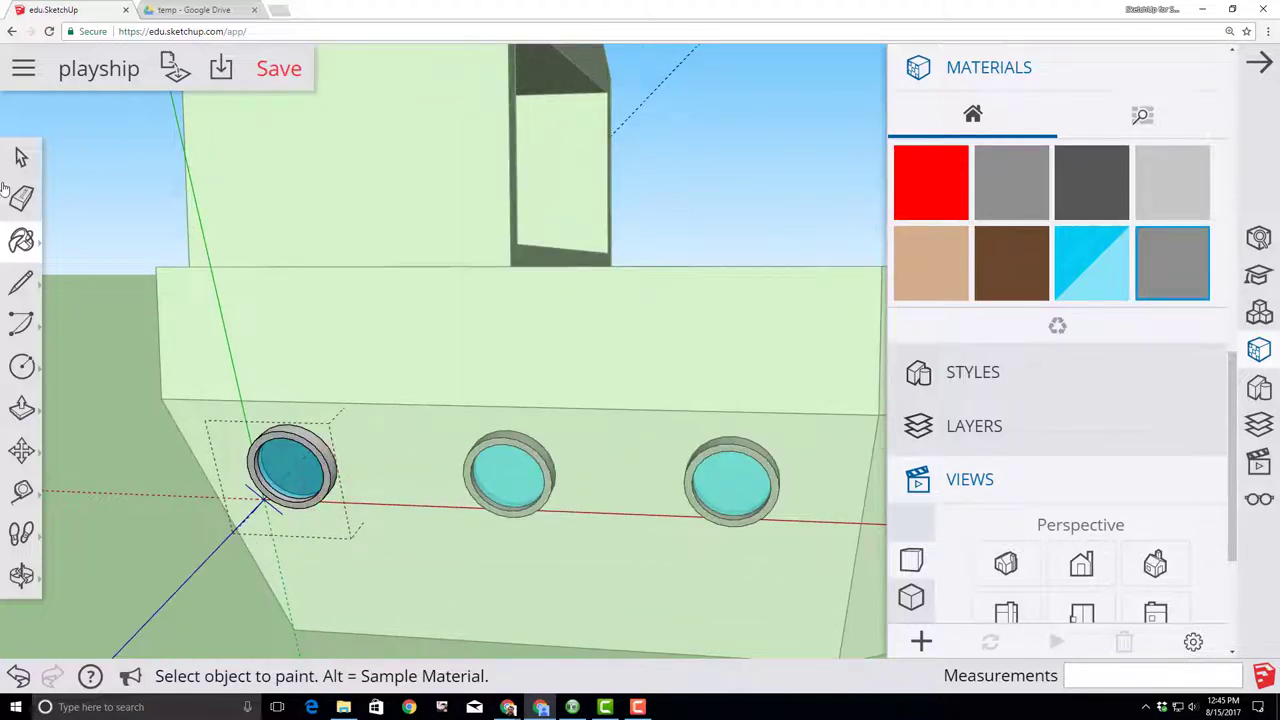
# Leave the porthole component and save the model as pirate
pyautogui.click(21, 157)
pyautogui.click(155, 484)
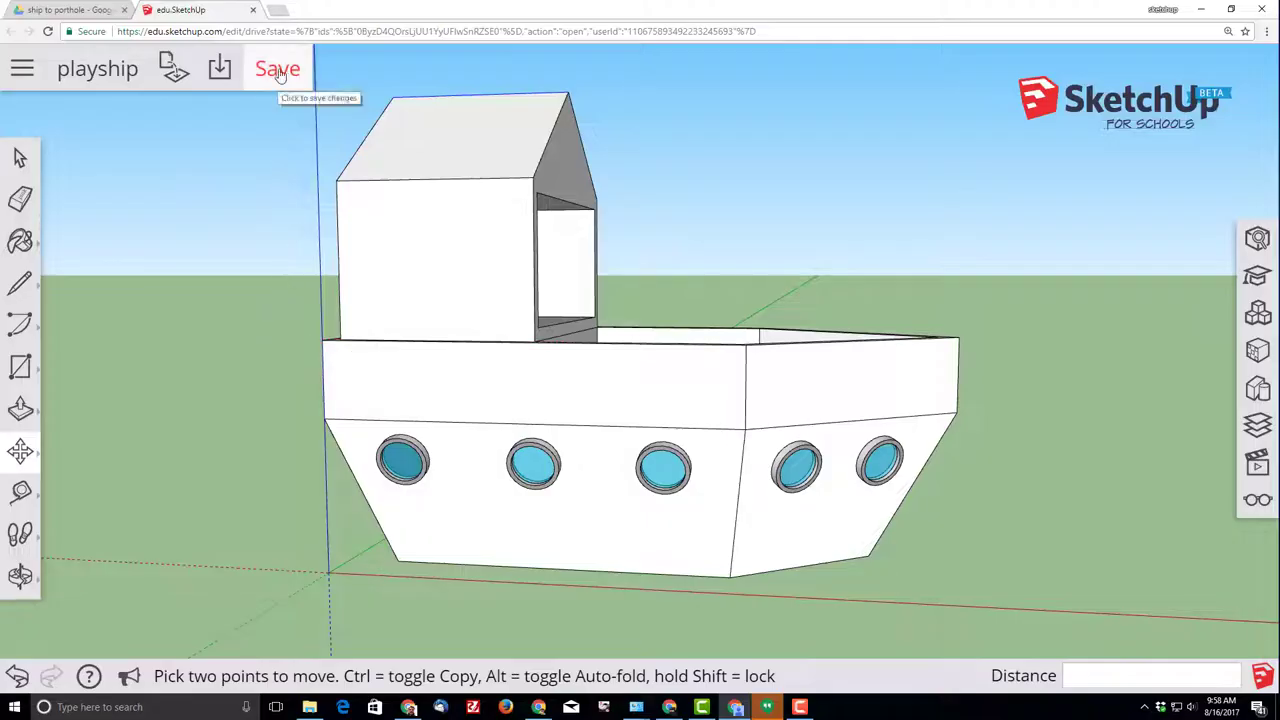
pyautogui.click(285, 72)
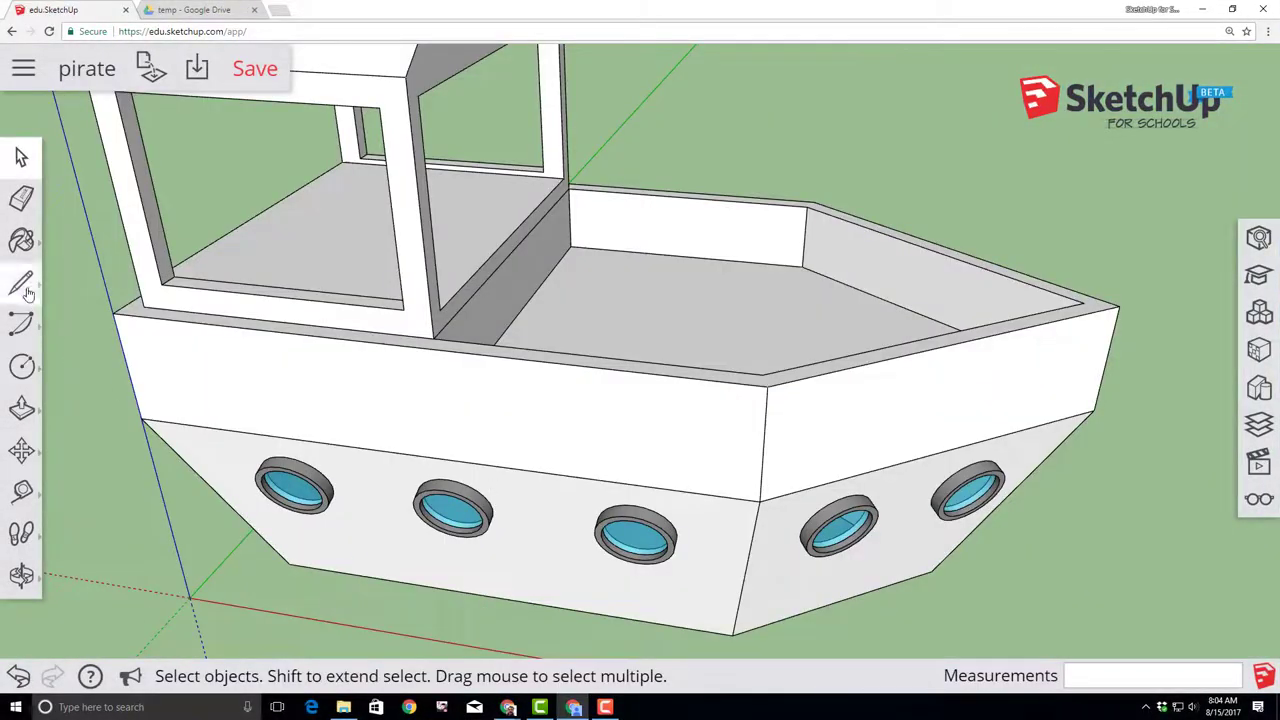
# Draw a short line across the deck wall top to mark off a wall section
pyautogui.click(24, 283)
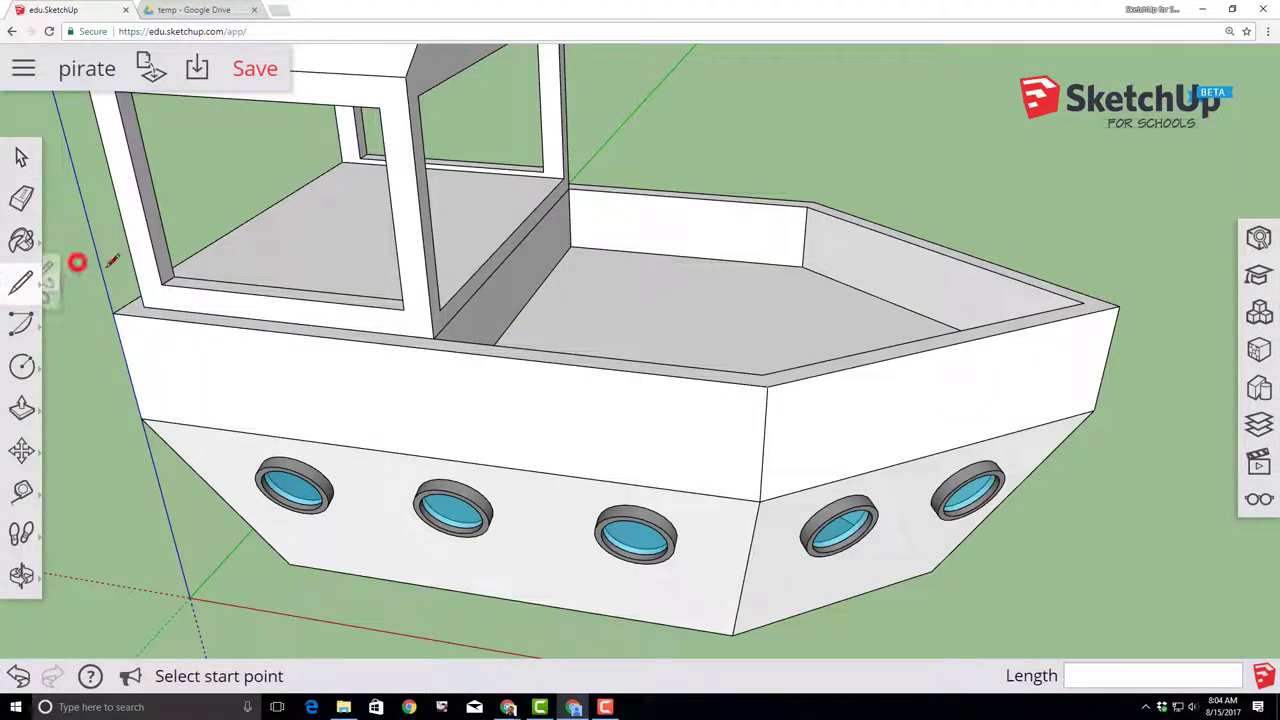
pyautogui.click(764, 373)
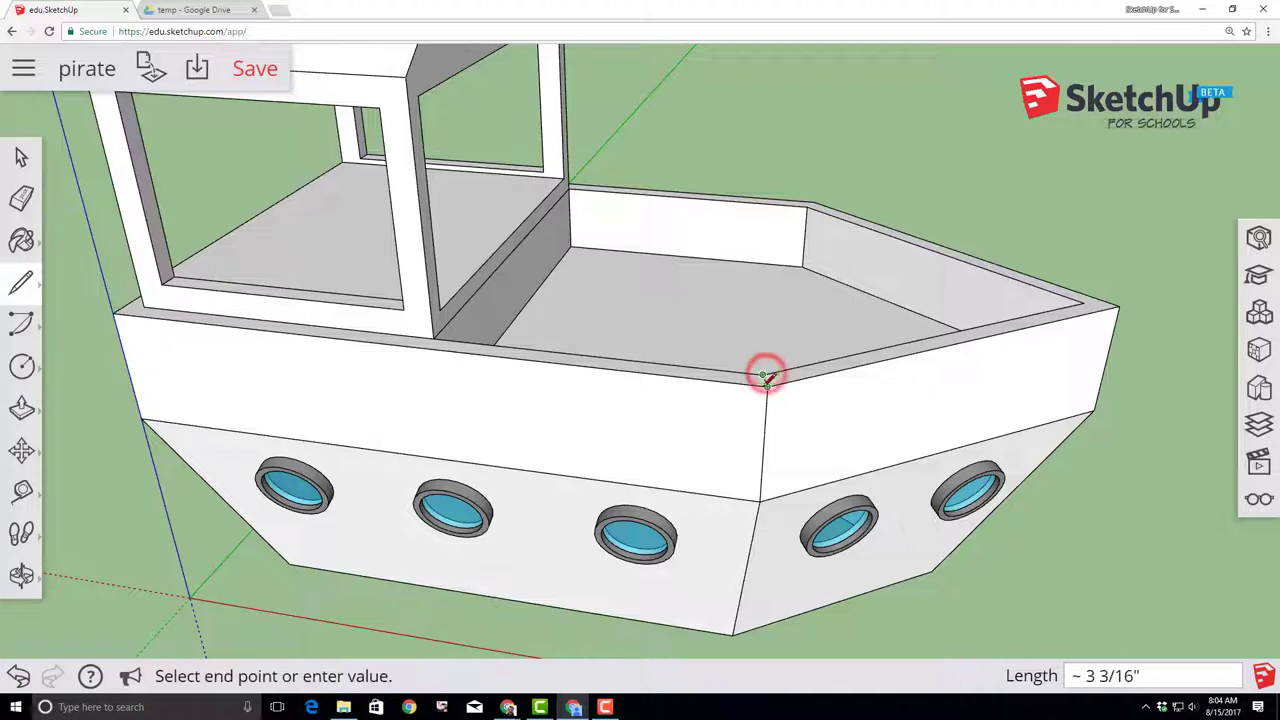
pyautogui.scroll(2, 760, 384)
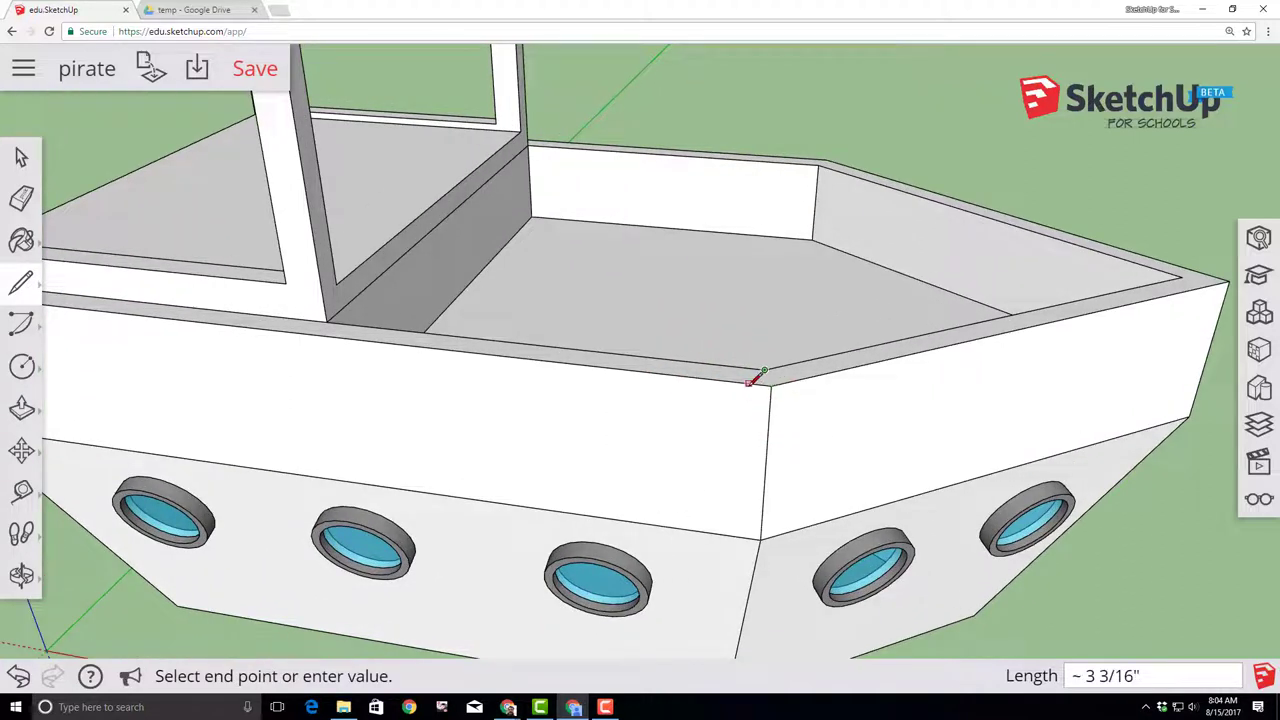
pyautogui.press('Escape')
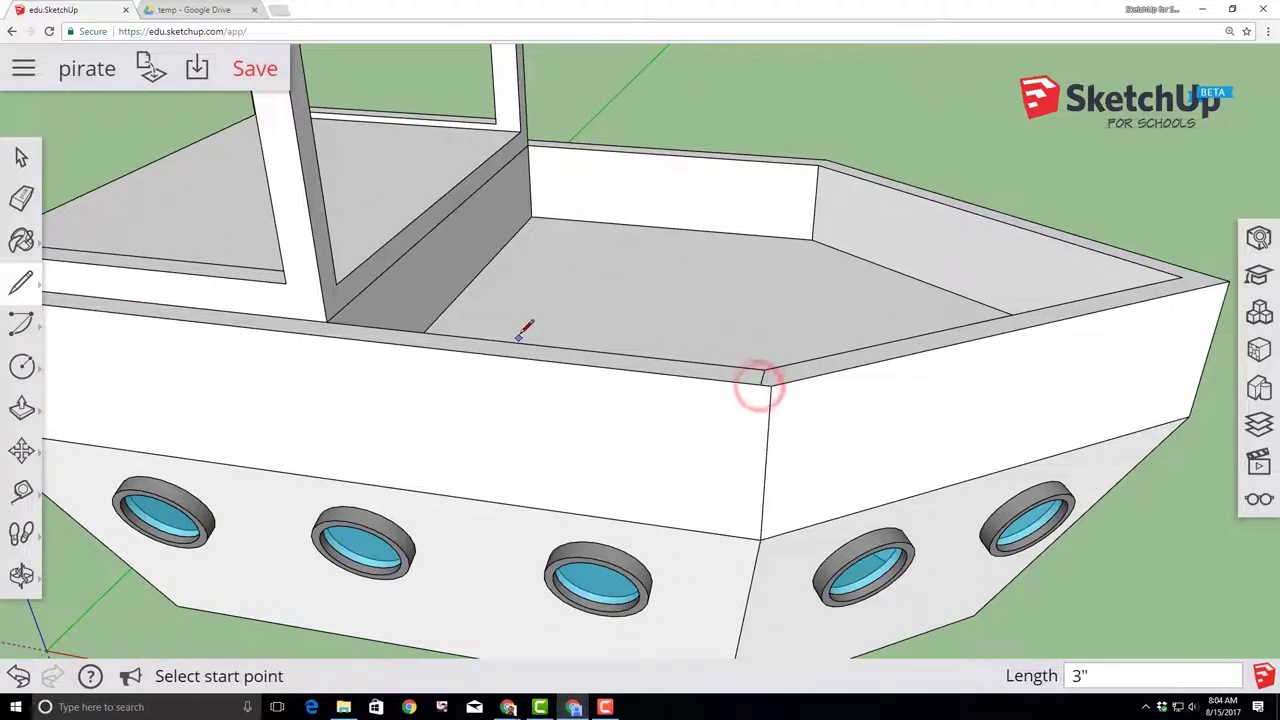
pyautogui.click(539, 344)
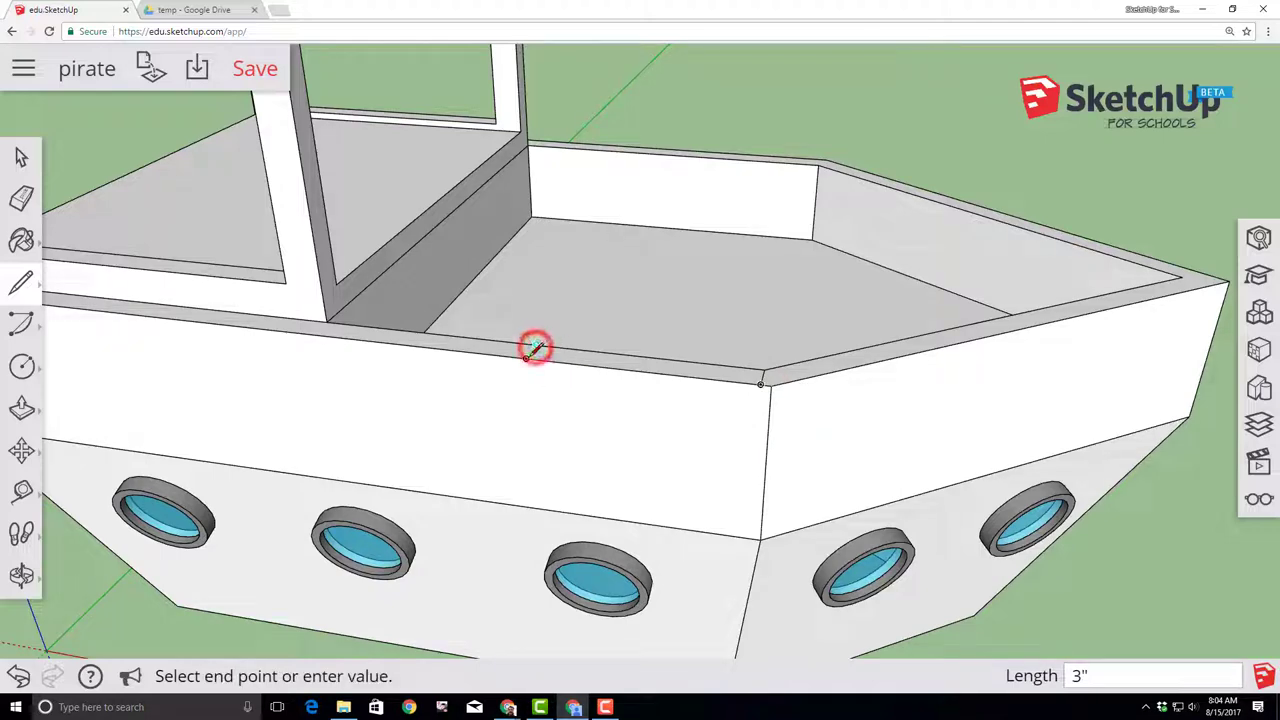
pyautogui.click(530, 352)
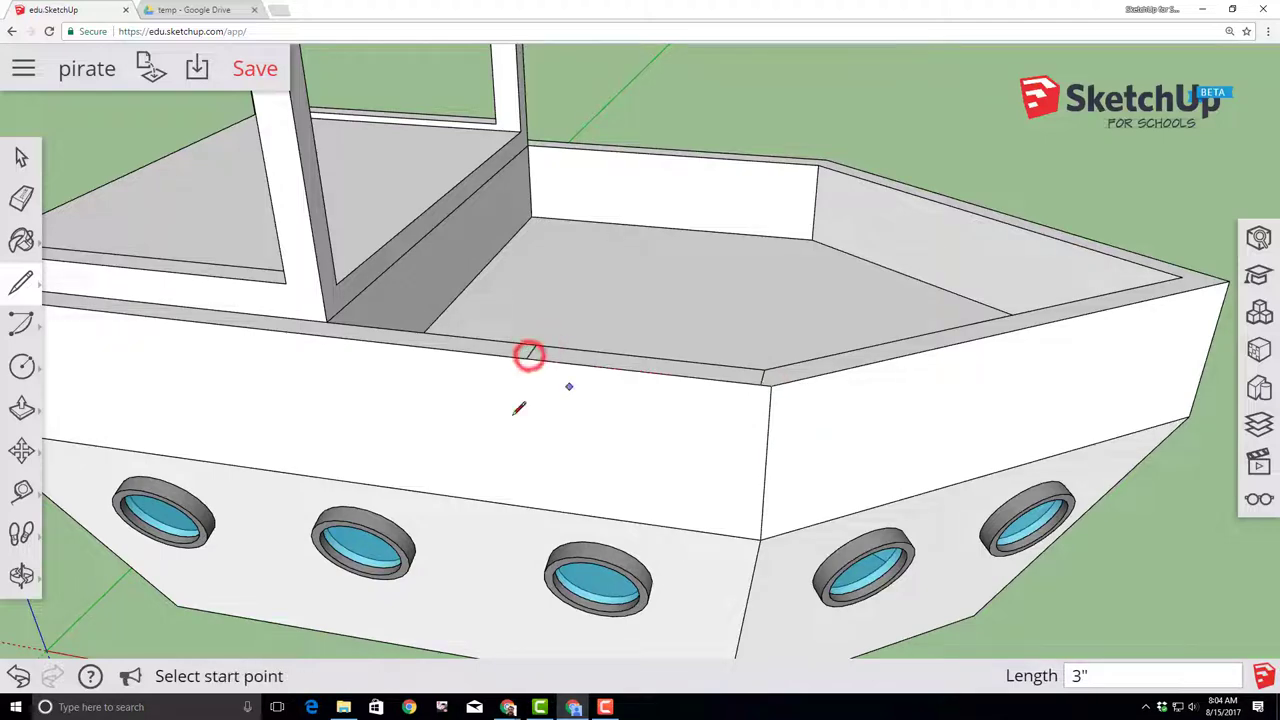
# Push the marked wall section down 1' to open the side
pyautogui.click(22, 408)
pyautogui.click(78, 340)
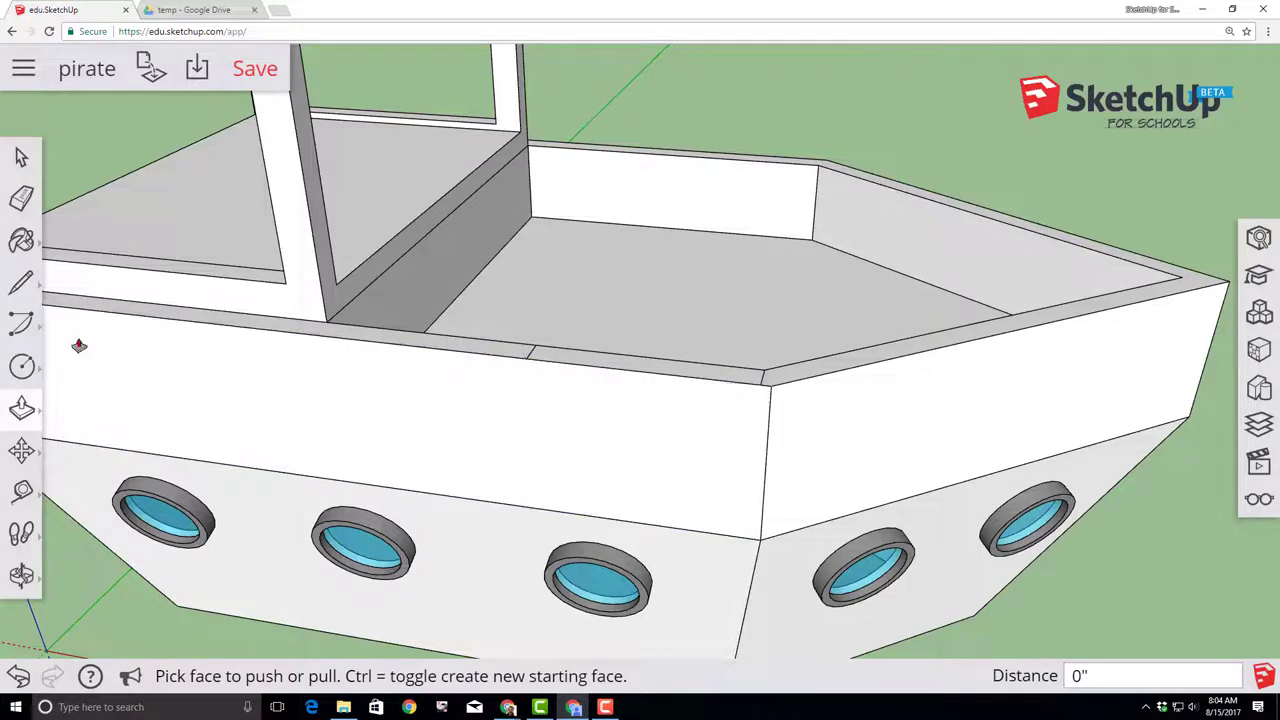
pyautogui.moveTo(571, 363); pyautogui.dragTo(570, 400)
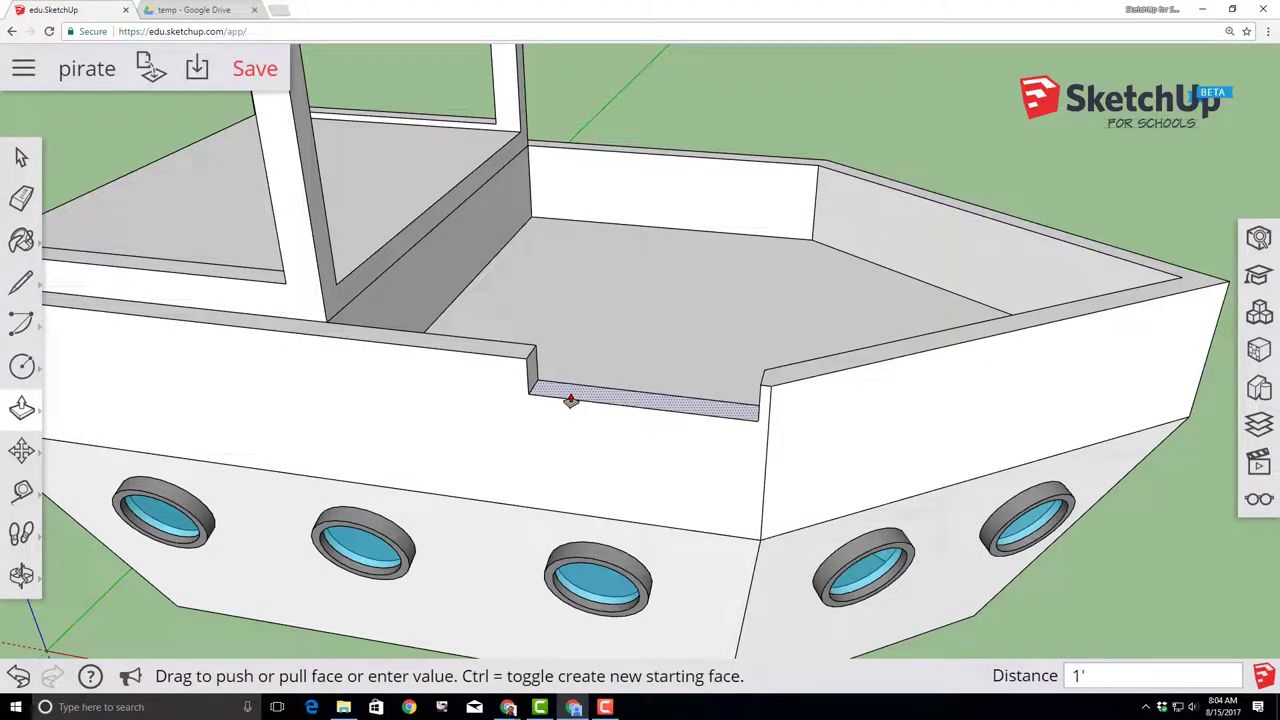
pyautogui.press('Return')
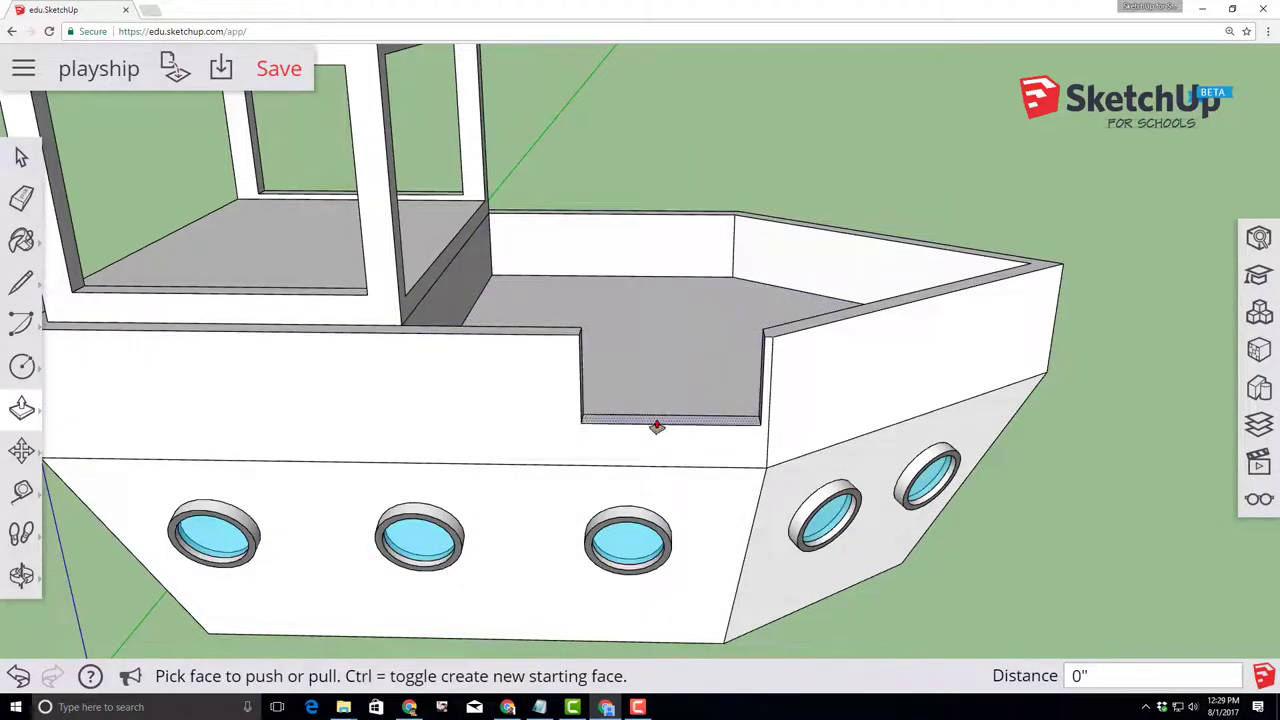
# Push the thin face under the opening in 3", then pull it out 2" as a gangplank
pyautogui.click(656, 426)
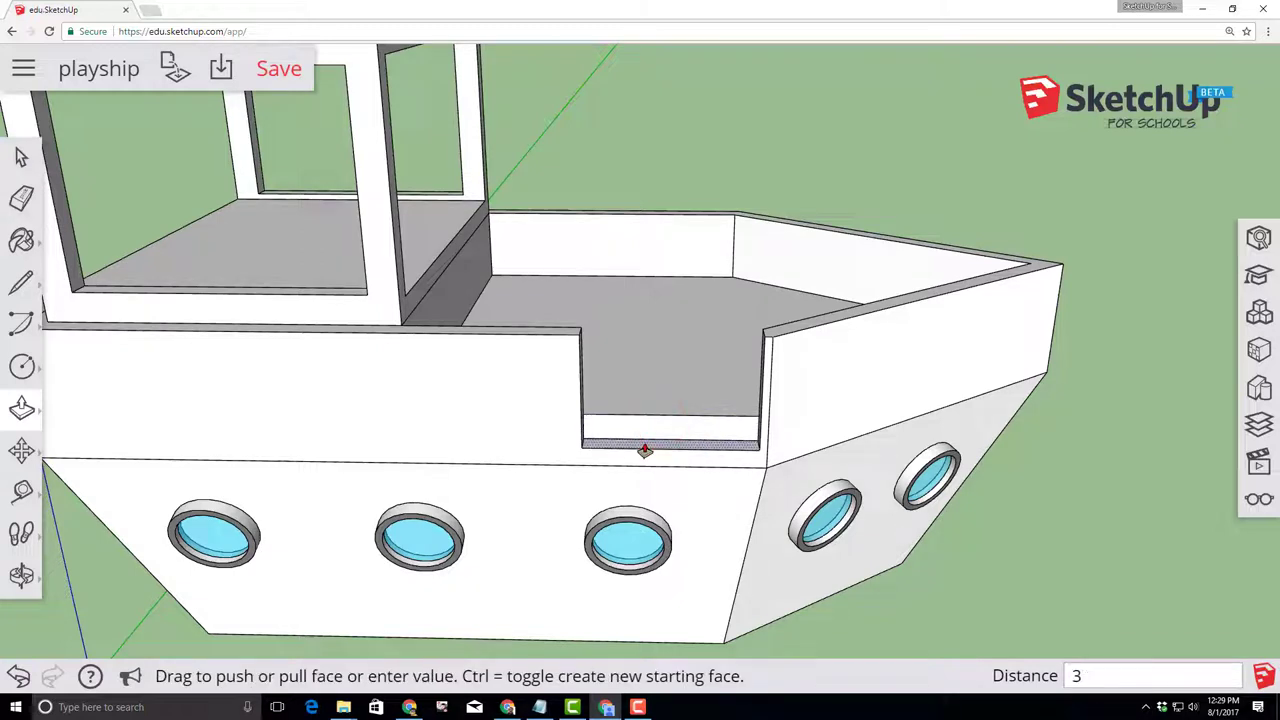
pyautogui.write('3')
pyautogui.press('Return')
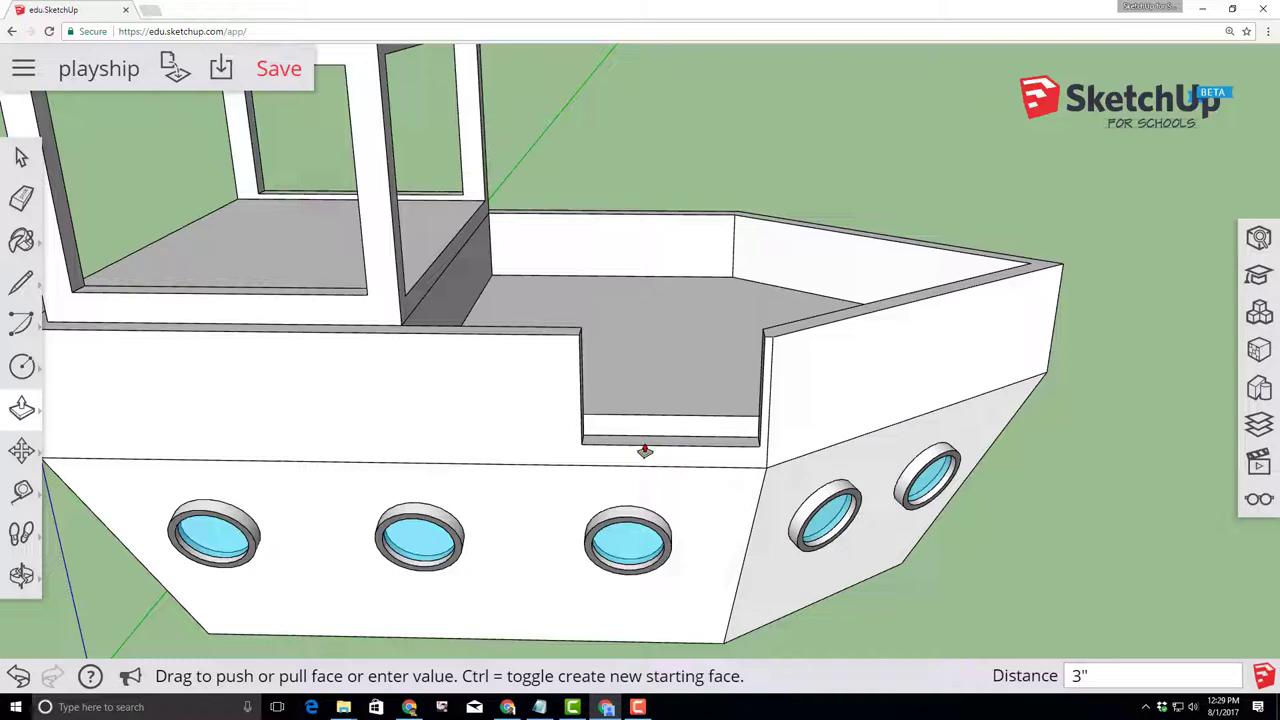
pyautogui.click(657, 427)
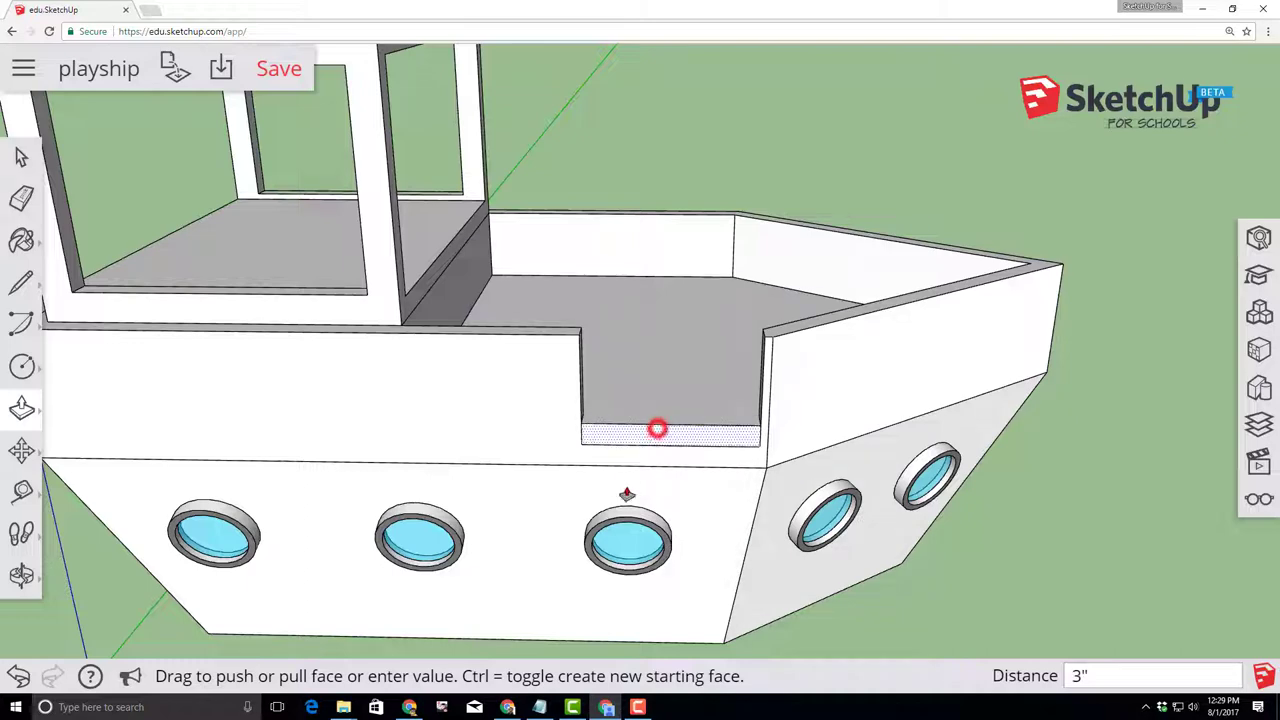
pyautogui.click(664, 466)
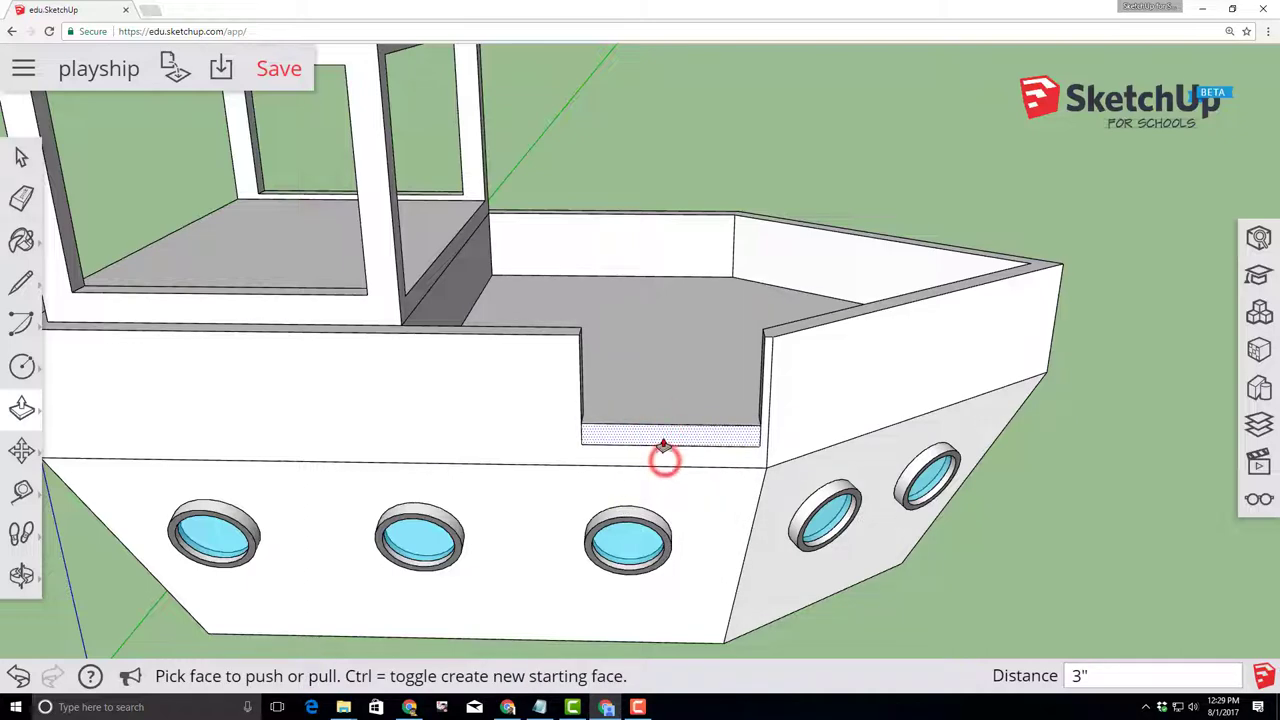
pyautogui.click(663, 444)
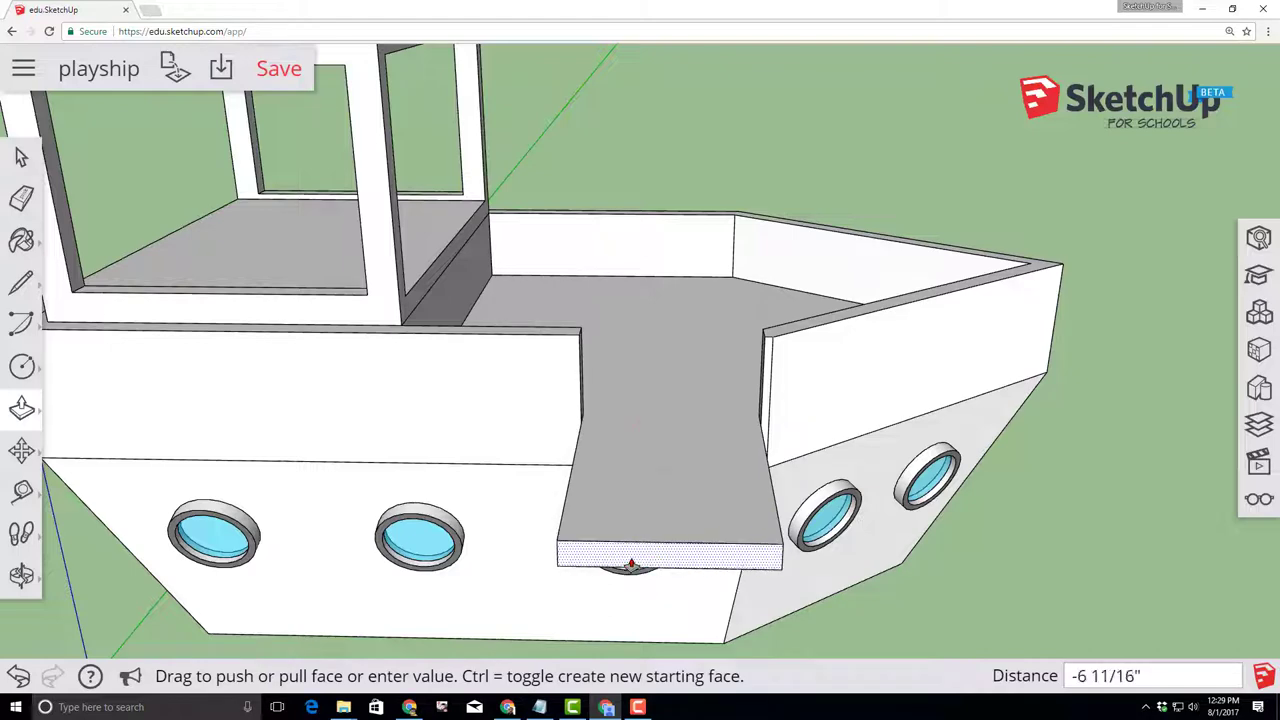
pyautogui.press('Return')
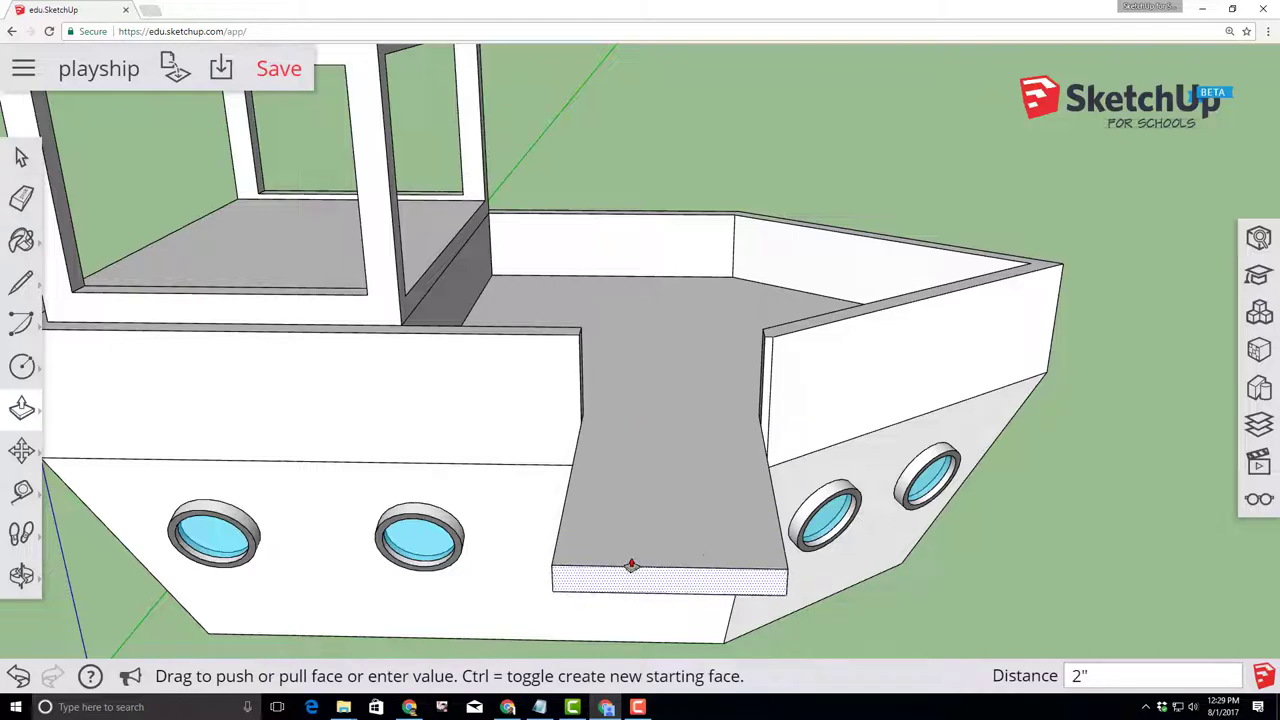
pyautogui.moveTo(808, 560); pyautogui.dragTo(573, 457, button='middle')
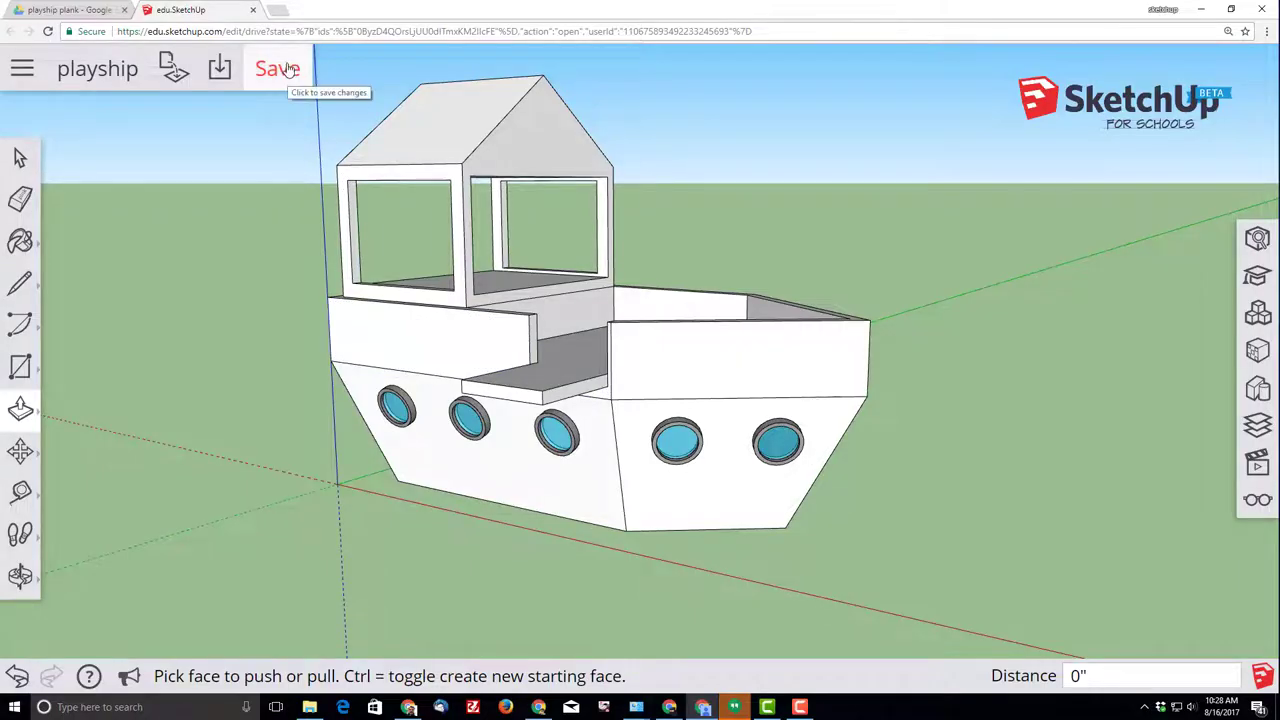
# Save the model and choose the first Wood texture in the Materials panel
pyautogui.click(287, 70)
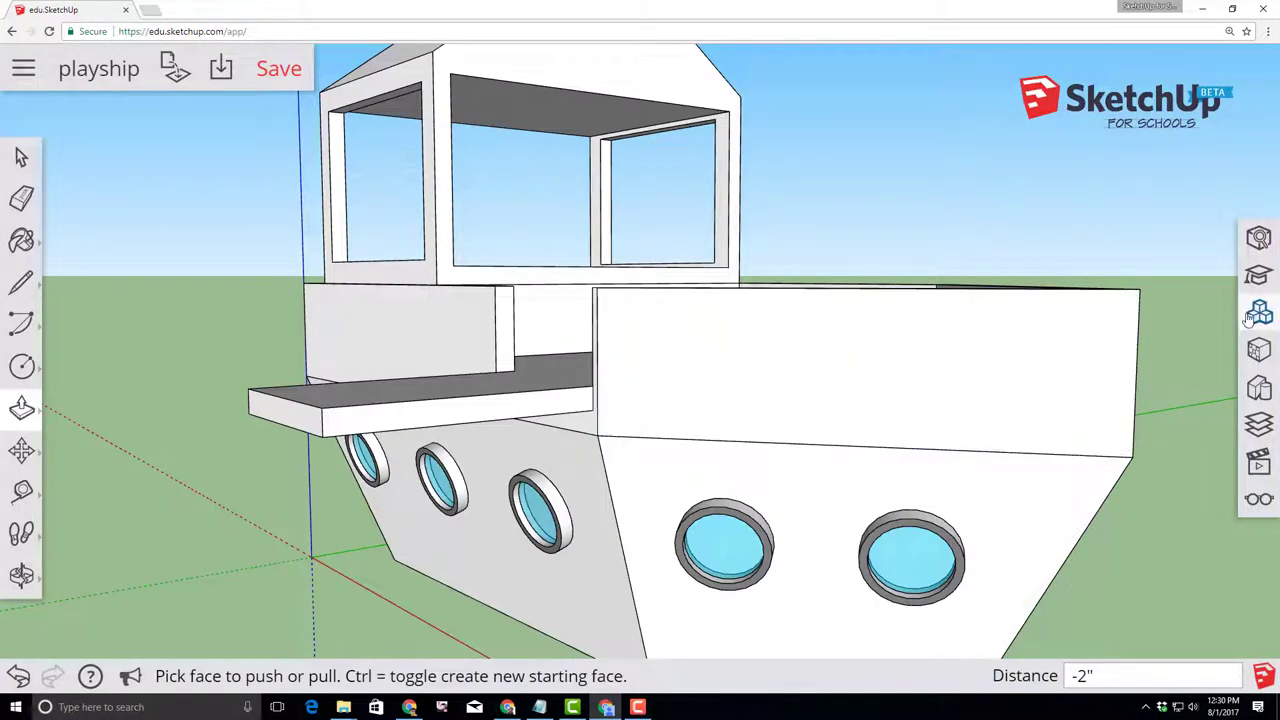
pyautogui.click(1259, 349)
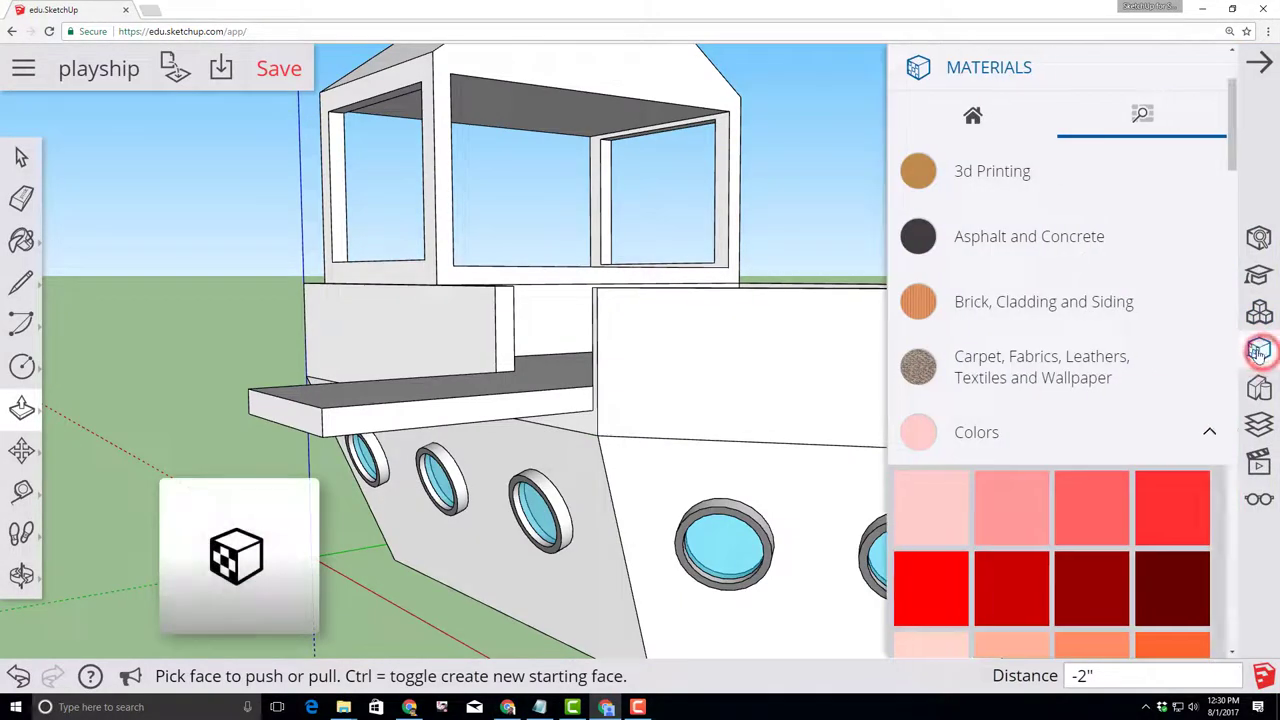
pyautogui.click(986, 373)
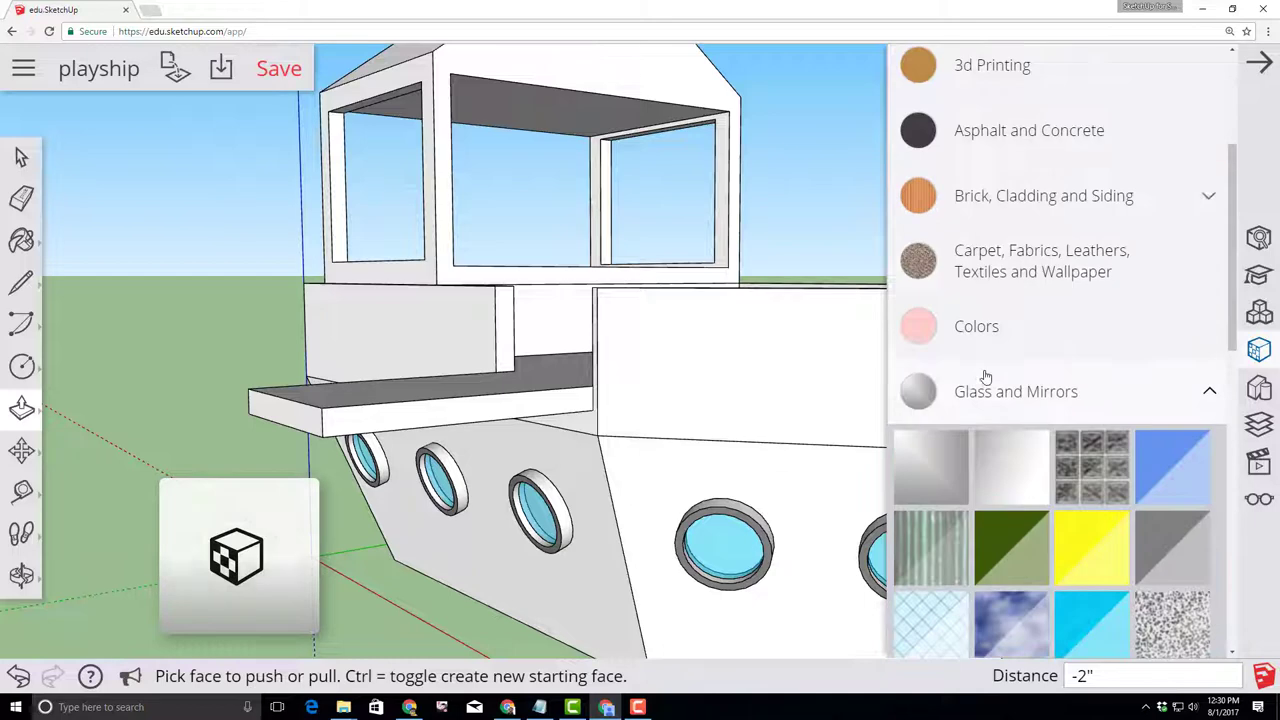
pyautogui.click(1210, 395)
pyautogui.scroll(-2, 985, 370)
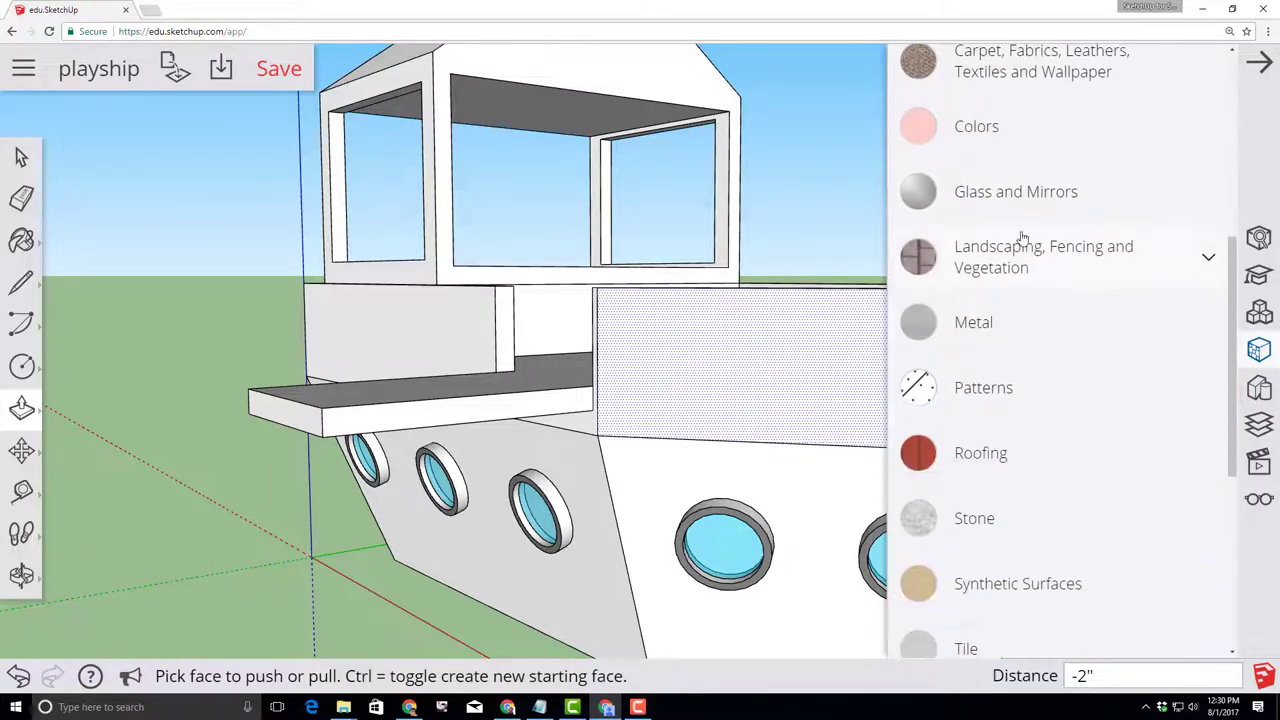
pyautogui.scroll(-3, 981, 437)
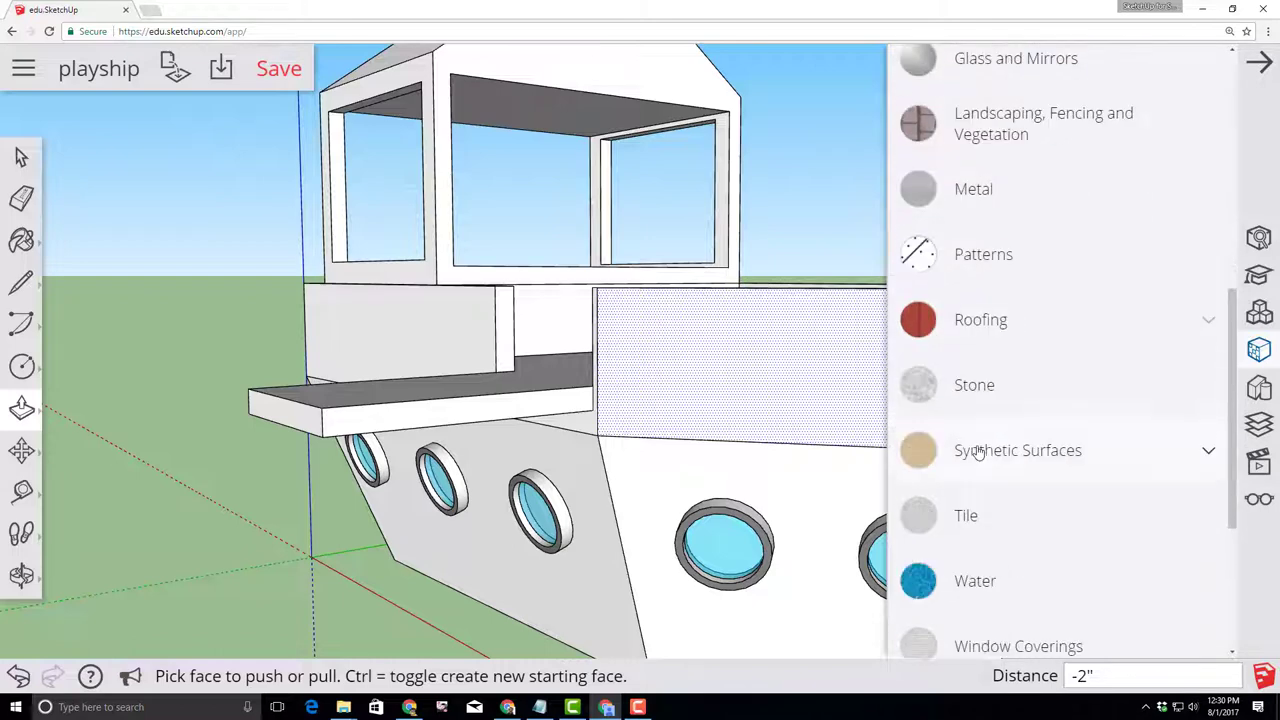
pyautogui.click(965, 580)
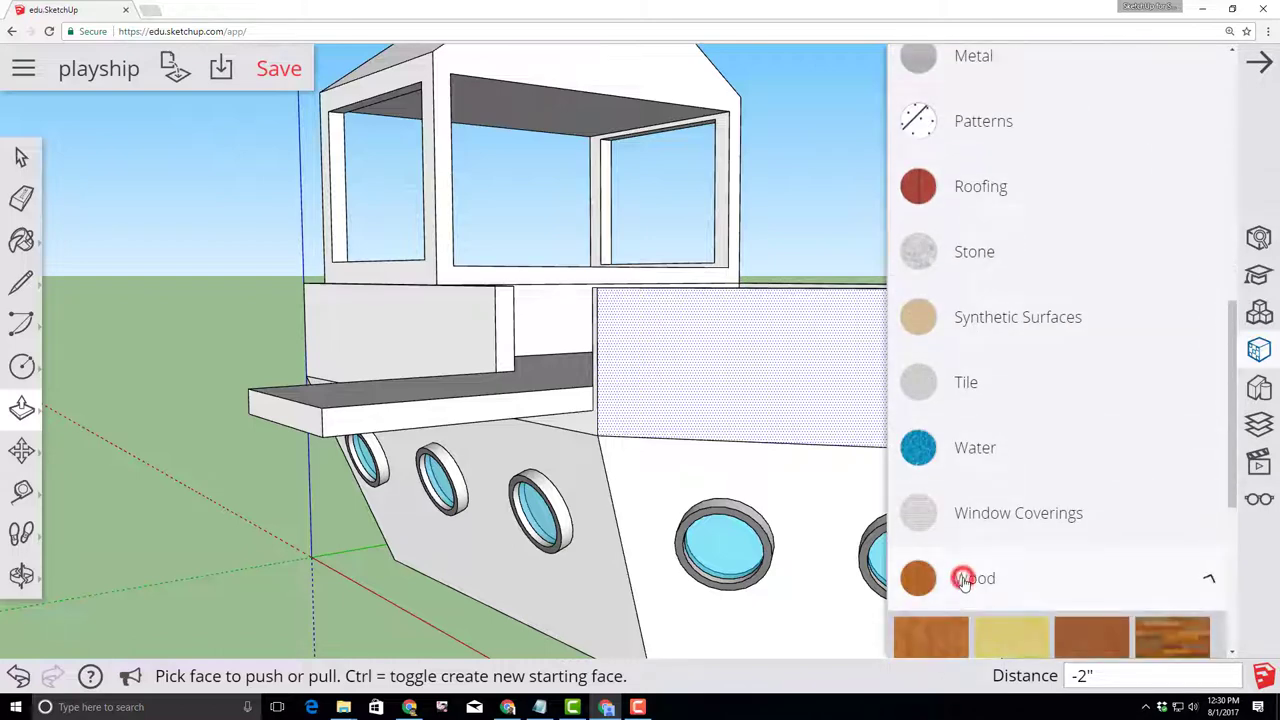
pyautogui.scroll(-4, 960, 540)
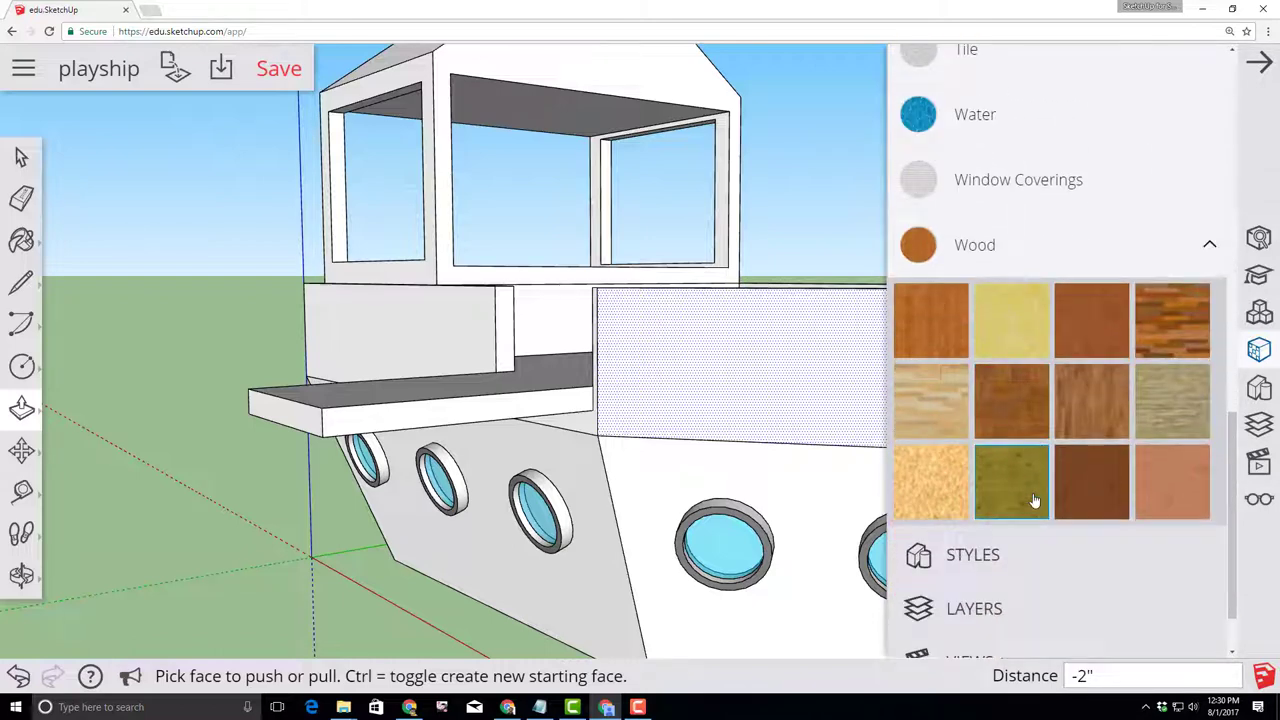
pyautogui.scroll(1, 1035, 500)
pyautogui.click(925, 395)
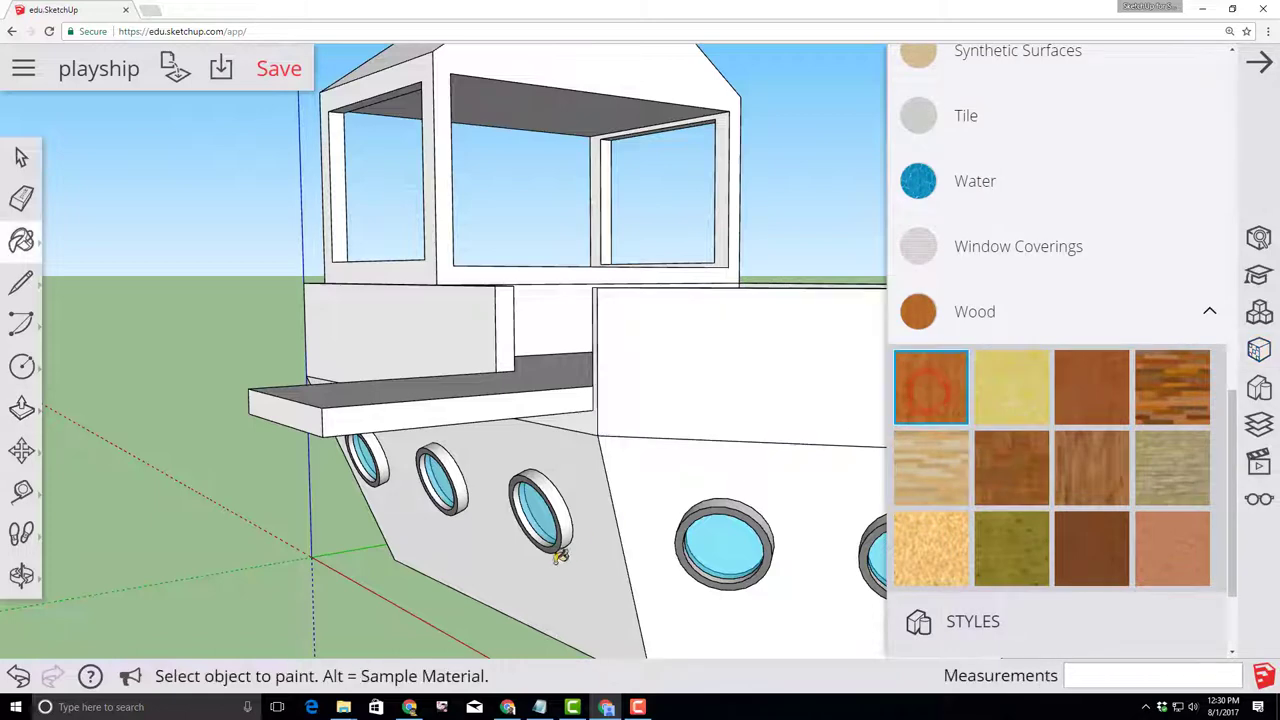
# Paint the hull faces, upper side walls and front ledge with the wood texture
pyautogui.click(620, 500)
pyautogui.click(592, 488)
pyautogui.click(594, 420)
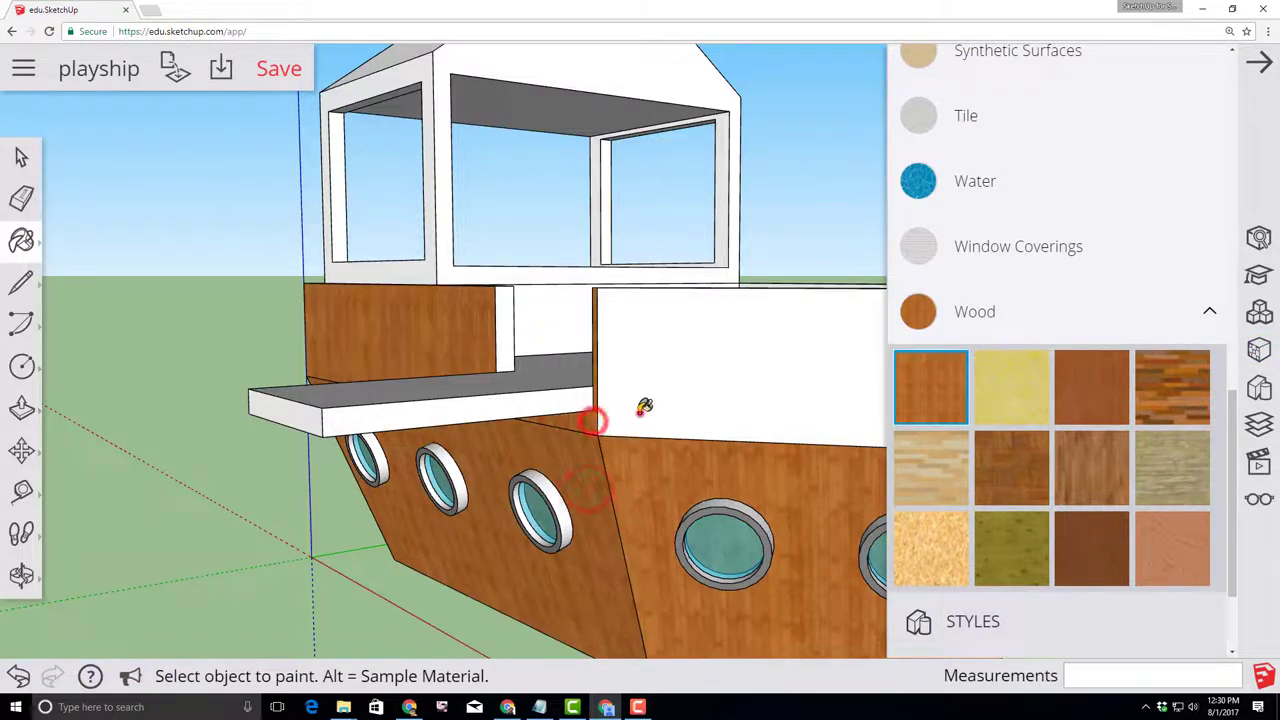
pyautogui.click(640, 412)
pyautogui.click(555, 402)
pyautogui.click(290, 415)
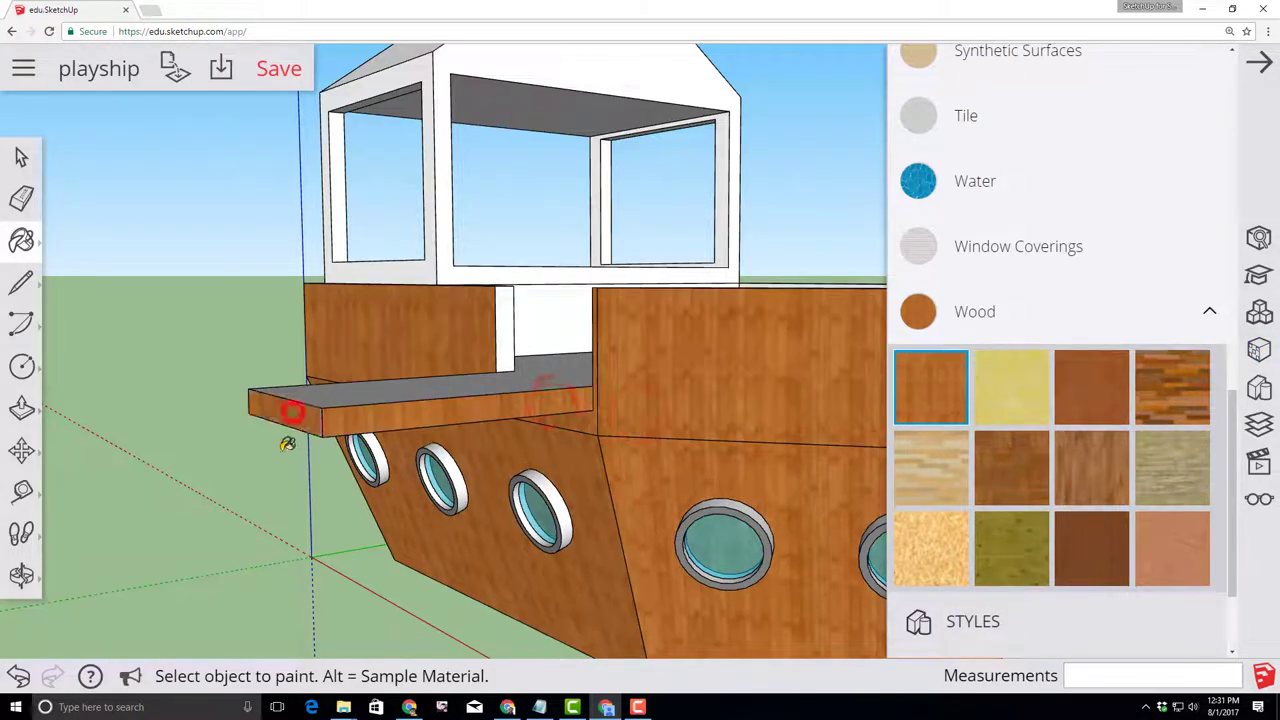
pyautogui.click(22, 574)
pyautogui.moveTo(80, 497); pyautogui.dragTo(820, 443, button='middle')
pyautogui.moveTo(663, 457)
pyautogui.mouseDown(button='middle')
pyautogui.moveTo(500, 586)
pyautogui.moveTo(290, 601)
pyautogui.moveTo(423, 357)
pyautogui.mouseUp(button='middle')
pyautogui.moveTo(666, 534); pyautogui.dragTo(310, 505, button='middle')
pyautogui.moveTo(29, 570); pyautogui.dragTo(760, 425, button='middle')
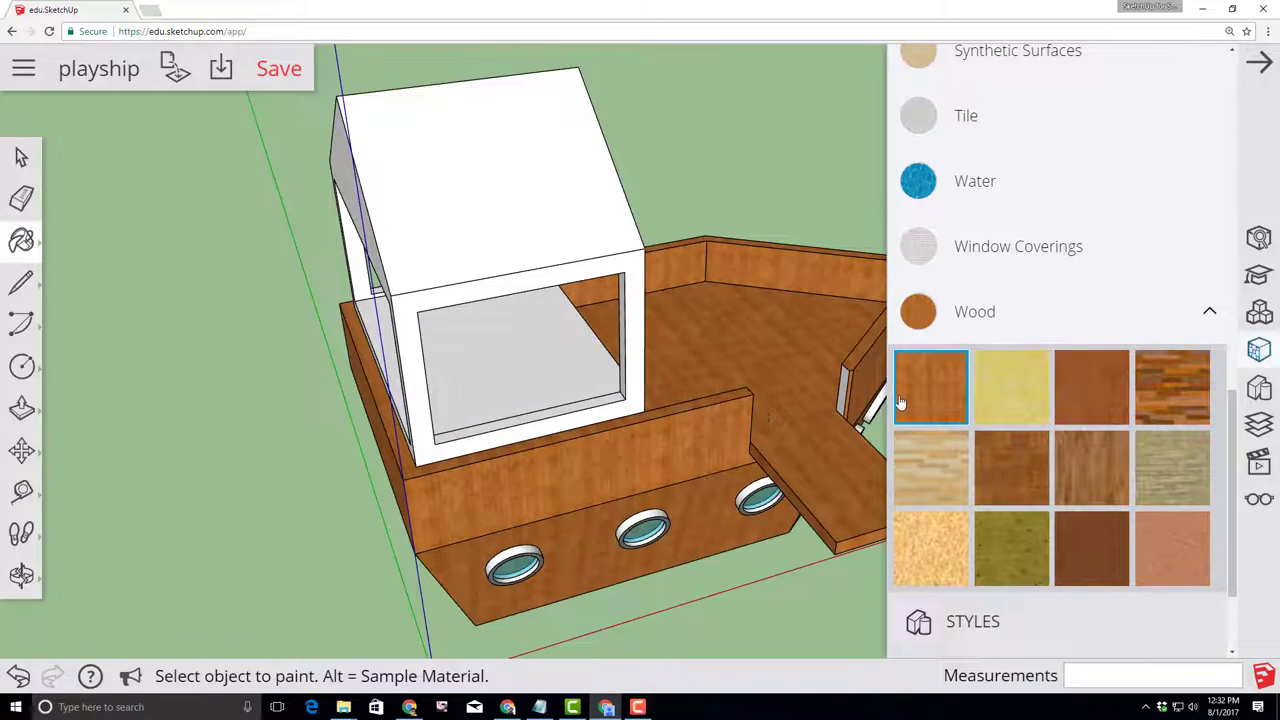
# Paint the deck floor and cabin floor dark red from the Colors swatches
pyautogui.scroll(7, 1030, 310)
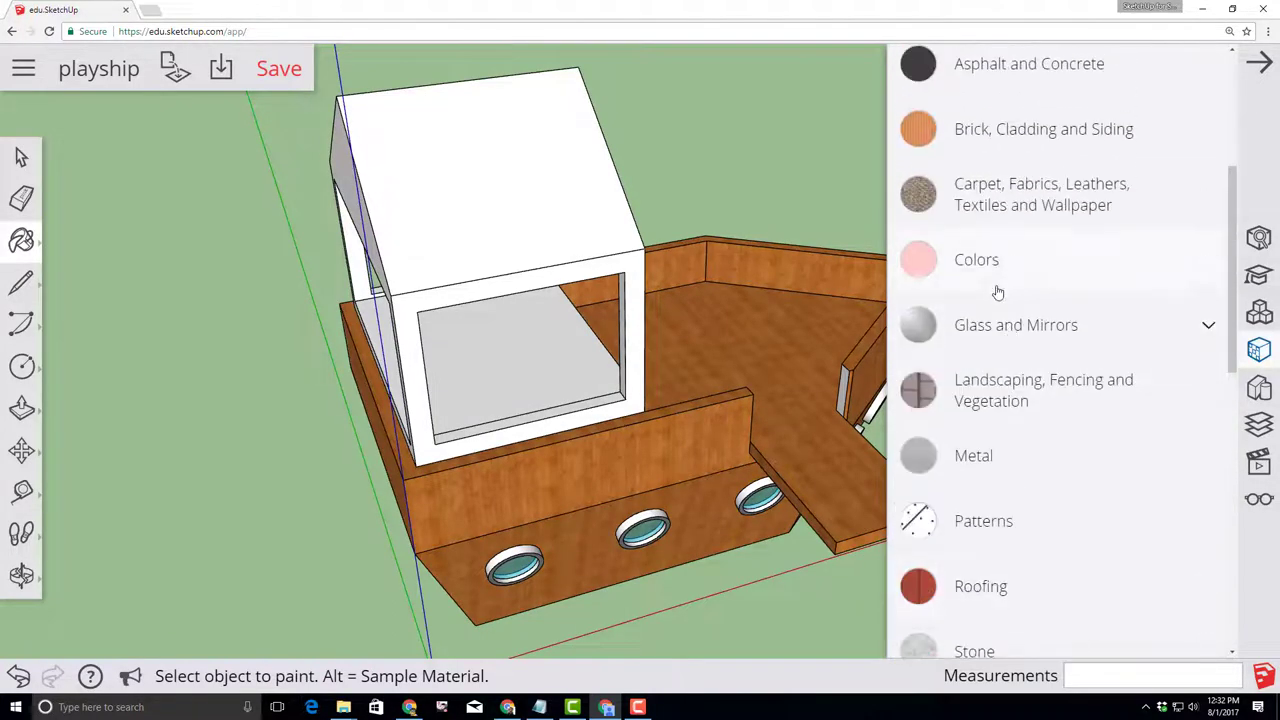
pyautogui.click(1000, 259)
pyautogui.click(1172, 415)
pyautogui.click(776, 344)
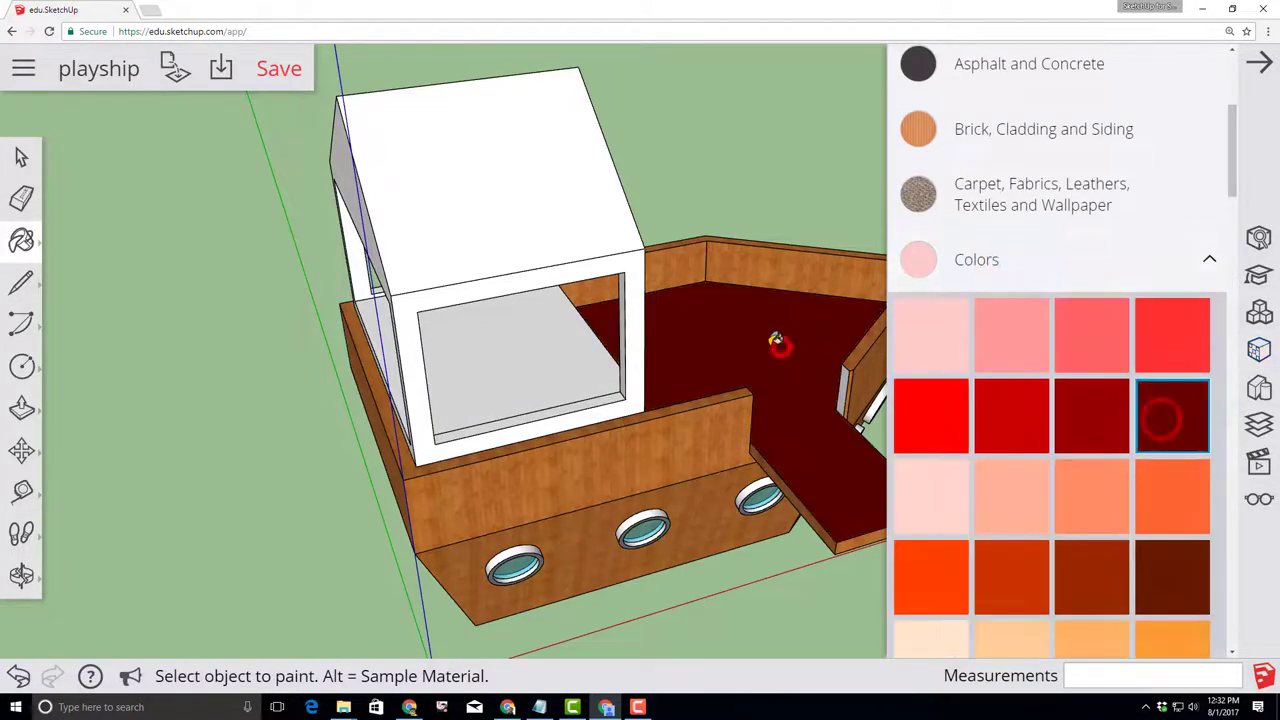
pyautogui.click(518, 366)
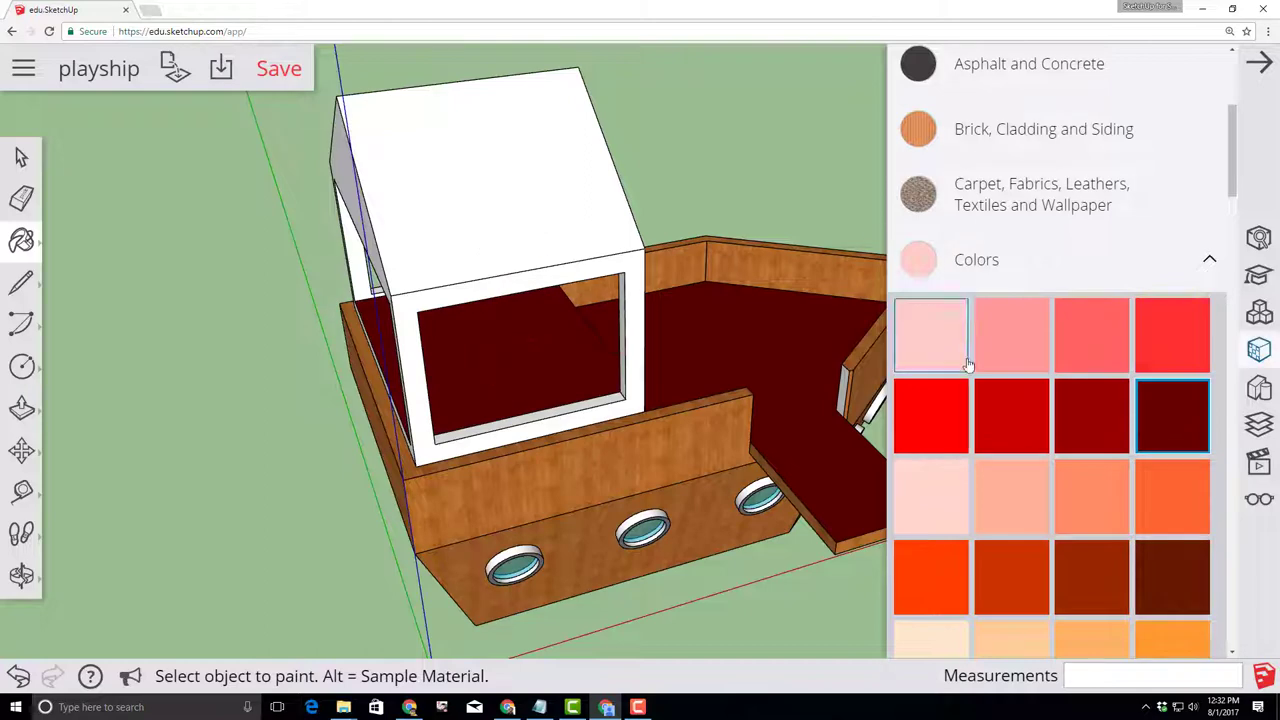
# Paint the cabin roof and window frames light green
pyautogui.scroll(-5, 1017, 420)
pyautogui.scroll(-3, 1019, 416)
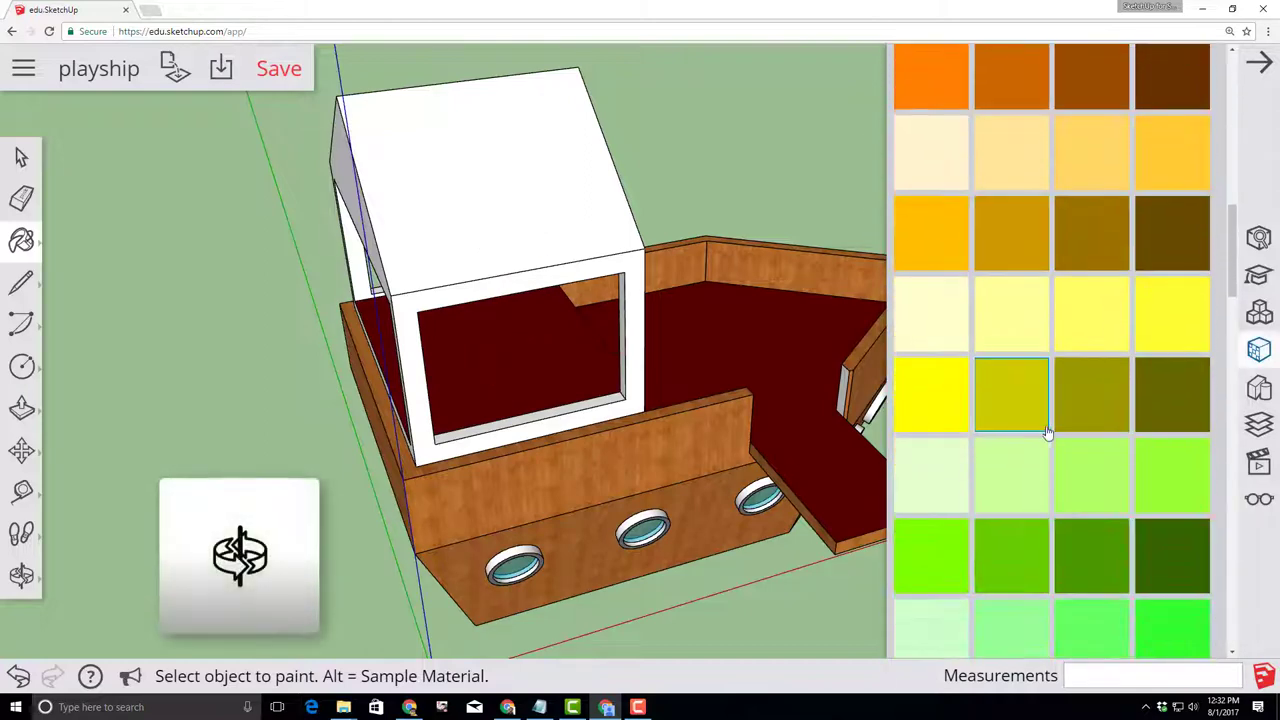
pyautogui.click(1020, 545)
pyautogui.click(489, 190)
pyautogui.click(420, 340)
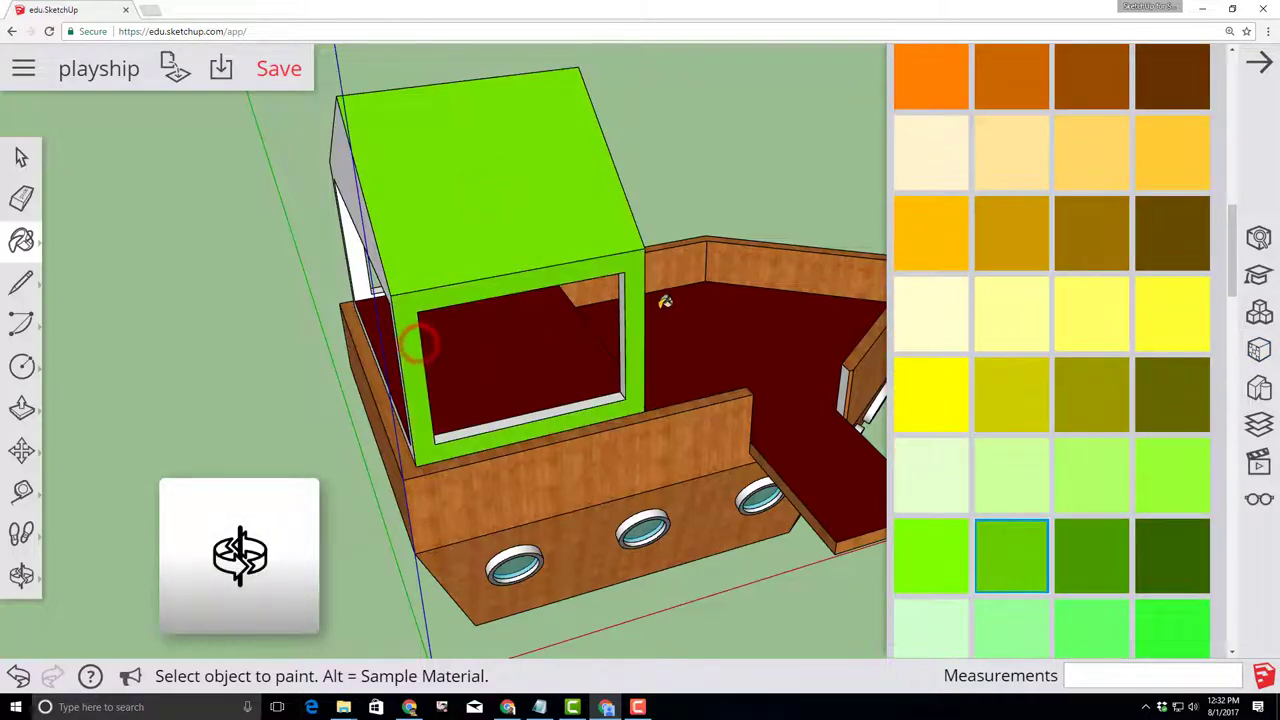
pyautogui.moveTo(621, 392); pyautogui.dragTo(420, 292, button='middle')
pyautogui.click(420, 292)
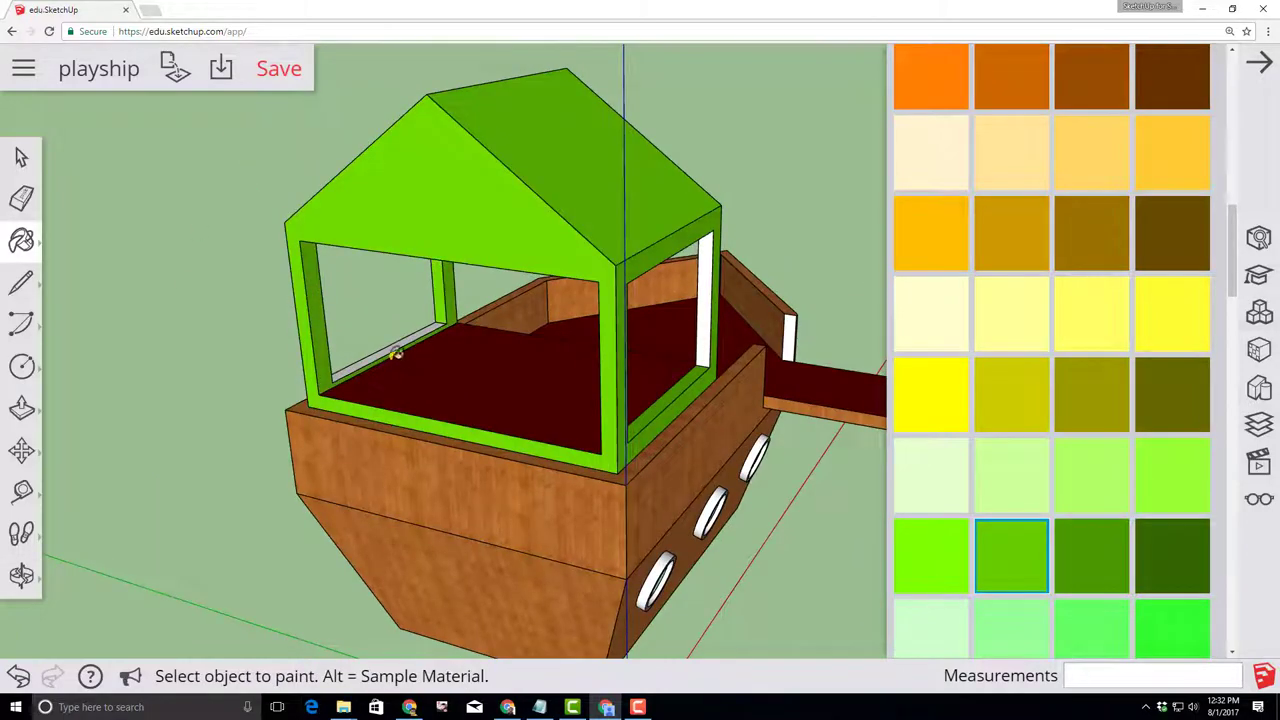
pyautogui.click(712, 300)
pyautogui.moveTo(712, 300); pyautogui.dragTo(565, 236, button='middle')
pyautogui.click(565, 238)
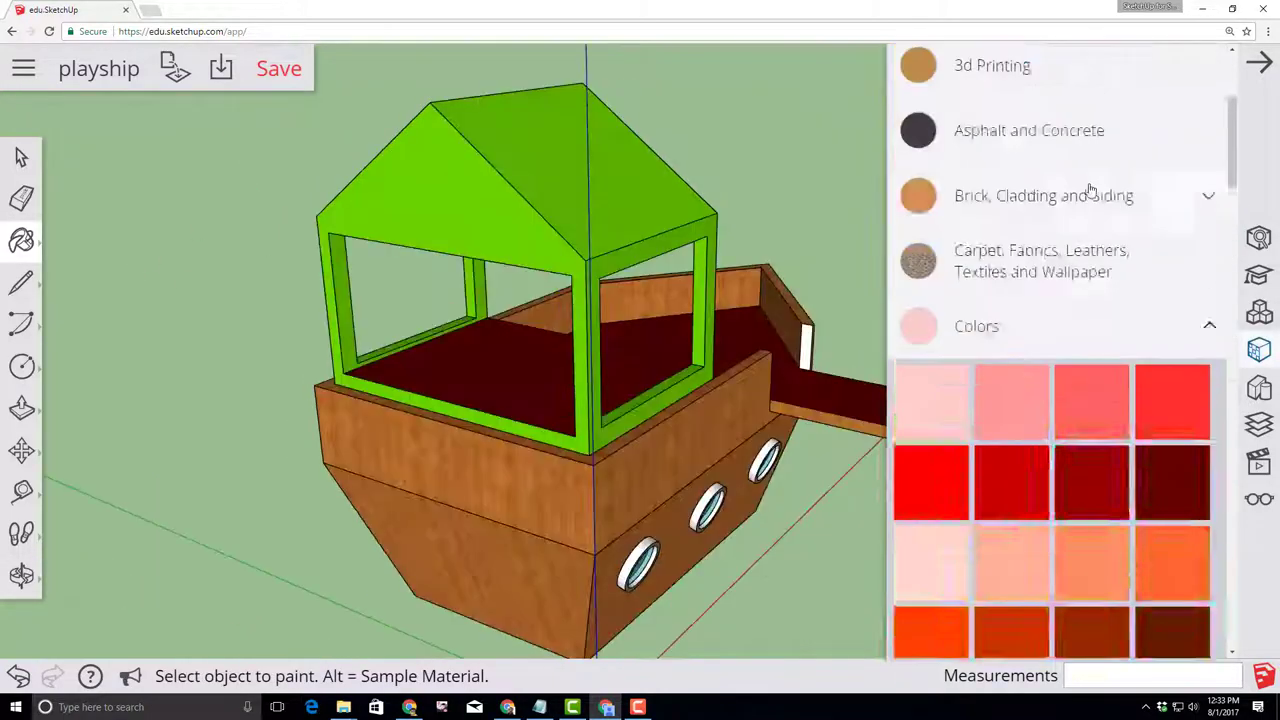
pyautogui.scroll(-10, 1014, 334)
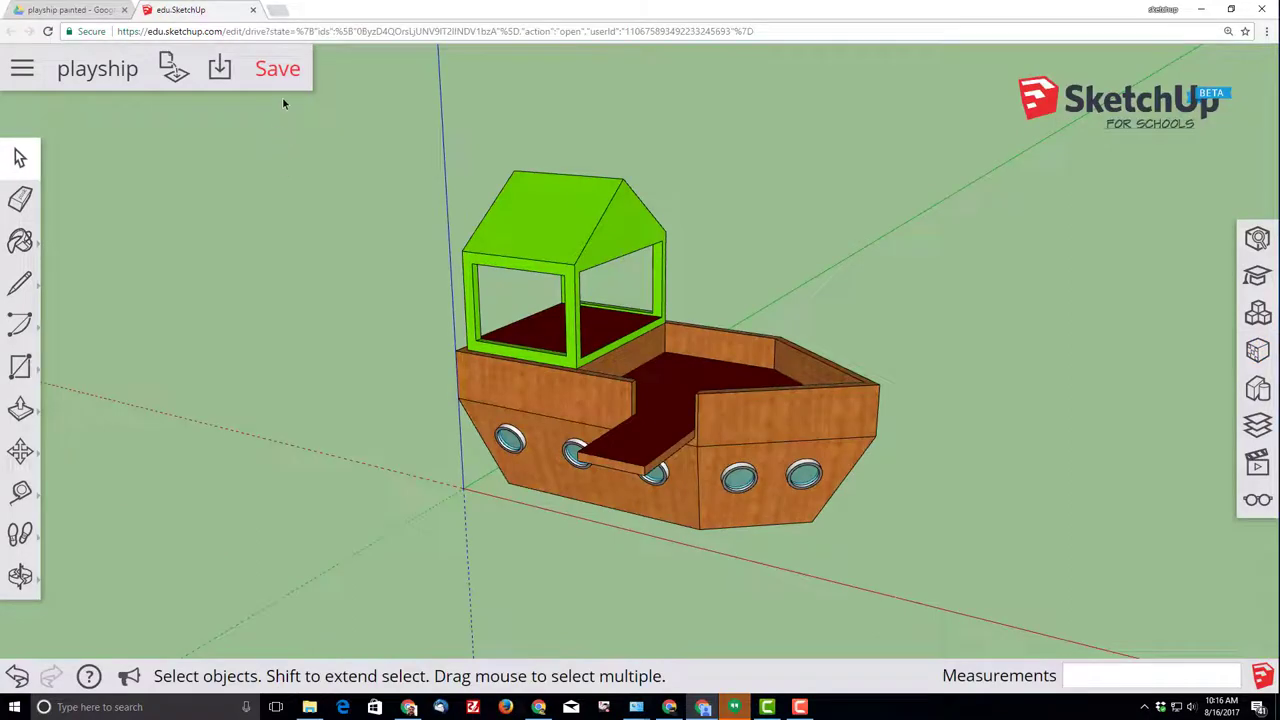
# Save the painted playship model and orbit the ship into a side view
pyautogui.click(279, 70)
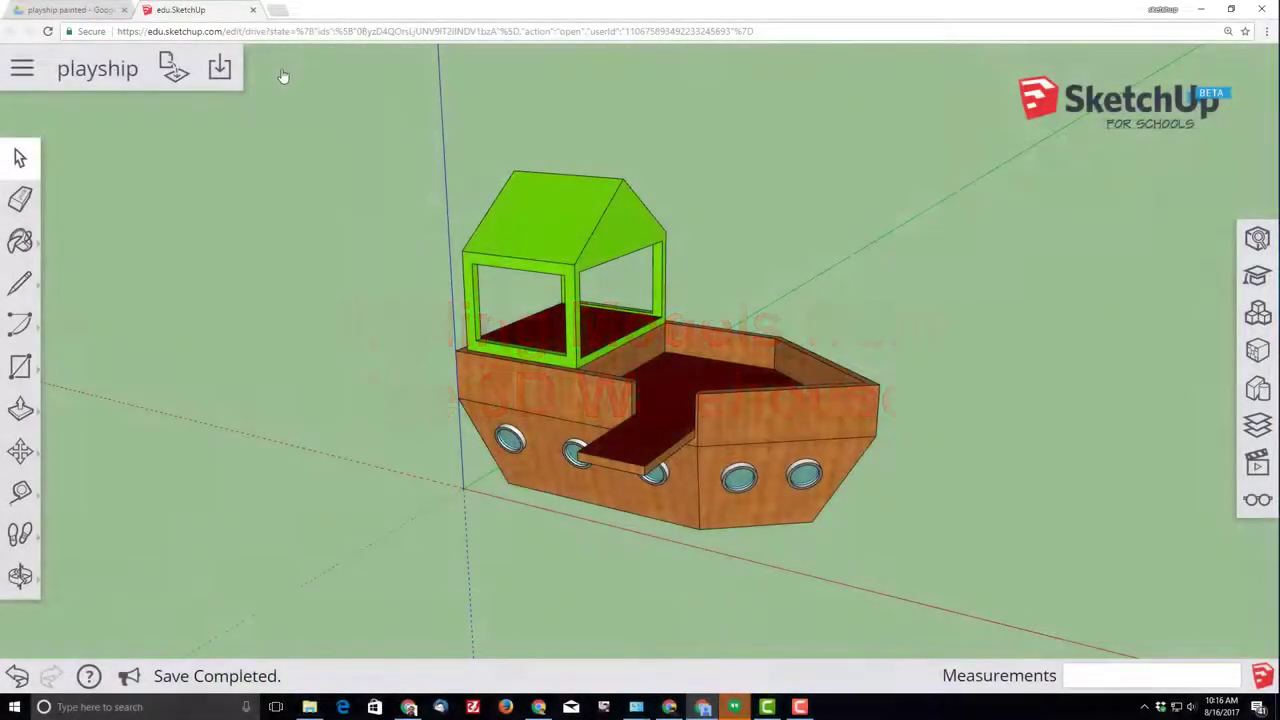
pyautogui.press('o')
pyautogui.moveTo(271, 514); pyautogui.dragTo(287, 462)
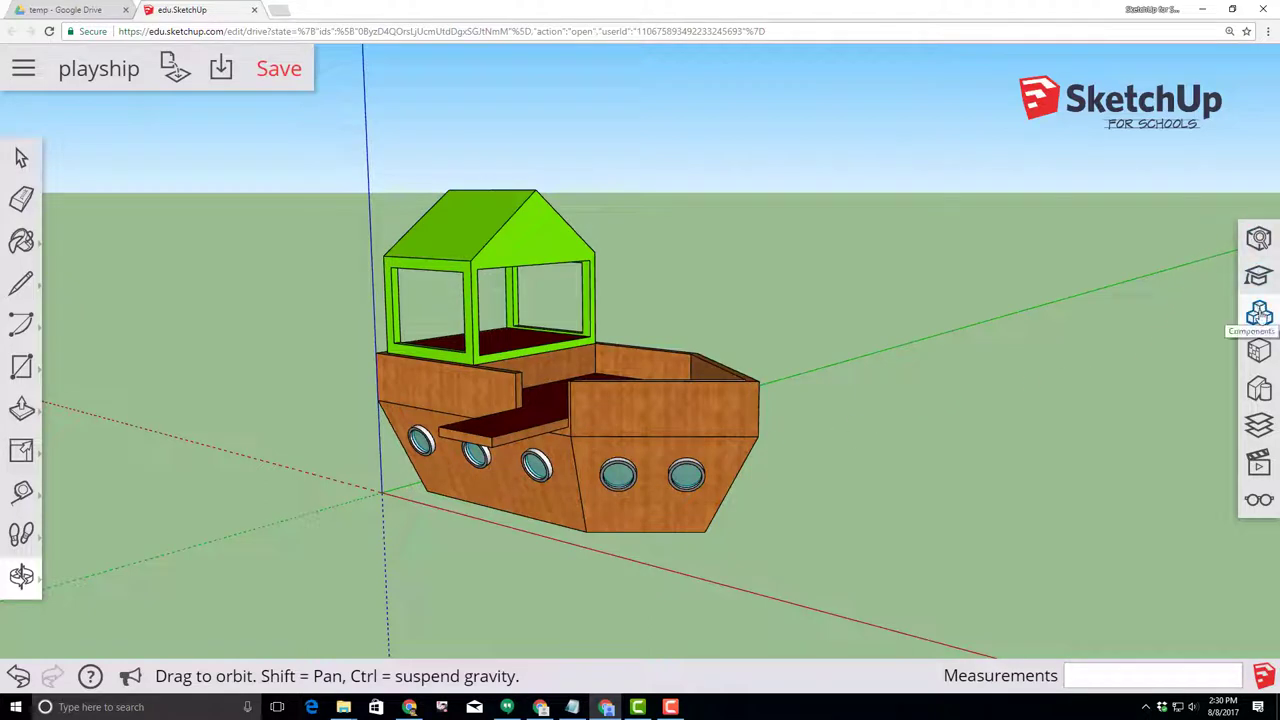
# Search 3D Warehouse for 'SketchUp for Schools slide' and place the yellow slide beside the hull
pyautogui.click(1258, 312)
pyautogui.click(1012, 166)
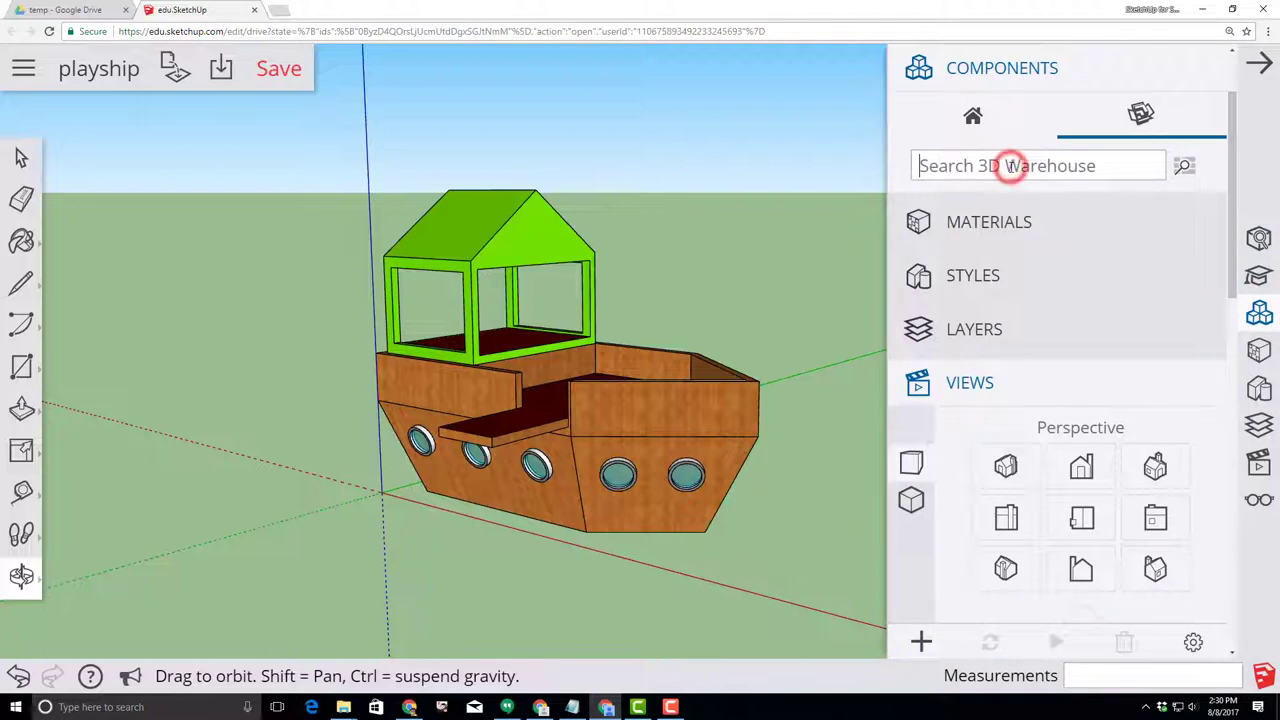
pyautogui.write('SketchUp for Schools slide')
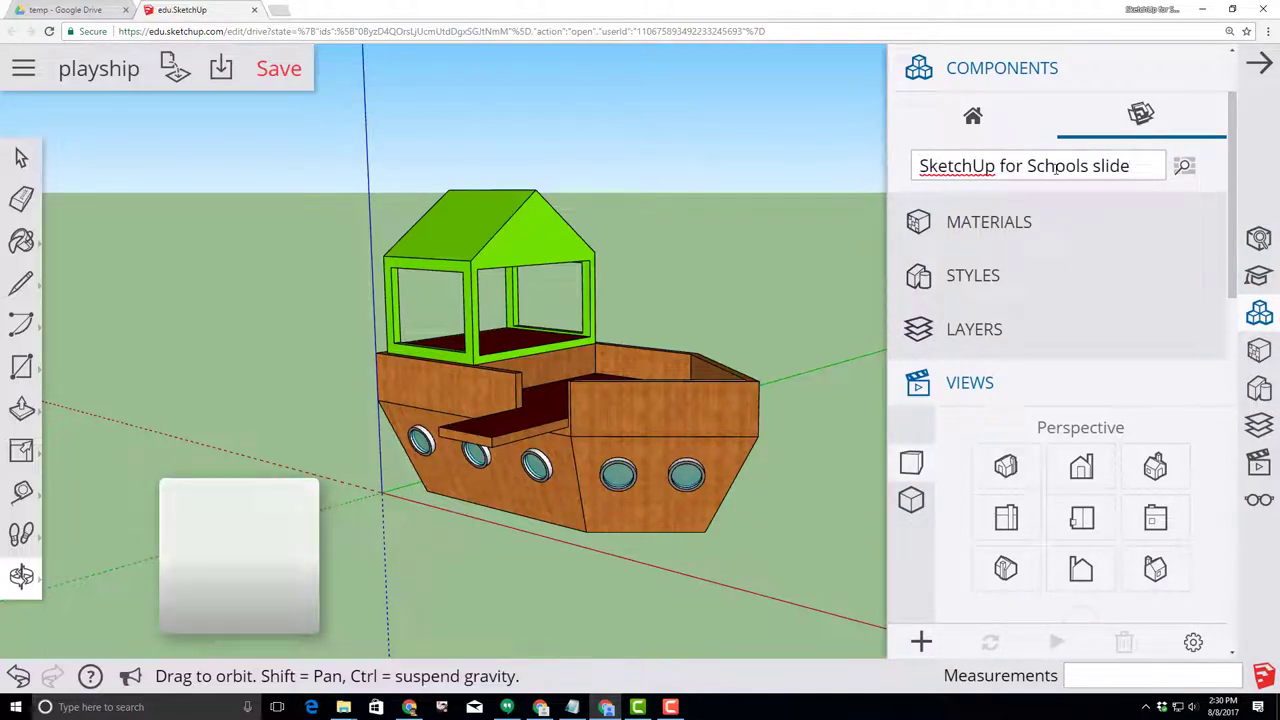
pyautogui.press('Return')
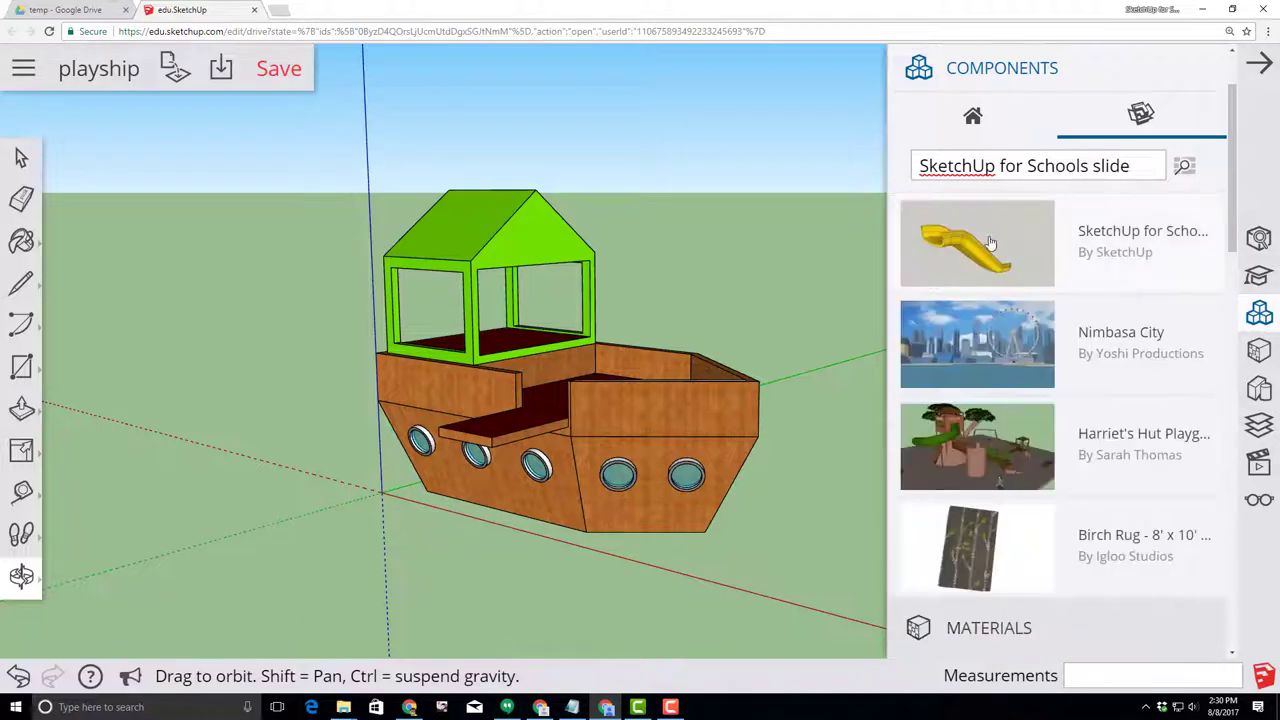
pyautogui.click(936, 258)
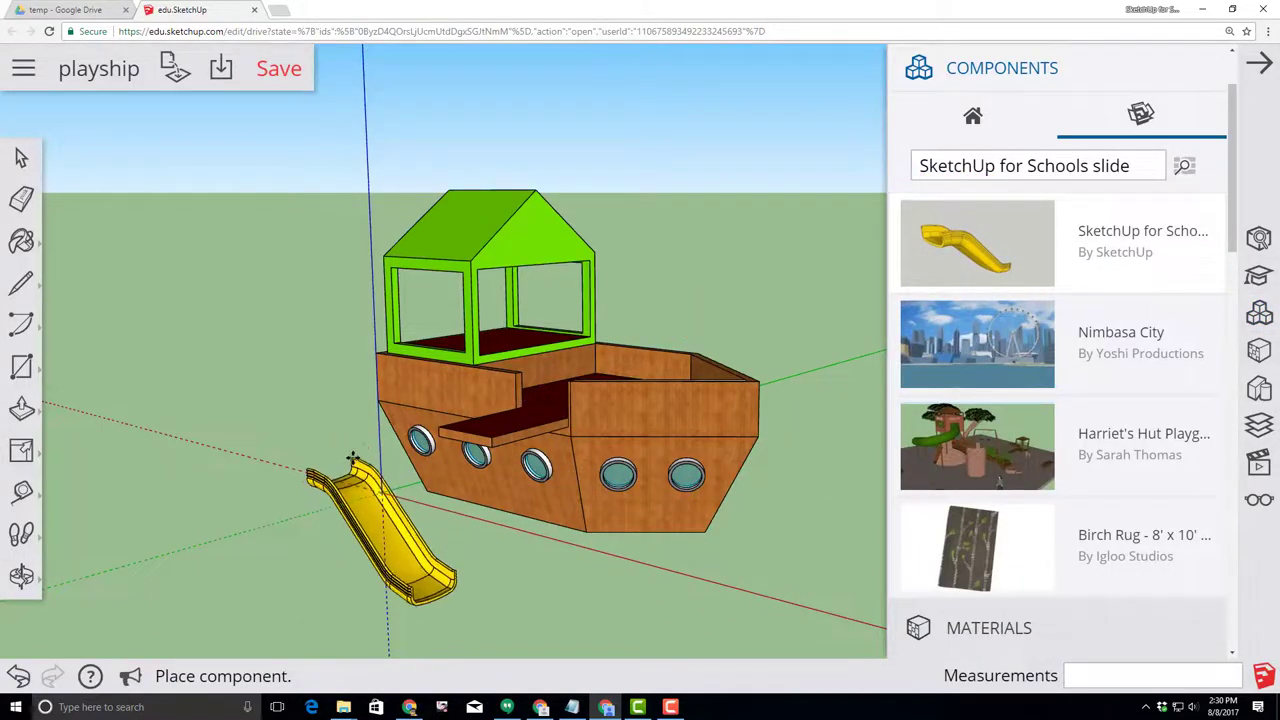
pyautogui.click(352, 457)
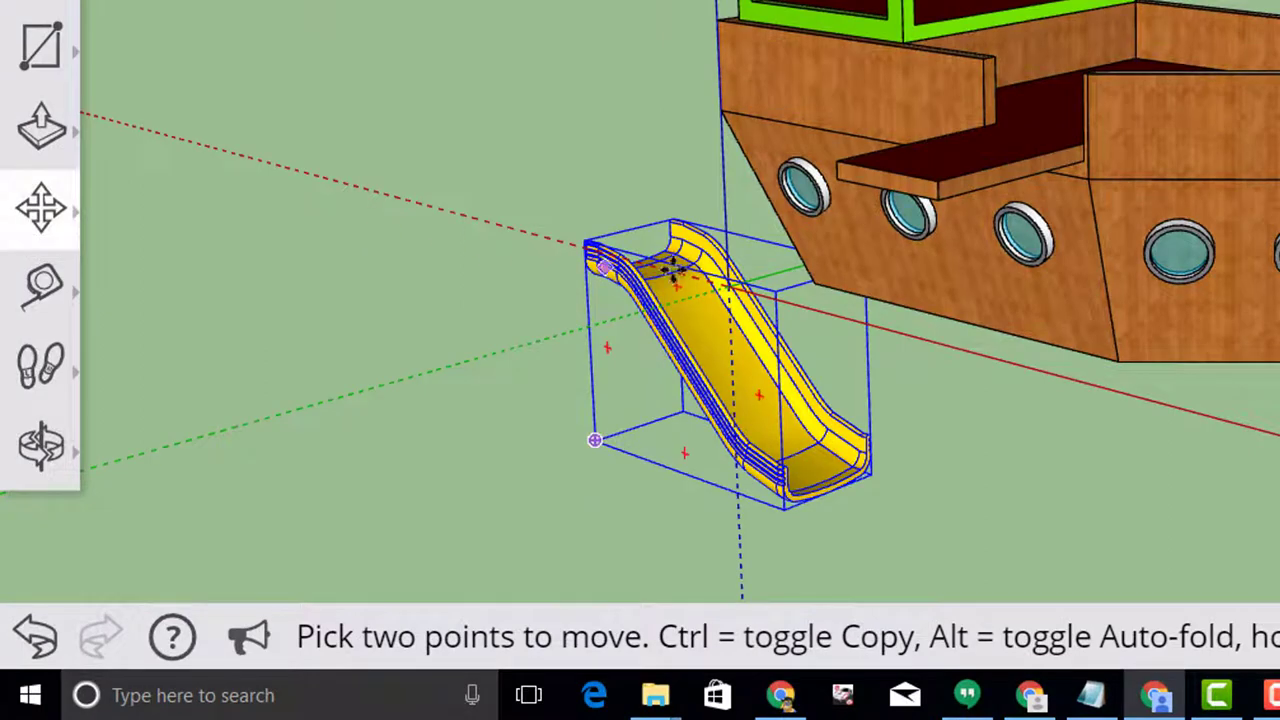
# Rotate the yellow slide around its vertical axis to face the plank
pyautogui.click(793, 278)
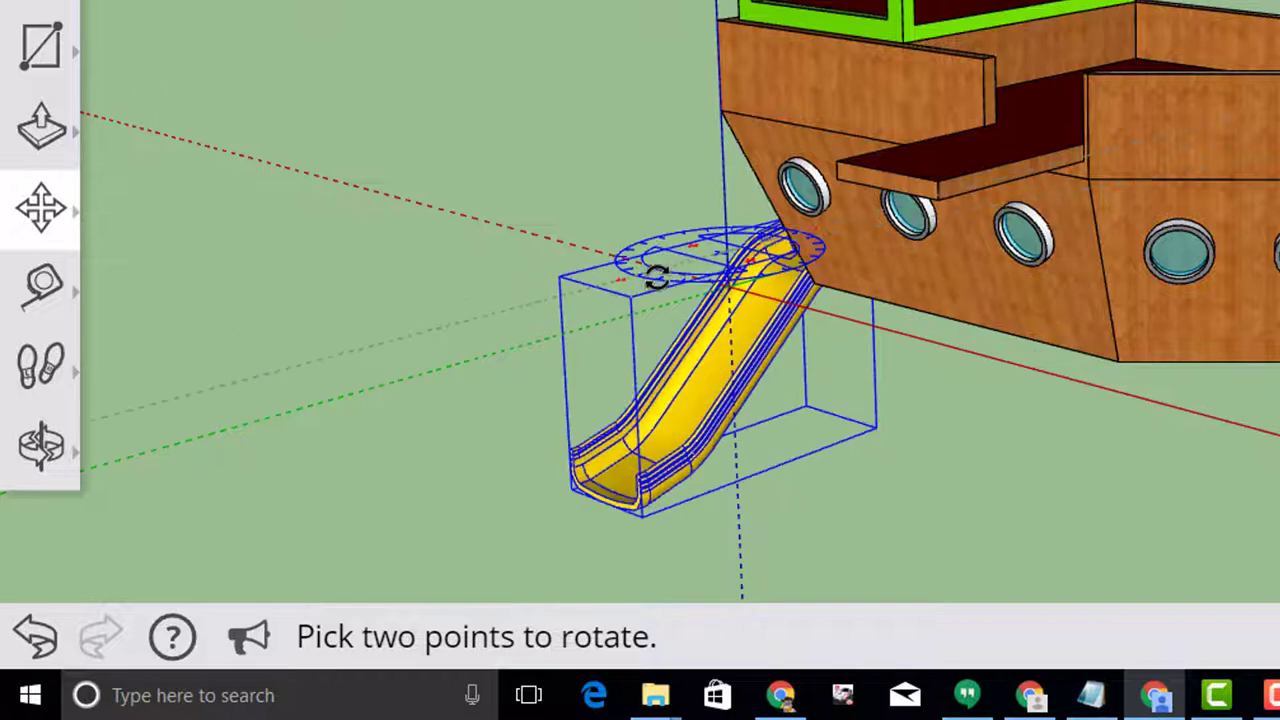
pyautogui.click(657, 278)
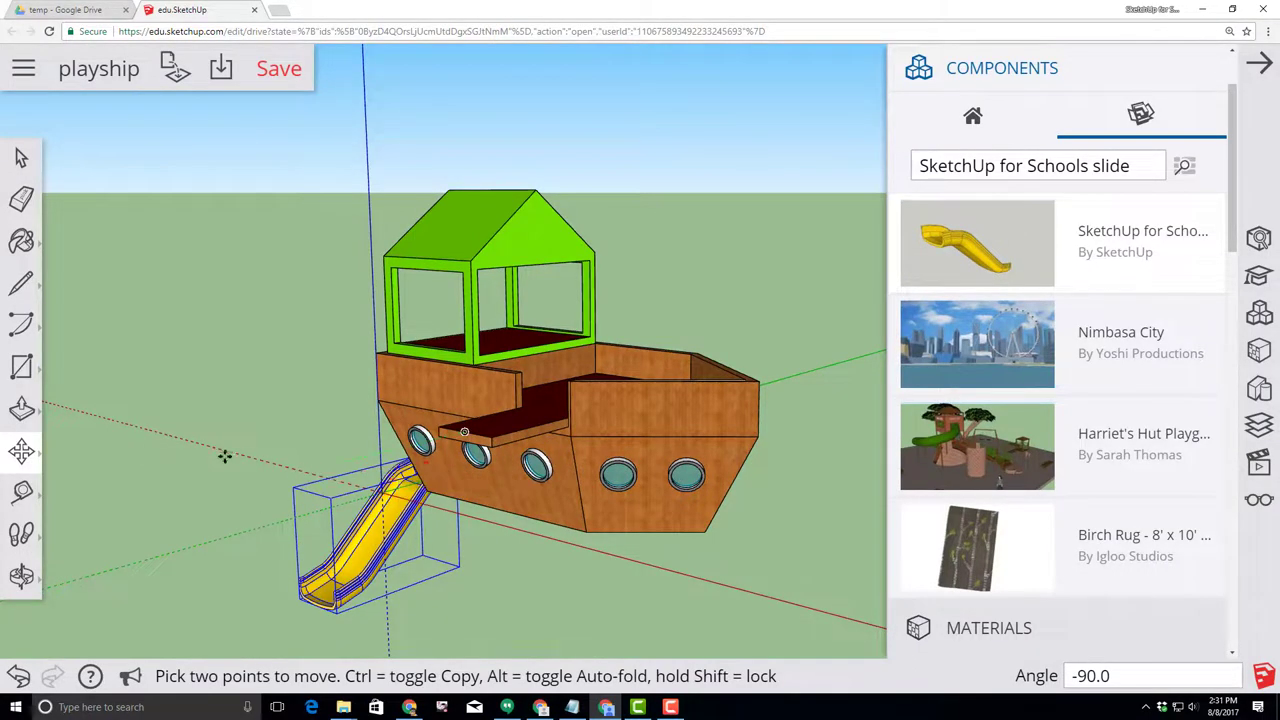
pyautogui.moveTo(77, 489); pyautogui.dragTo(441, 562, button='middle')
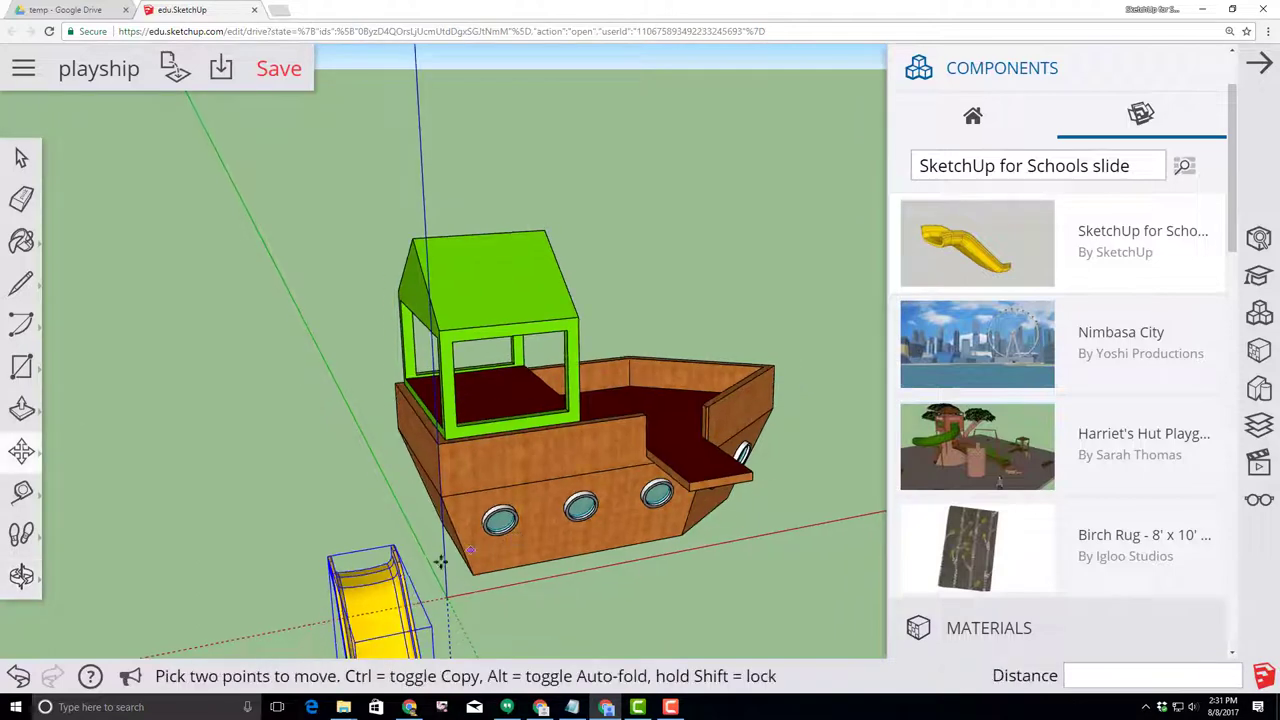
pyautogui.scroll(2, 311, 558)
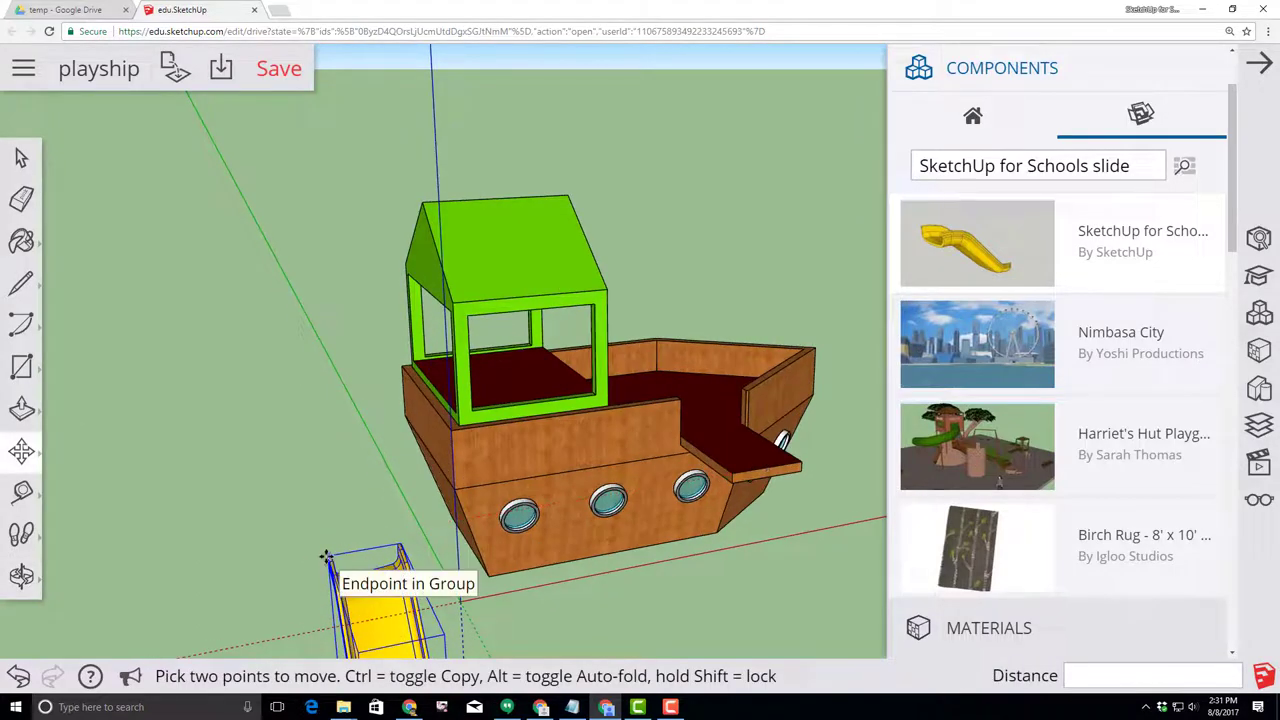
pyautogui.scroll(1, 324, 556)
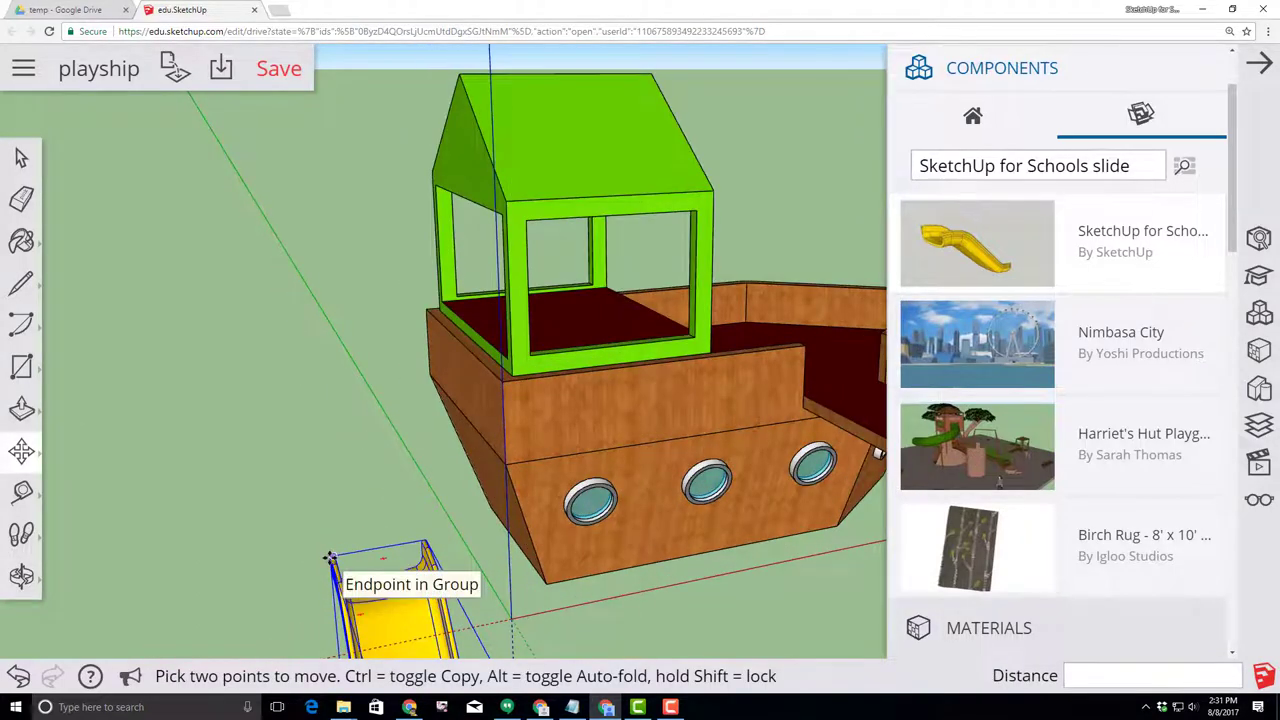
# Move the slide by its end point onto the plank's outer end and orbit to check it
pyautogui.click(330, 557)
pyautogui.scroll(-2, 676, 542)
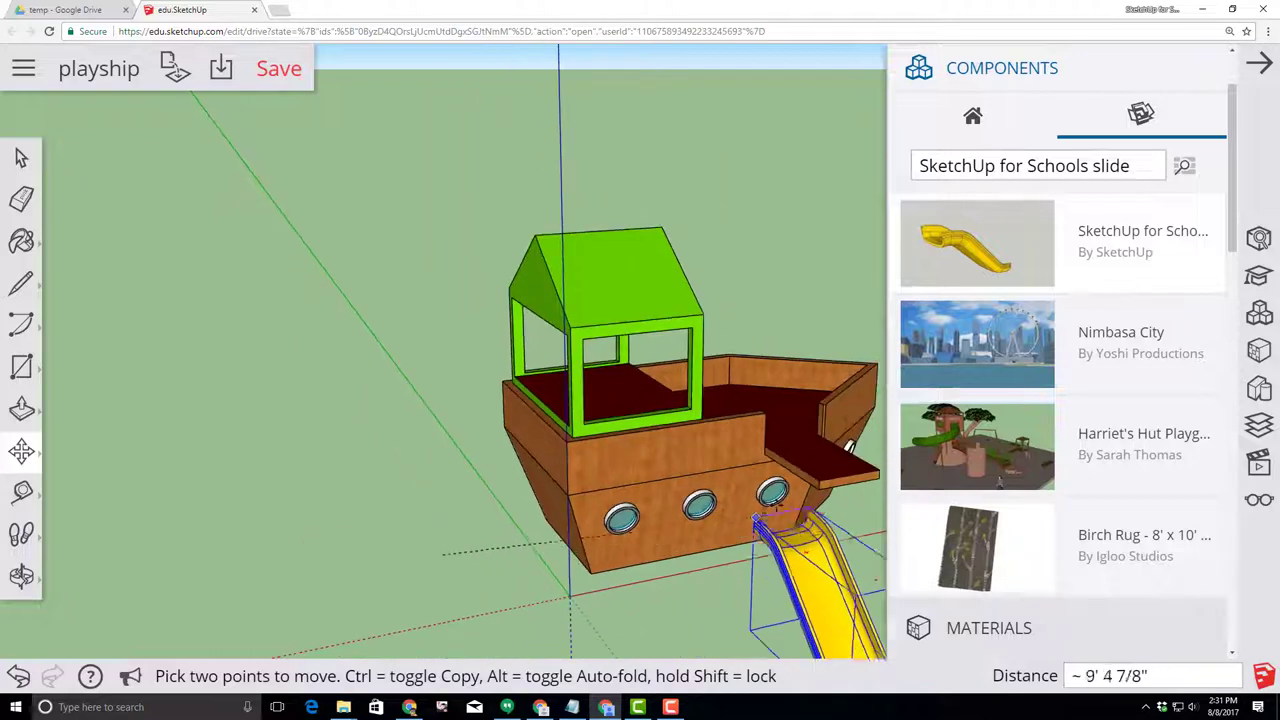
pyautogui.click(808, 488)
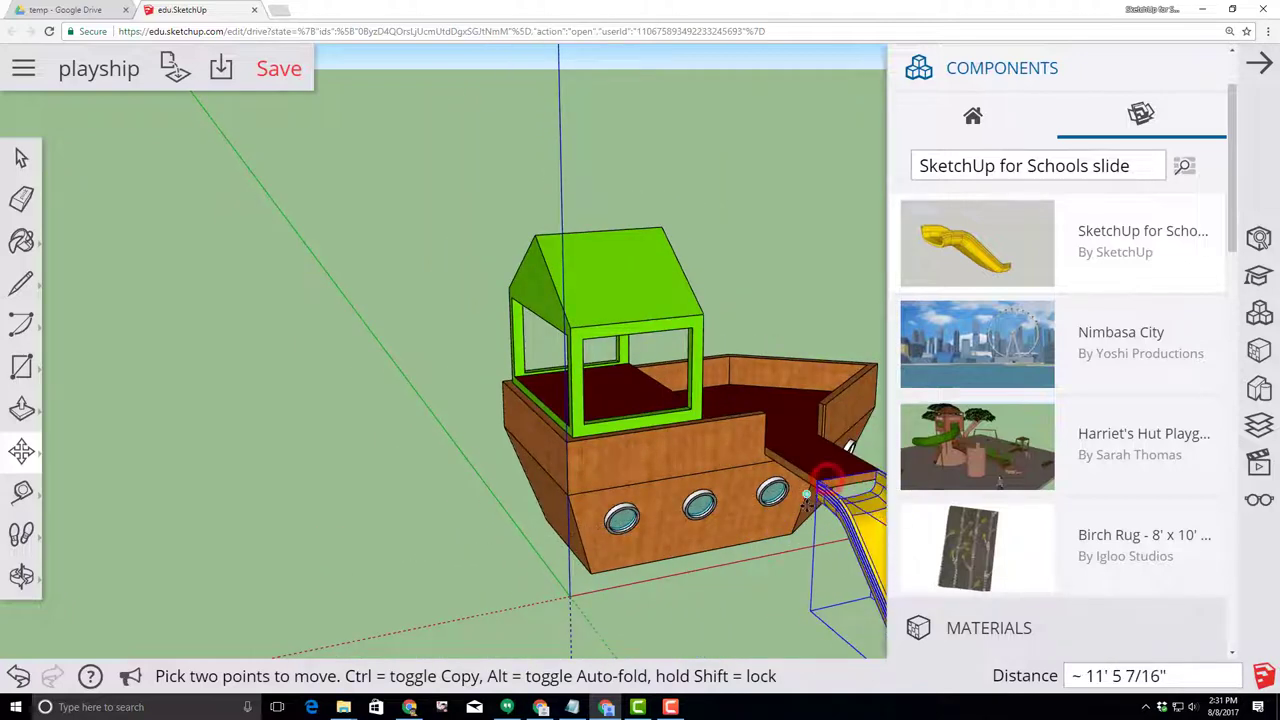
pyautogui.moveTo(805, 505); pyautogui.dragTo(660, 513, button='middle')
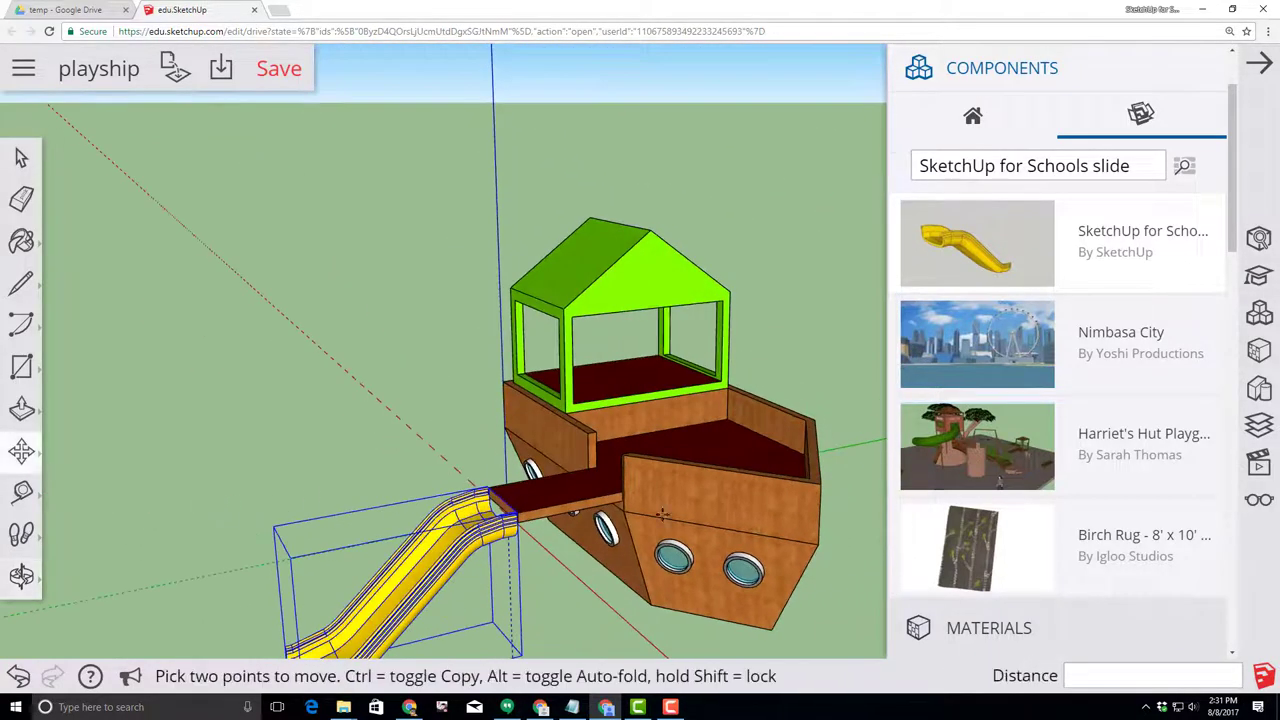
pyautogui.scroll(-2, 737, 487)
pyautogui.moveTo(725, 486); pyautogui.dragTo(653, 495, button='middle')
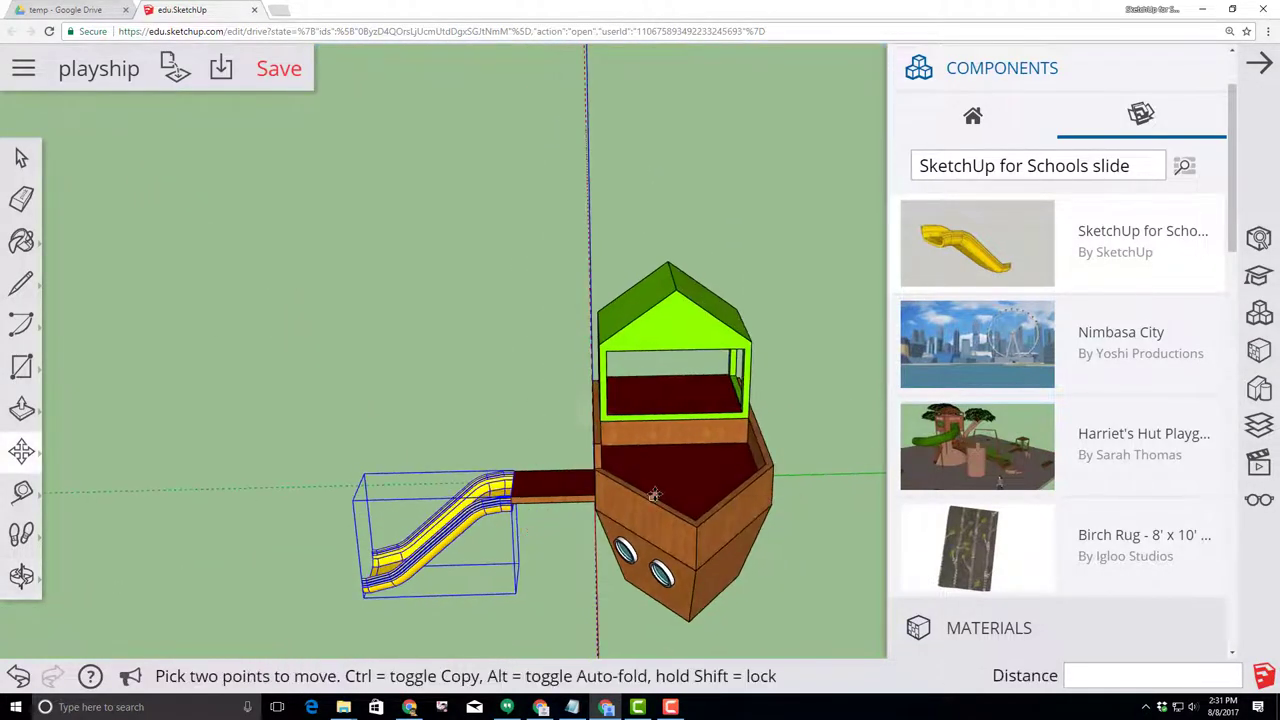
# Search components for 'fla' and place the SketchUp for Schools flag near the deck
pyautogui.doubleClick(1097, 166)
pyautogui.write('flag')
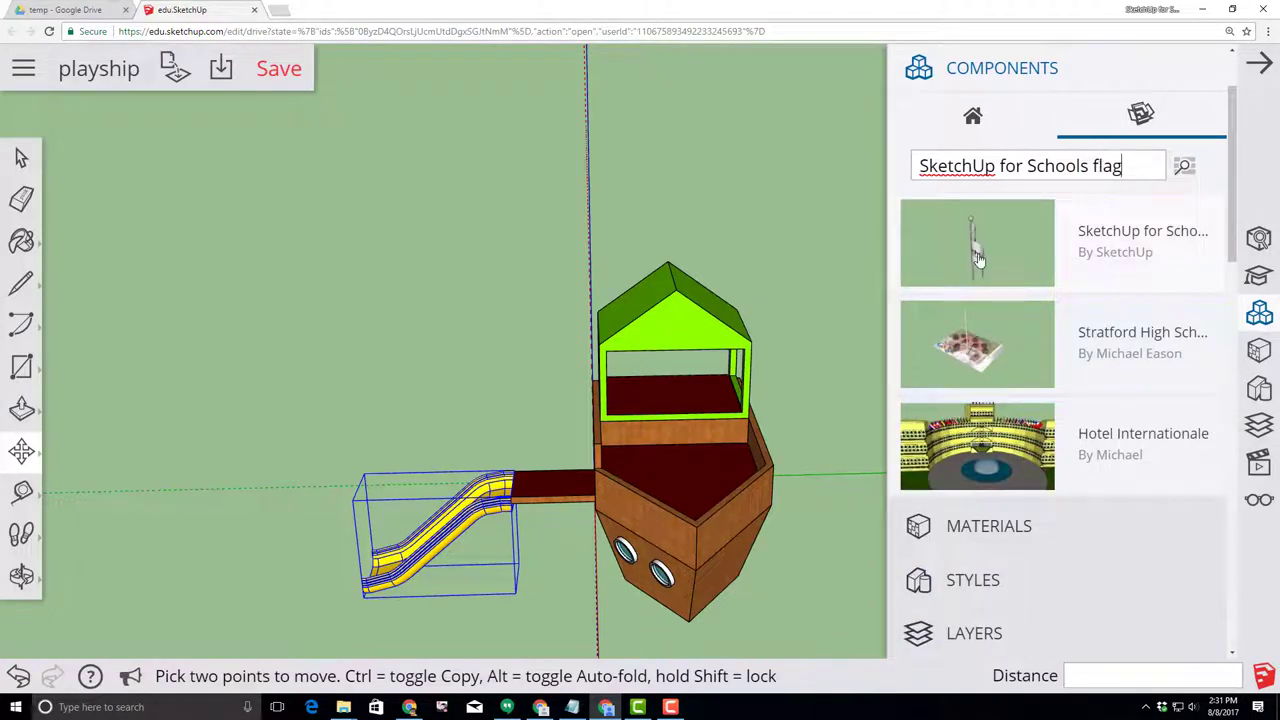
pyautogui.click(978, 256)
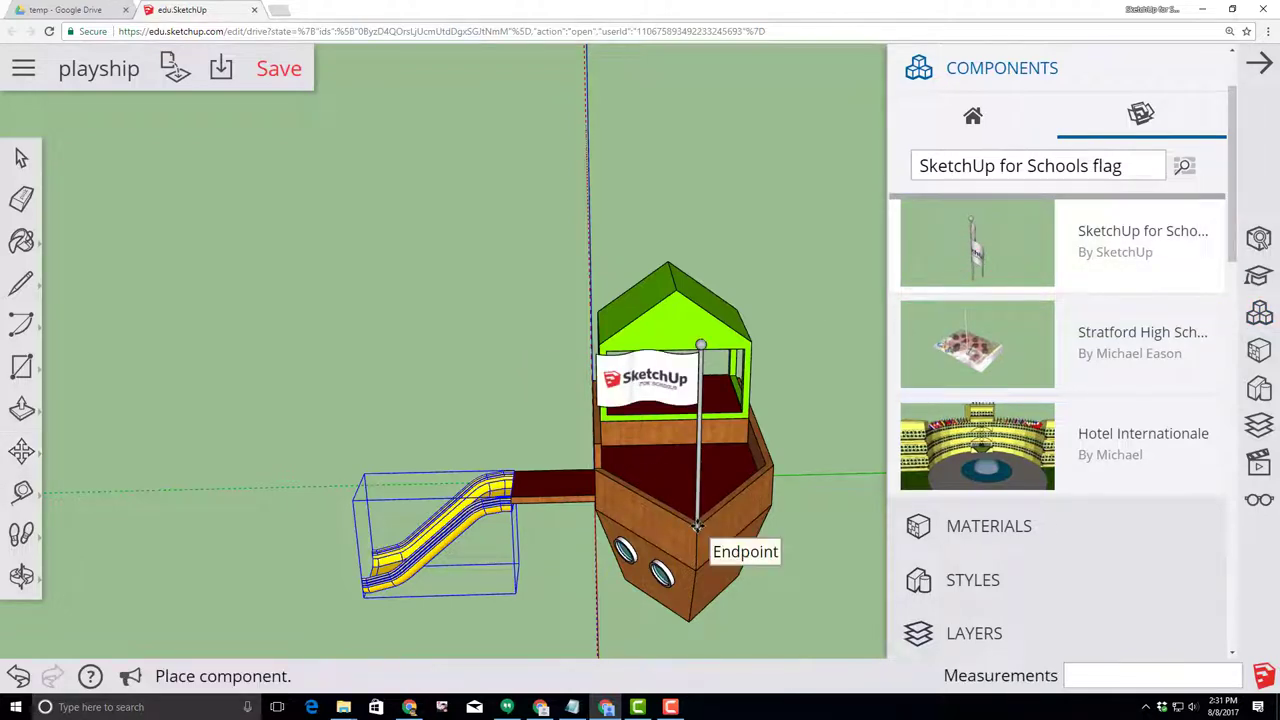
pyautogui.click(698, 527)
# Move the flag's base onto the corner of the ship's lower deck
pyautogui.scroll(5, 690, 522)
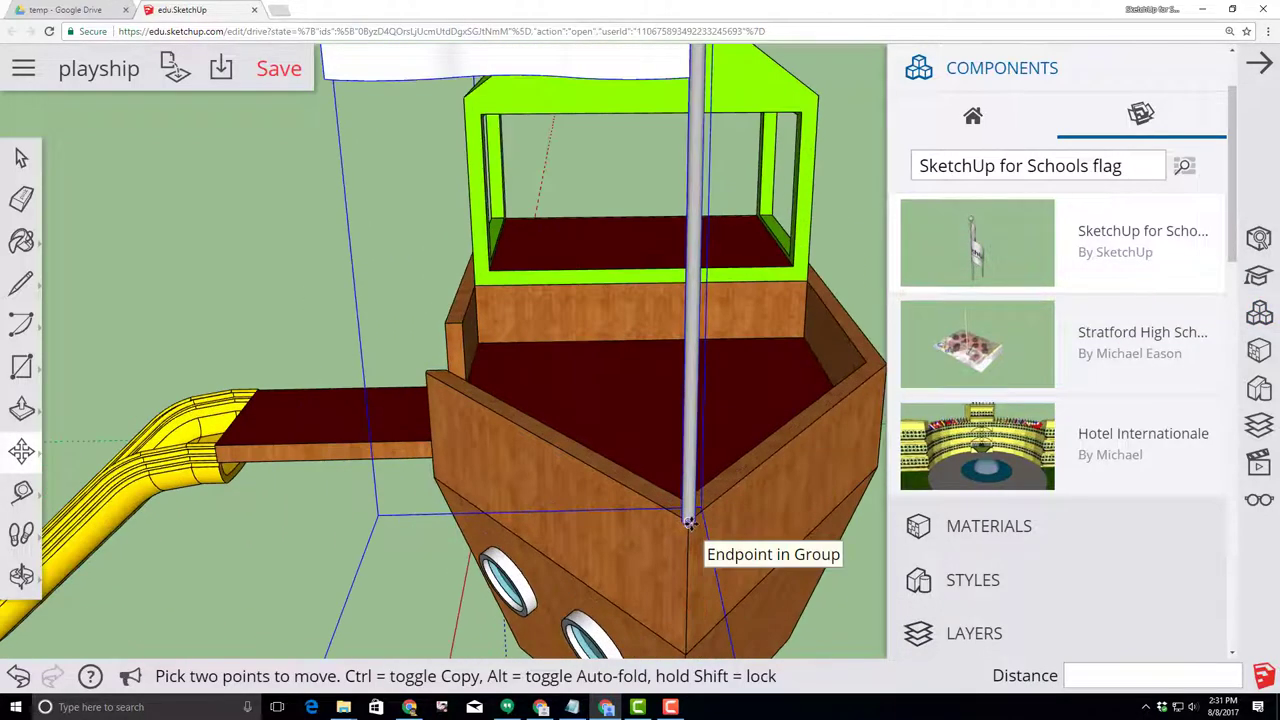
pyautogui.scroll(2, 688, 518)
pyautogui.click(687, 510)
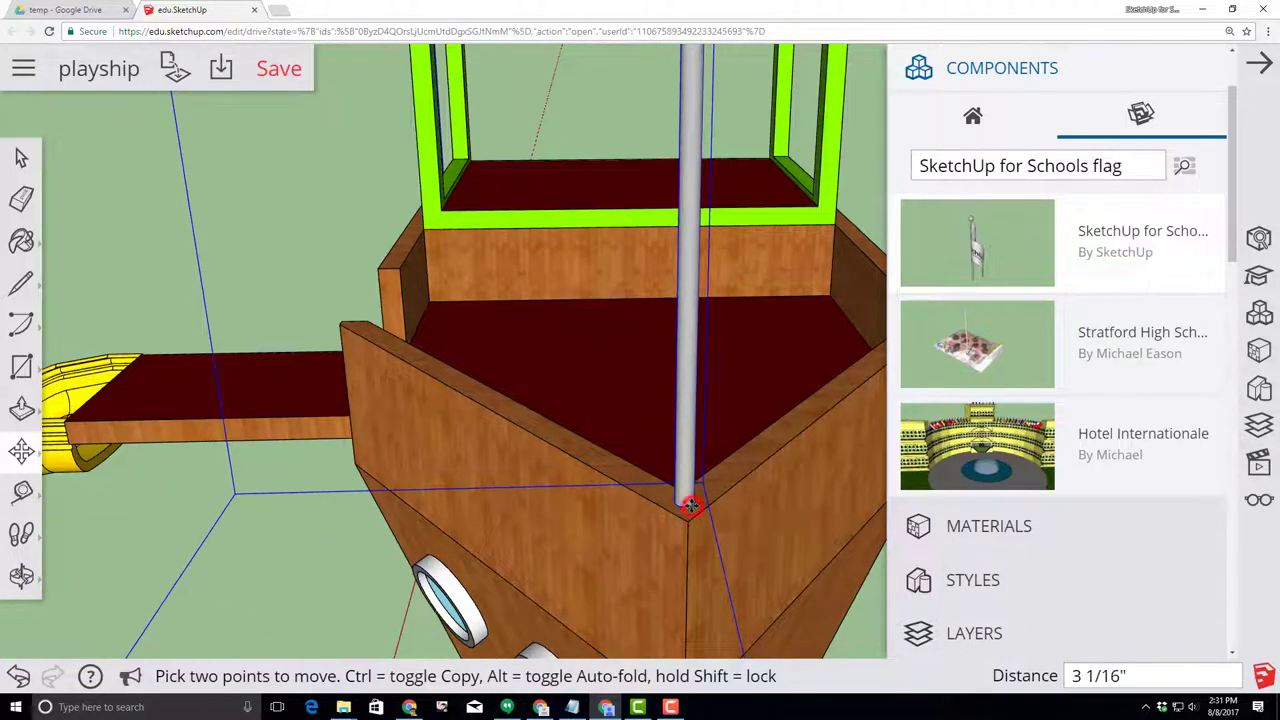
pyautogui.click(688, 505)
pyautogui.scroll(-10, 688, 505)
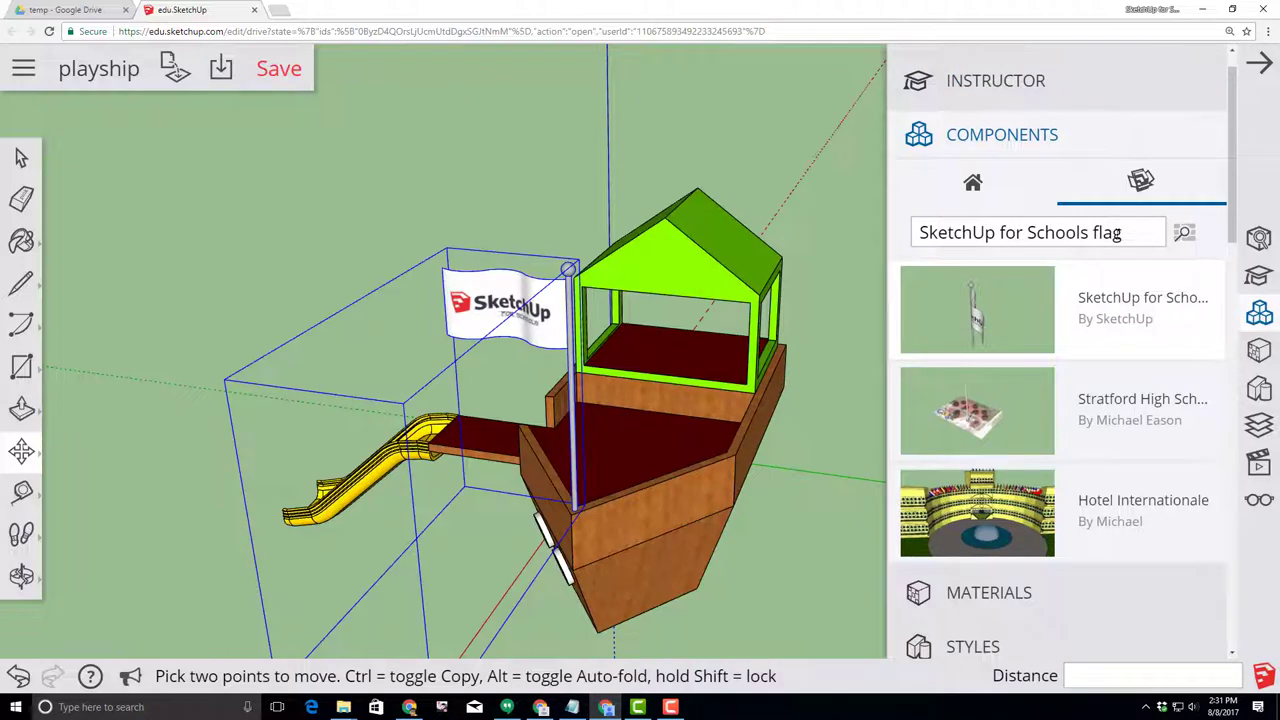
pyautogui.doubleClick(1112, 232)
# Search components for stairs and a steering wheel, placing the wheel on the front deck
pyautogui.write('stairs')
pyautogui.press('Return')
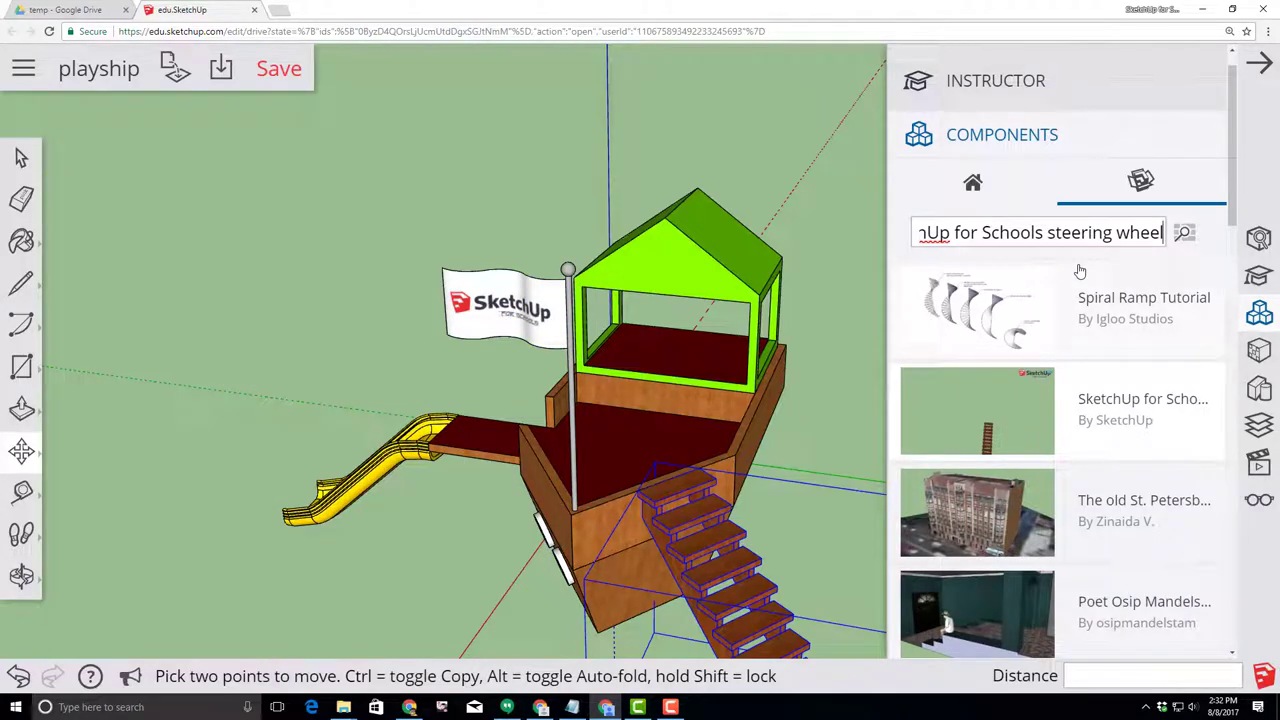
pyautogui.press('Return')
pyautogui.click(988, 312)
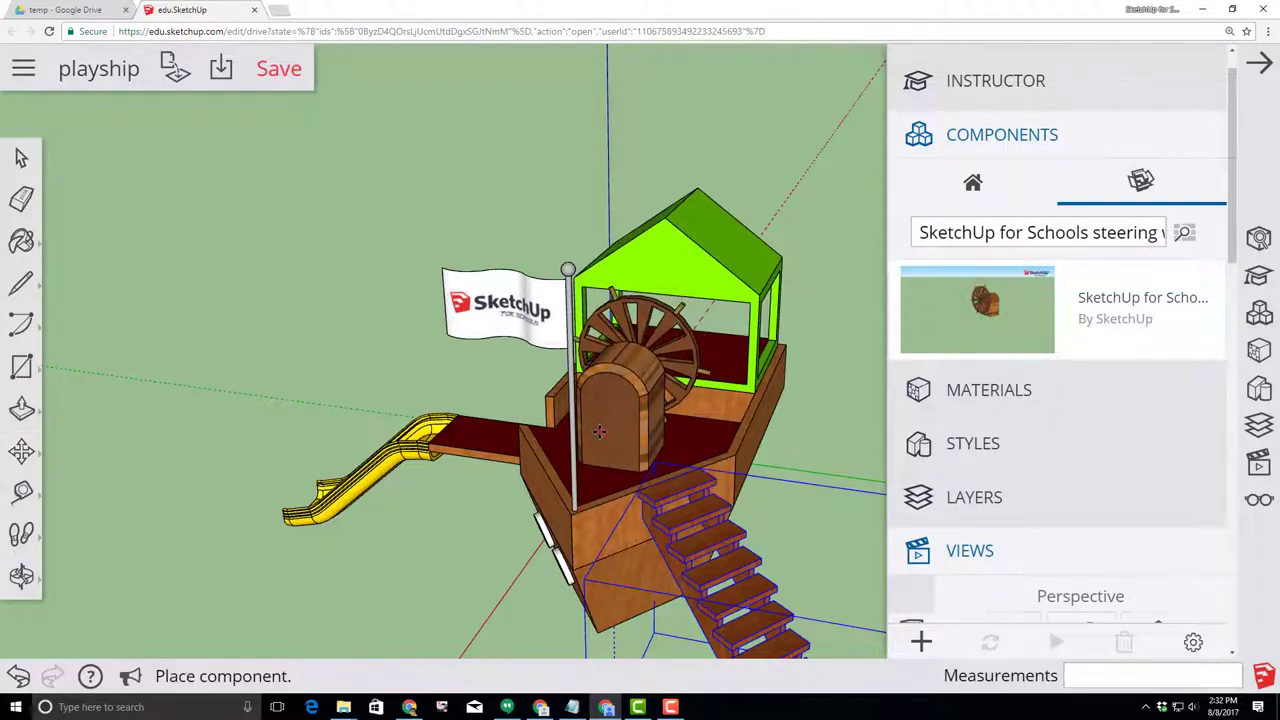
pyautogui.click(599, 431)
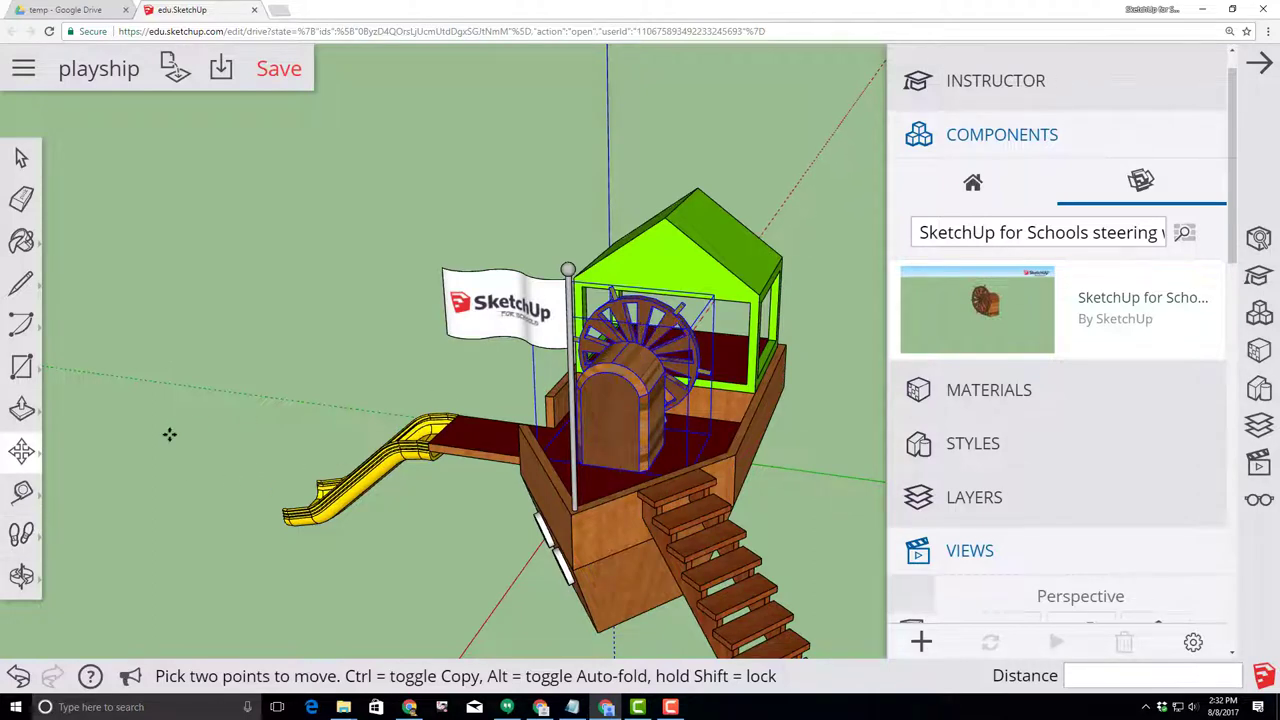
# Scale the steering wheel down to half size (0.50)
pyautogui.click(22, 453)
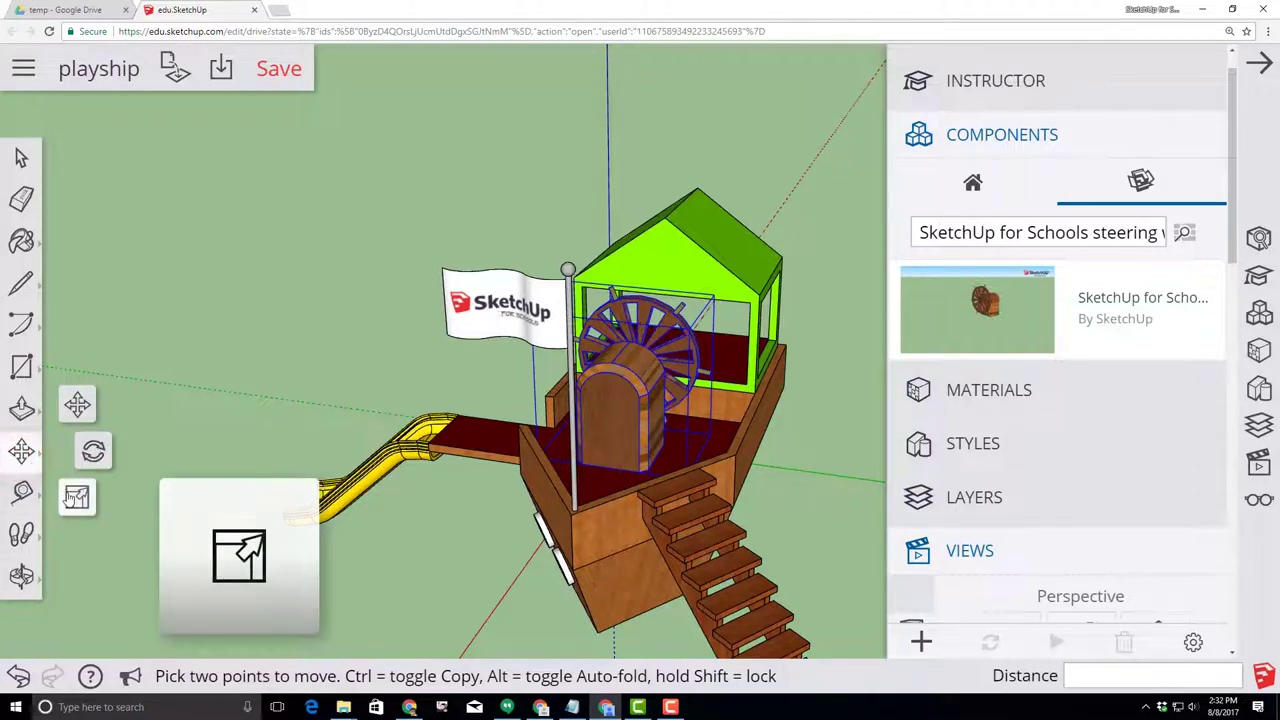
pyautogui.click(80, 493)
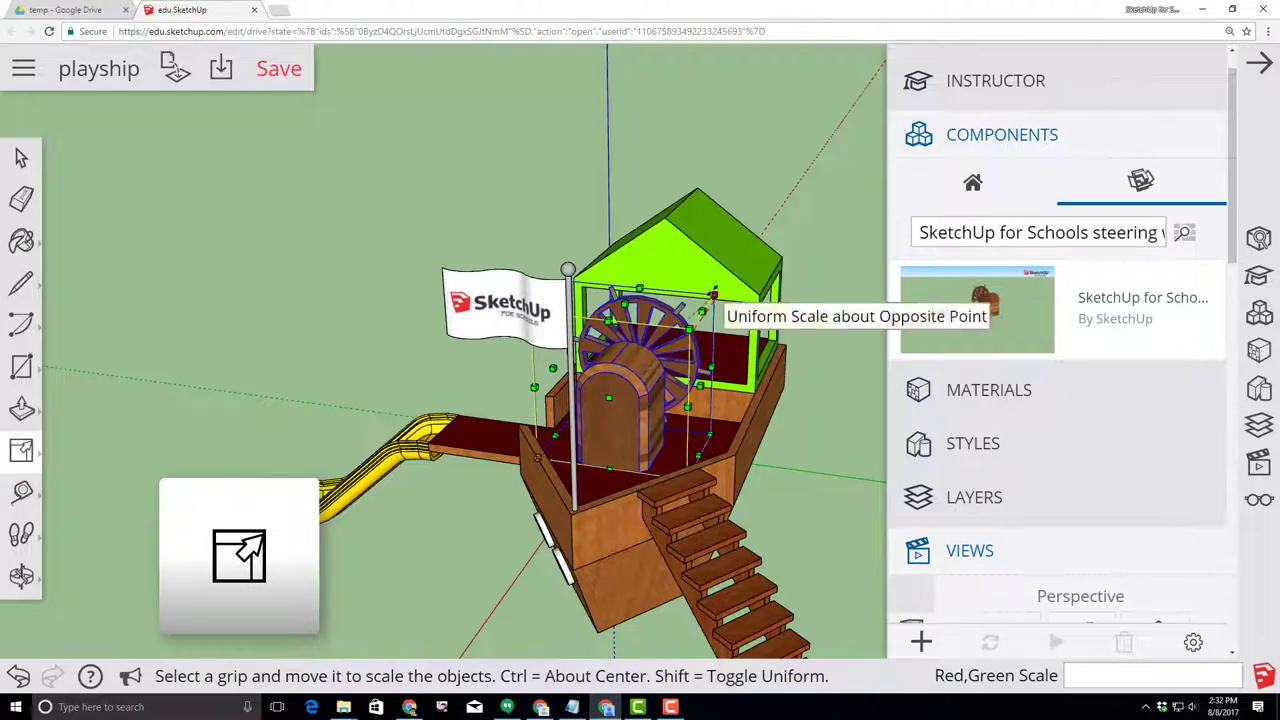
pyautogui.click(712, 300)
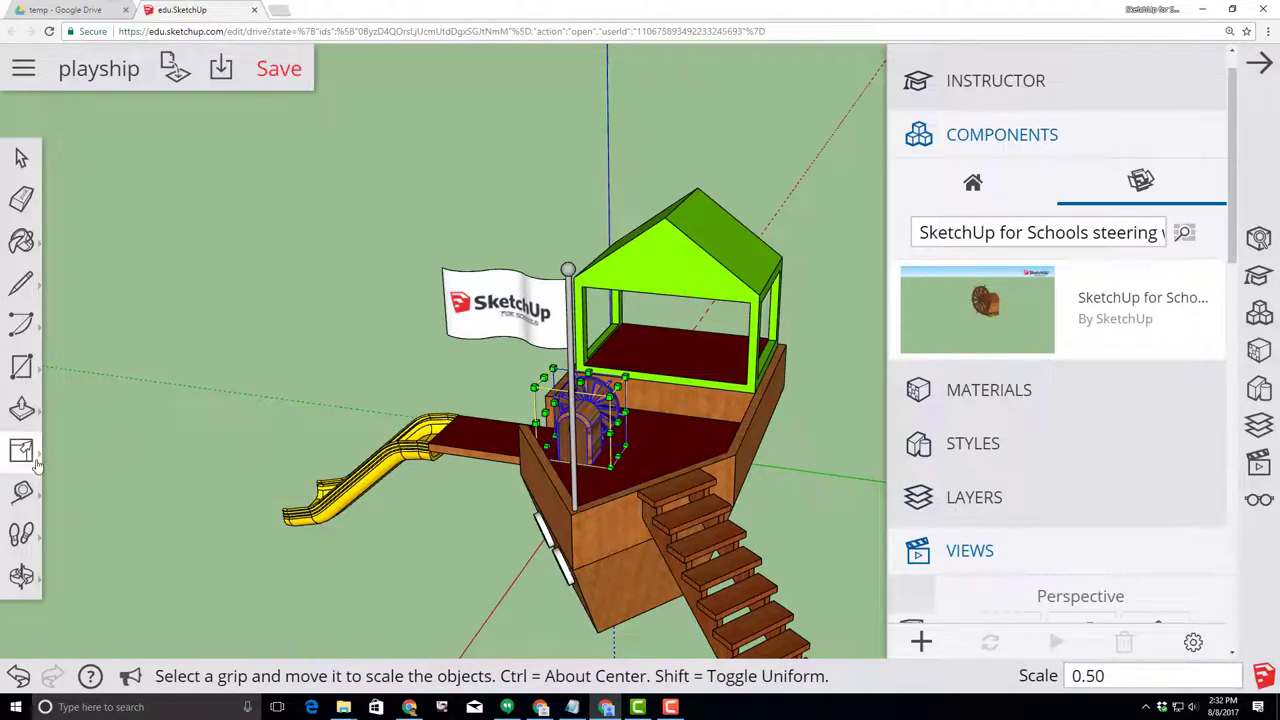
# Move the half-size wheel across the sunken deck toward the cabin
pyautogui.click(27, 455)
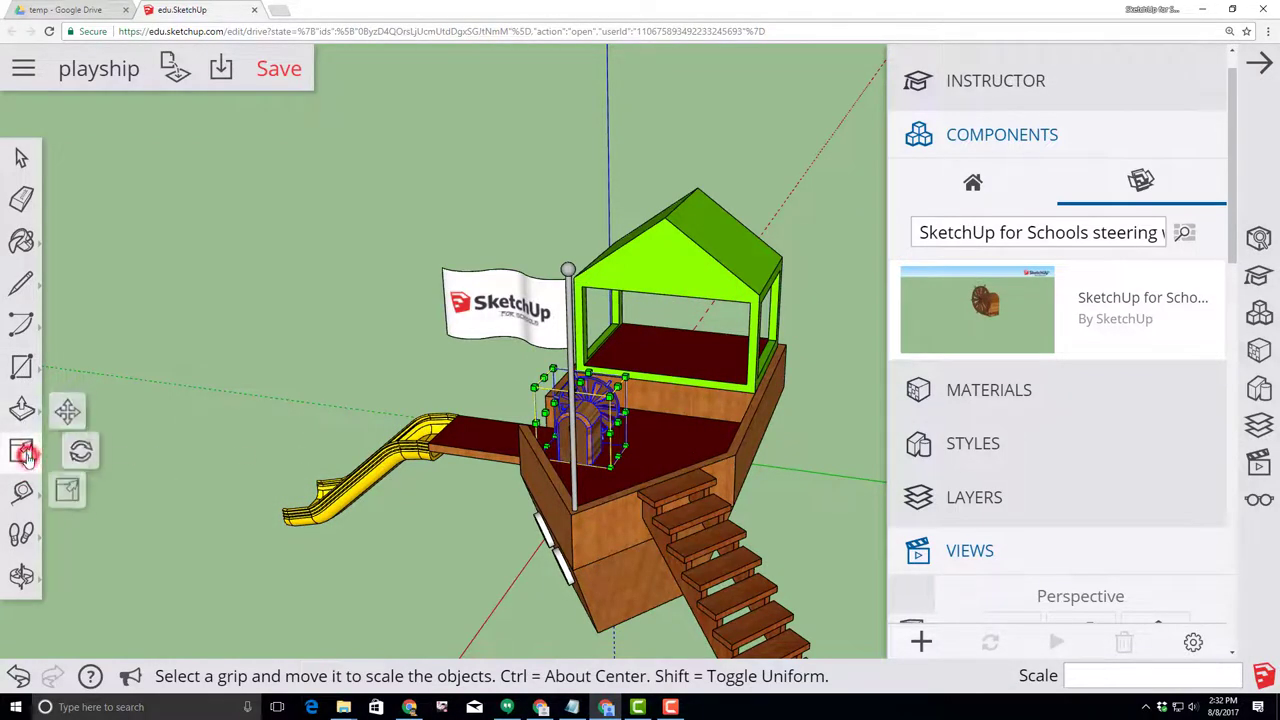
pyautogui.click(76, 403)
pyautogui.scroll(2, 615, 502)
pyautogui.scroll(1, 615, 502)
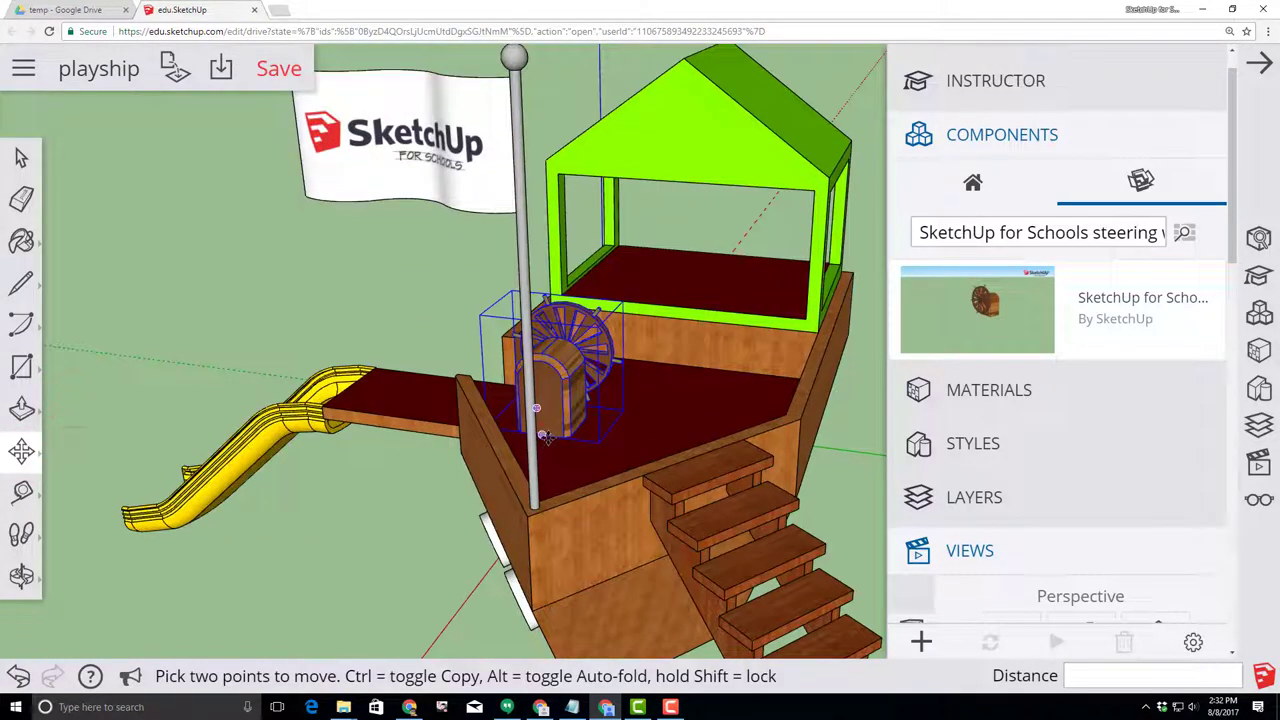
pyautogui.click(550, 440)
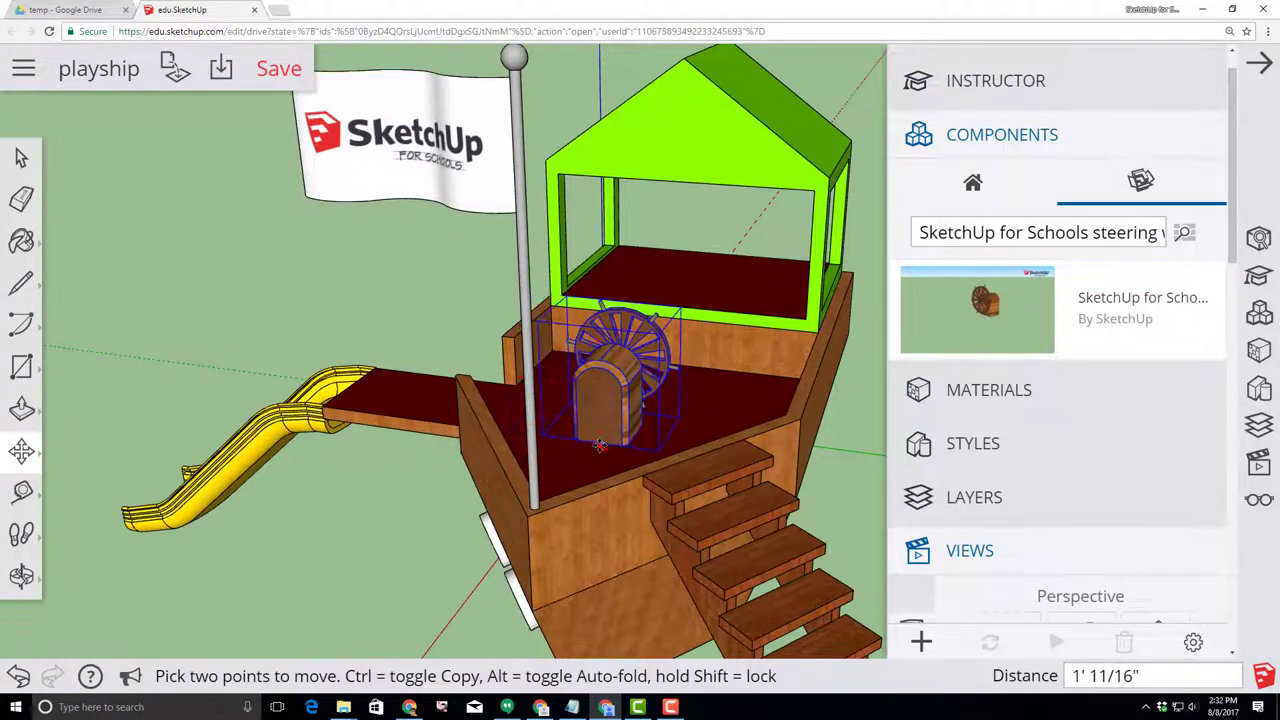
# Orbit to show the portholes and cabin, then save the playship model
pyautogui.click(22, 575)
pyautogui.click(80, 486)
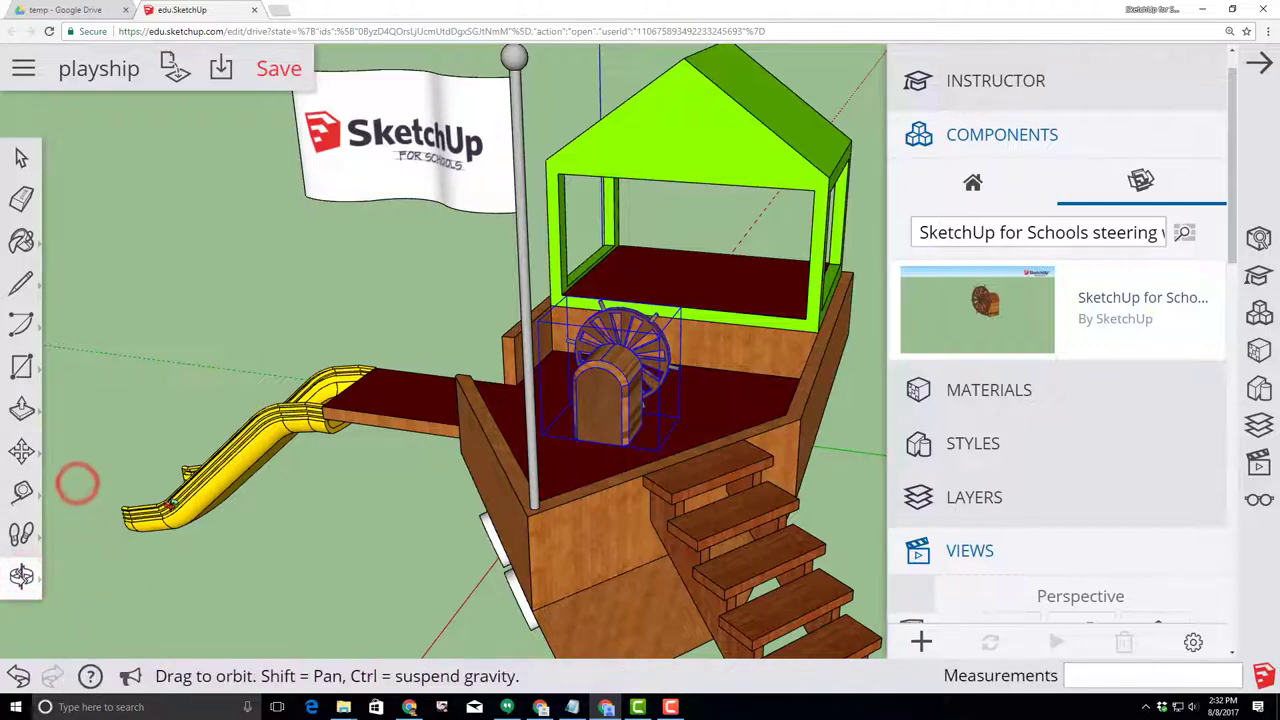
pyautogui.moveTo(77, 480); pyautogui.dragTo(440, 487)
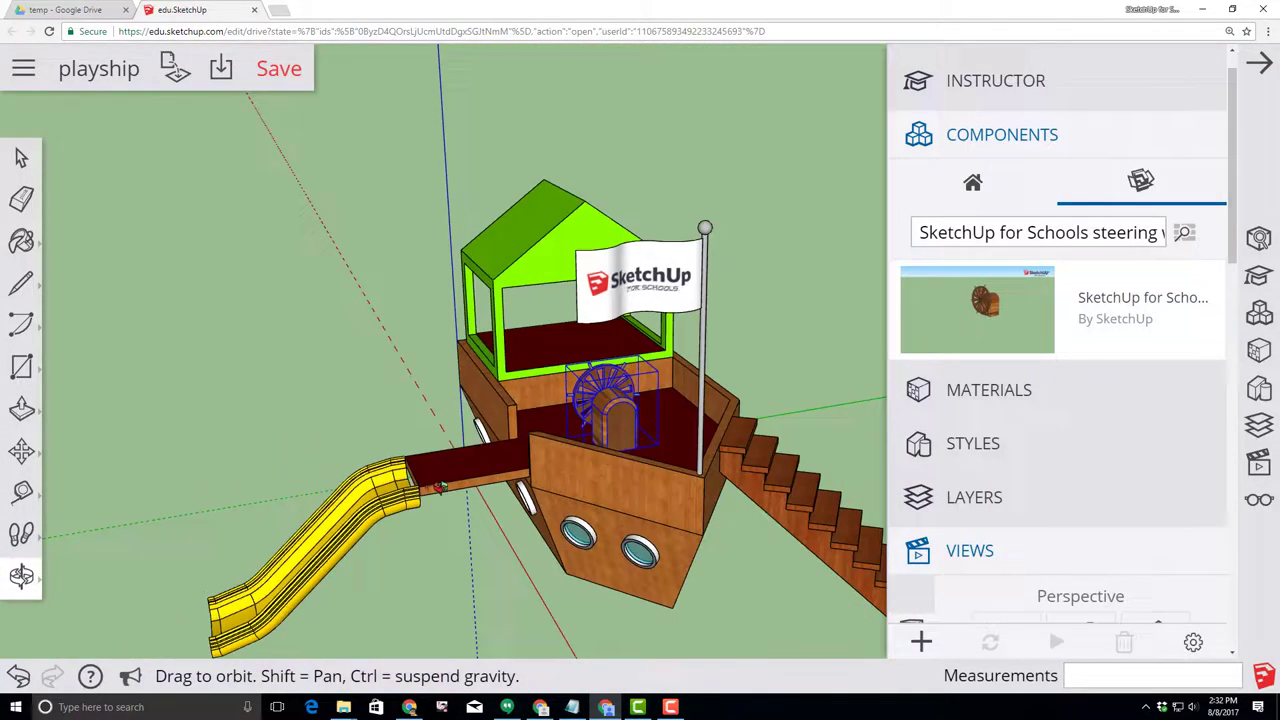
pyautogui.moveTo(215, 459); pyautogui.dragTo(843, 445)
pyautogui.moveTo(417, 549); pyautogui.dragTo(355, 543)
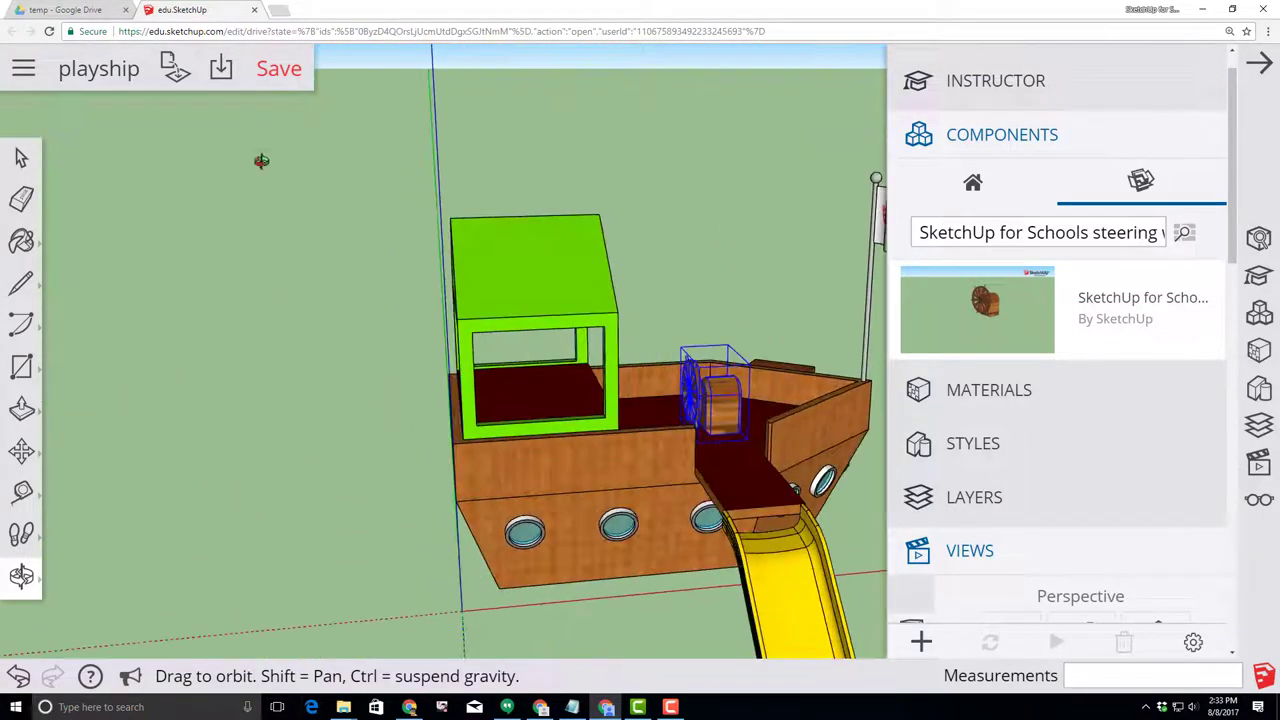
pyautogui.click(283, 78)
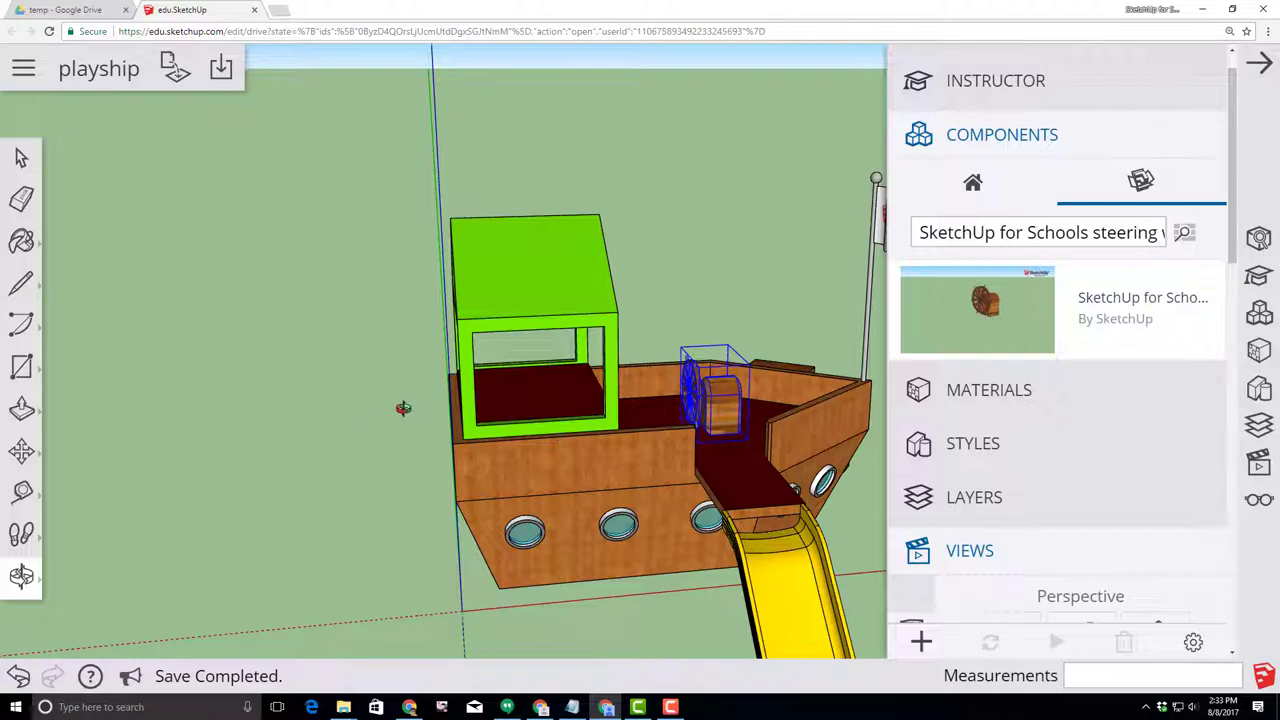
# Orbit around the boat to inspect the stairs, stern, flag and slide
pyautogui.moveTo(389, 401); pyautogui.dragTo(805, 410)
pyautogui.moveTo(305, 469); pyautogui.dragTo(535, 511)
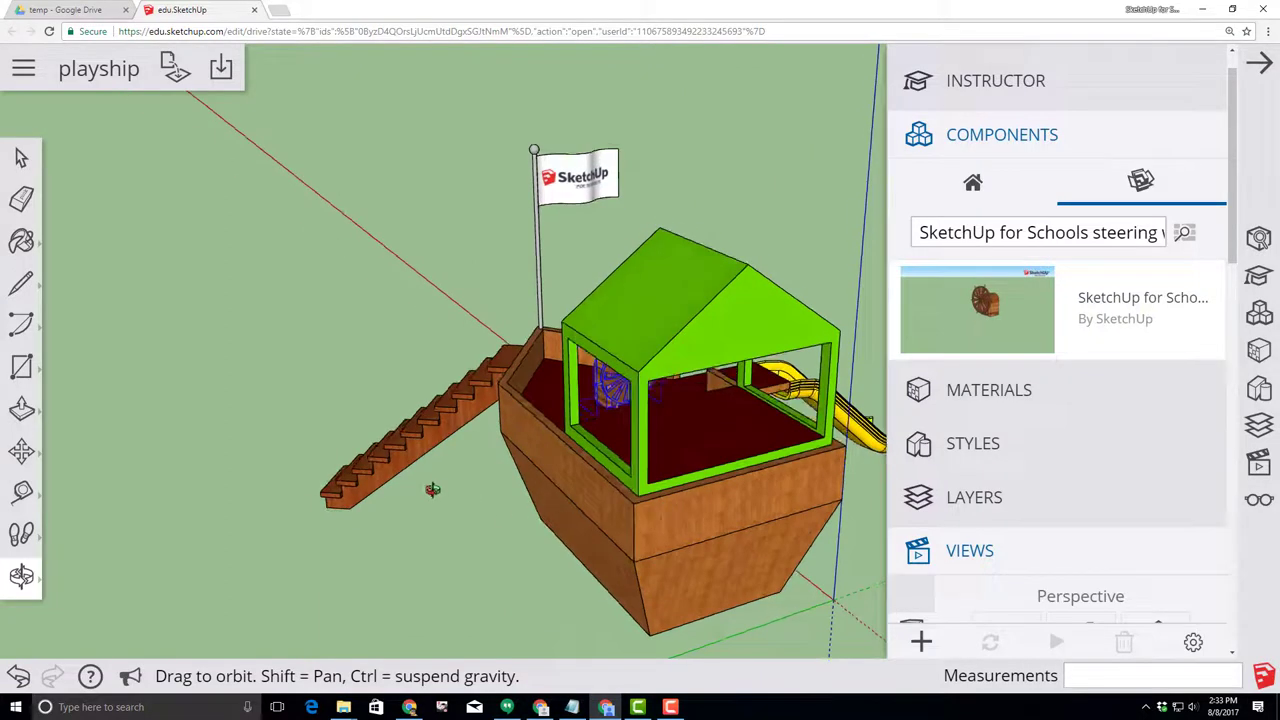
pyautogui.moveTo(451, 498); pyautogui.dragTo(212, 428)
pyautogui.moveTo(485, 463); pyautogui.dragTo(785, 428)
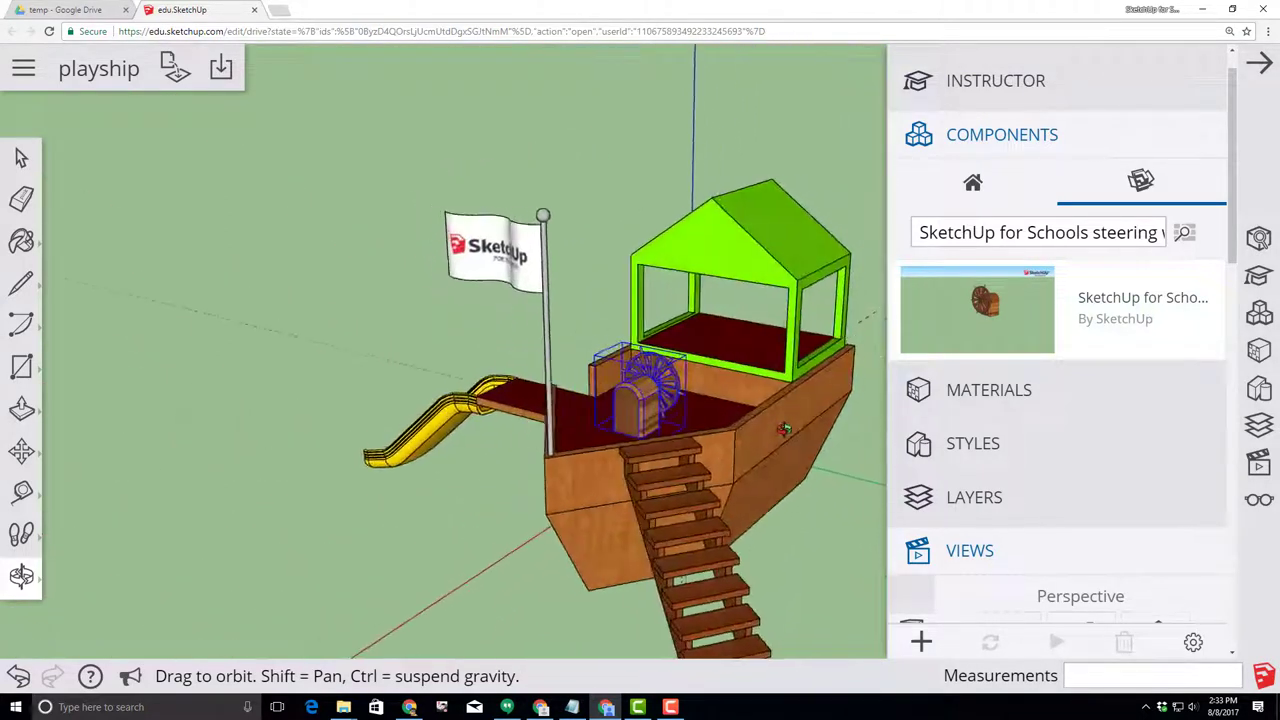